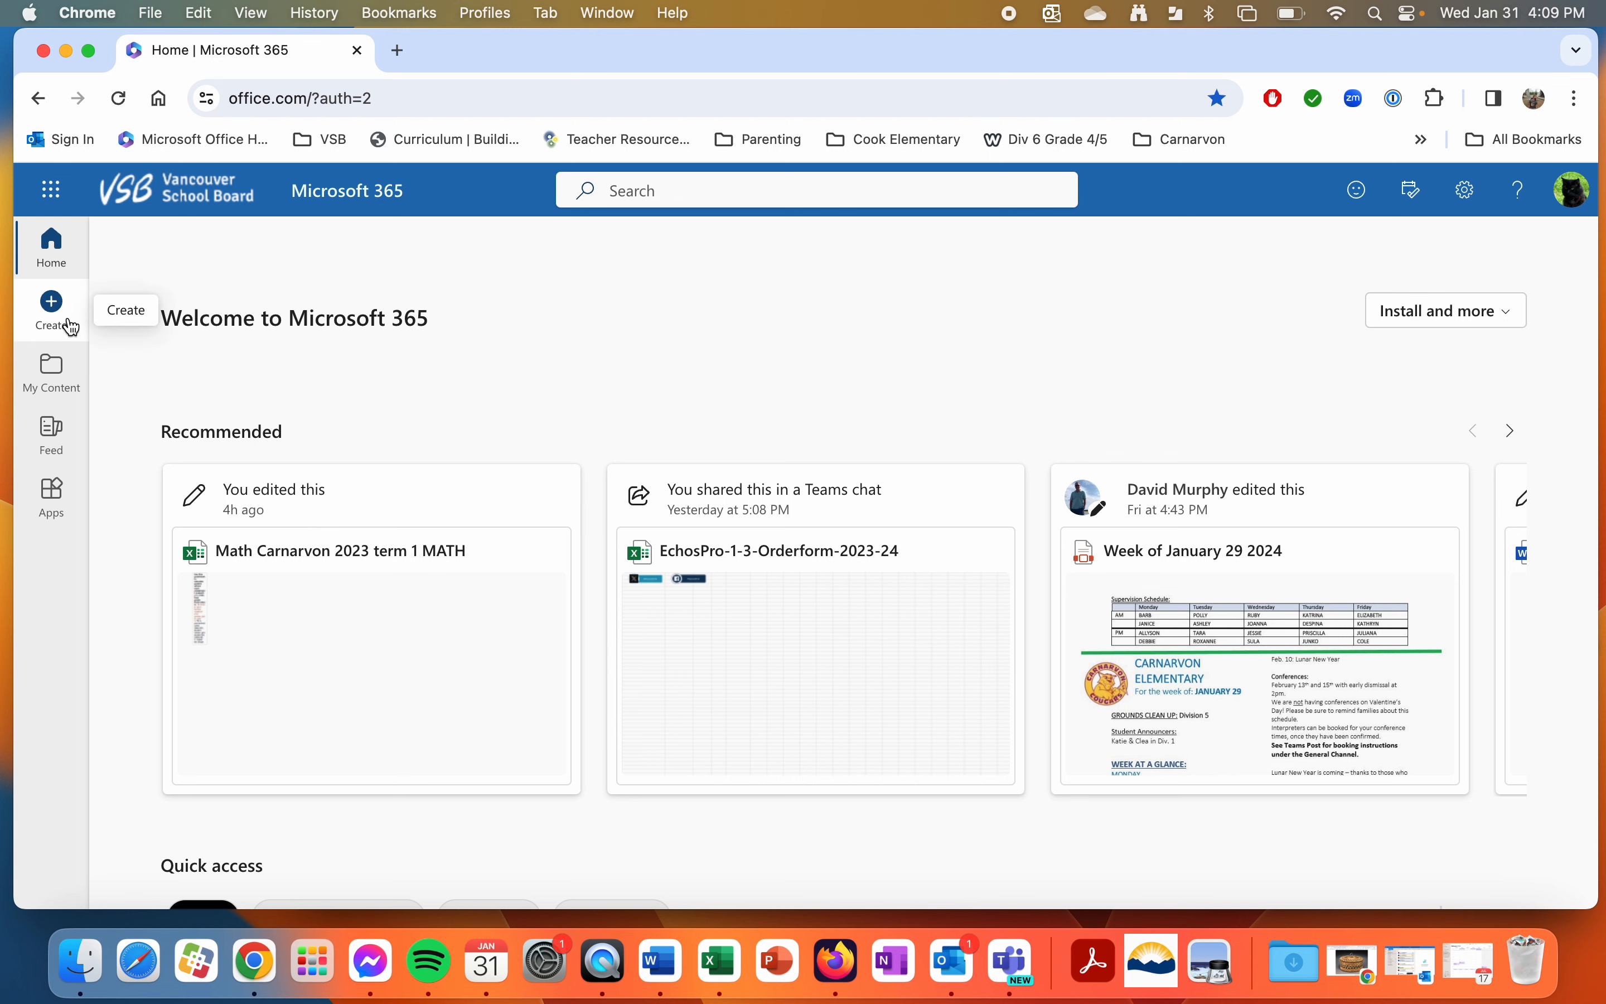
# Open the Bookings app from Microsoft 365 and look over the existing shared booking pages
pyautogui.click(53, 186)
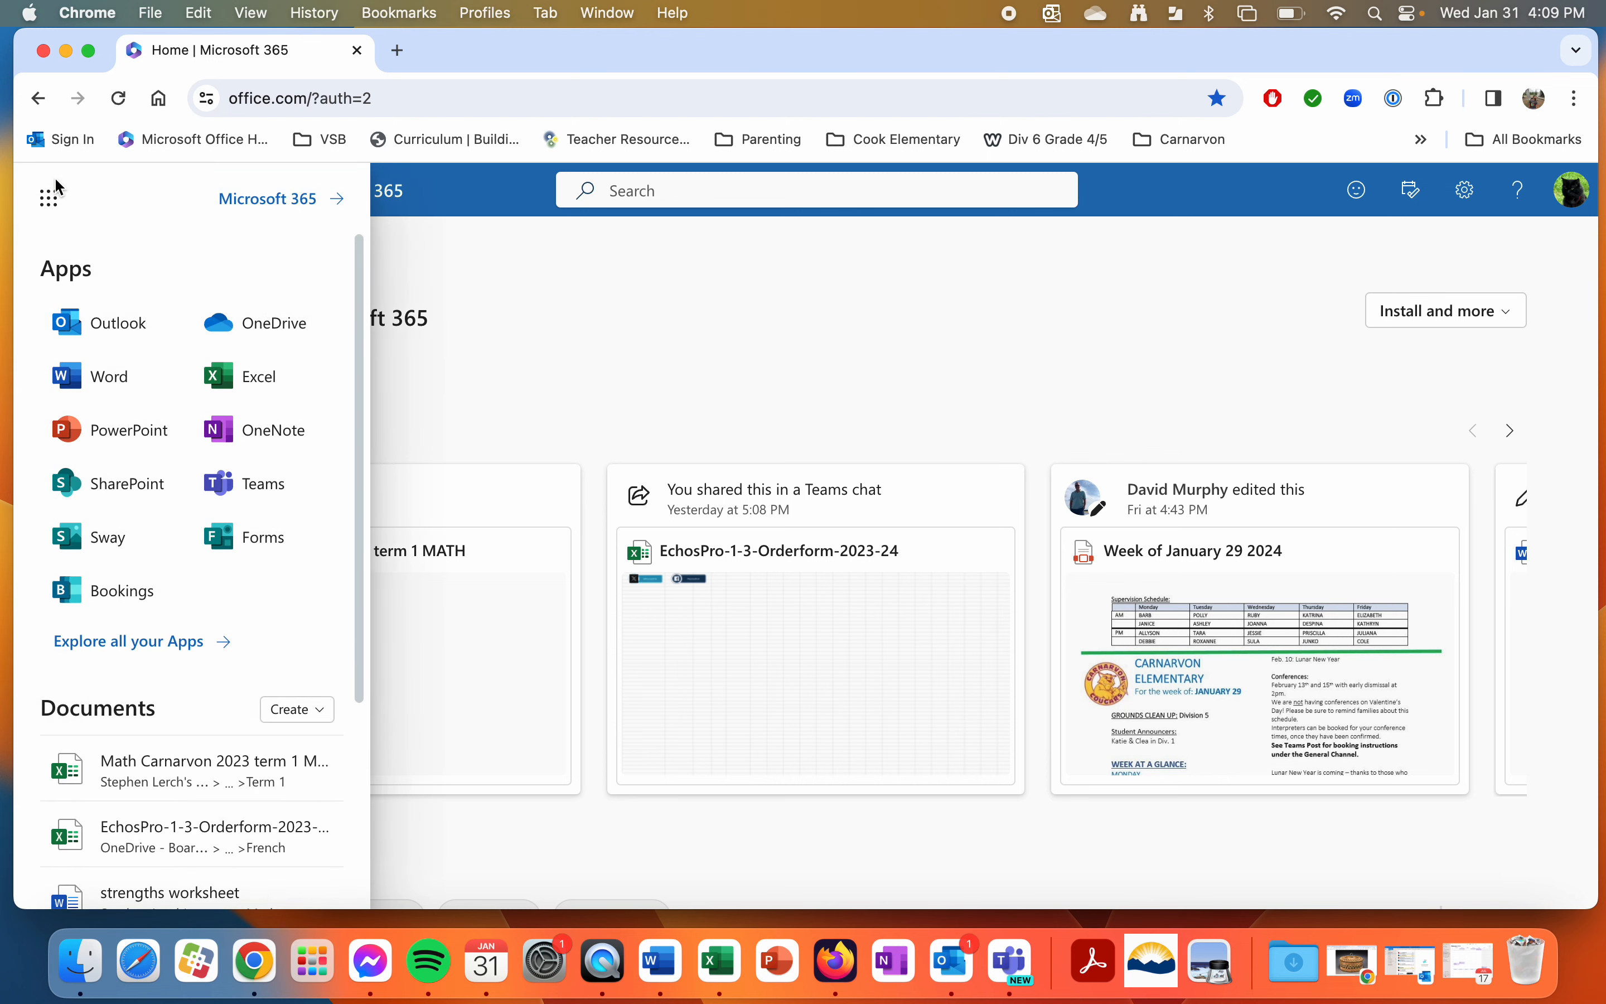
pyautogui.click(110, 583)
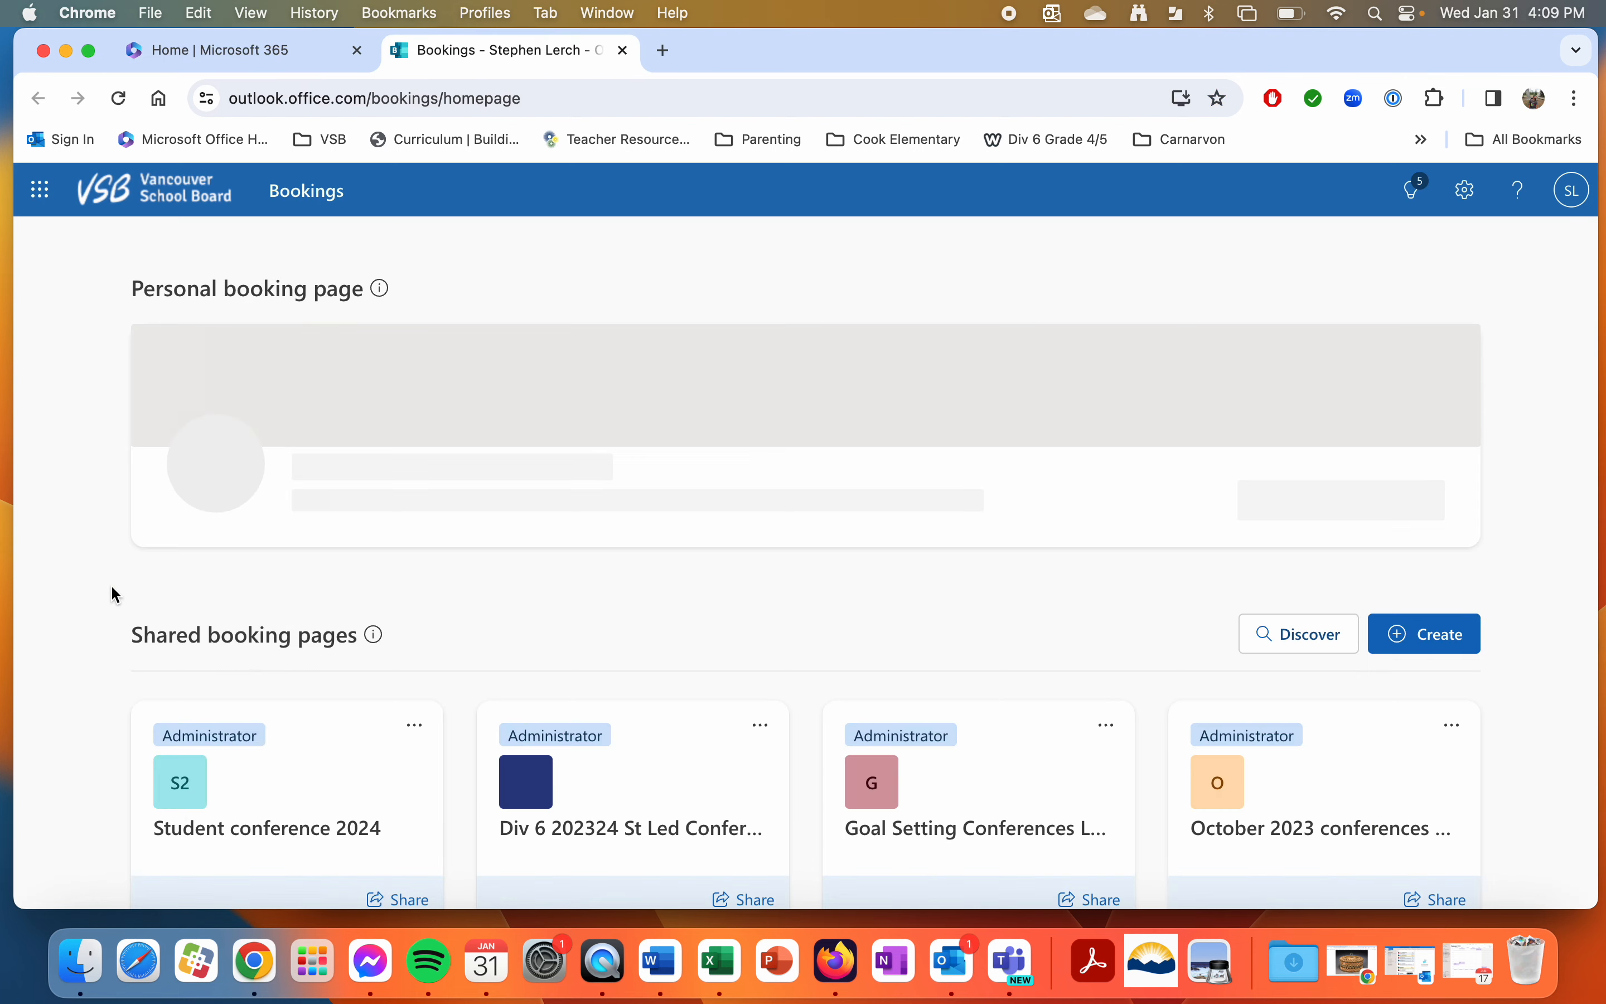
pyautogui.scroll(-5, 455, 785)
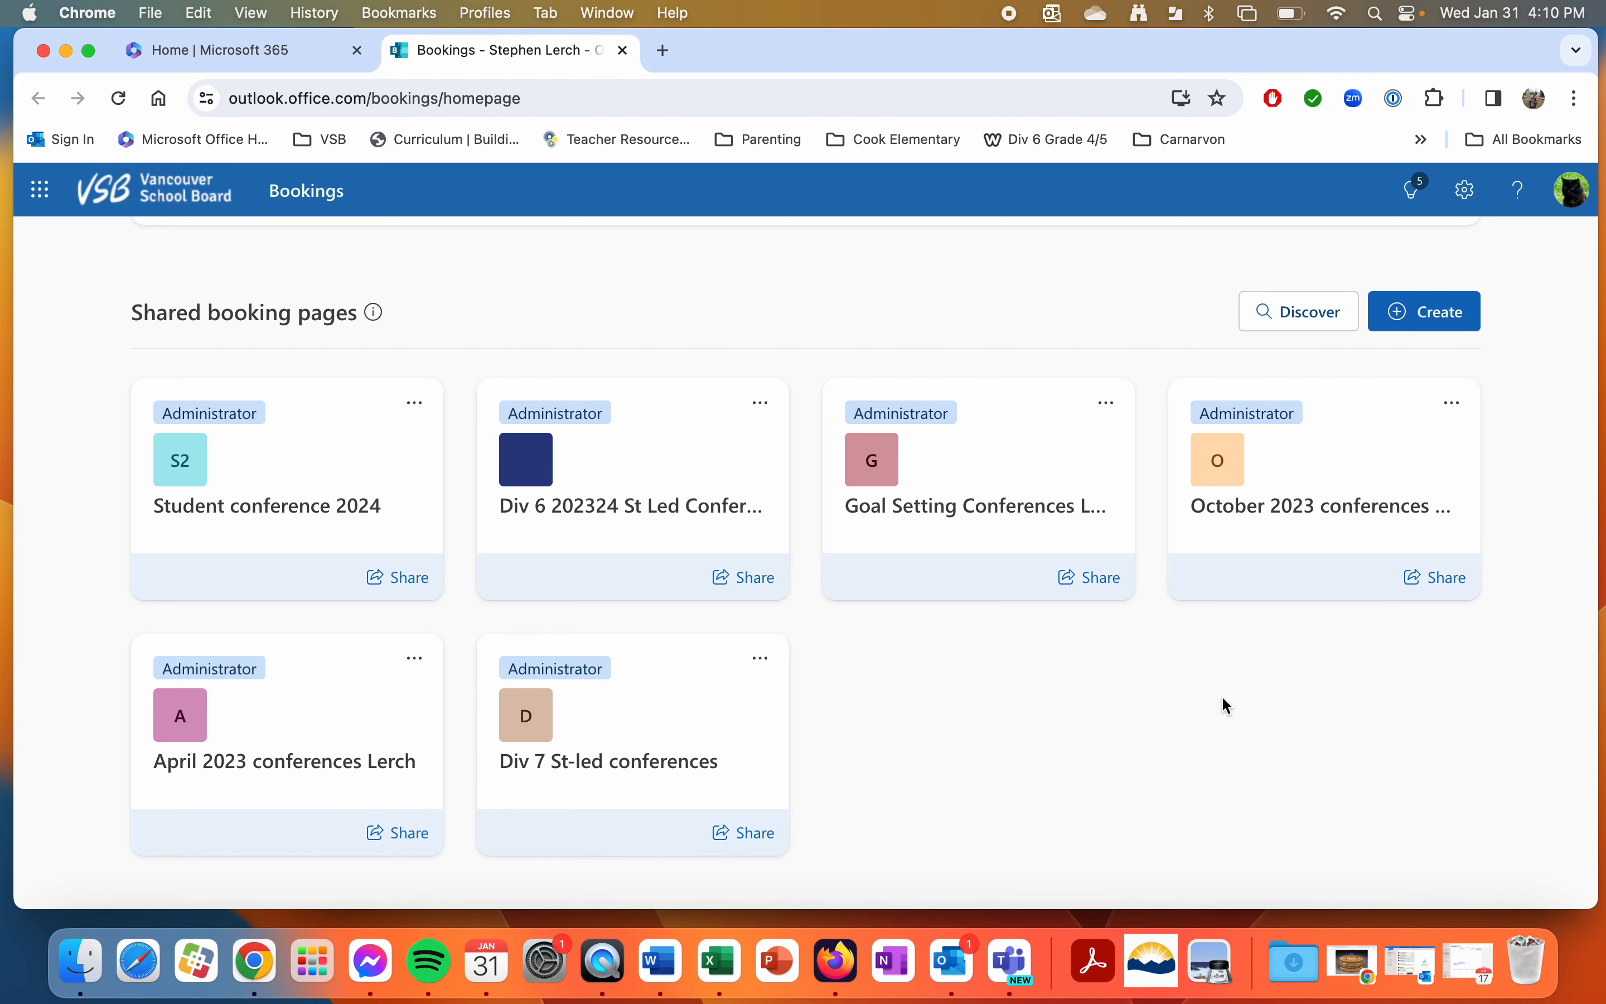
pyautogui.scroll(3, 1225, 701)
pyautogui.scroll(-3, 1226, 707)
pyautogui.scroll(5, 1226, 705)
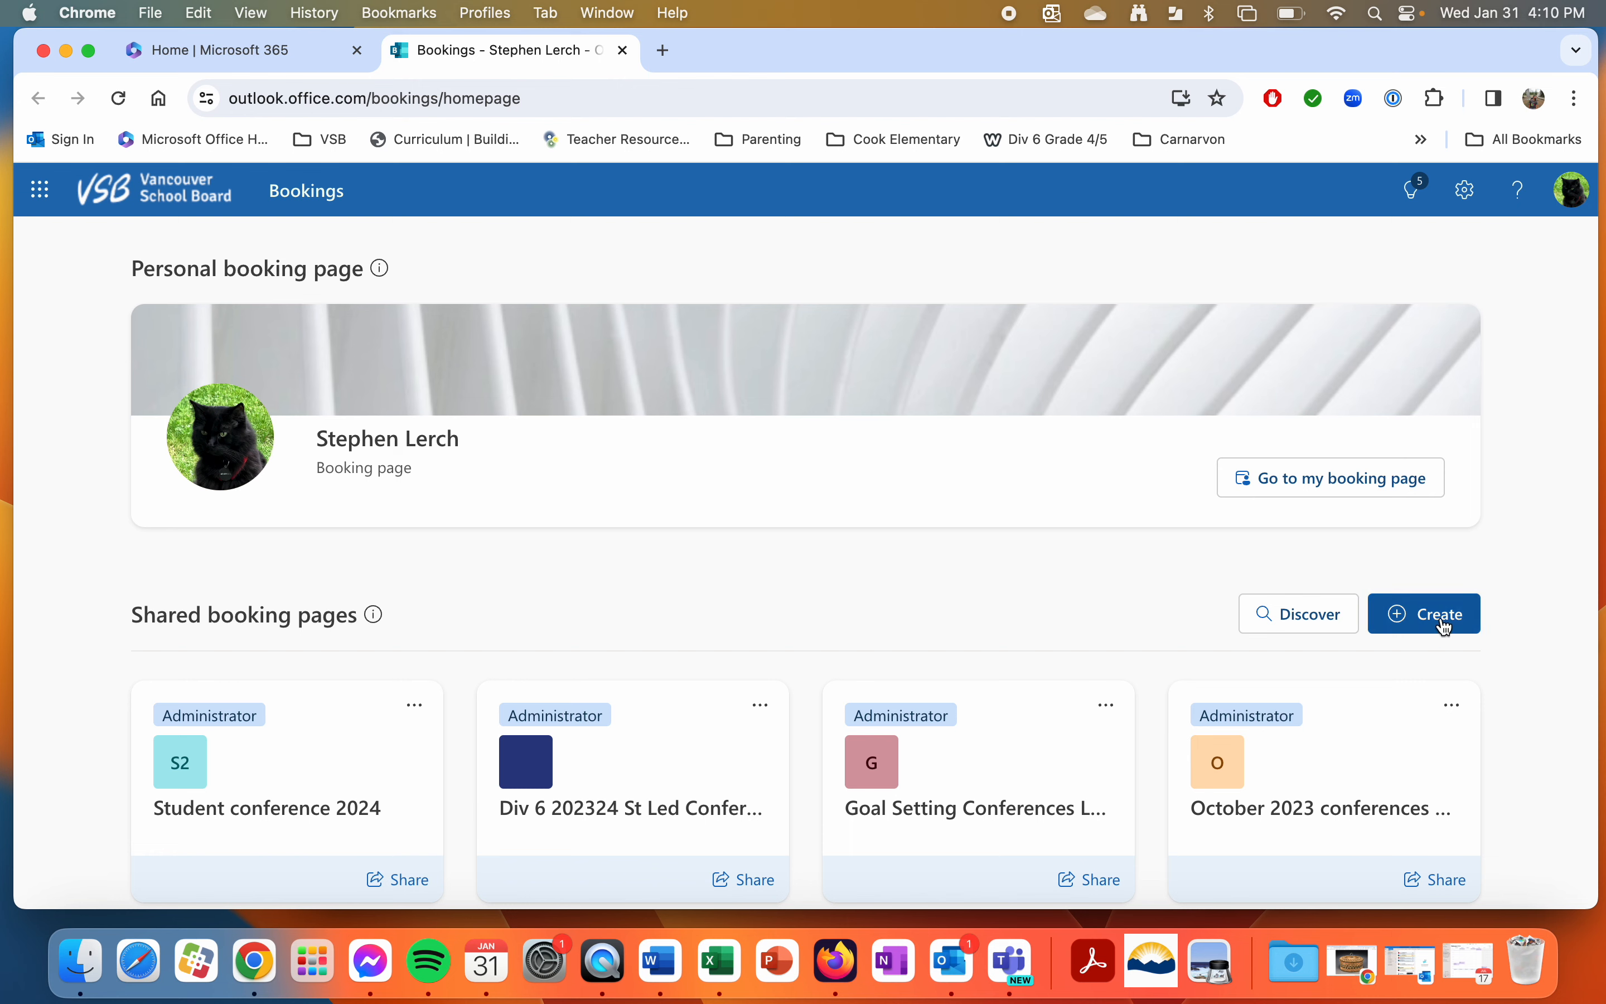
# Start a new shared booking page from scratch, named "Test 3 booking", with the business type Other
pyautogui.click(1446, 626)
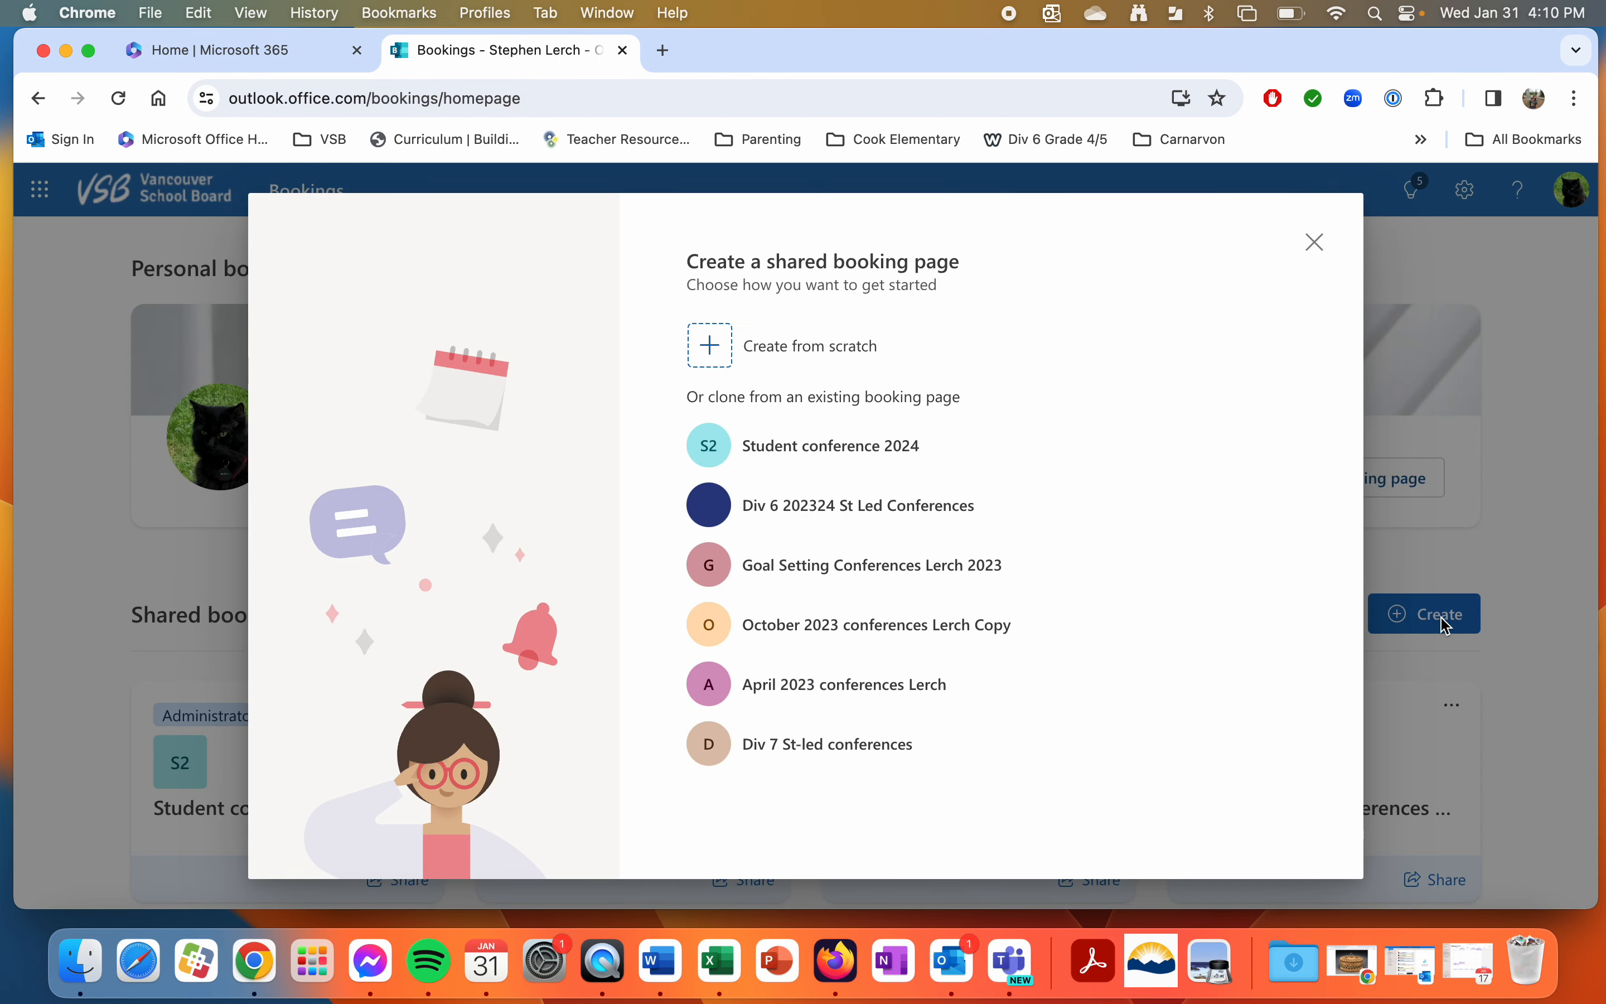
pyautogui.click(851, 346)
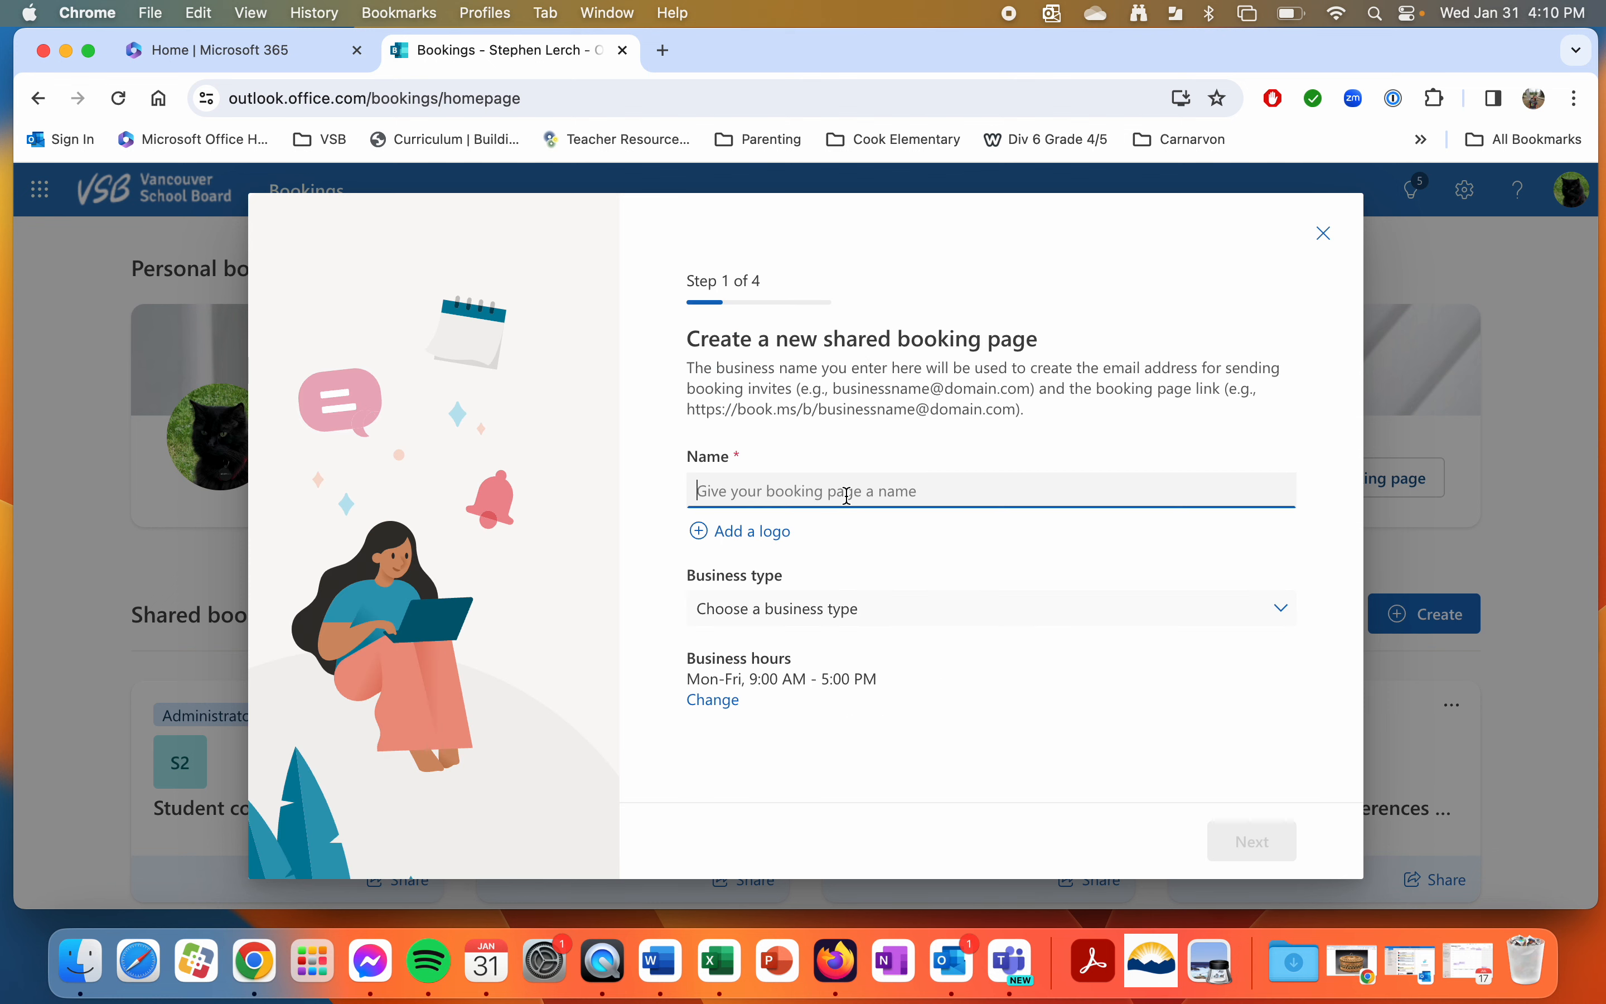
pyautogui.write('Test')
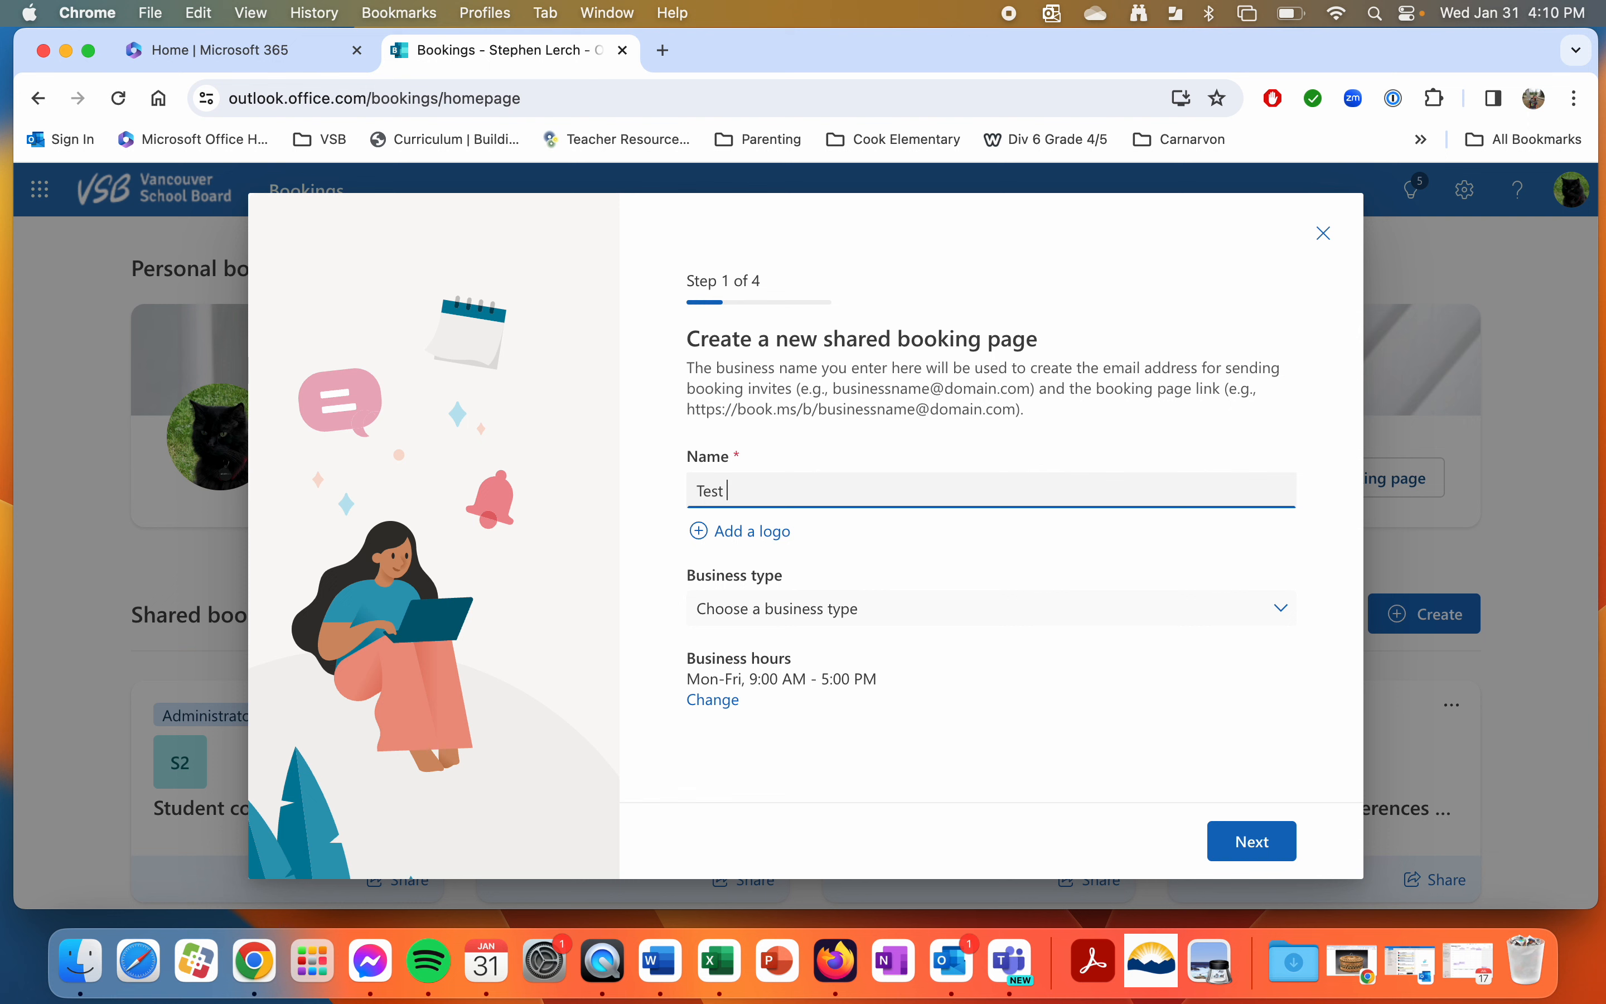
pyautogui.write(' 3 booking')
pyautogui.click(969, 625)
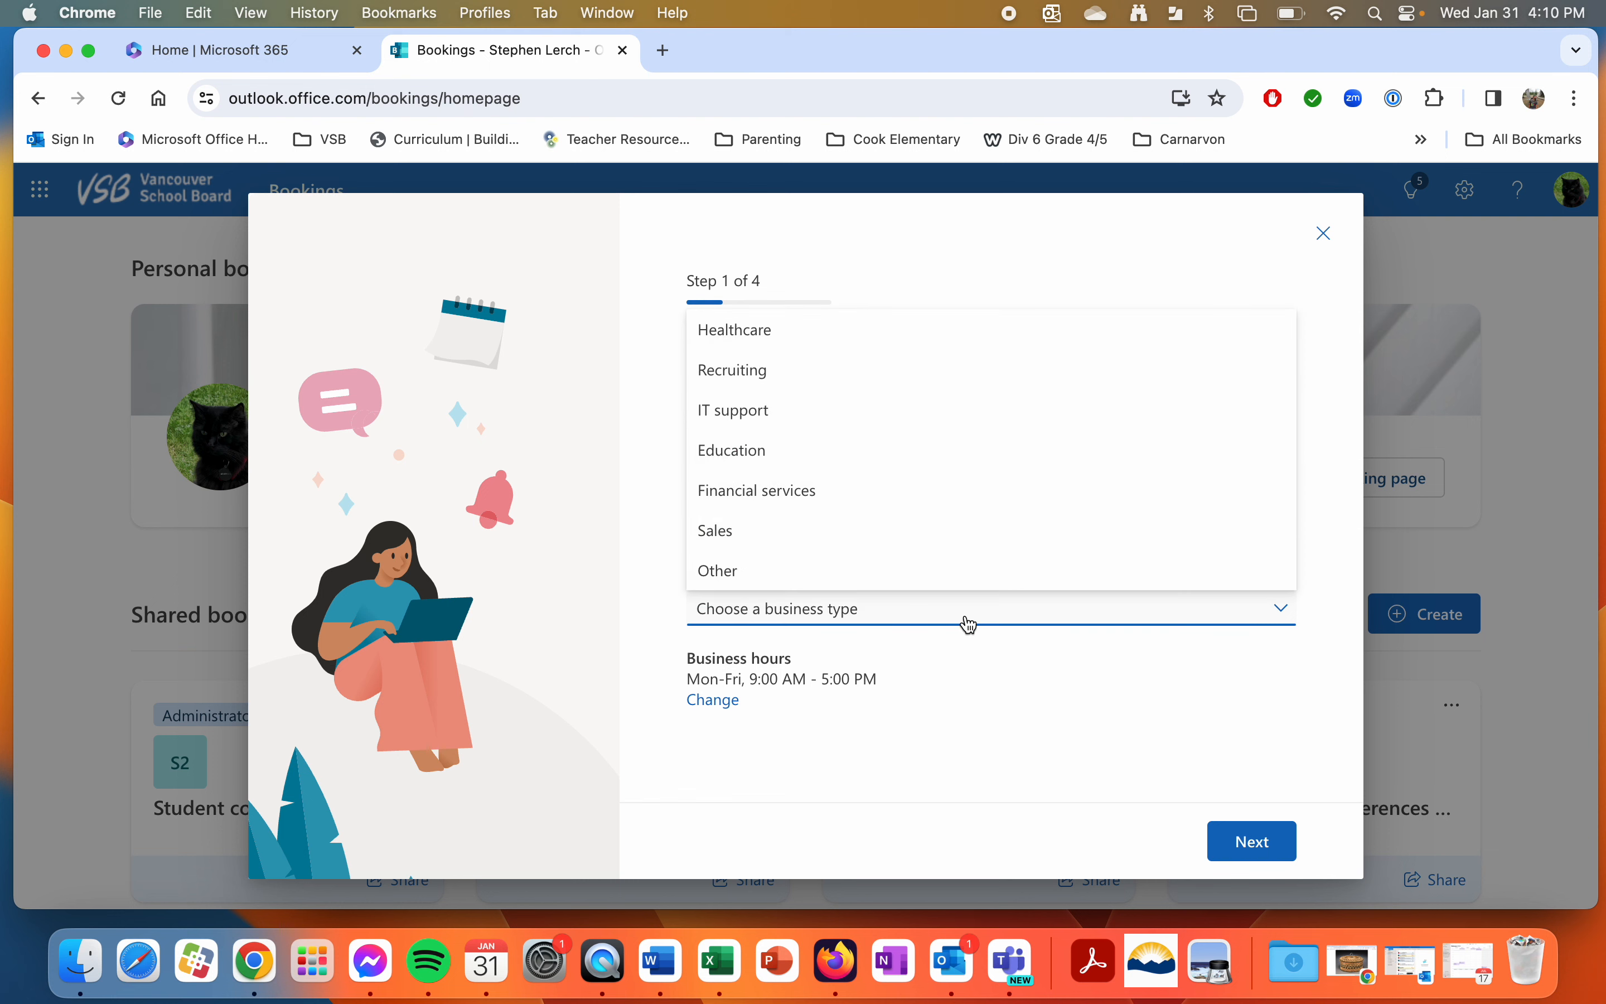
pyautogui.click(908, 579)
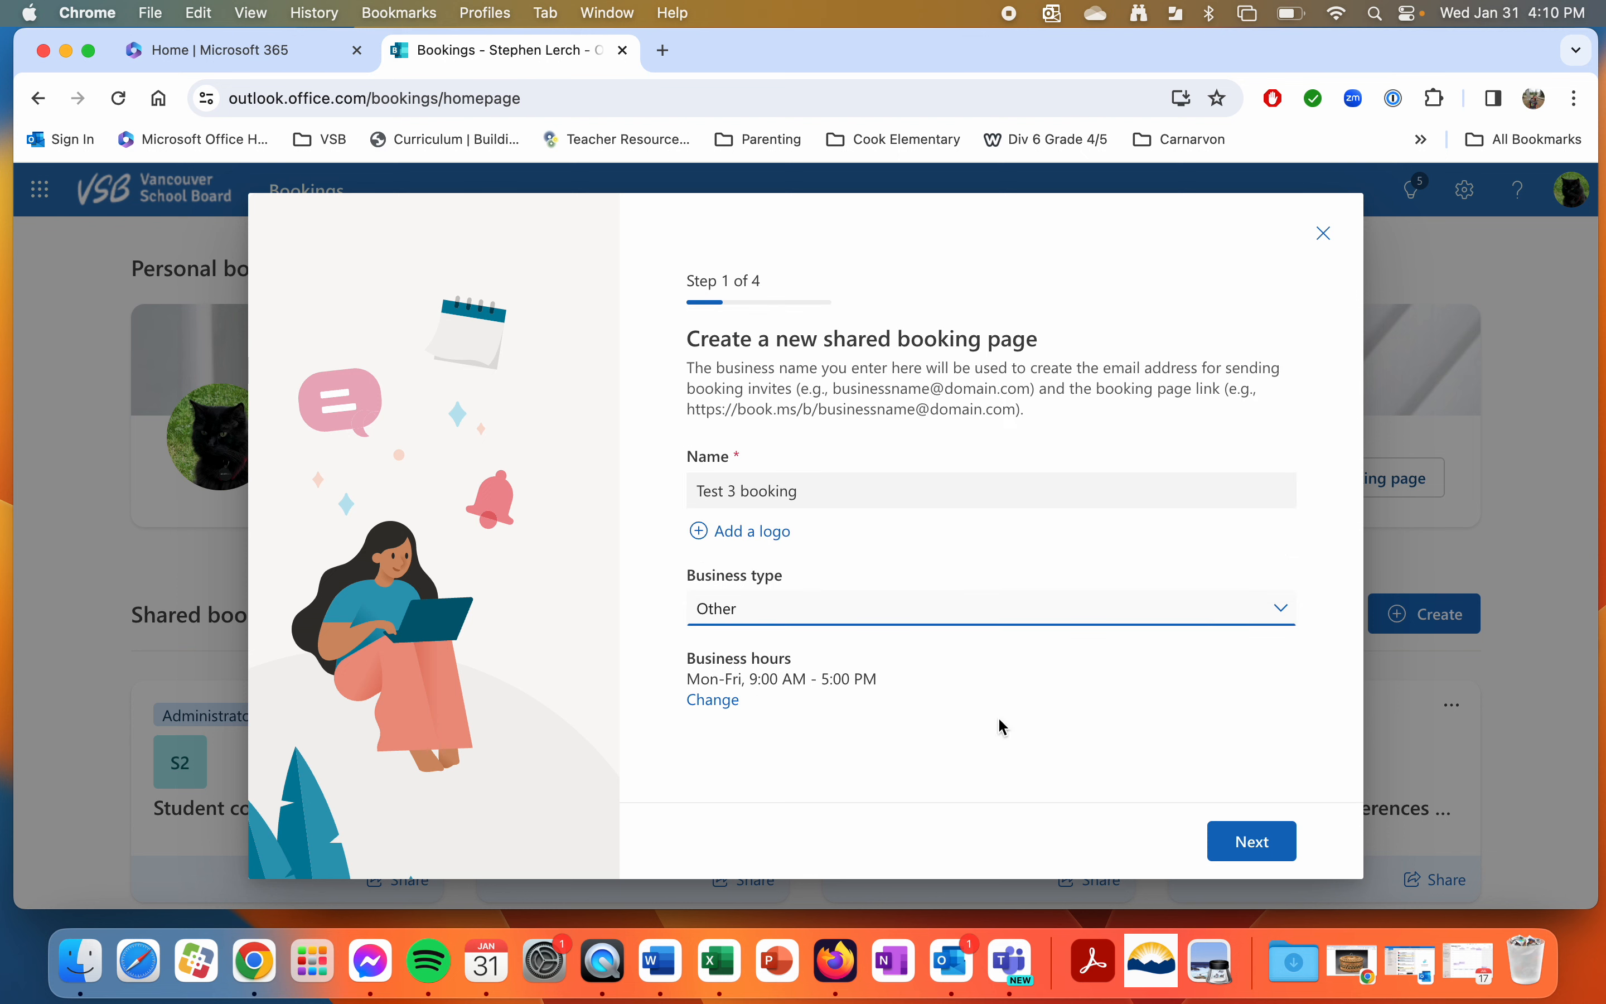
pyautogui.click(1285, 851)
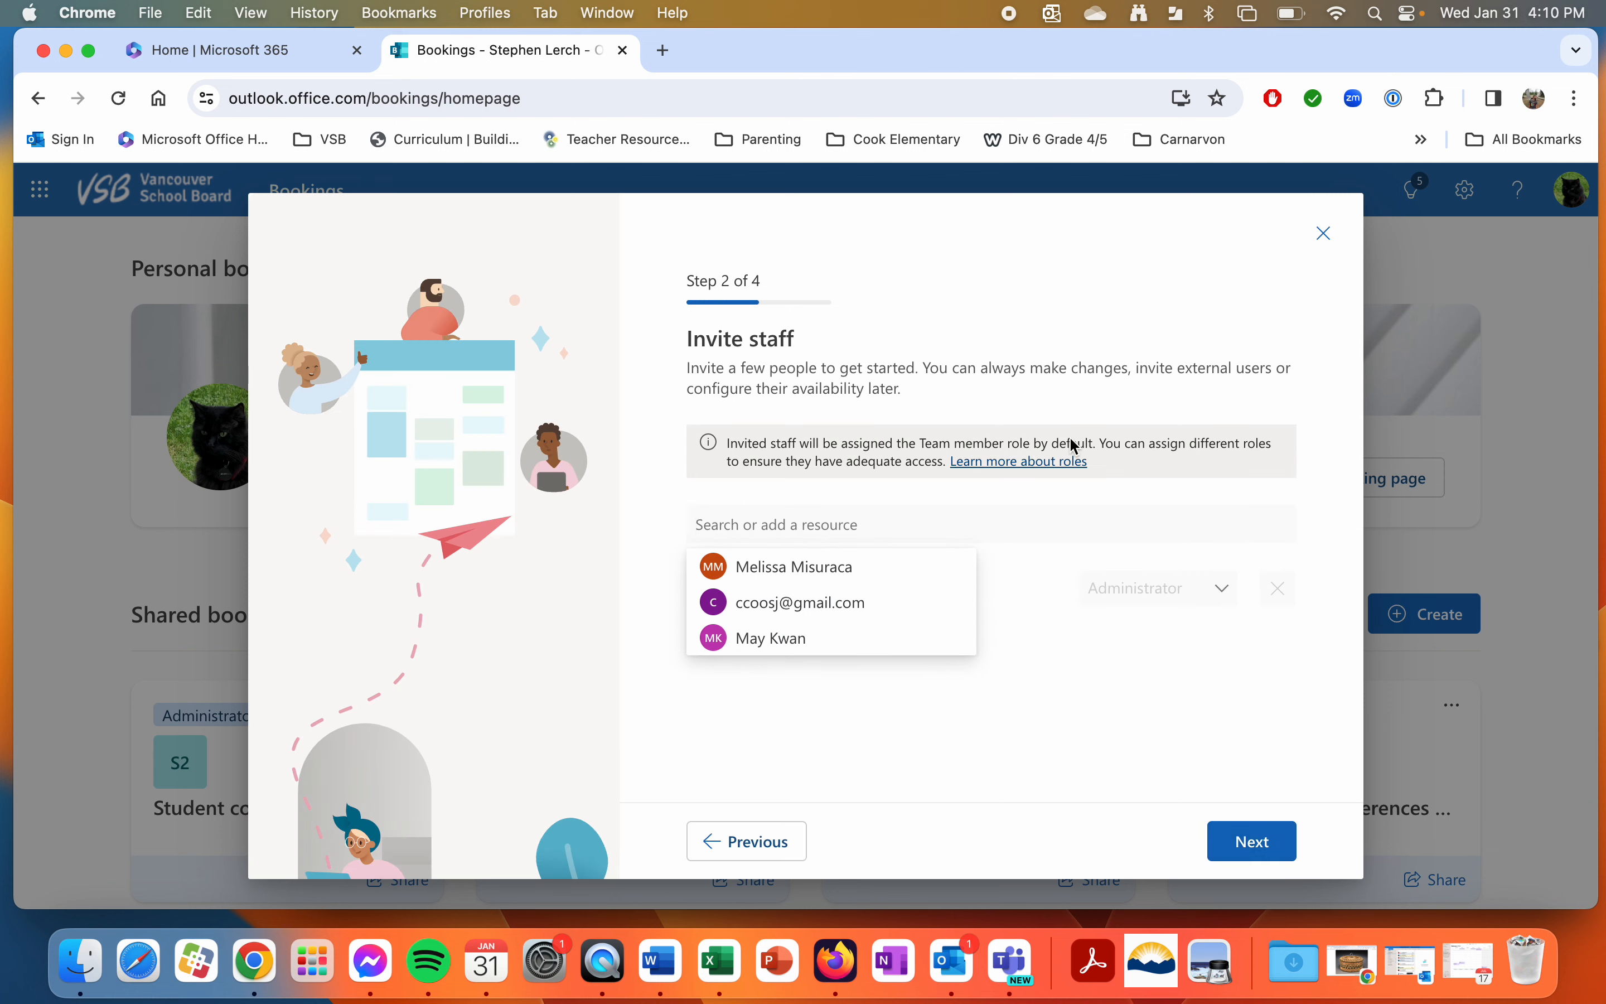
# Keep the default staff and service, allow Anyone to book appointments, then create the booking page and get started with it
pyautogui.click(1098, 652)
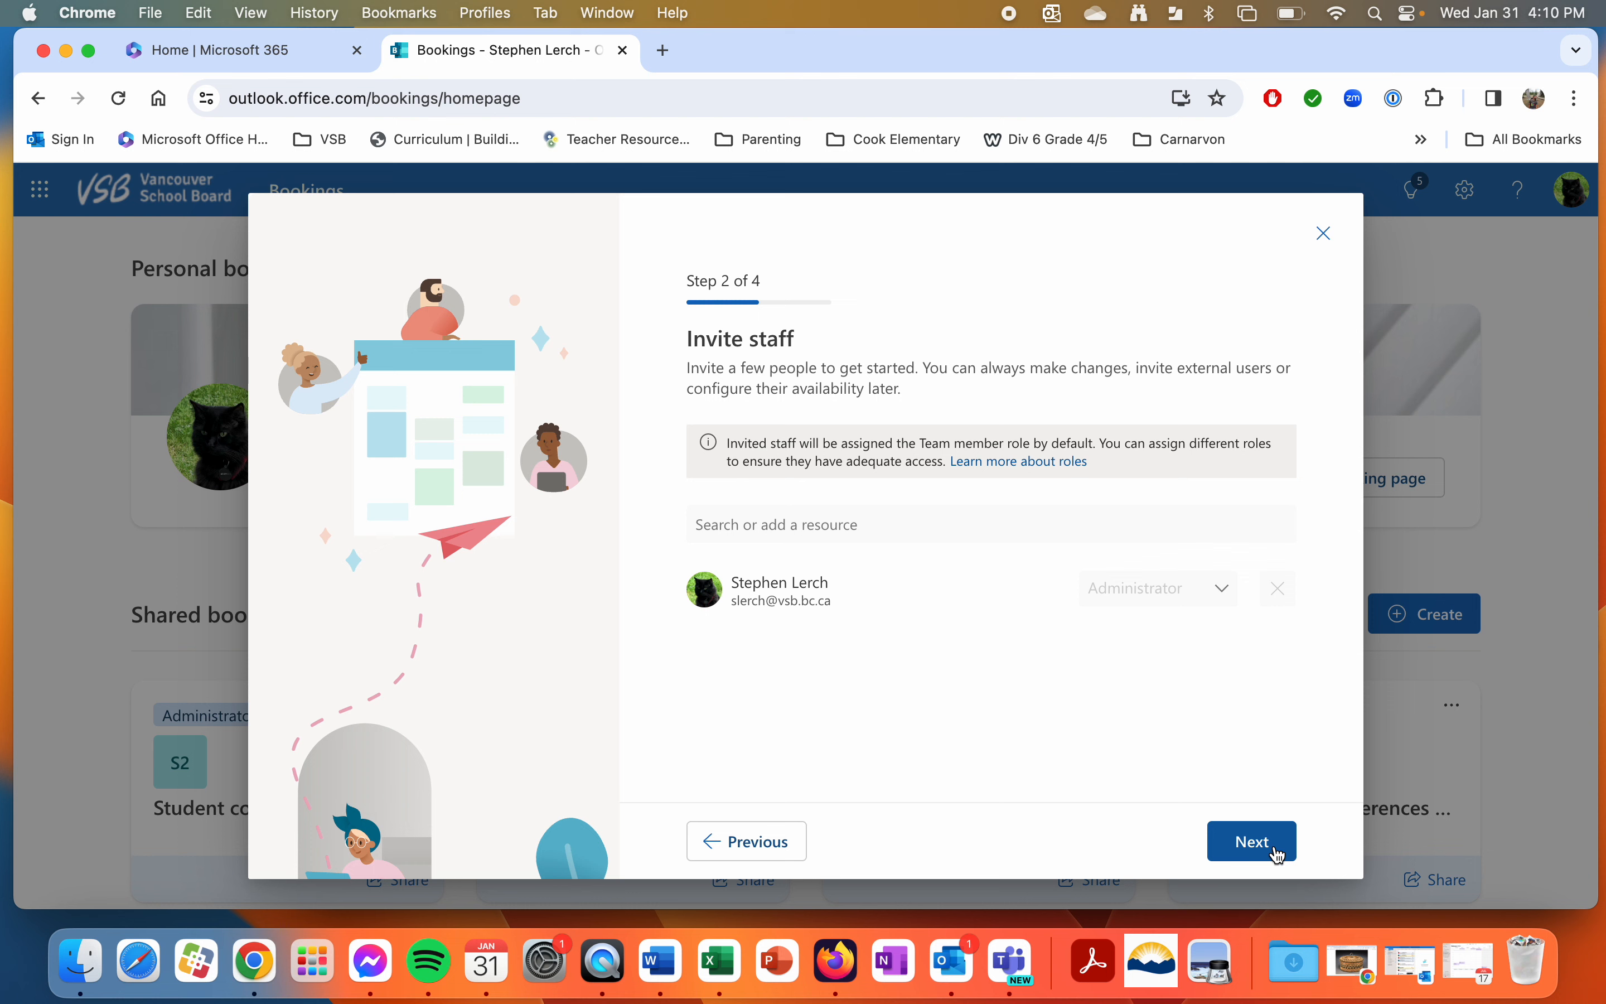
pyautogui.click(1280, 854)
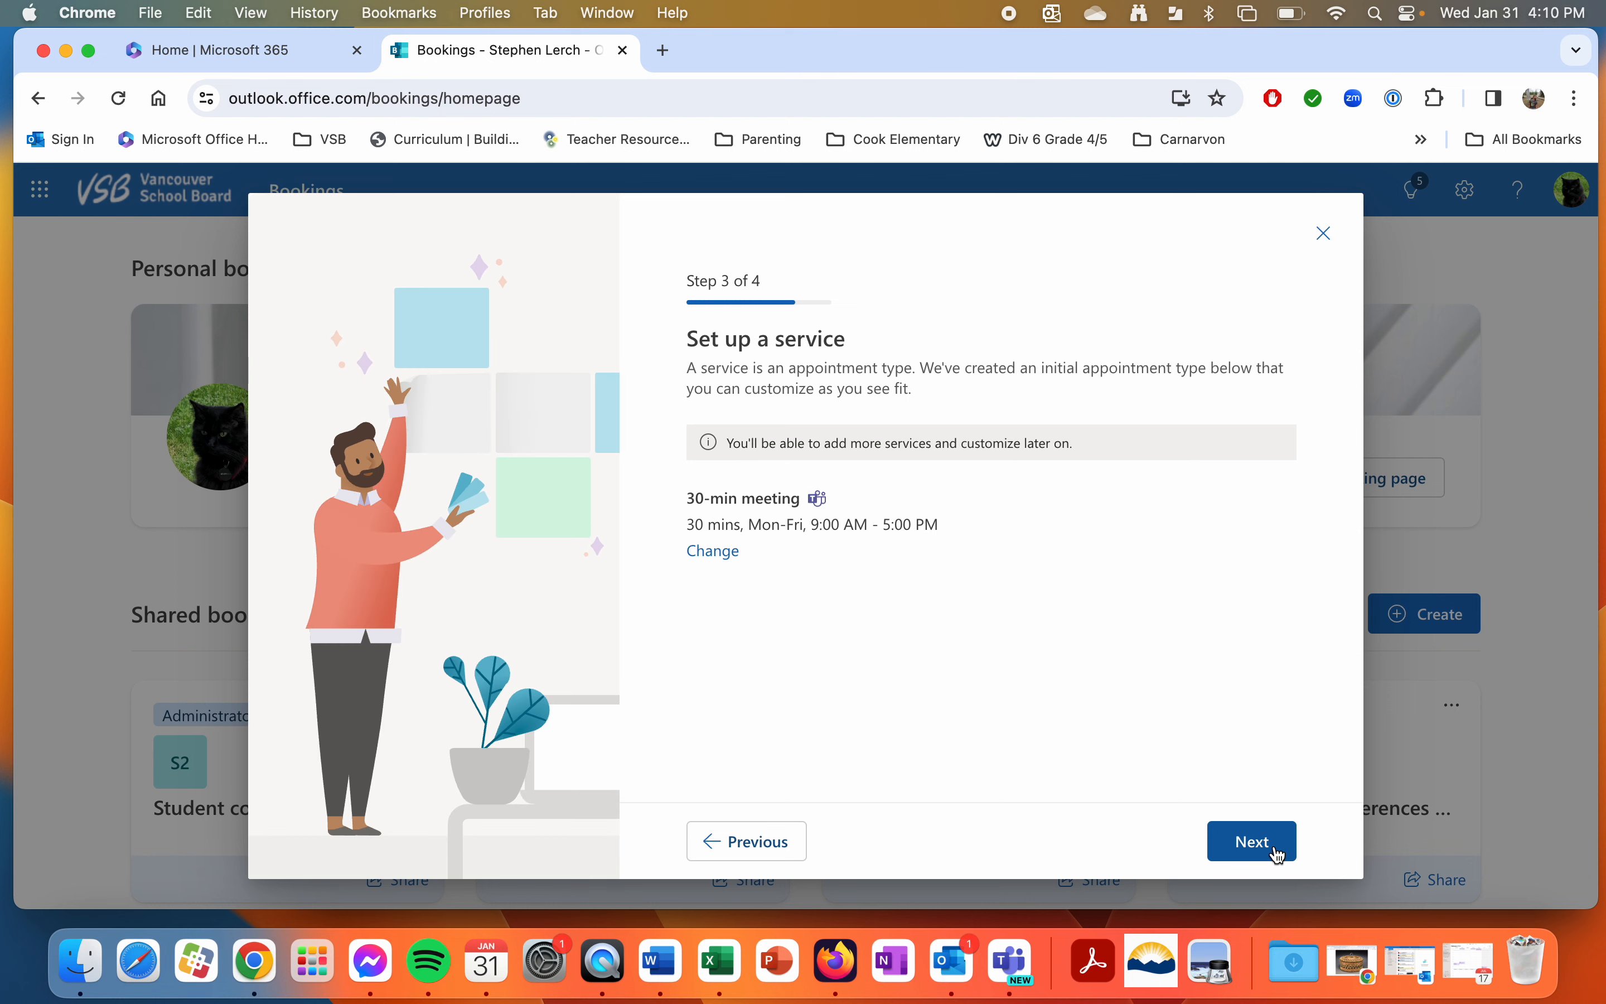
pyautogui.click(1284, 847)
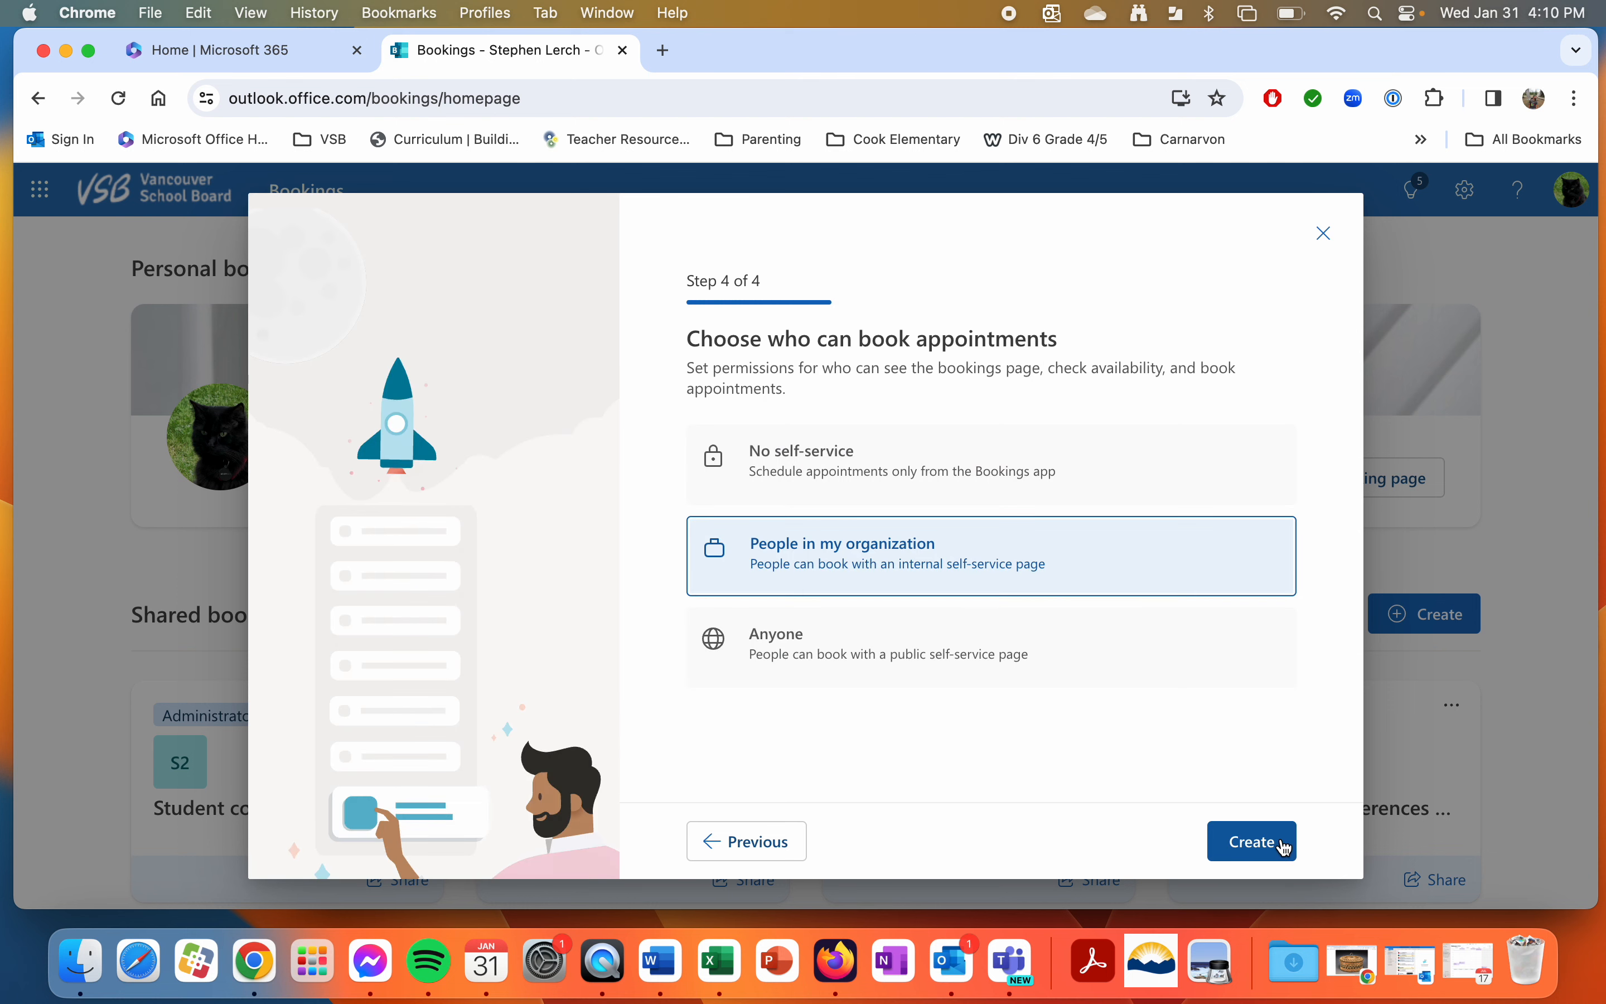
pyautogui.click(977, 648)
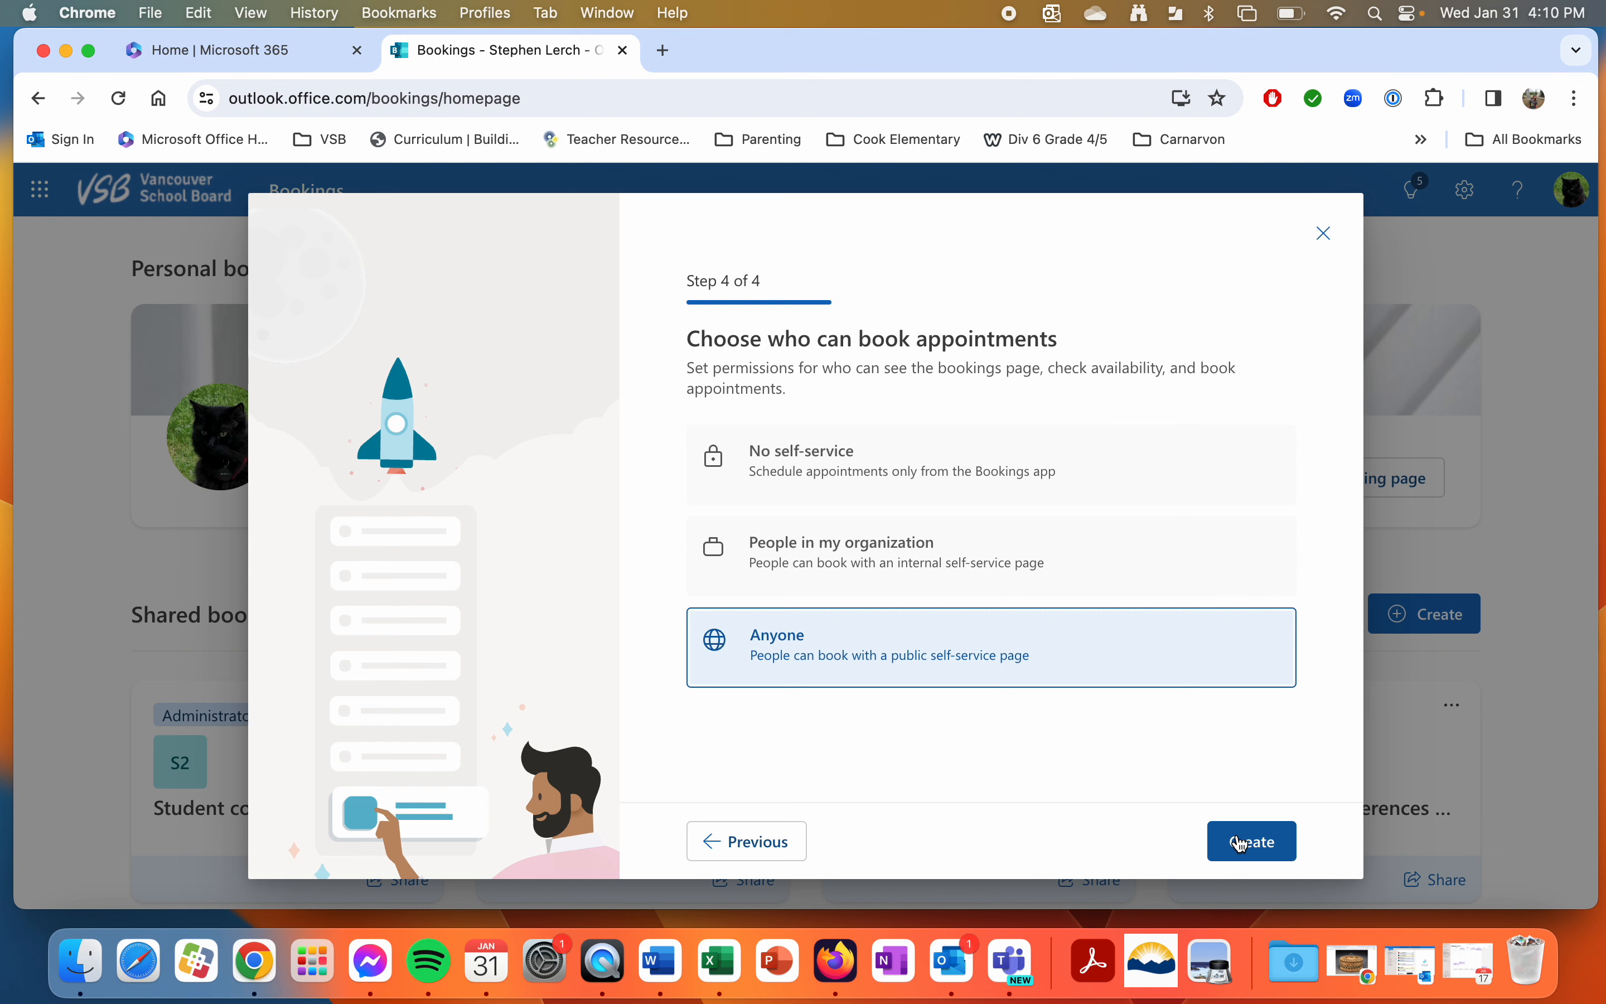
pyautogui.click(1242, 842)
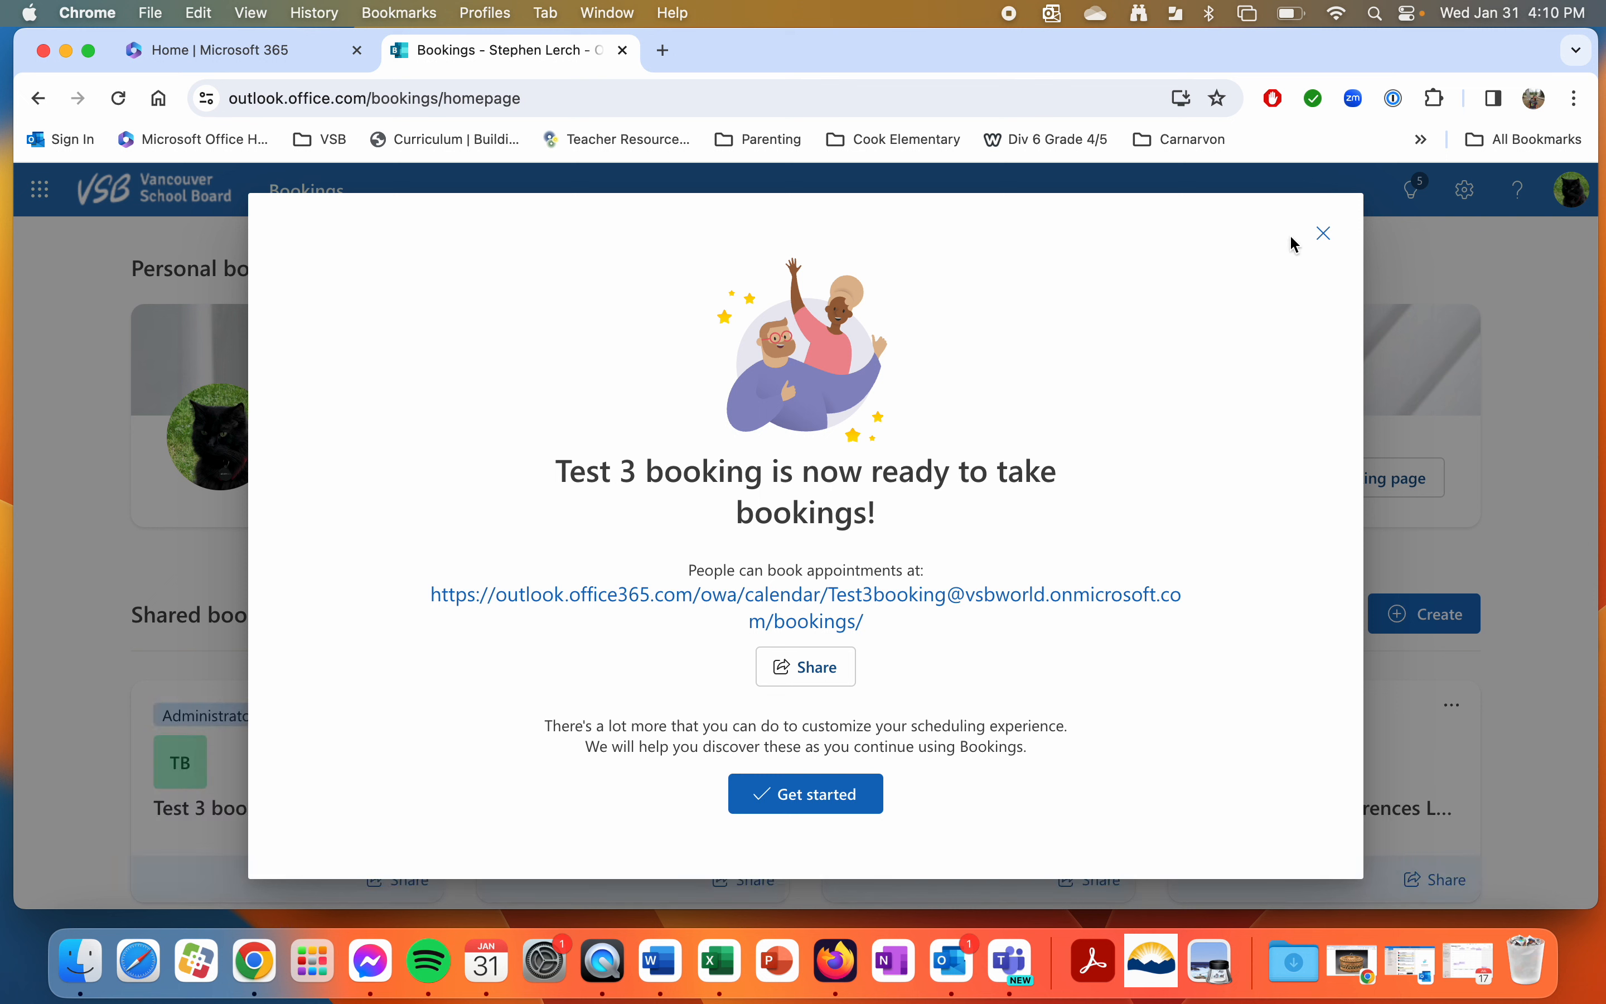
pyautogui.click(820, 802)
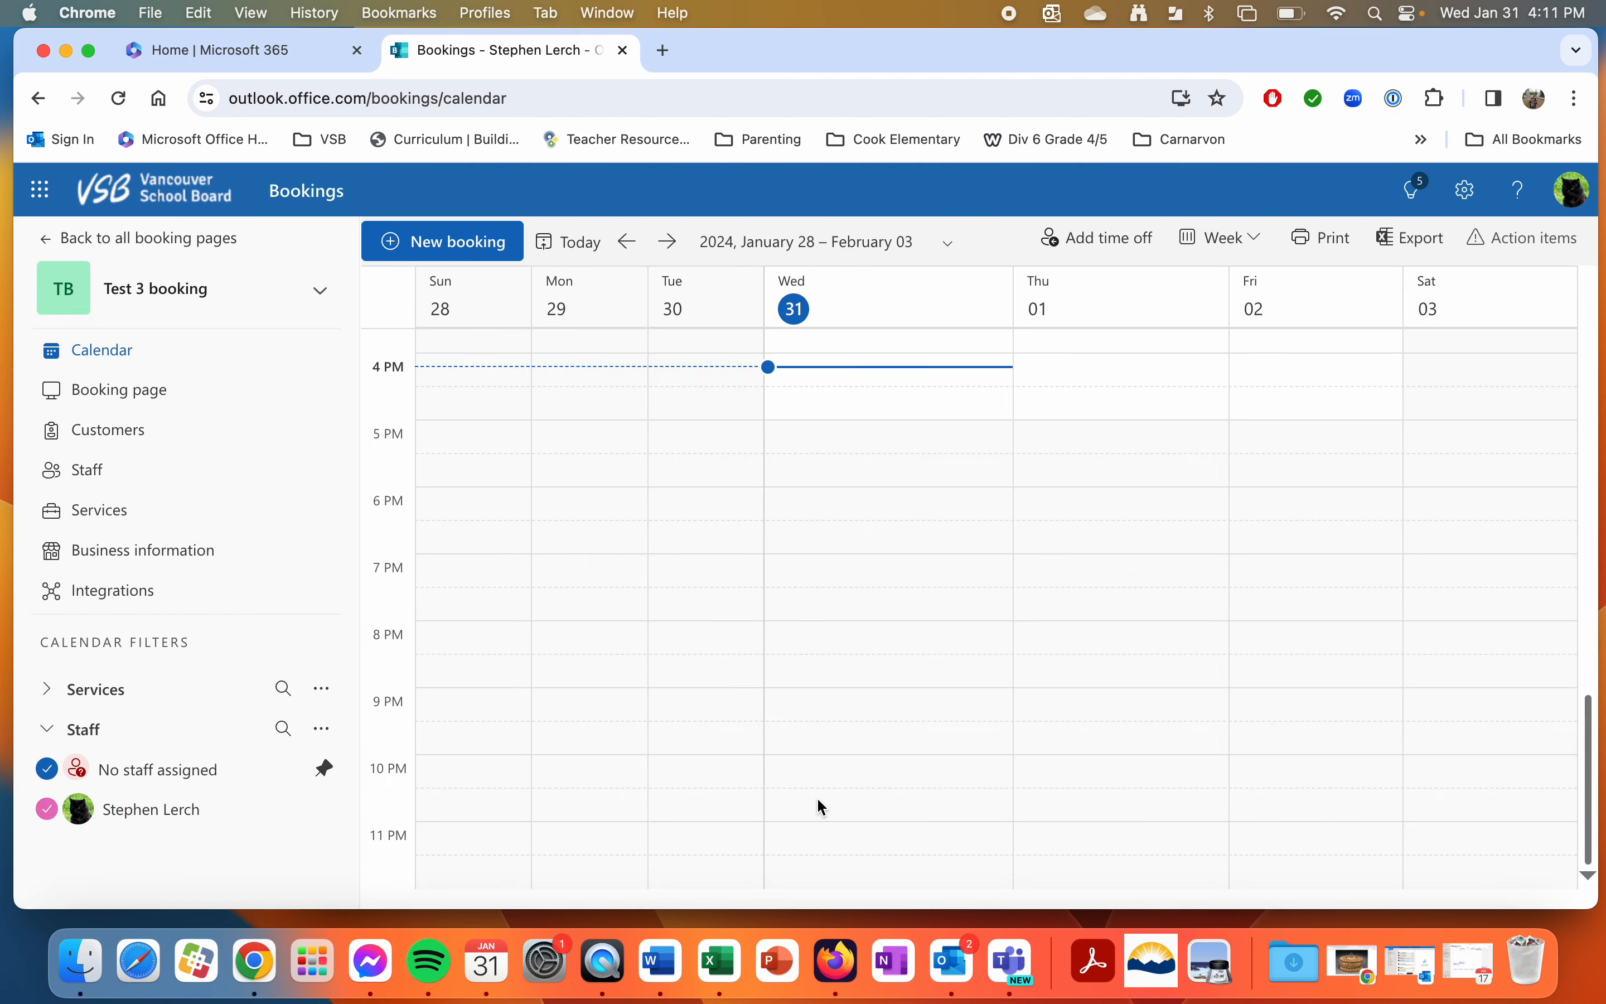
# Return to the list of all booking pages and reopen the Test 3 booking page
pyautogui.click(122, 237)
pyautogui.scroll(-5, 407, 548)
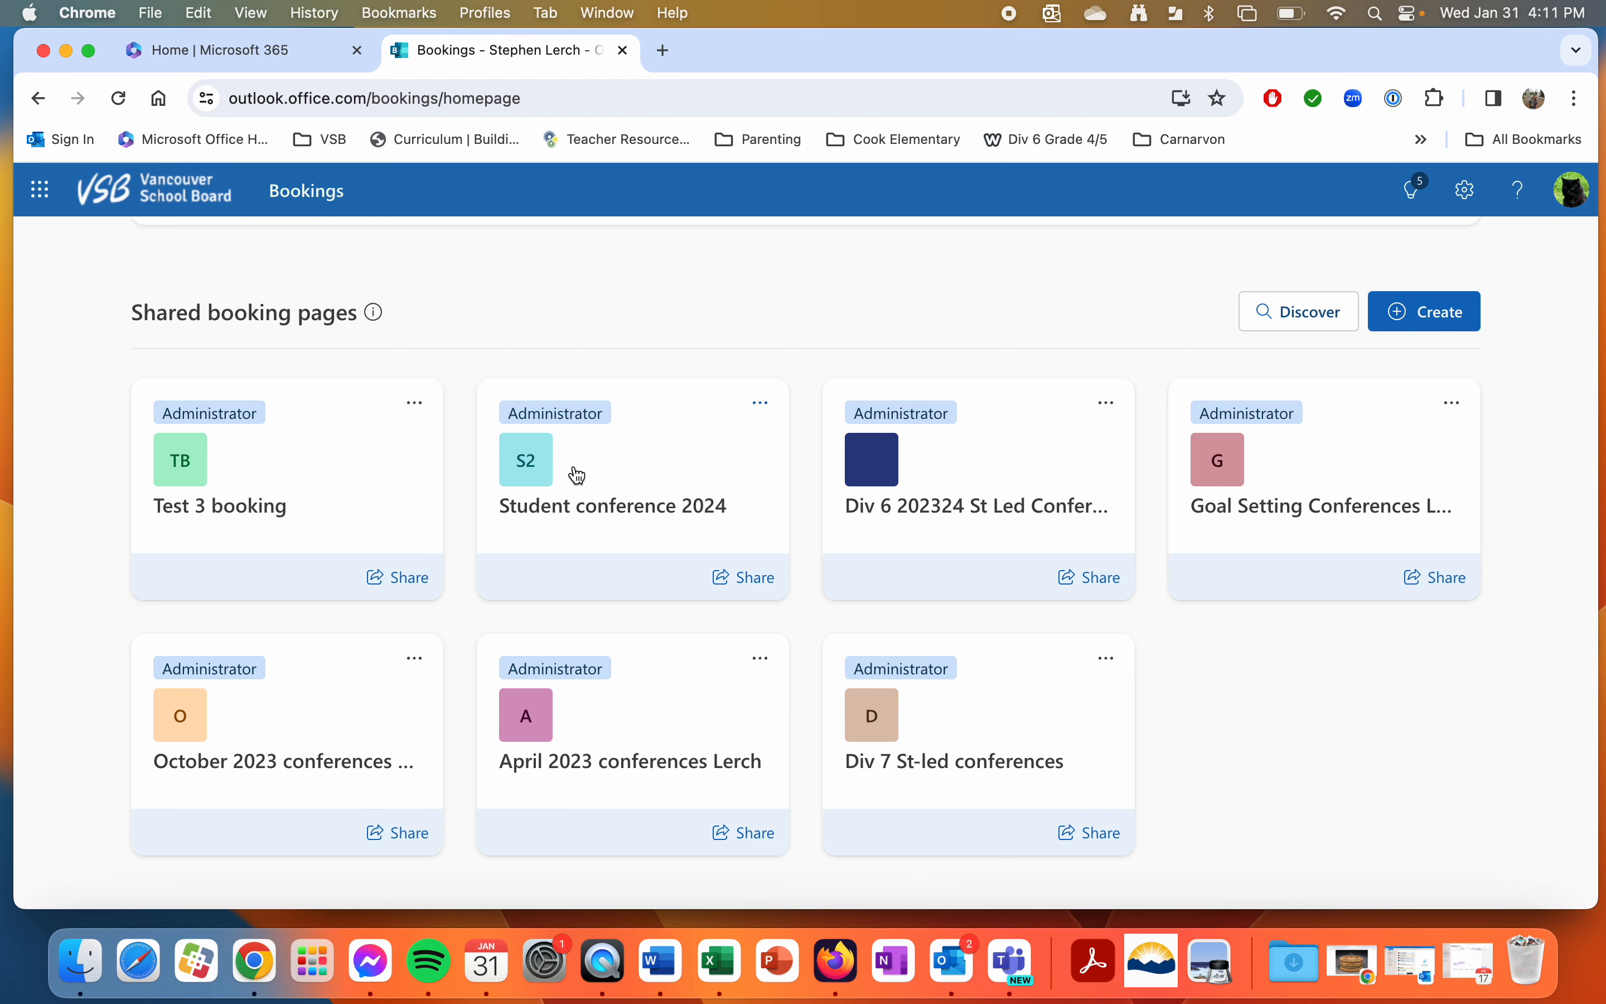
pyautogui.click(289, 460)
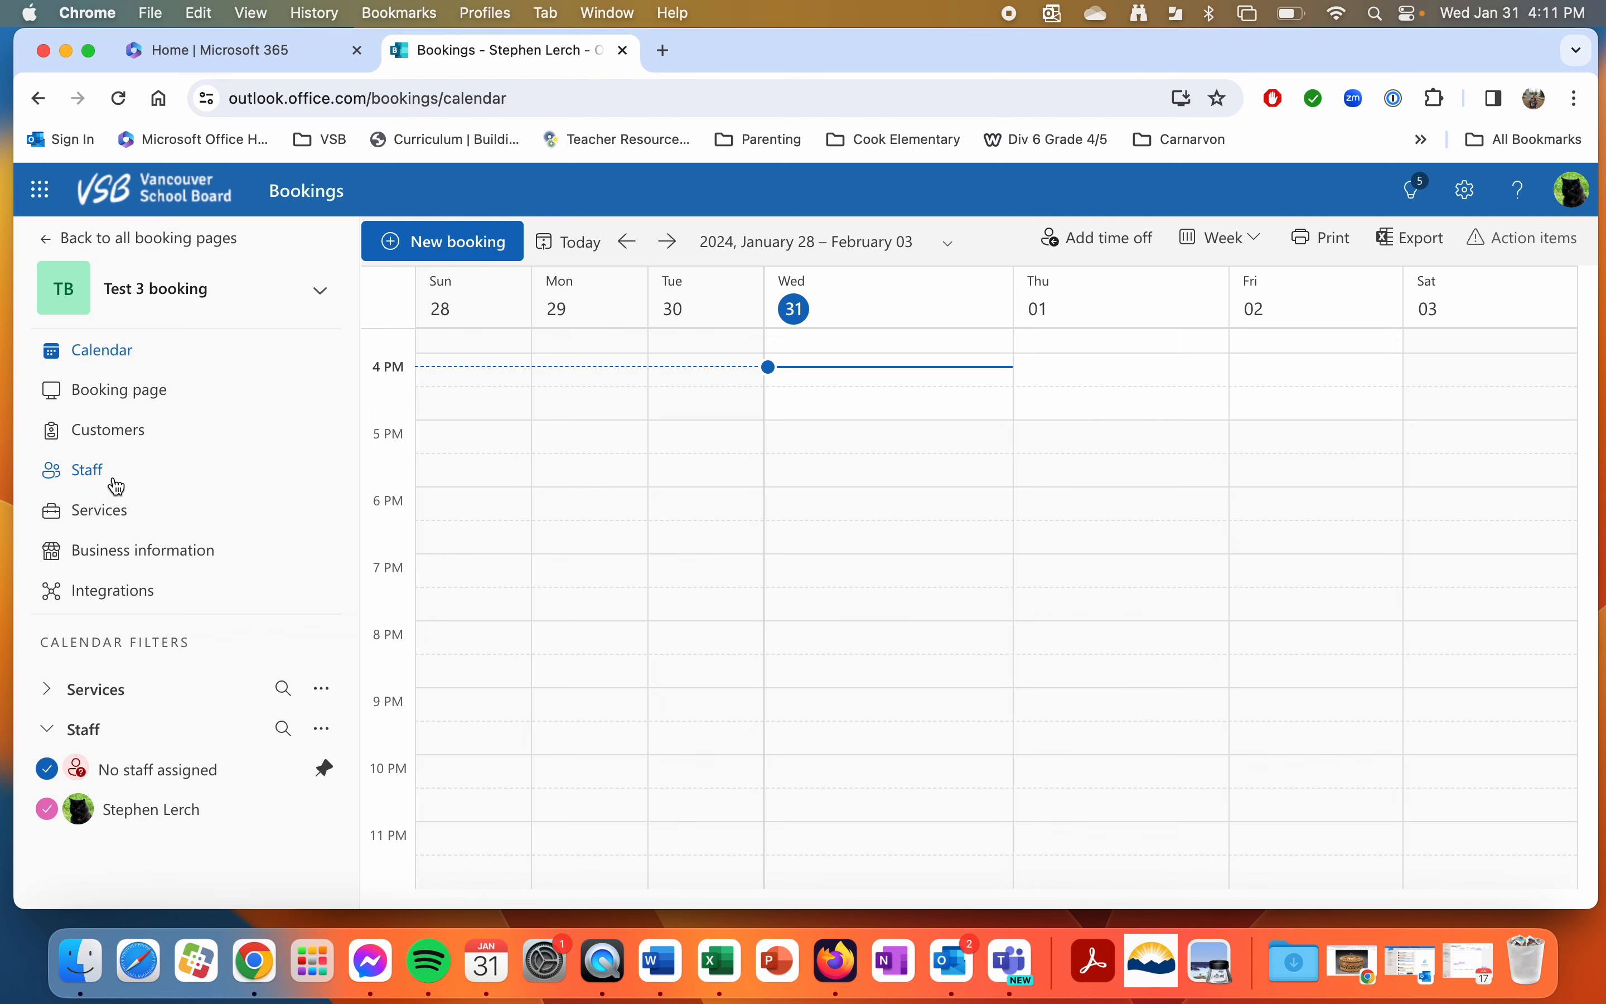
# Go to the page's services, review the default 30-min meeting's basic details, and discard the edit
pyautogui.click(98, 511)
pyautogui.moveTo(513, 394)
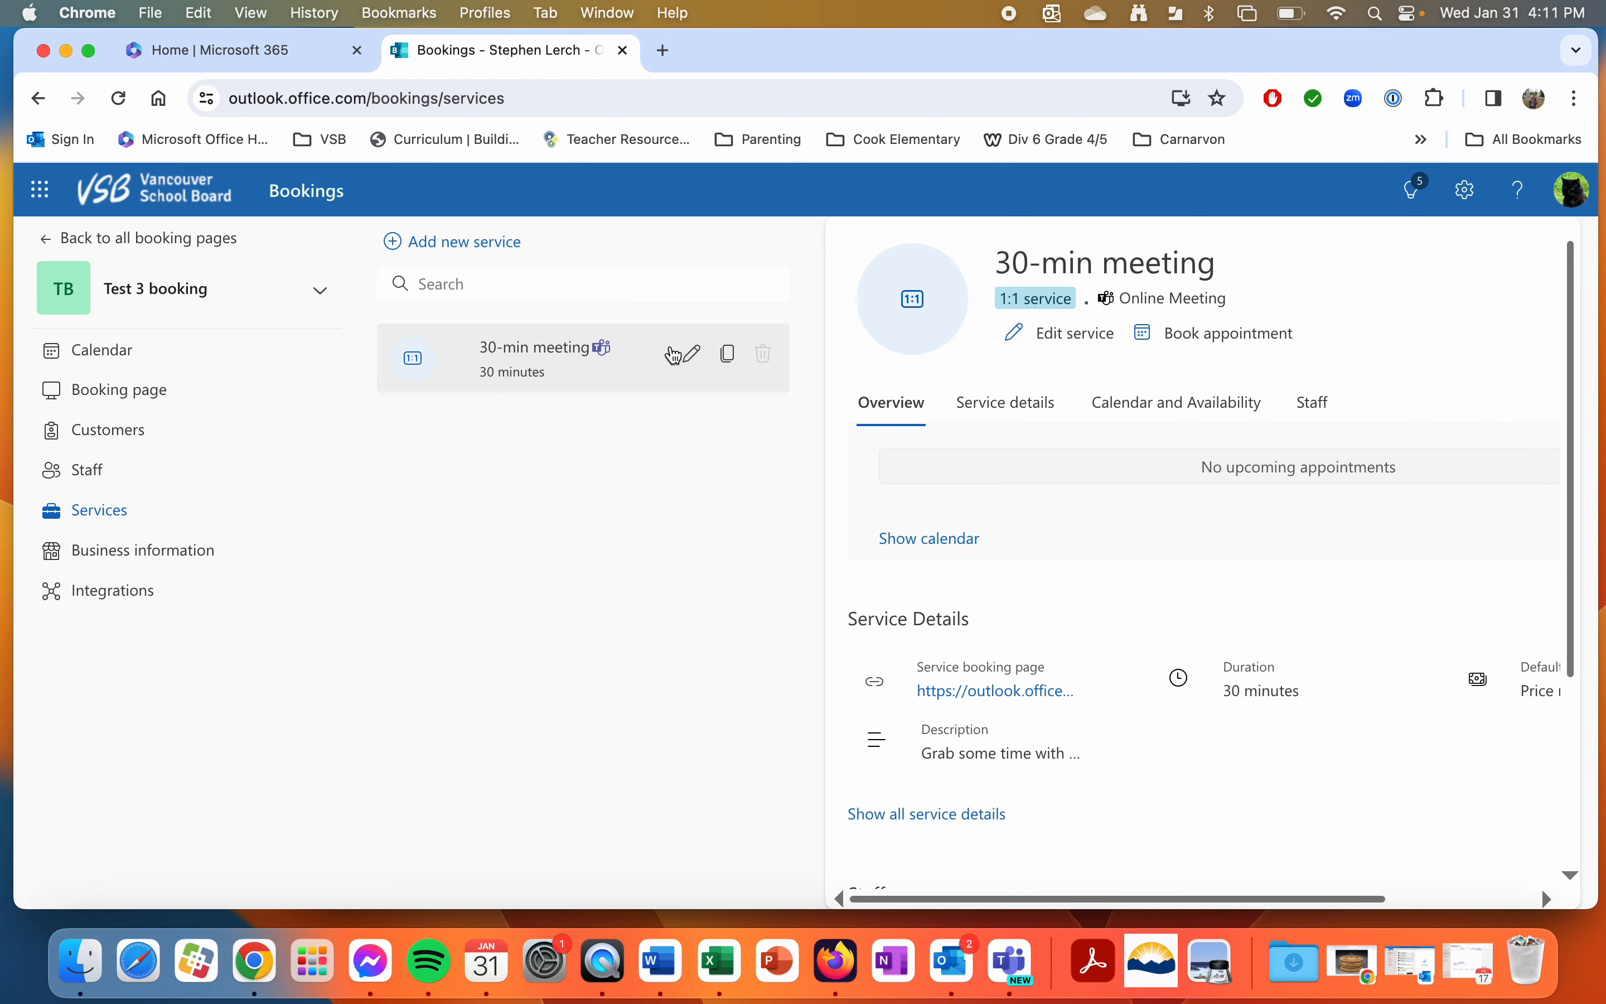
pyautogui.click(690, 355)
pyautogui.scroll(-5, 814, 501)
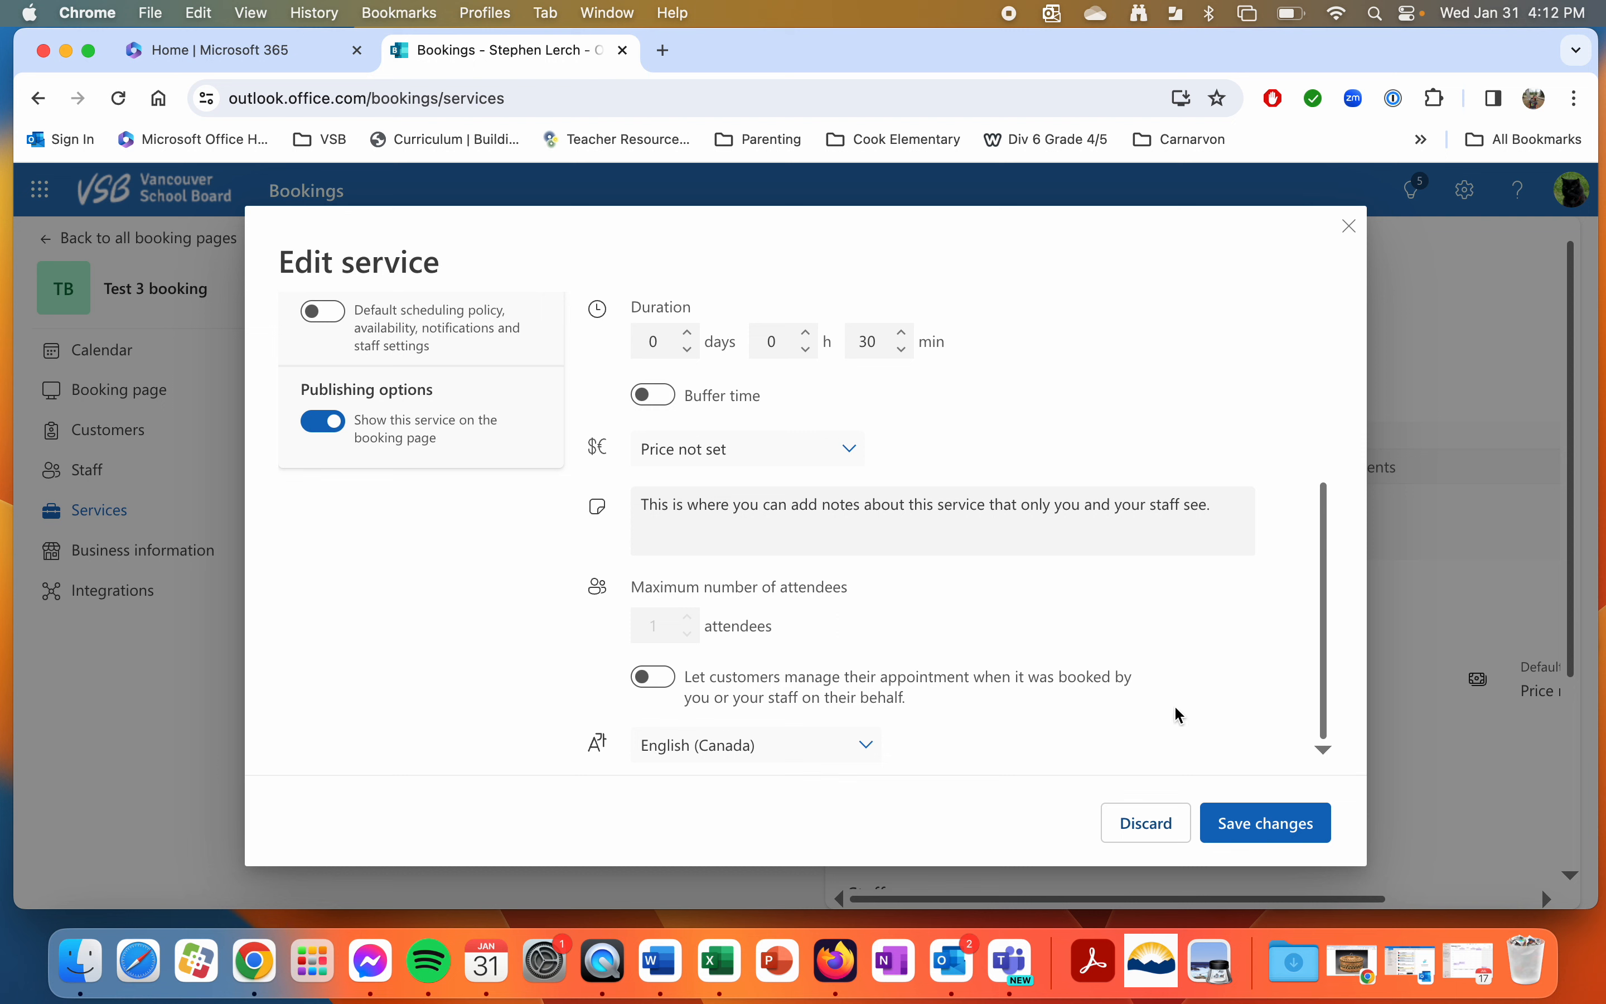
pyautogui.click(1166, 825)
pyautogui.moveTo(702, 352)
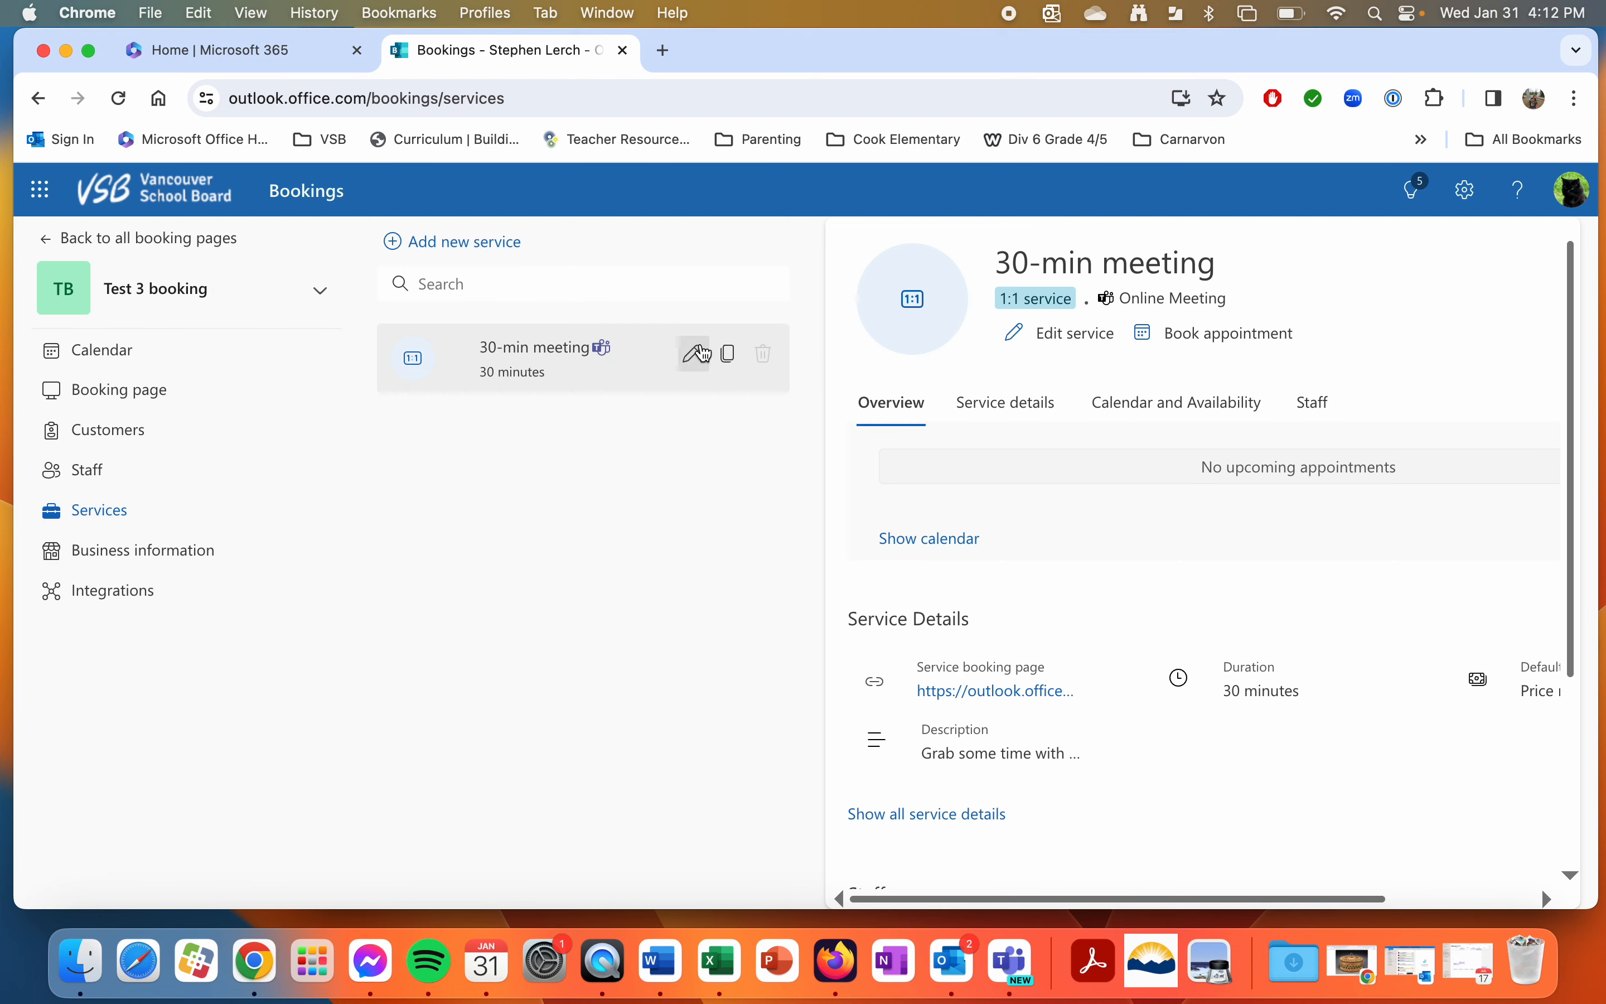
# Add a new service to the booking page and name it "Test 3"
pyautogui.click(458, 243)
pyautogui.click(691, 317)
pyautogui.write('Test 1')
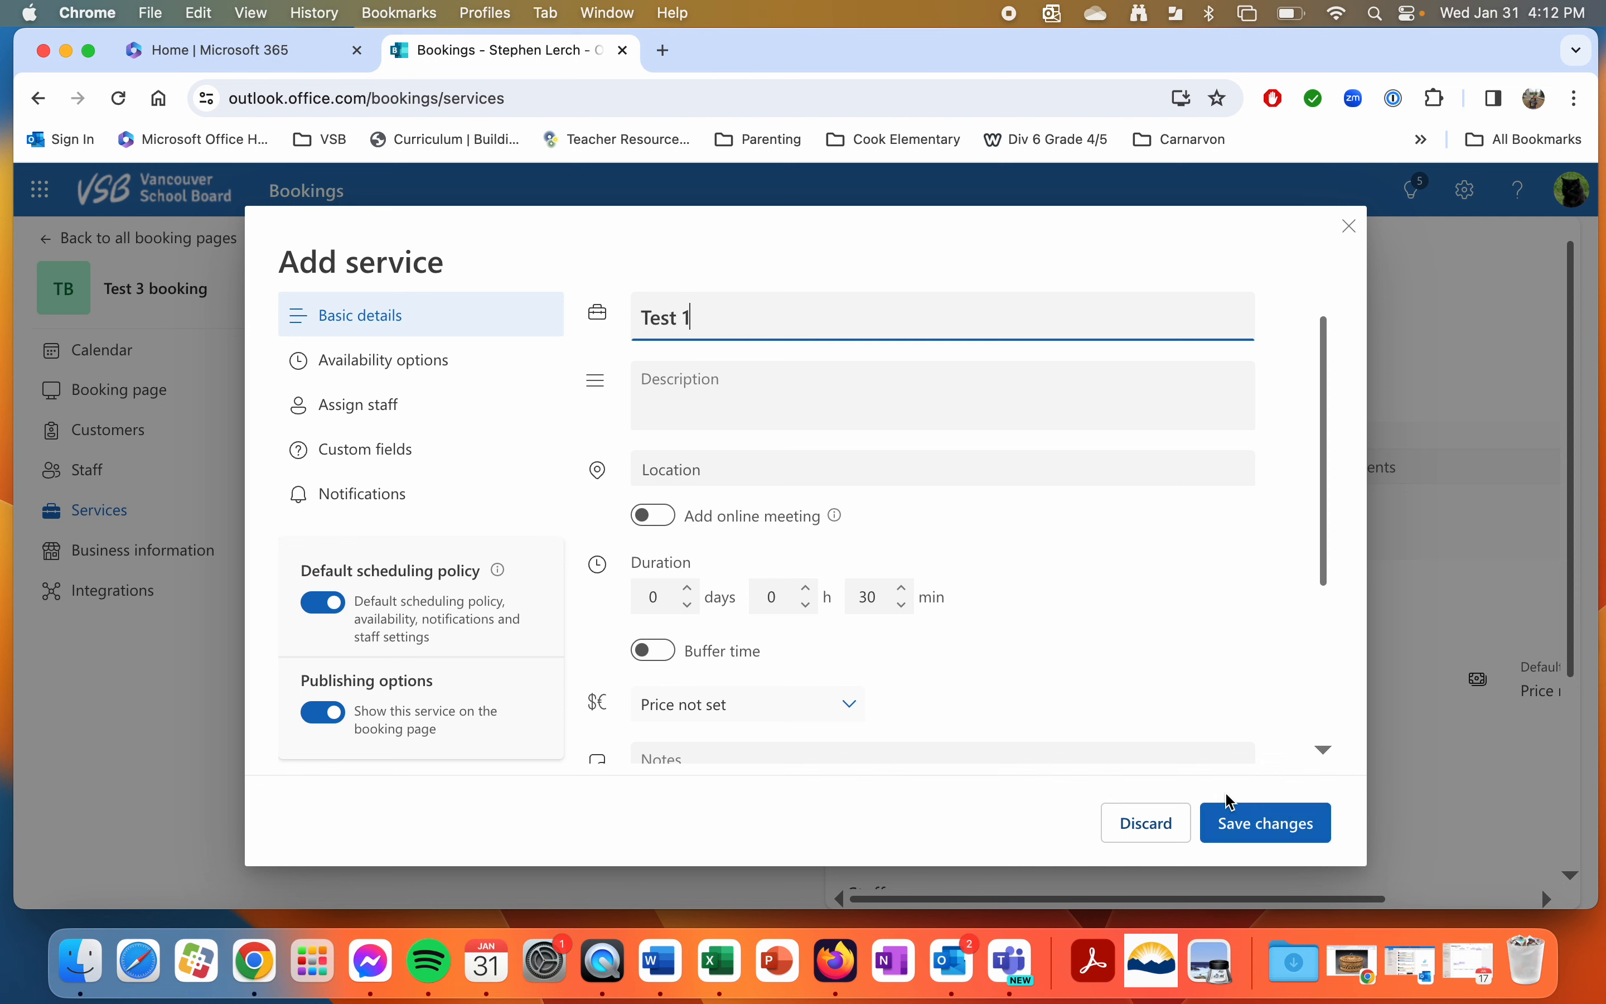
pyautogui.press('BackSpace')
pyautogui.write('3')
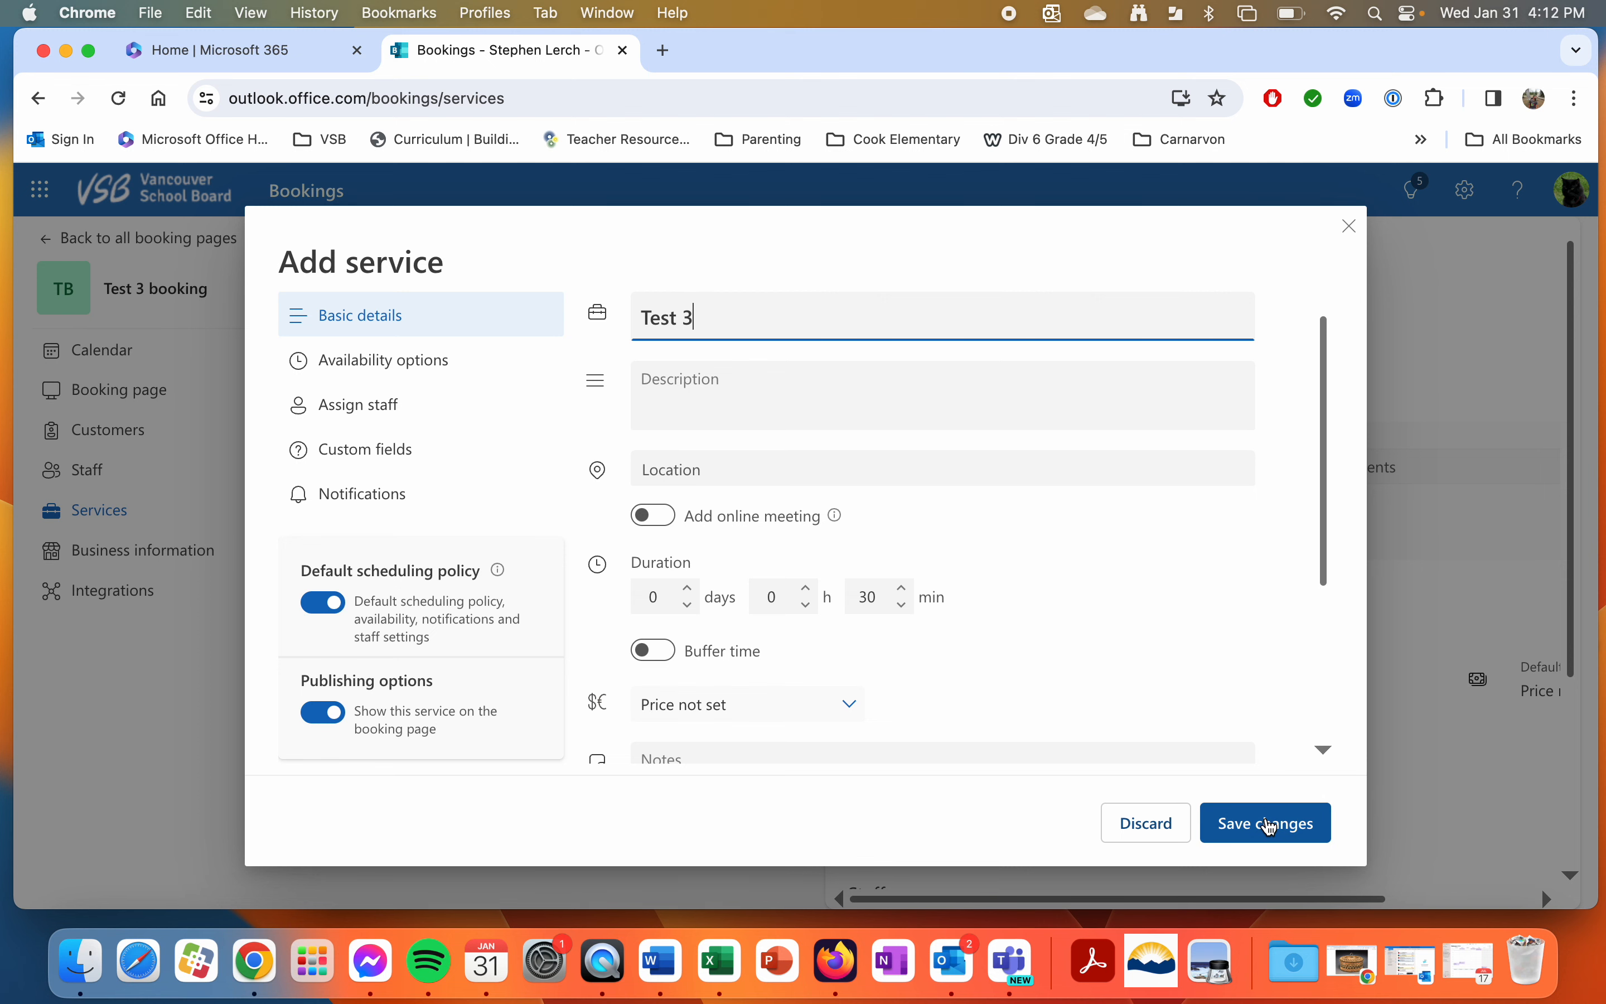
# Set the new service's maximum number of attendees to 3, keep the 30-minute duration, and save the service
pyautogui.scroll(-4, 1011, 609)
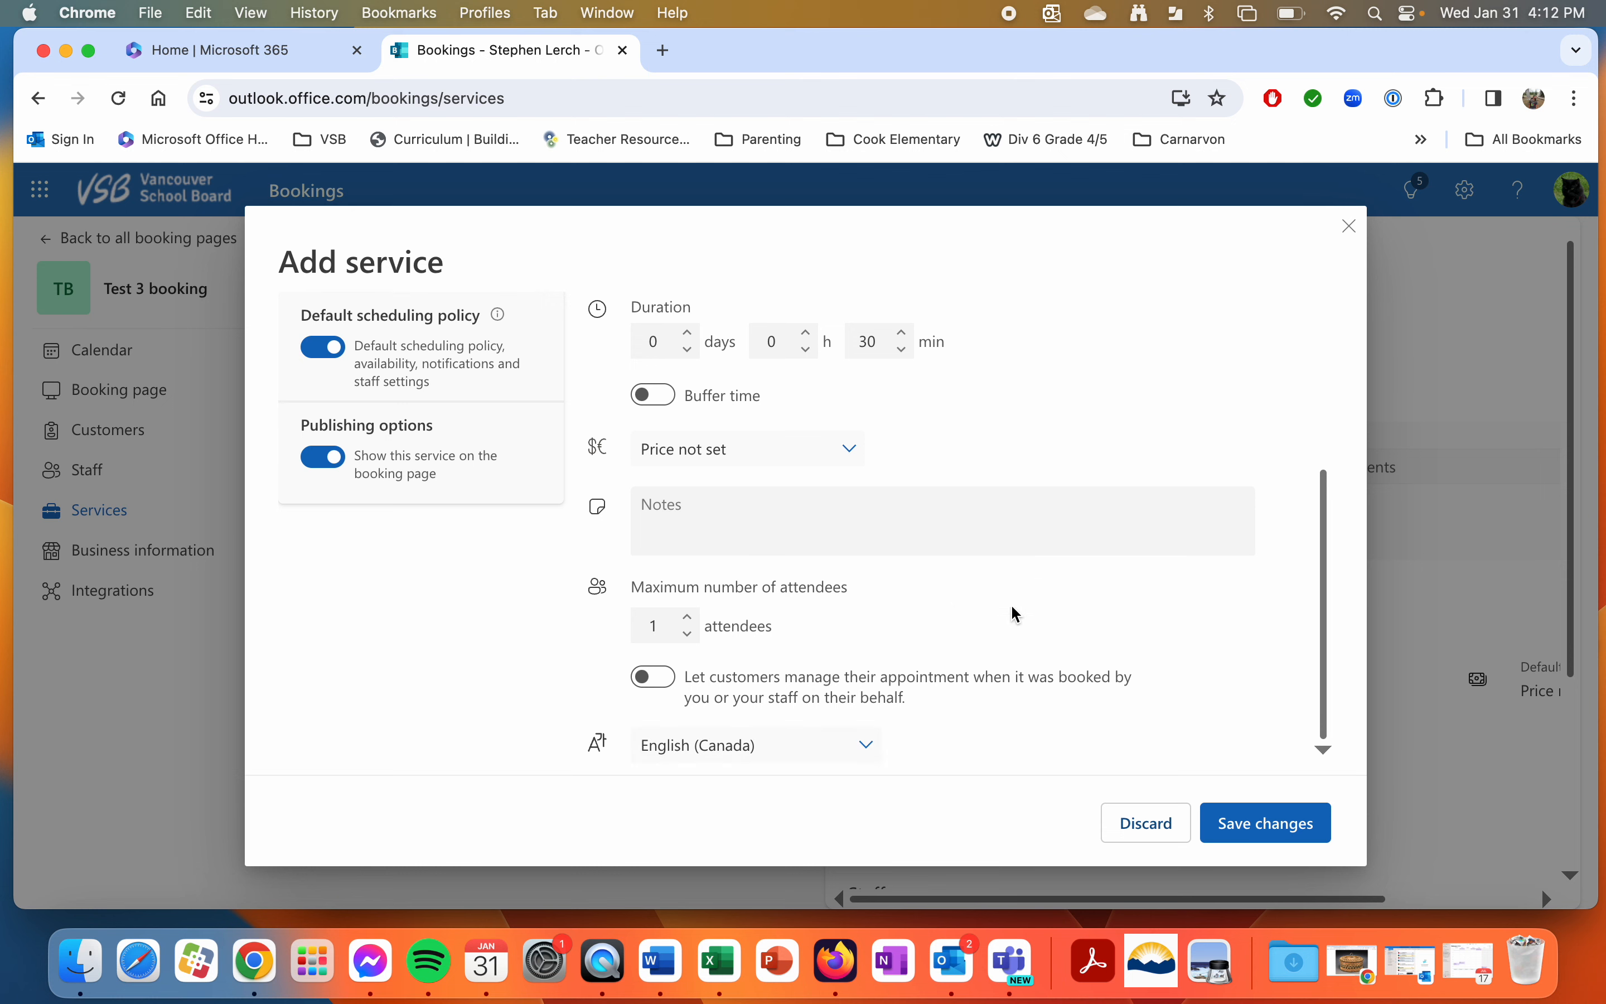
pyautogui.click(688, 616)
pyautogui.click(688, 616)
pyautogui.scroll(3, 914, 644)
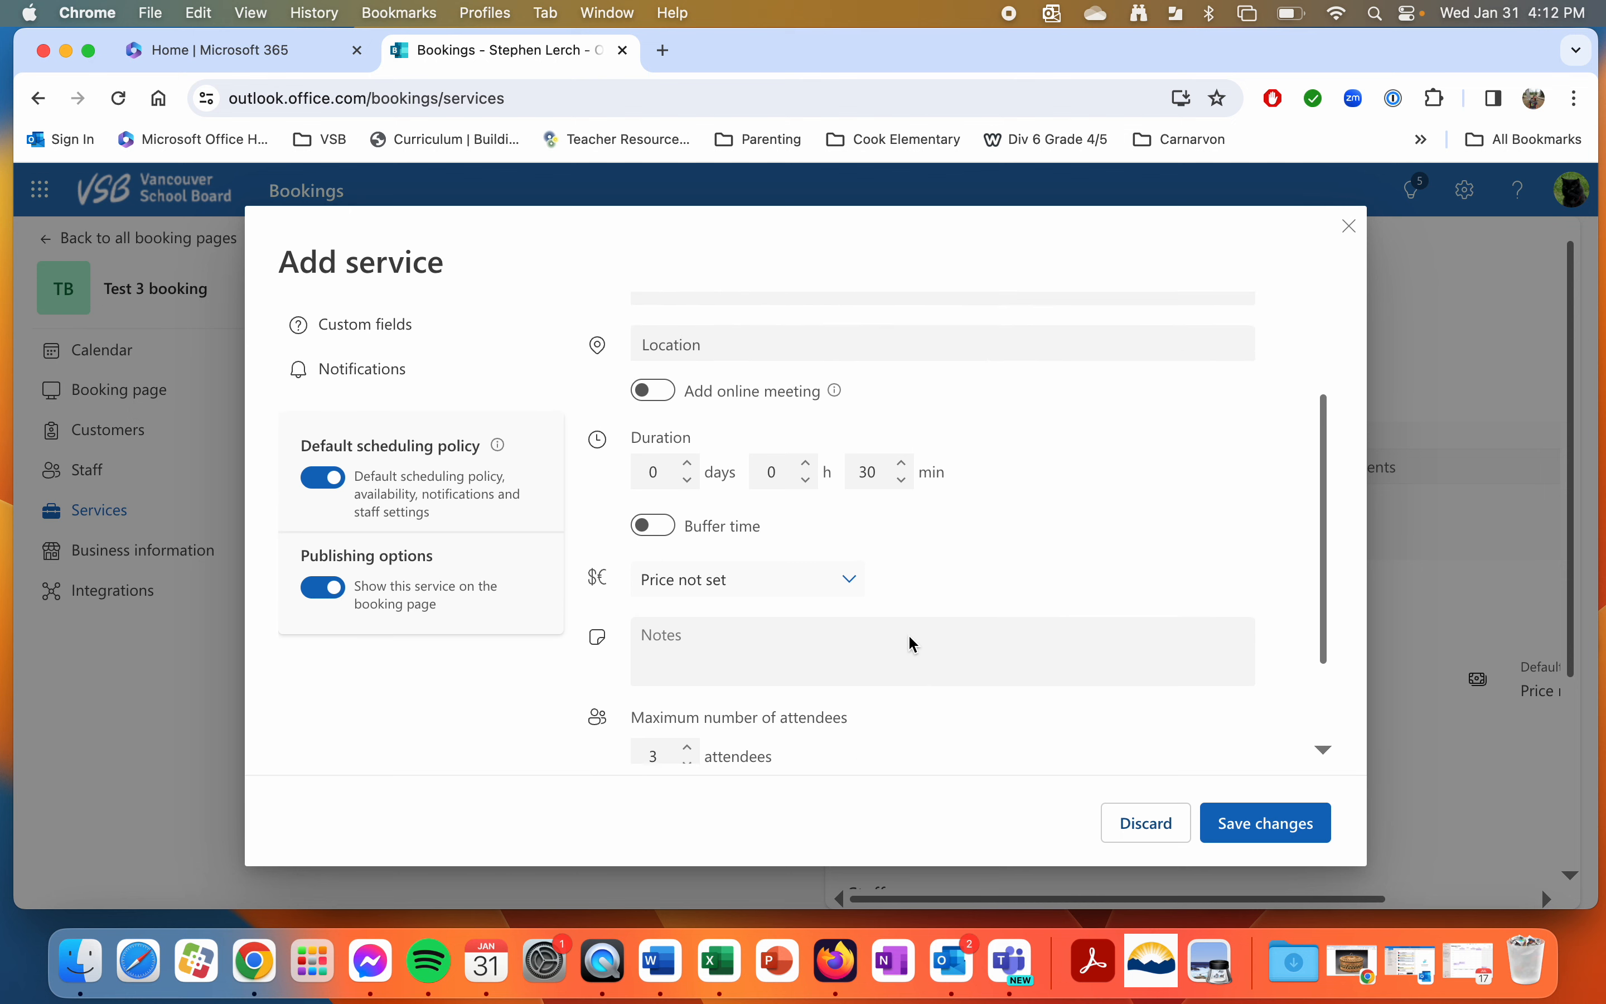
pyautogui.click(875, 561)
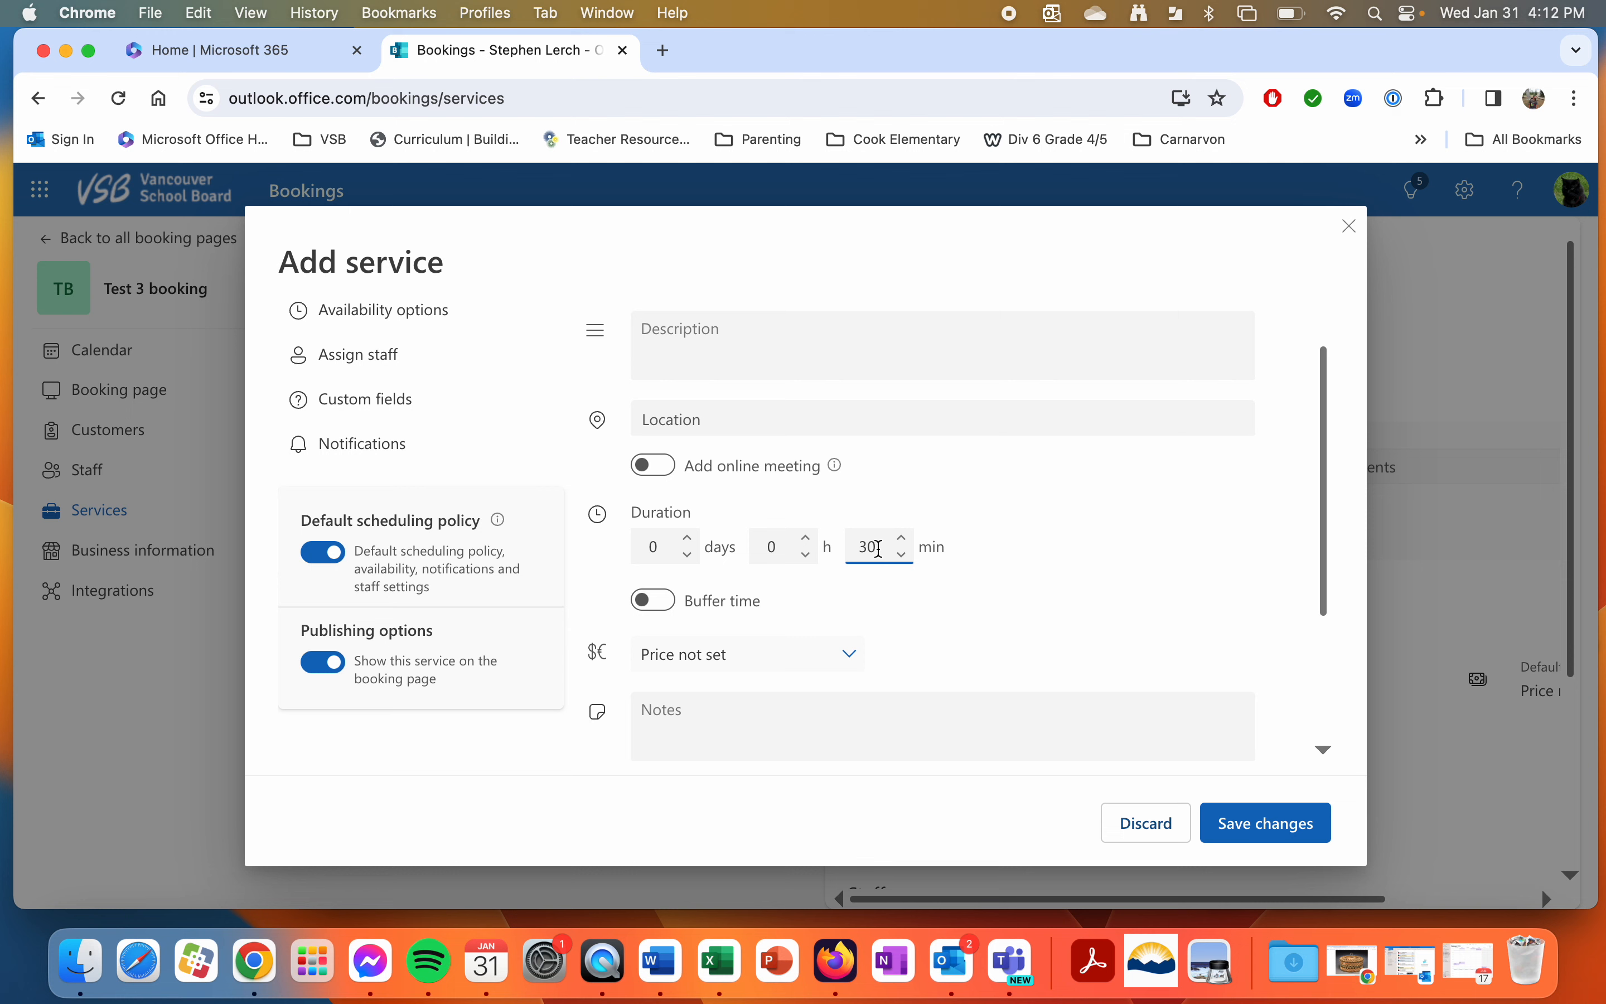
pyautogui.click(988, 624)
pyautogui.scroll(1, 988, 618)
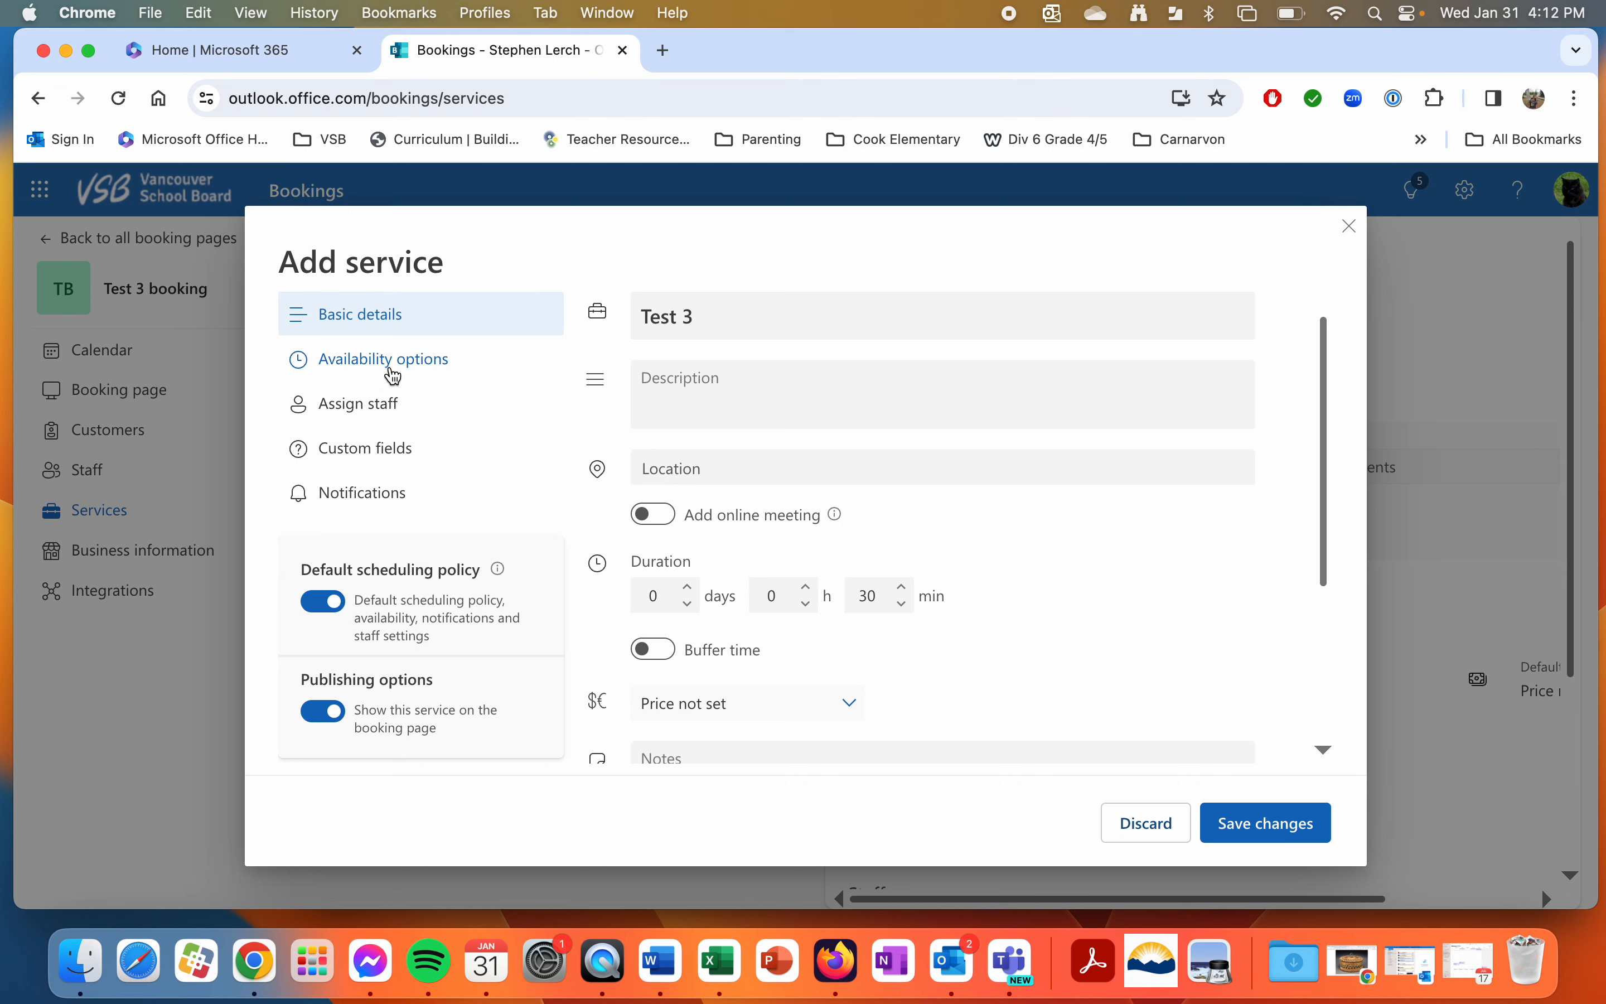
pyautogui.scroll(-5, 913, 506)
pyautogui.scroll(5, 907, 498)
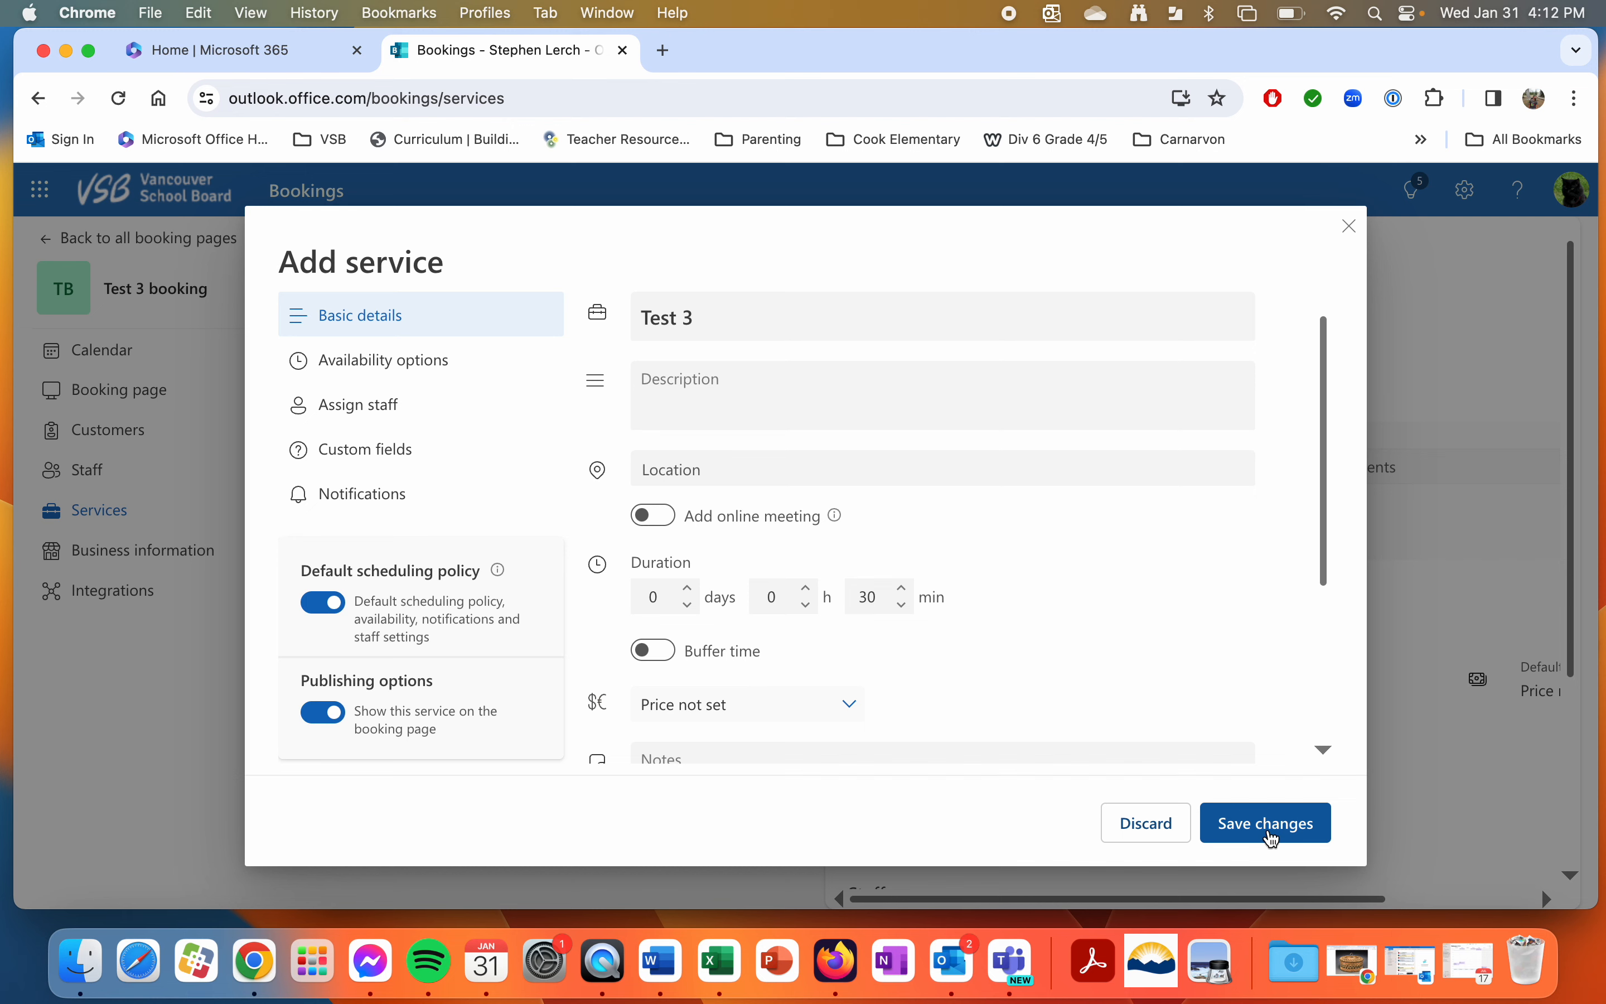
pyautogui.click(1273, 838)
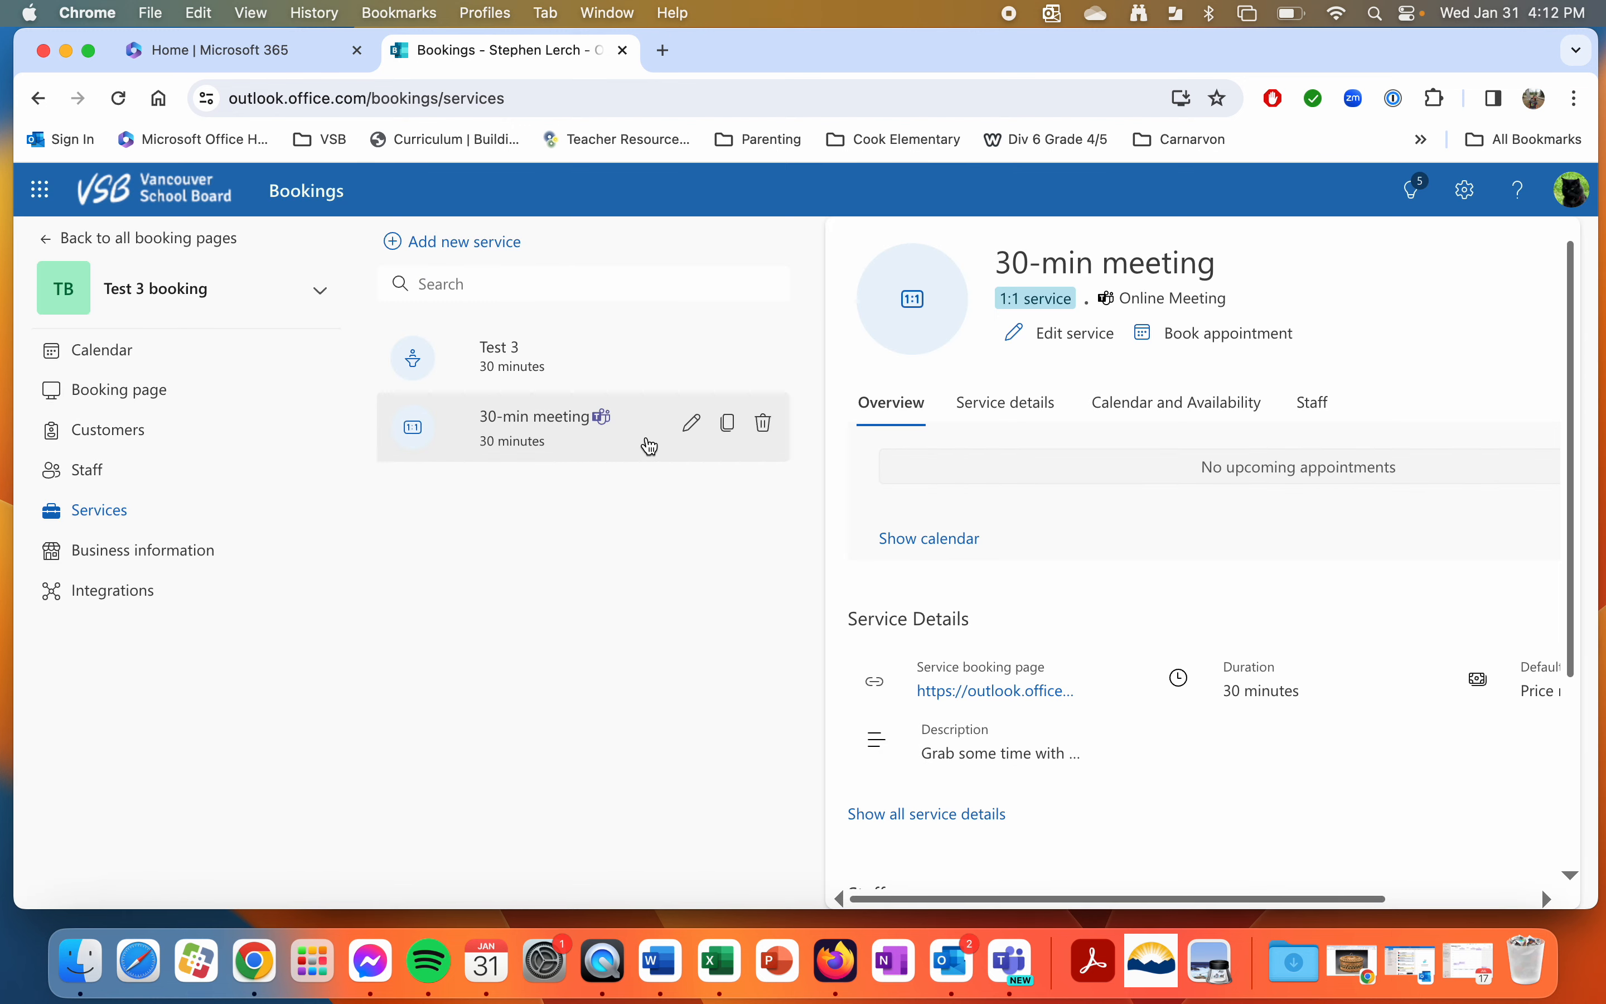
# Check the 30-min meeting's attendee setting without changing anything, and delete that service
pyautogui.moveTo(628, 365)
pyautogui.click(691, 423)
pyautogui.scroll(-5, 706, 617)
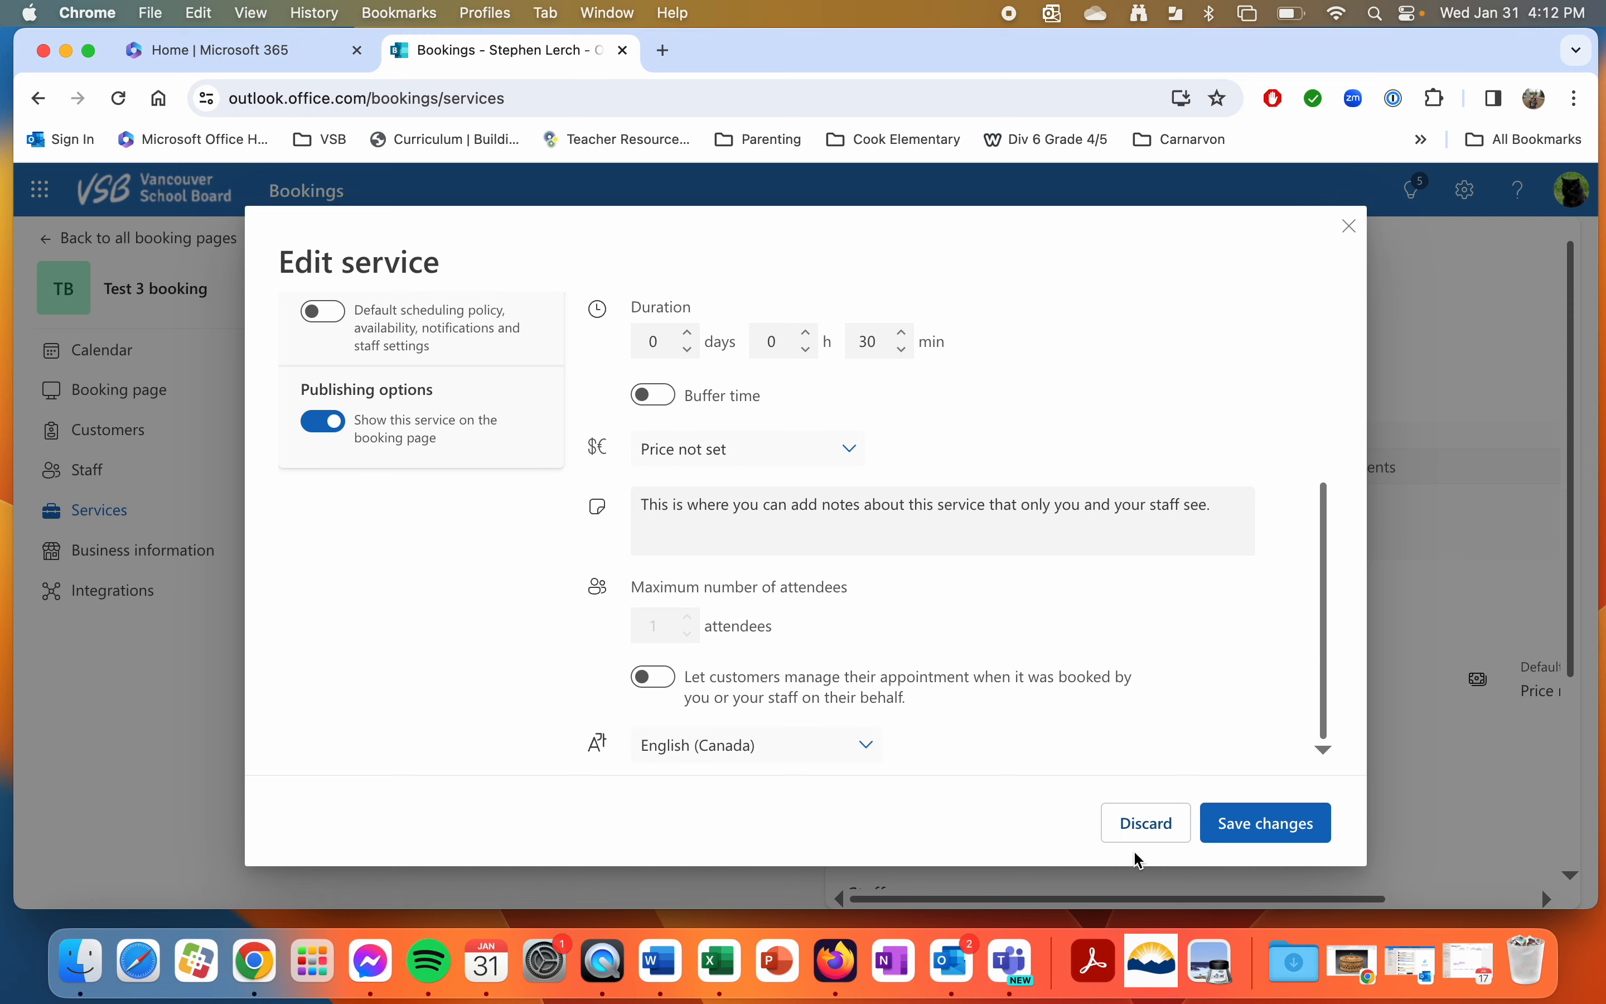
pyautogui.click(1142, 822)
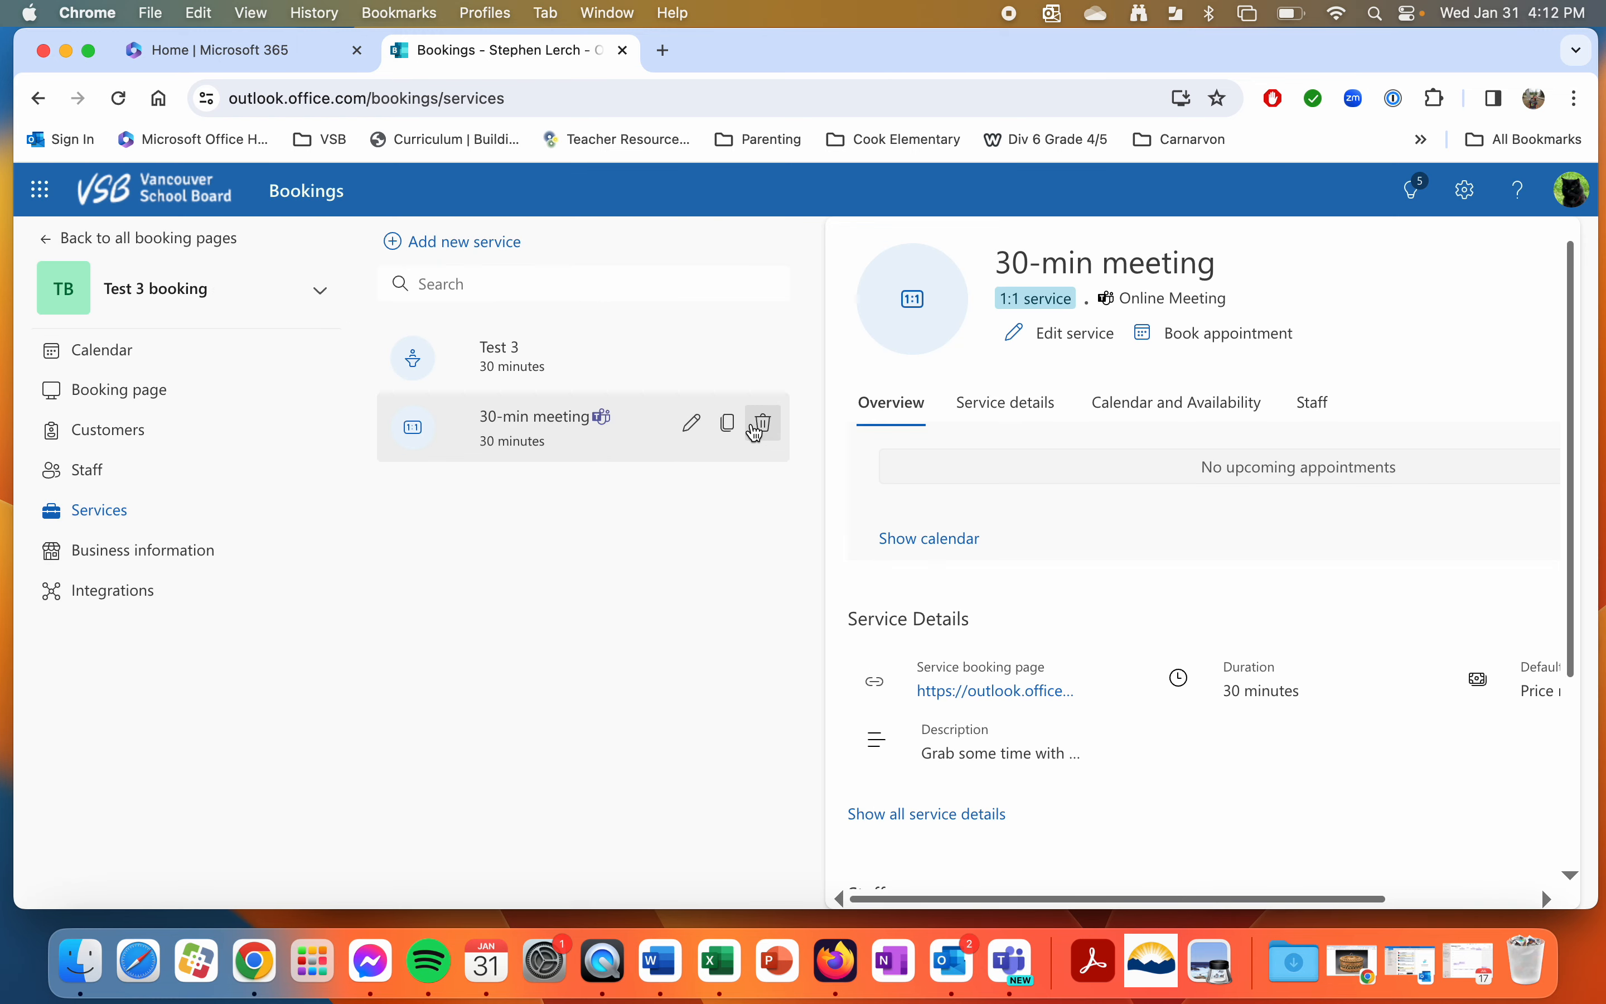
pyautogui.click(762, 422)
pyautogui.click(757, 621)
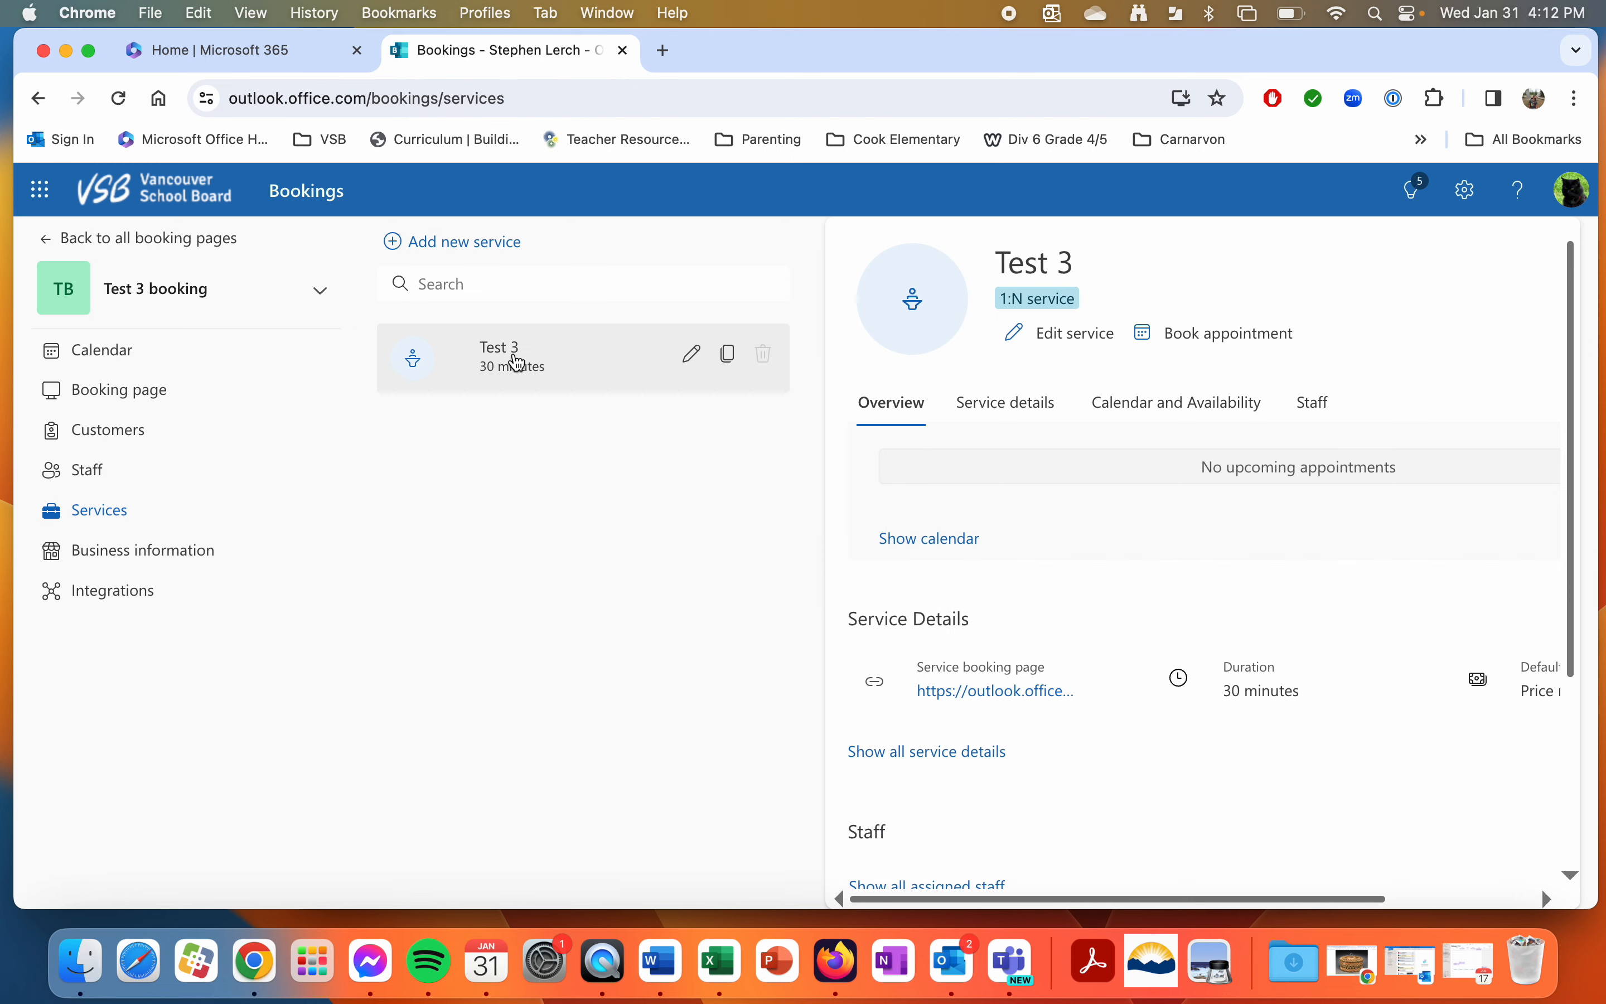
# Open the Test 3 service for editing and check its maximum number of attendees in the basic details
pyautogui.click(692, 363)
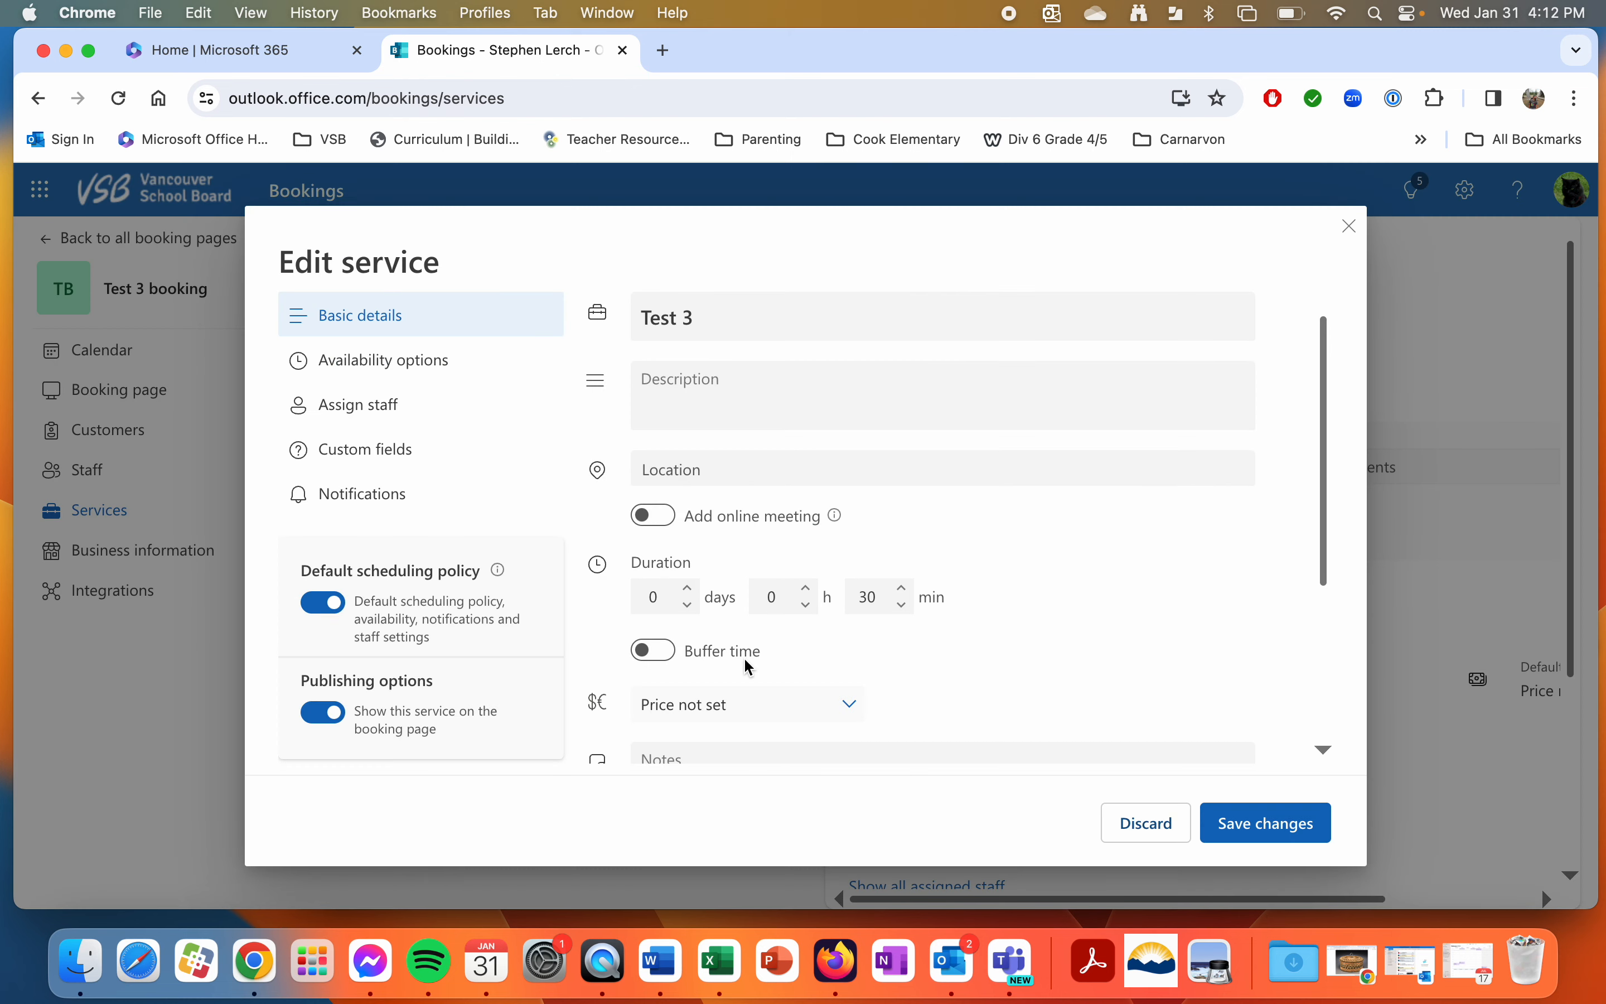
pyautogui.scroll(-3, 743, 657)
pyautogui.click(662, 624)
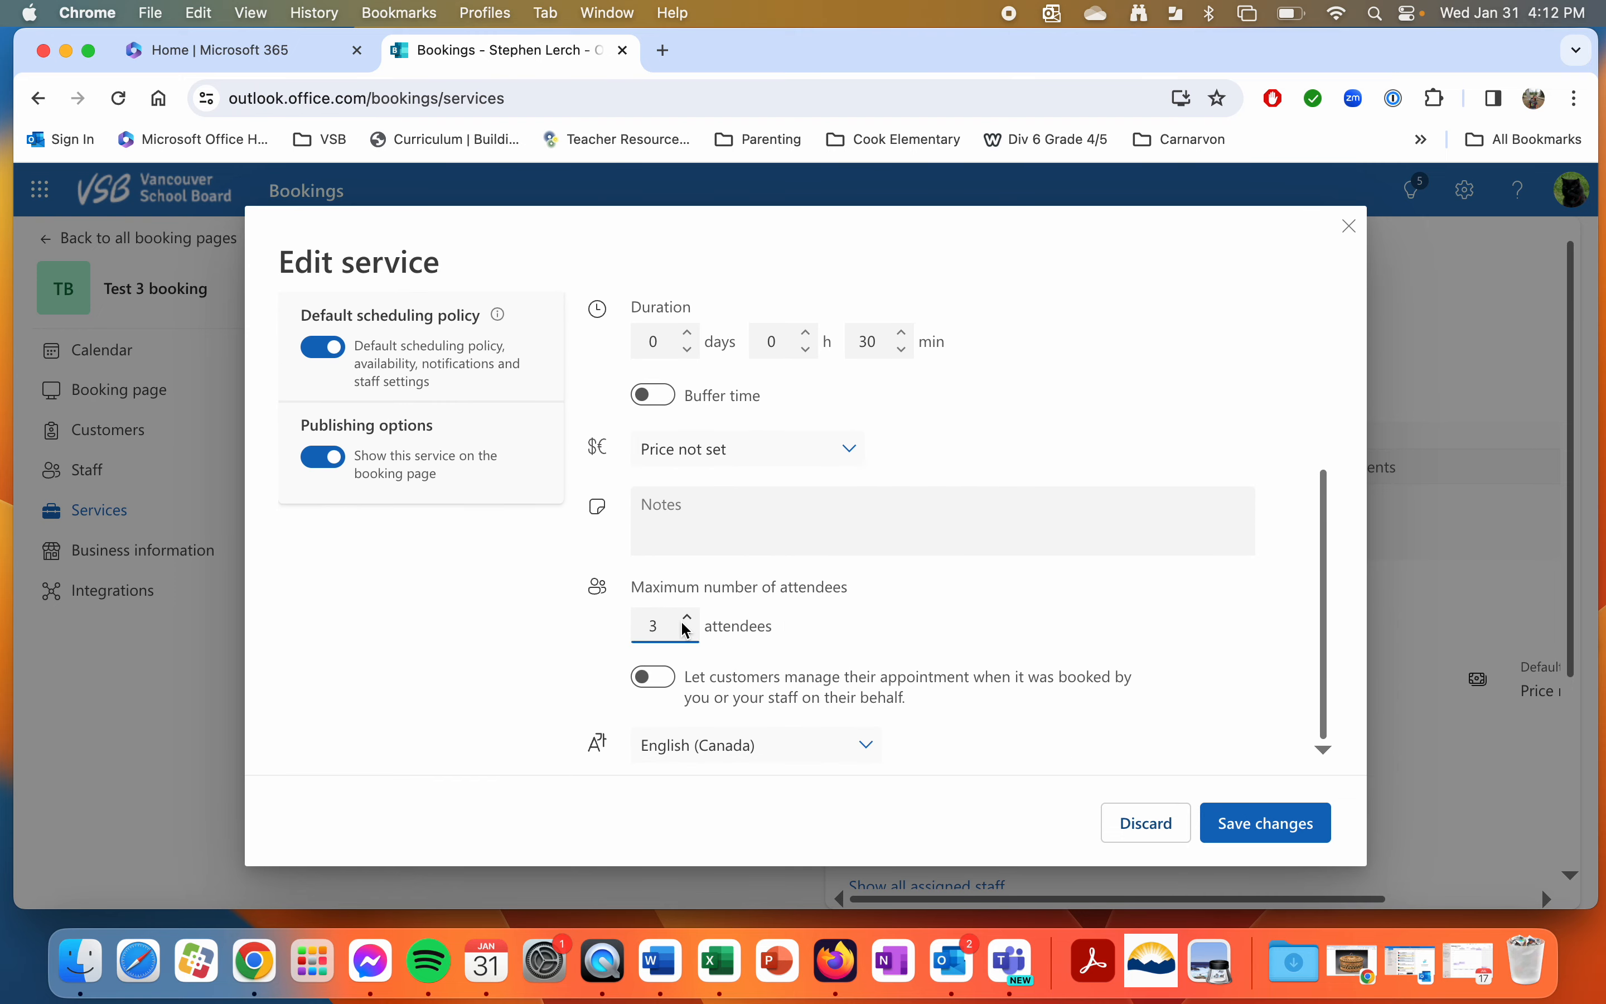
pyautogui.scroll(4, 687, 629)
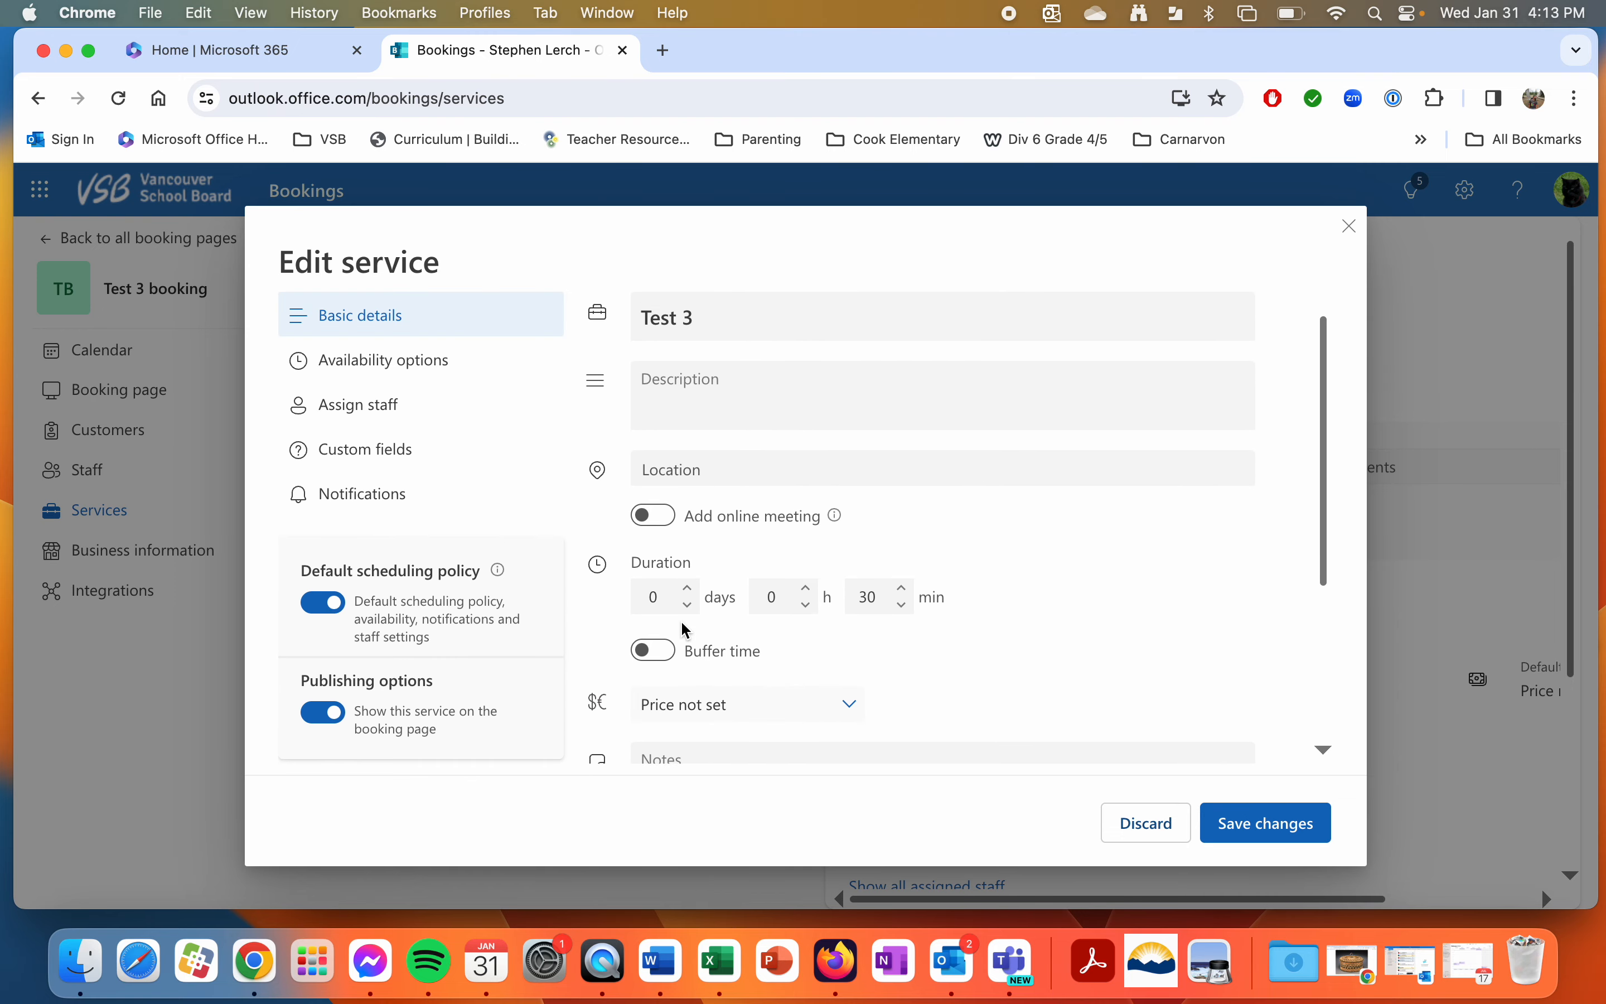
# Review the Test 3 service's staff assignment options, scheduling policy and general availability choices
pyautogui.scroll(-4, 944, 484)
pyautogui.click(379, 407)
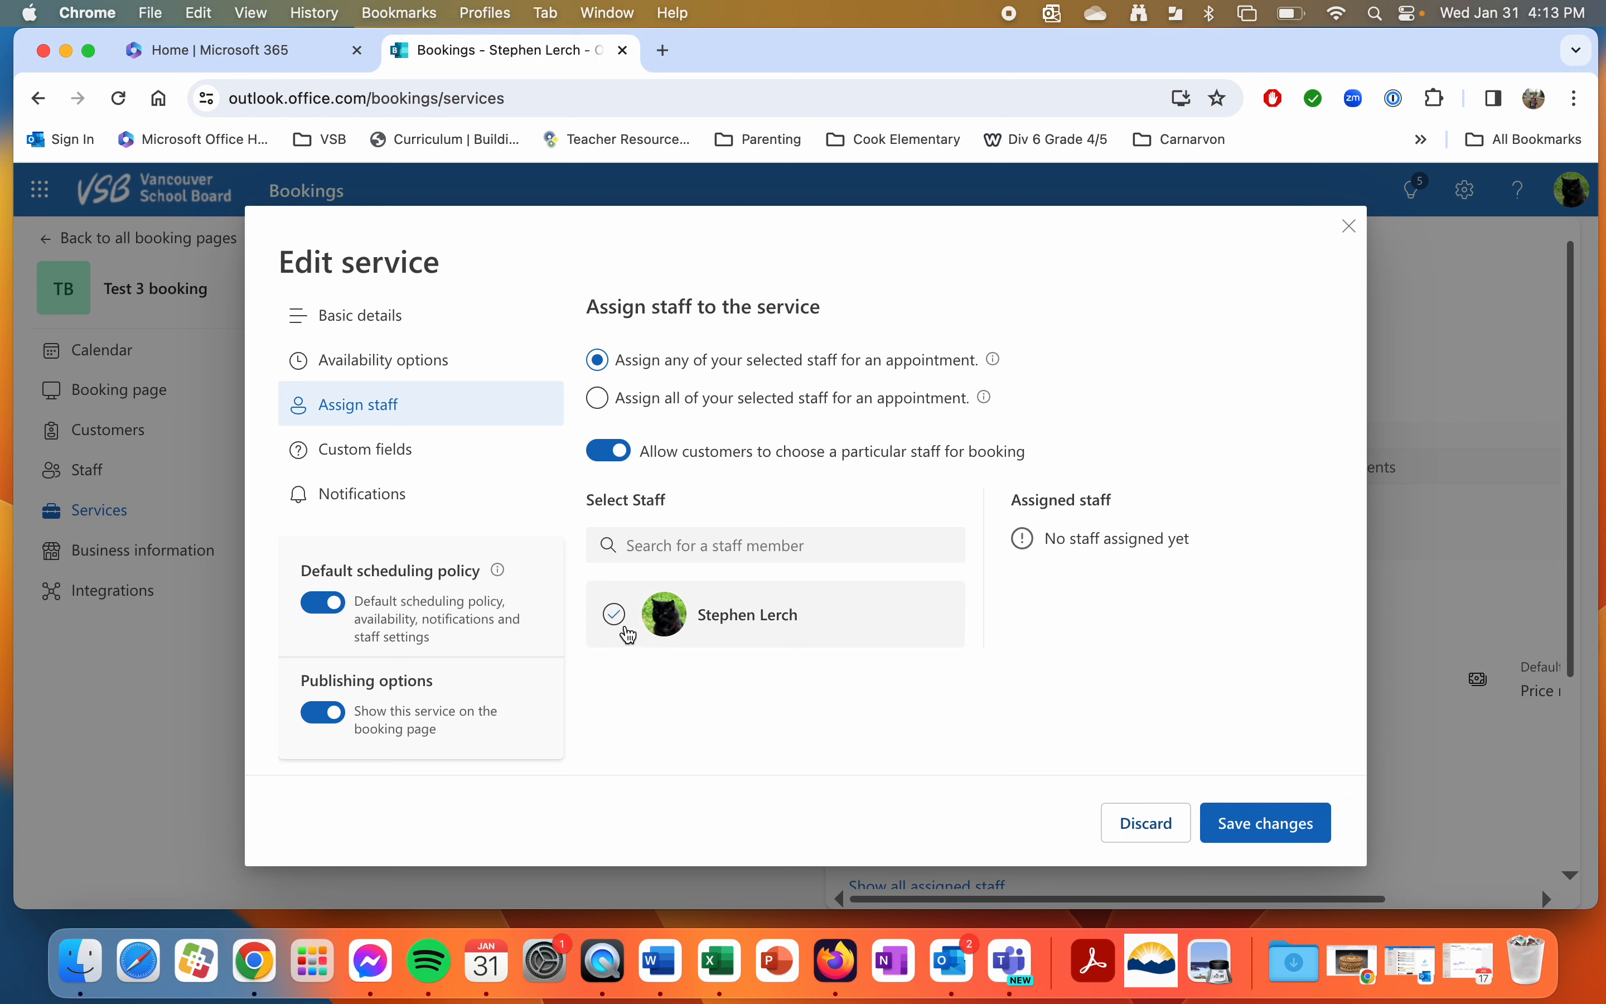
pyautogui.click(389, 365)
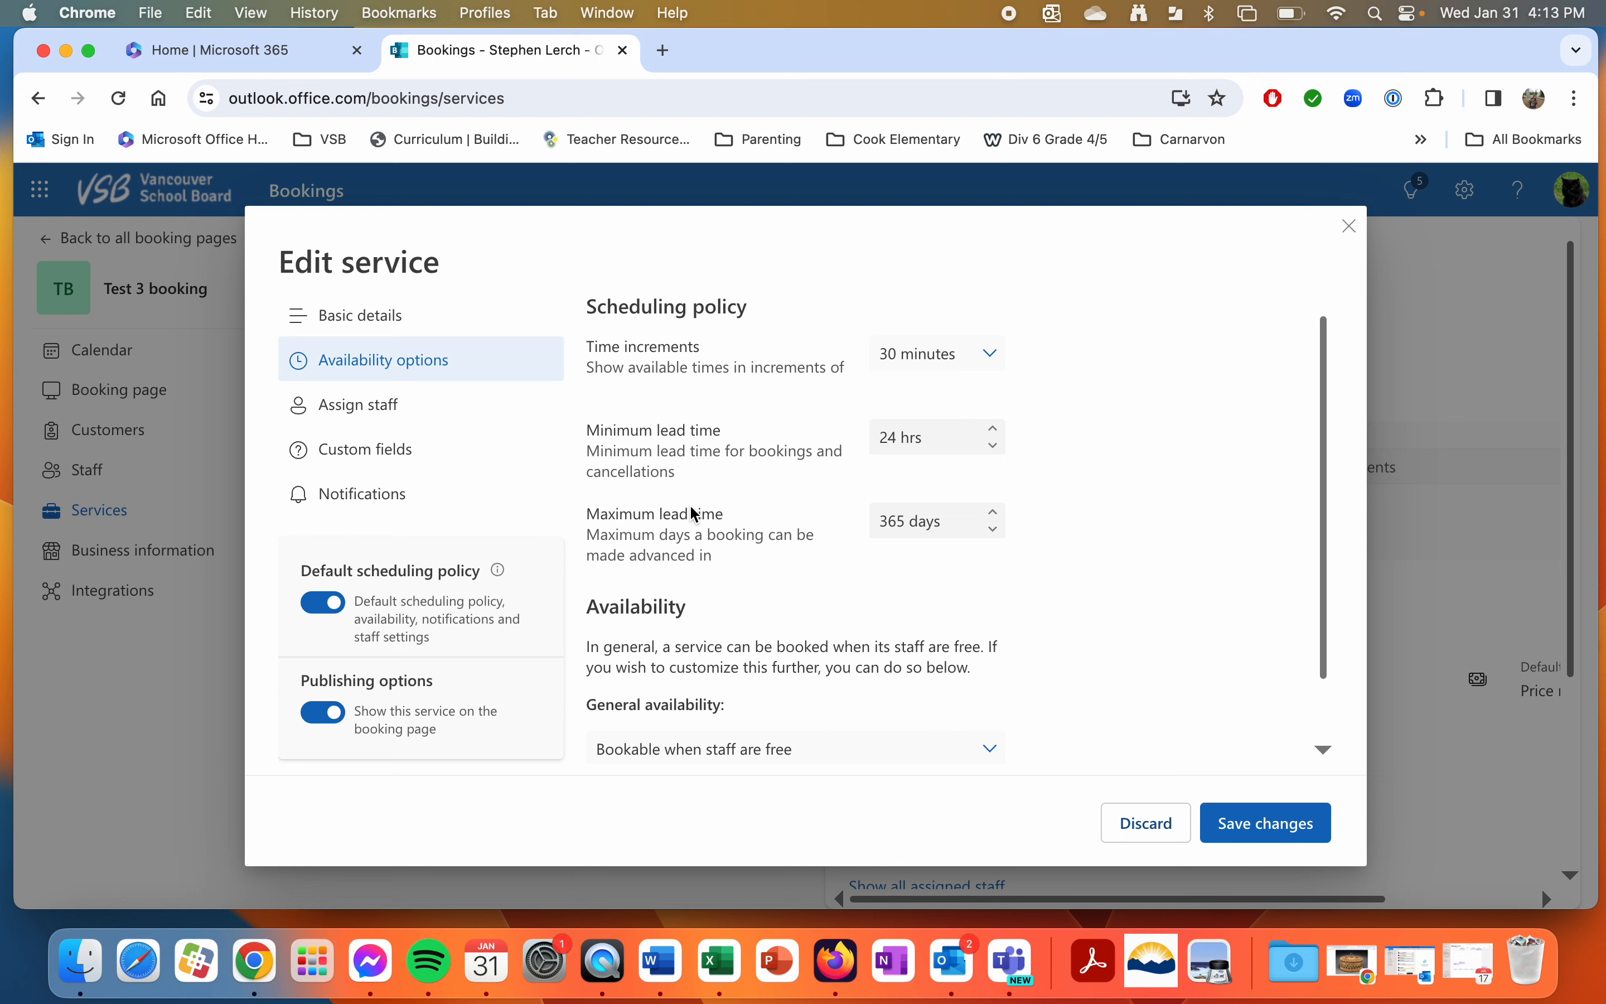
pyautogui.scroll(-2, 775, 519)
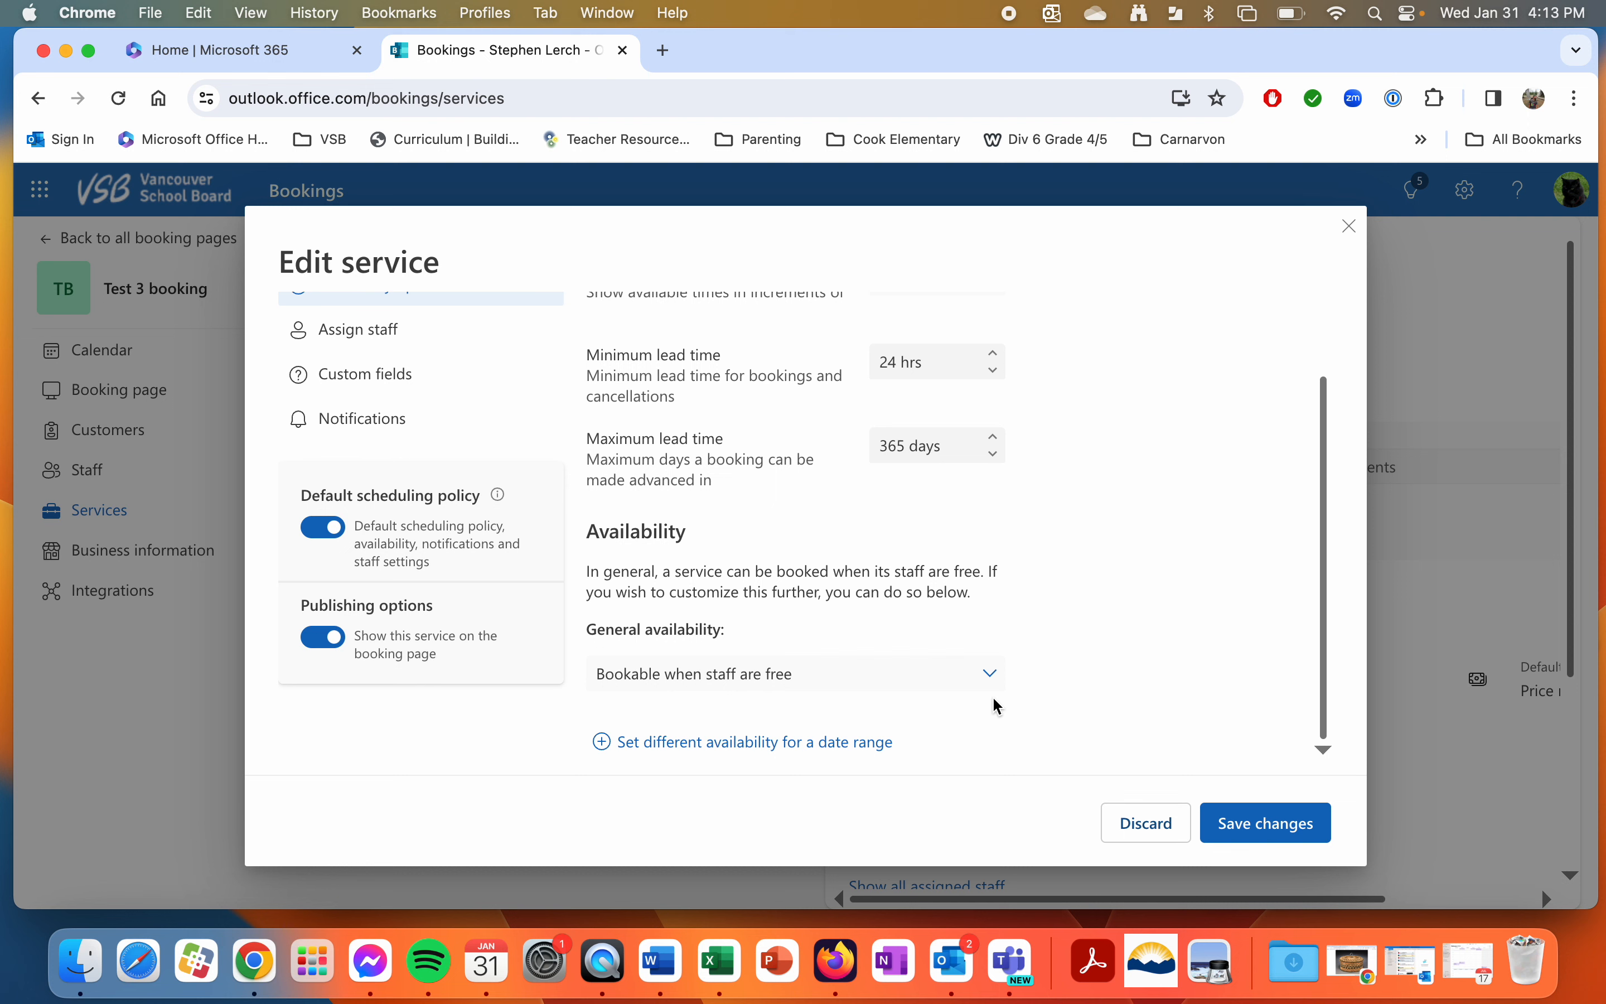
pyautogui.click(969, 684)
# Add a separate availability range for the service from 2024-01-31 to 2024-02-12 and make it not bookable
pyautogui.click(776, 743)
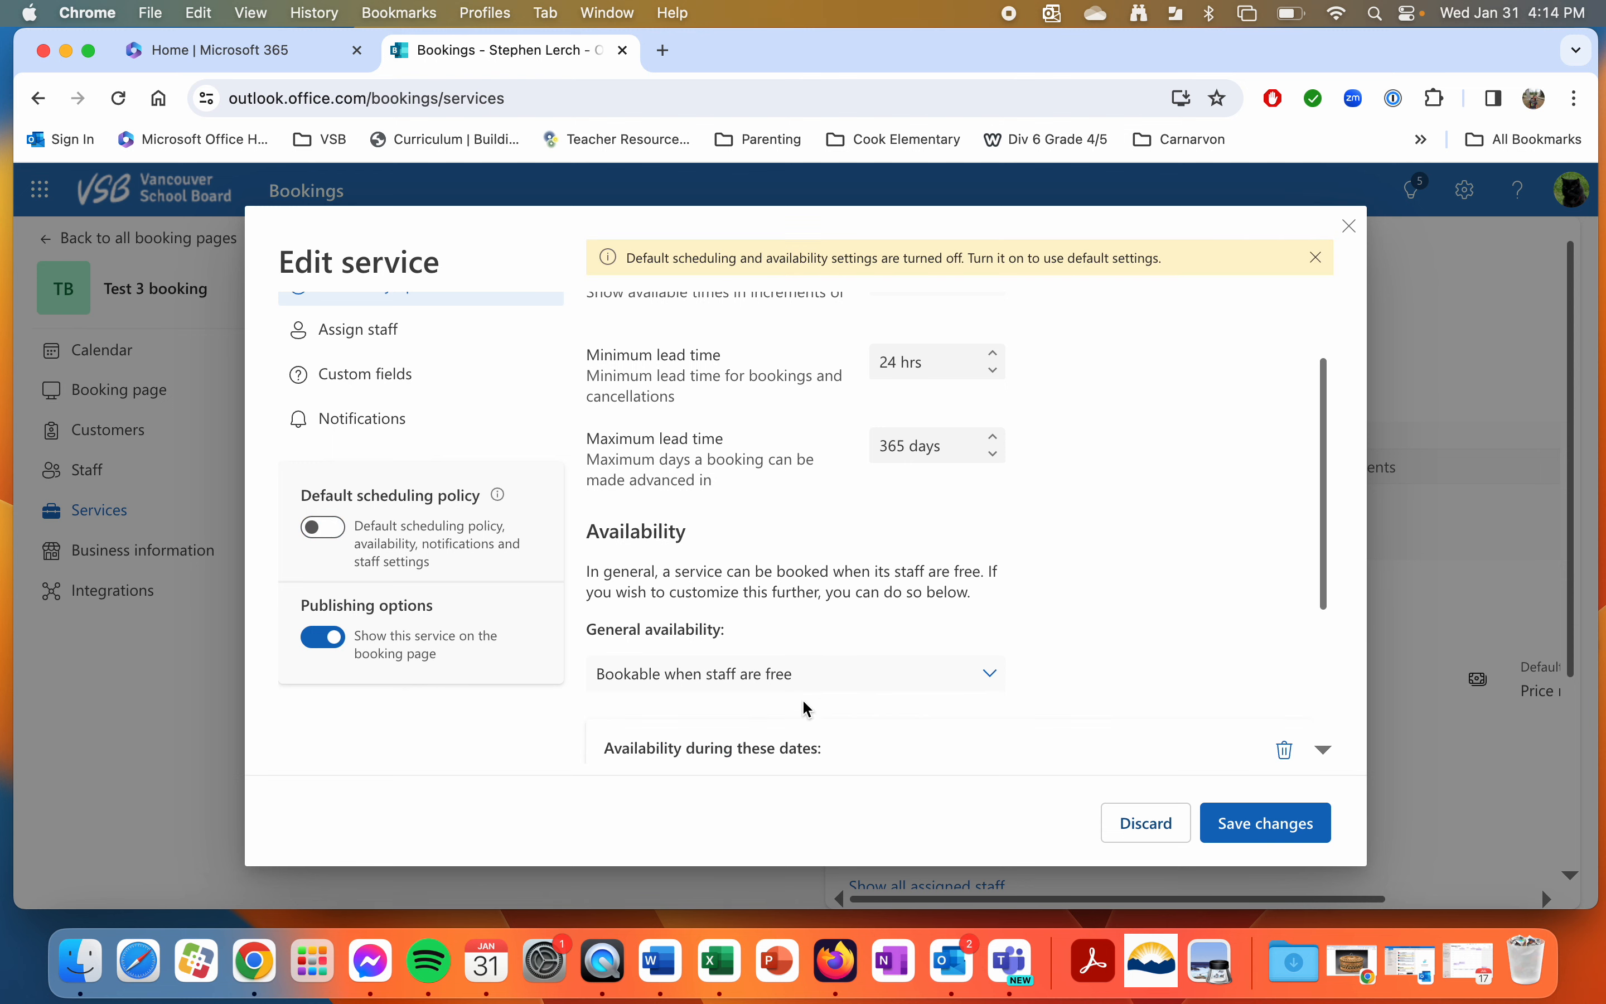
pyautogui.scroll(-4, 789, 728)
pyautogui.click(795, 656)
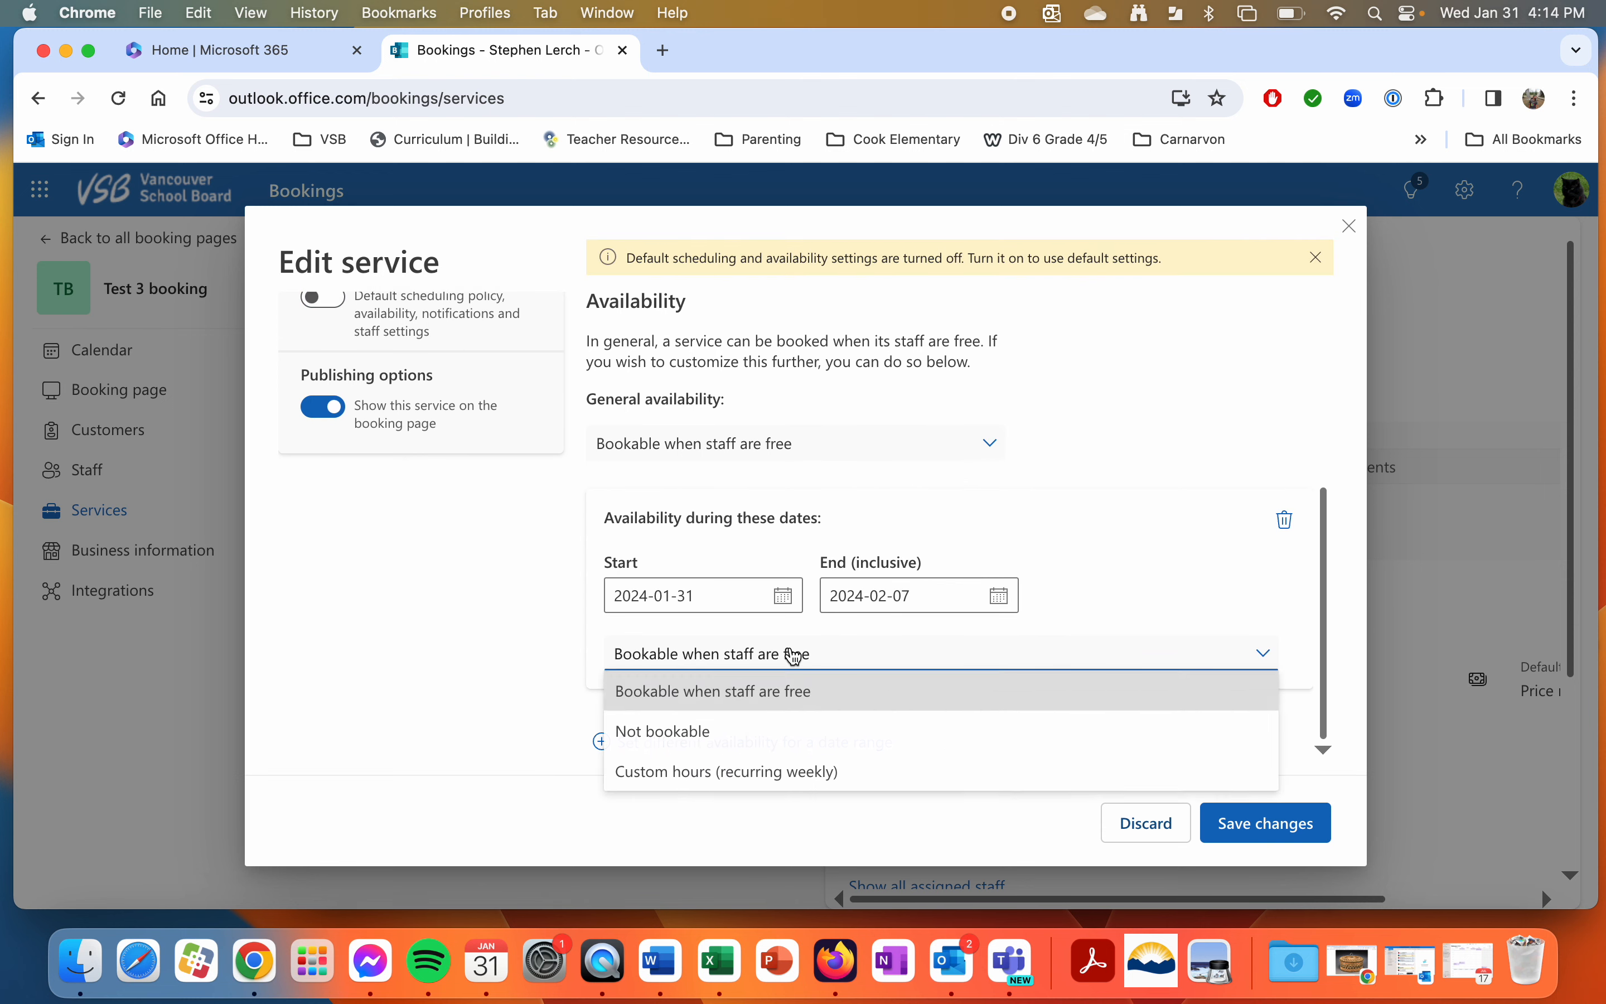
pyautogui.click(753, 734)
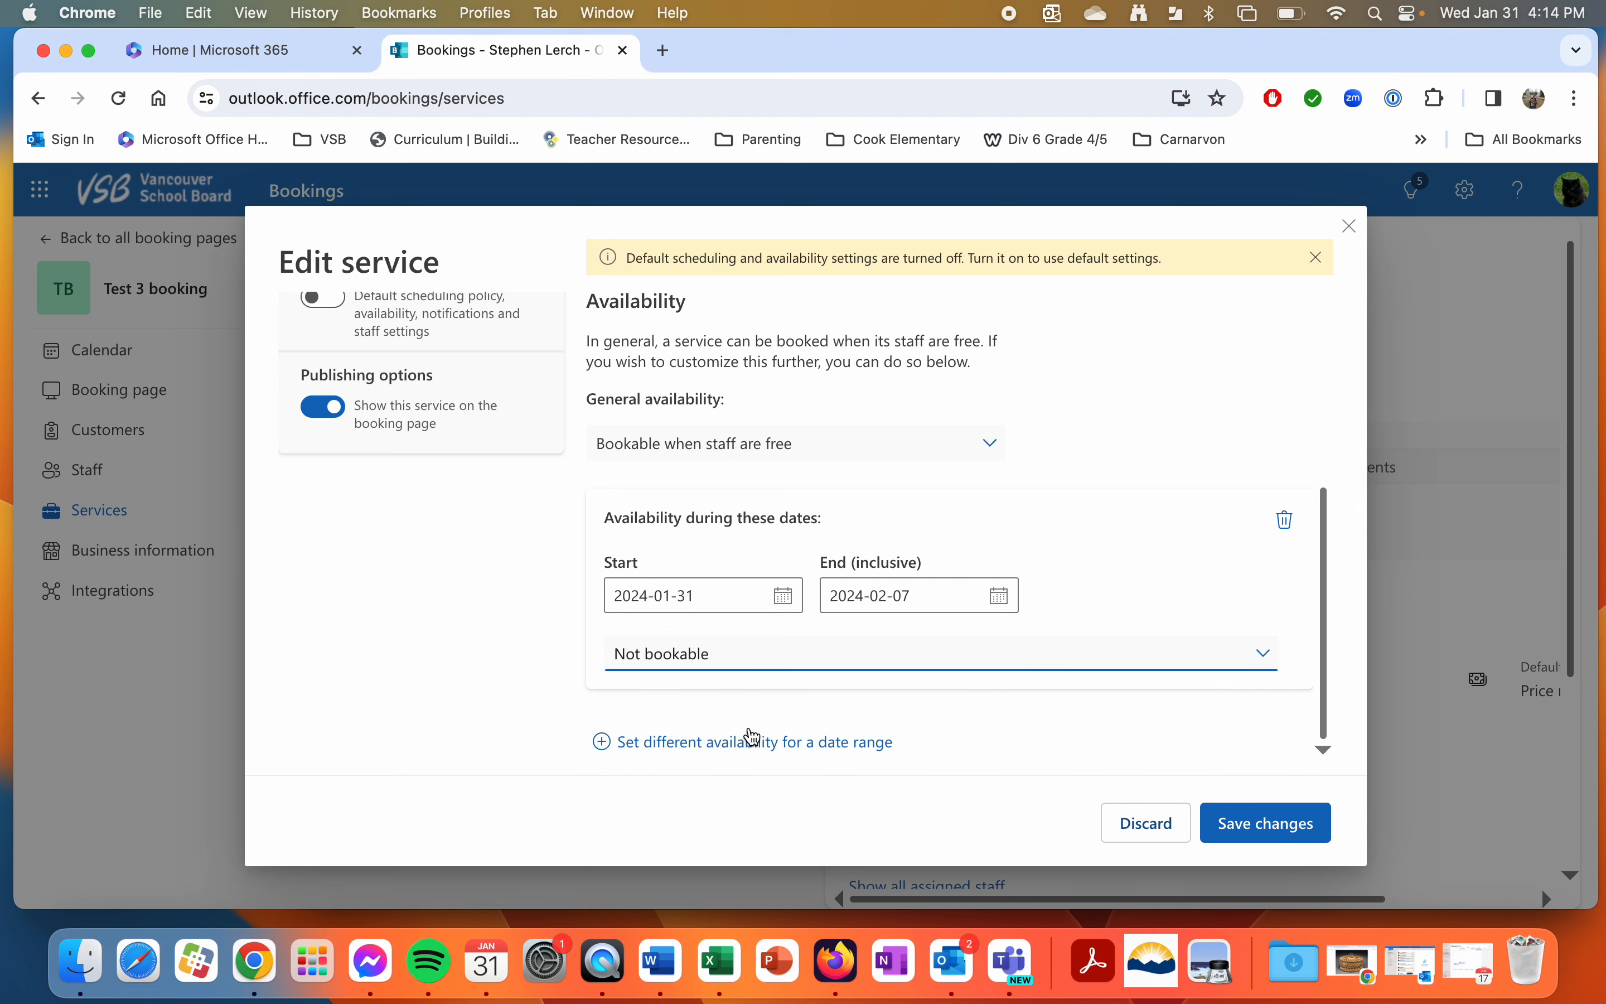
pyautogui.click(784, 596)
pyautogui.click(730, 439)
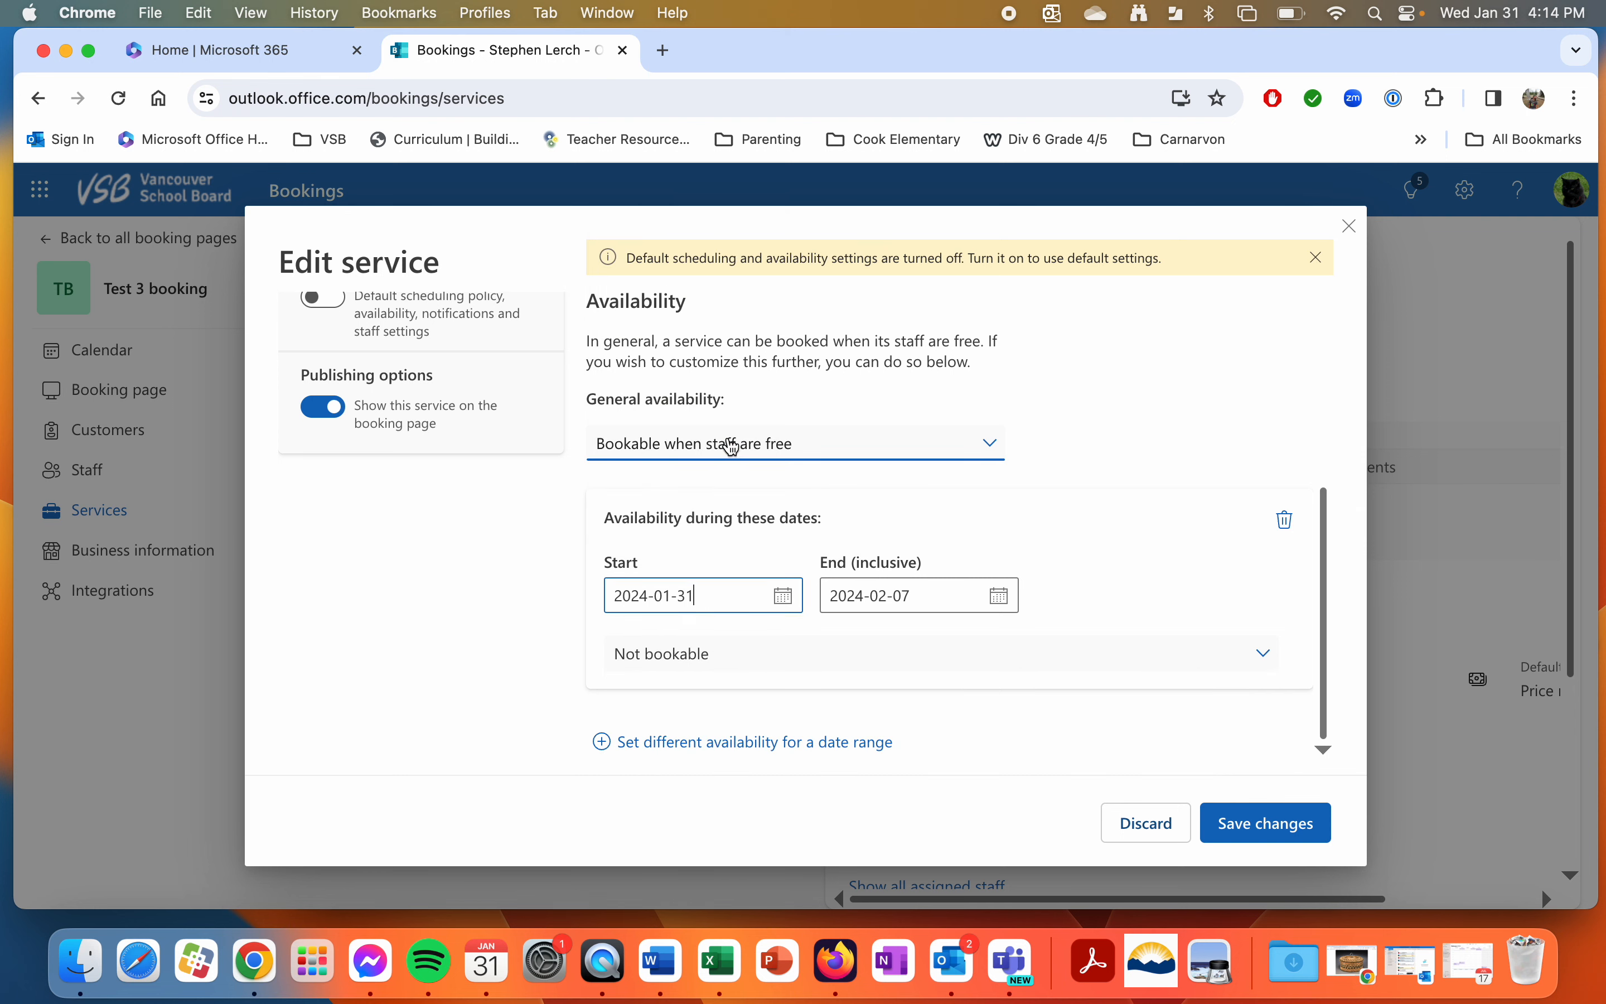
pyautogui.click(1001, 598)
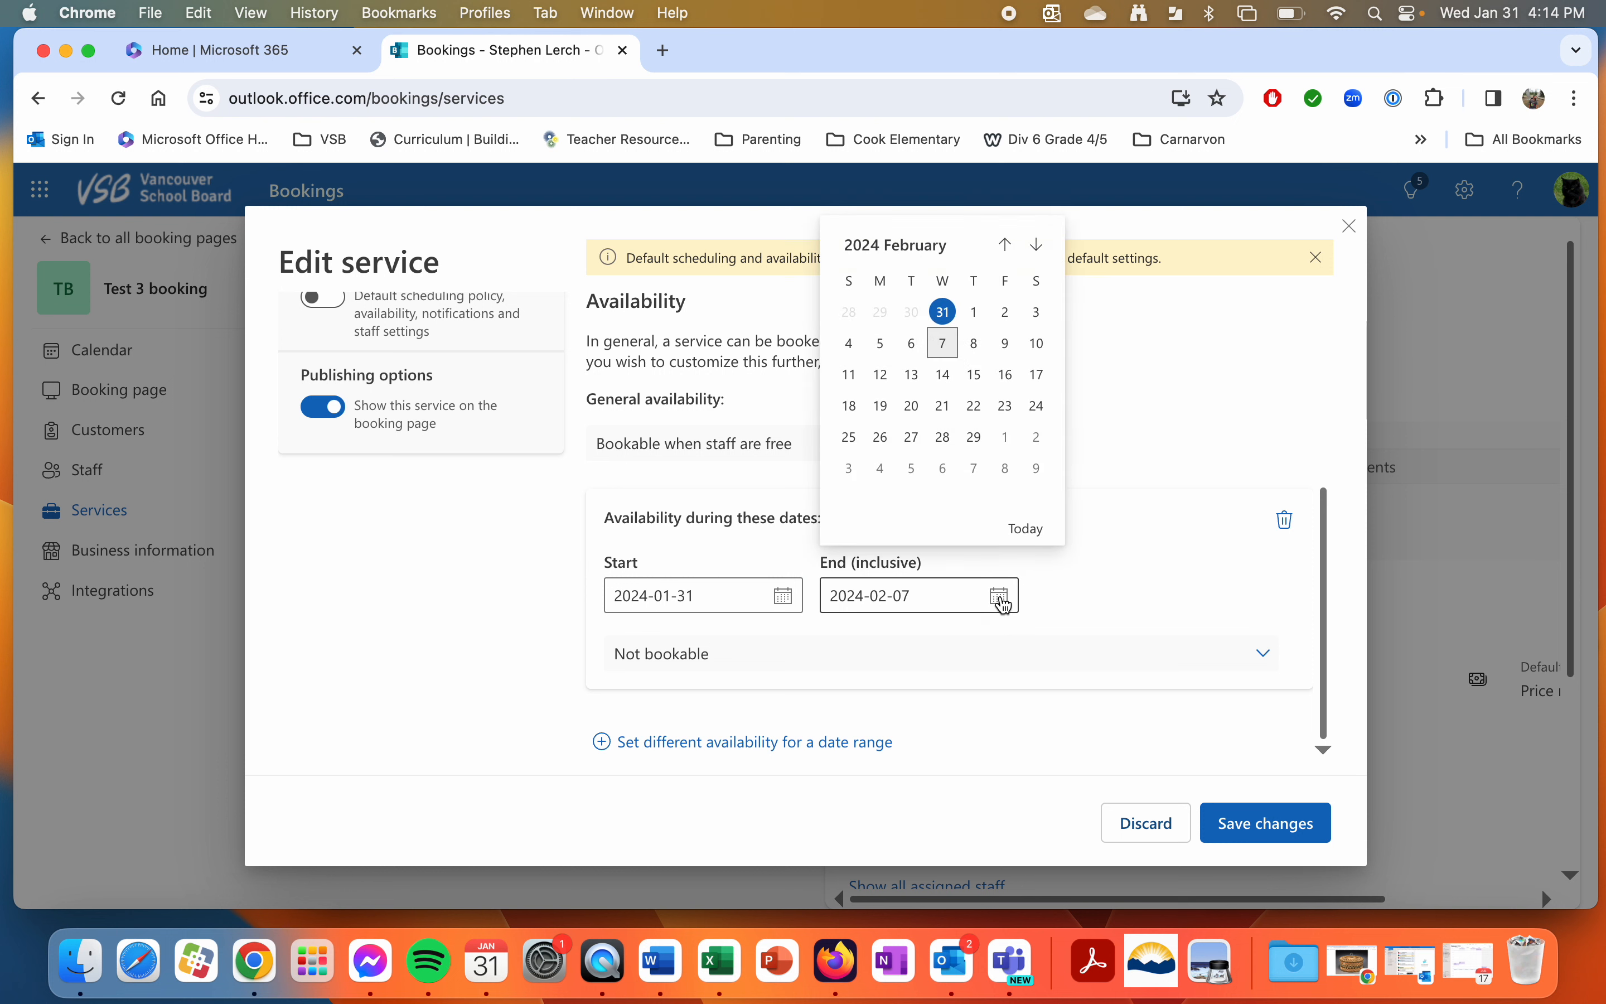
pyautogui.click(883, 376)
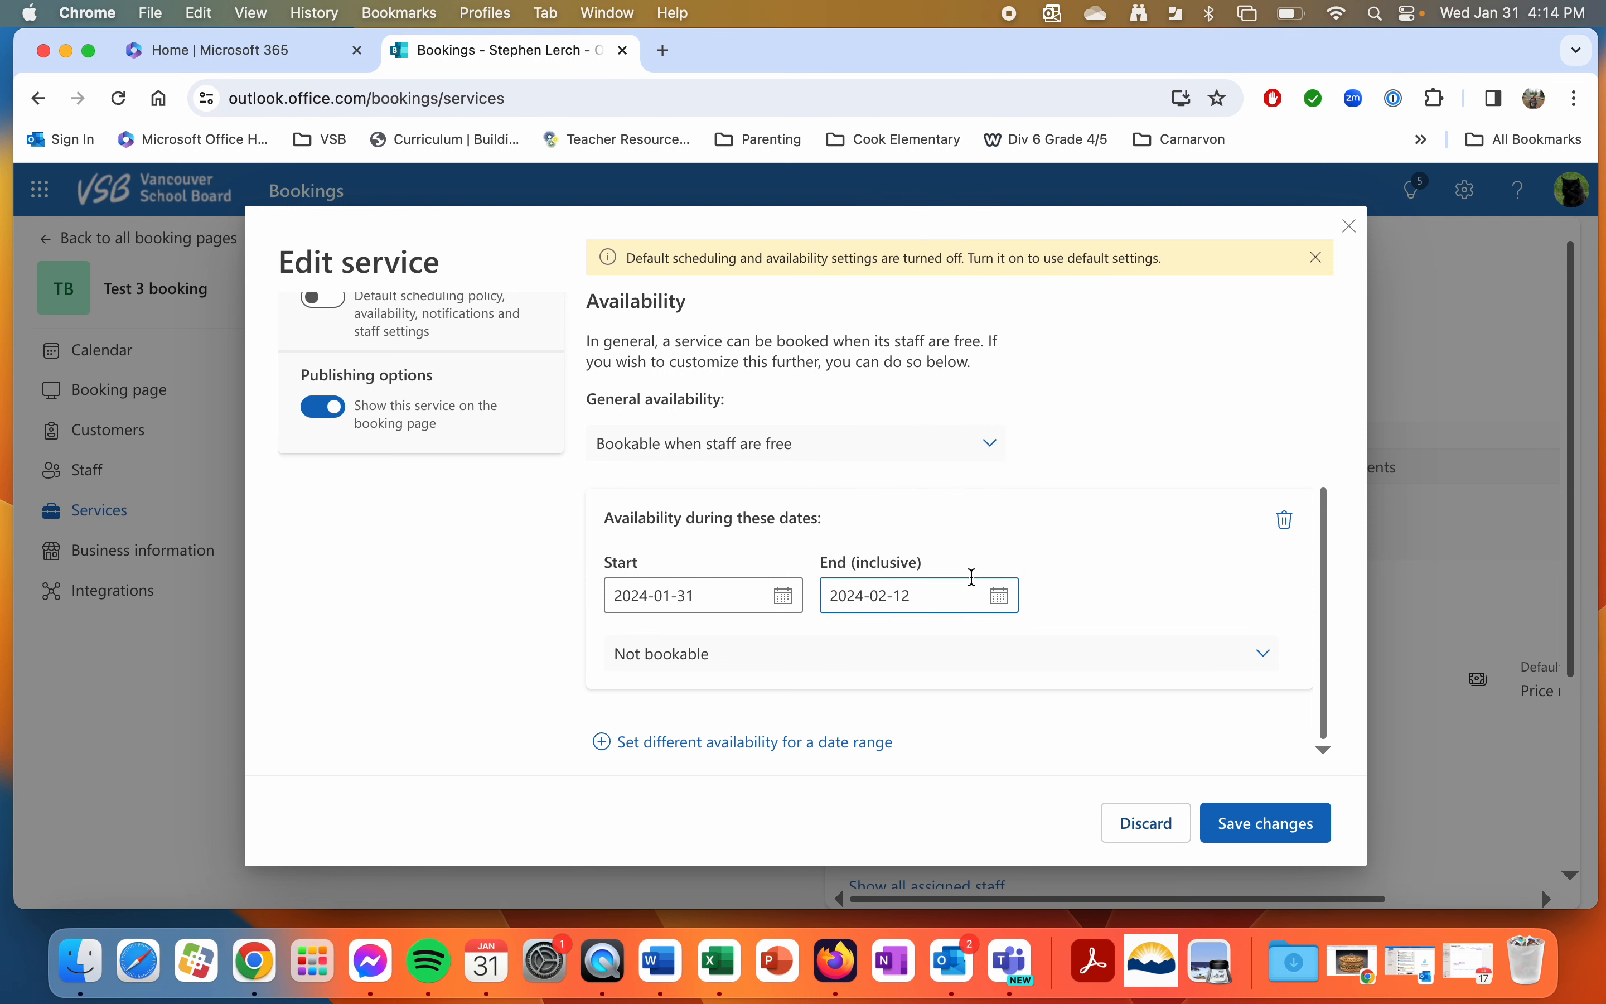
# Add a second availability range covering only 2024-02-13, keeping it bookable when staff are free
pyautogui.click(803, 743)
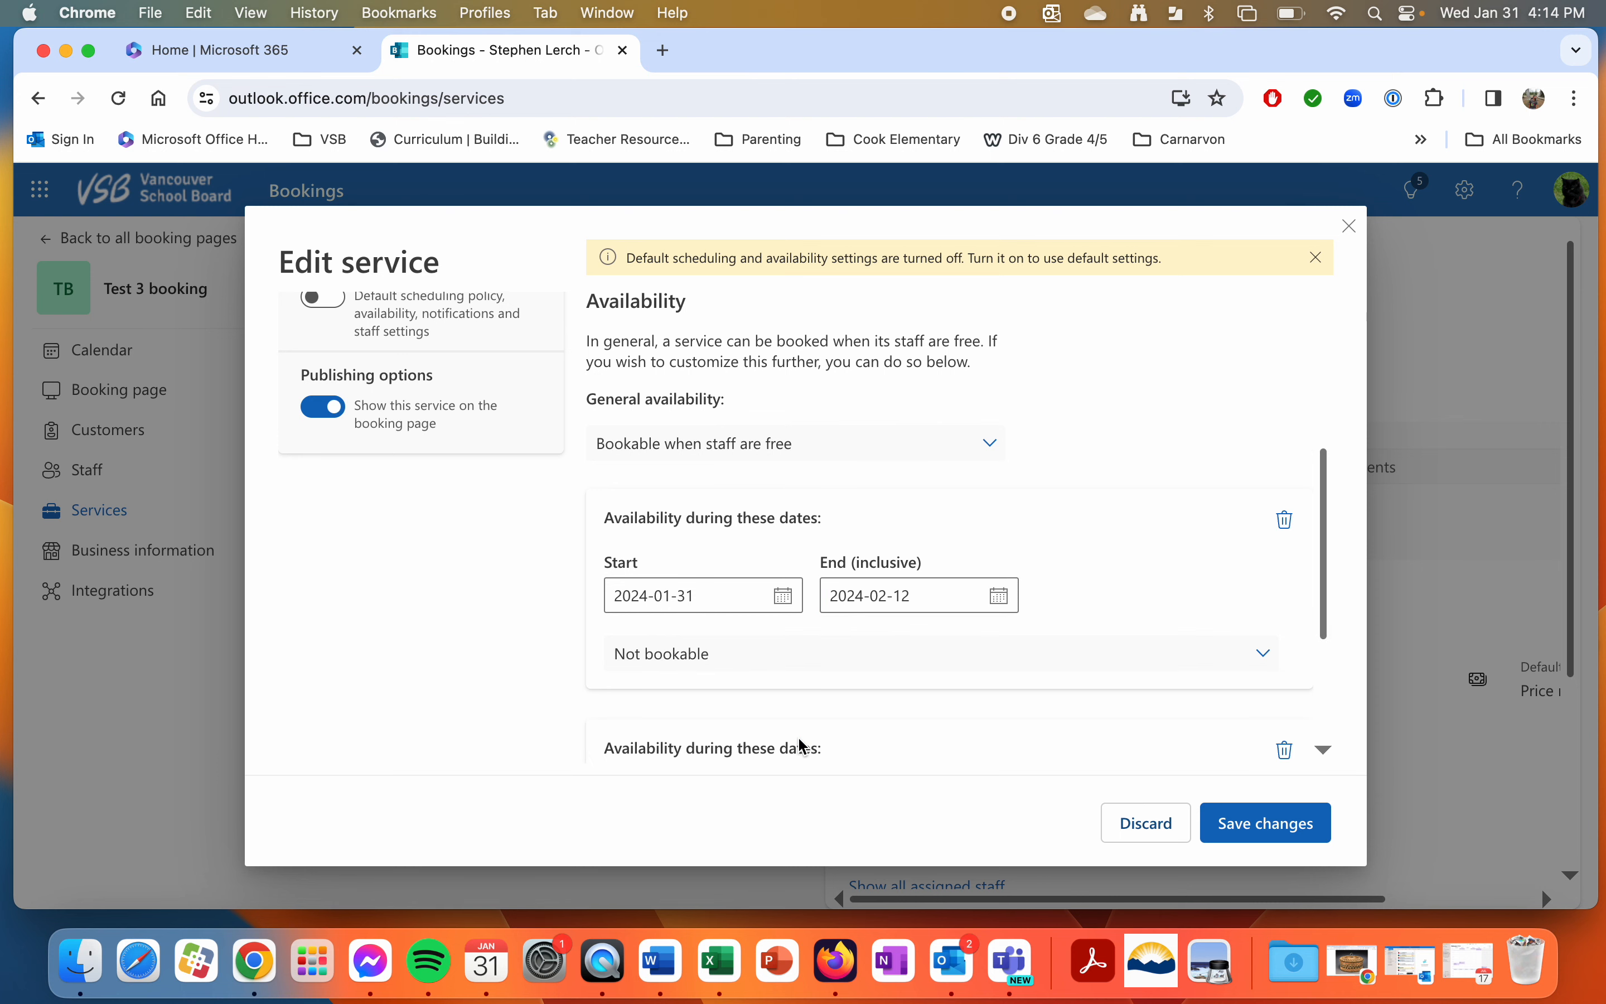
pyautogui.scroll(-5, 909, 530)
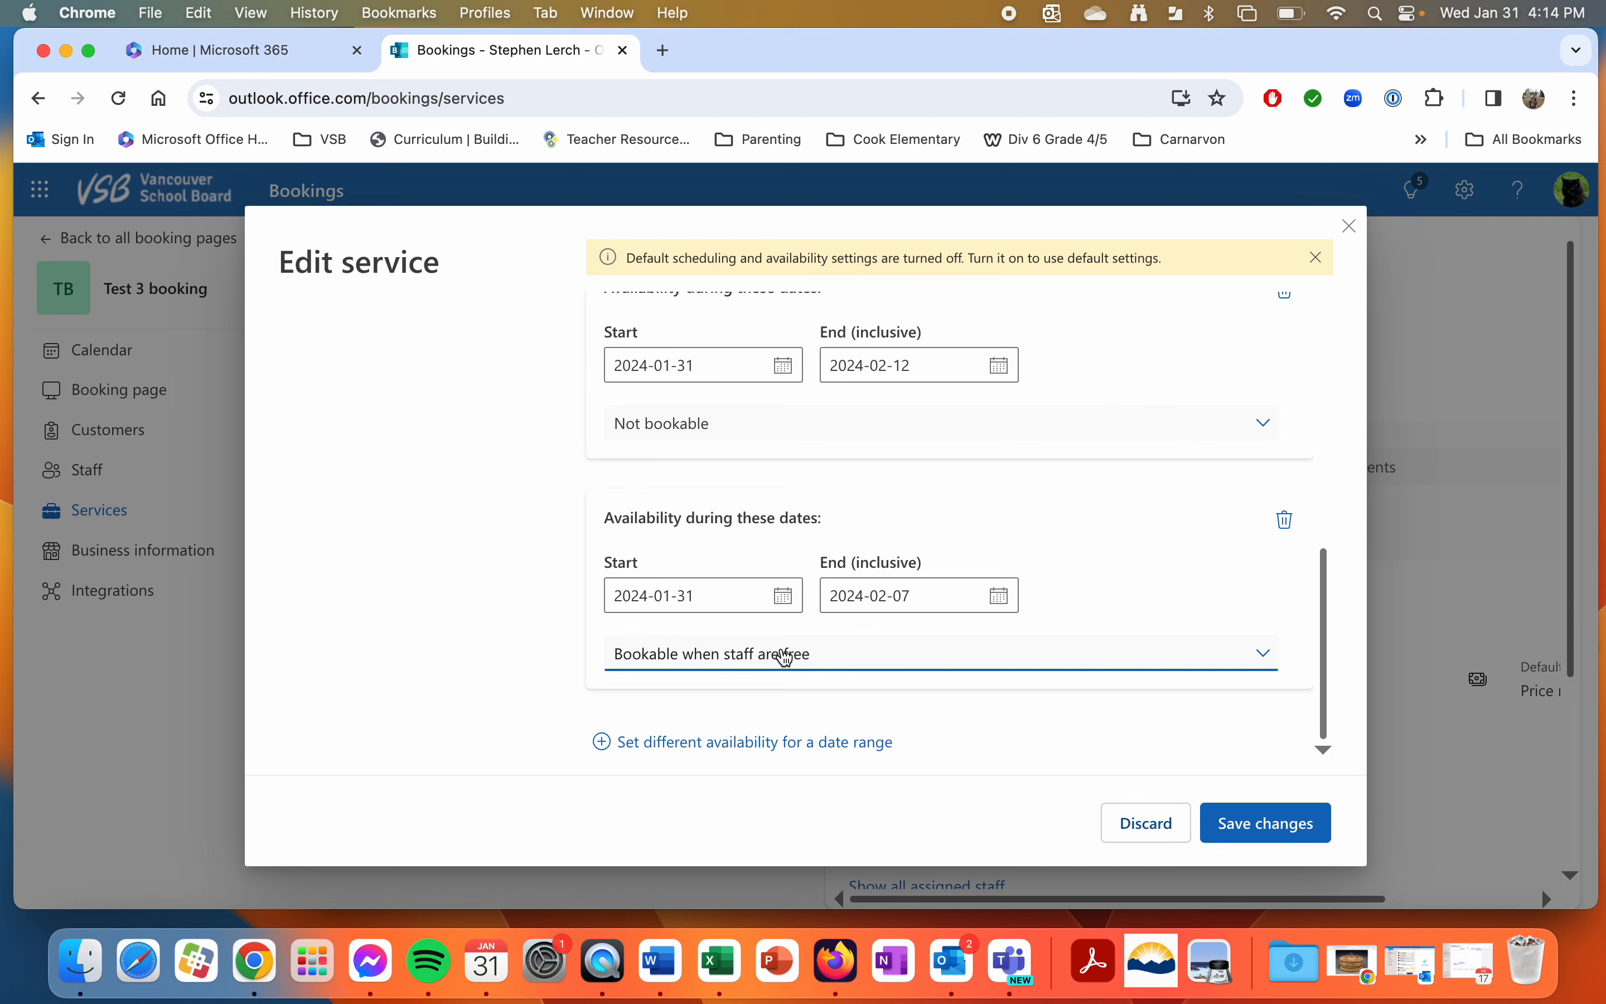
pyautogui.click(783, 596)
pyautogui.click(821, 245)
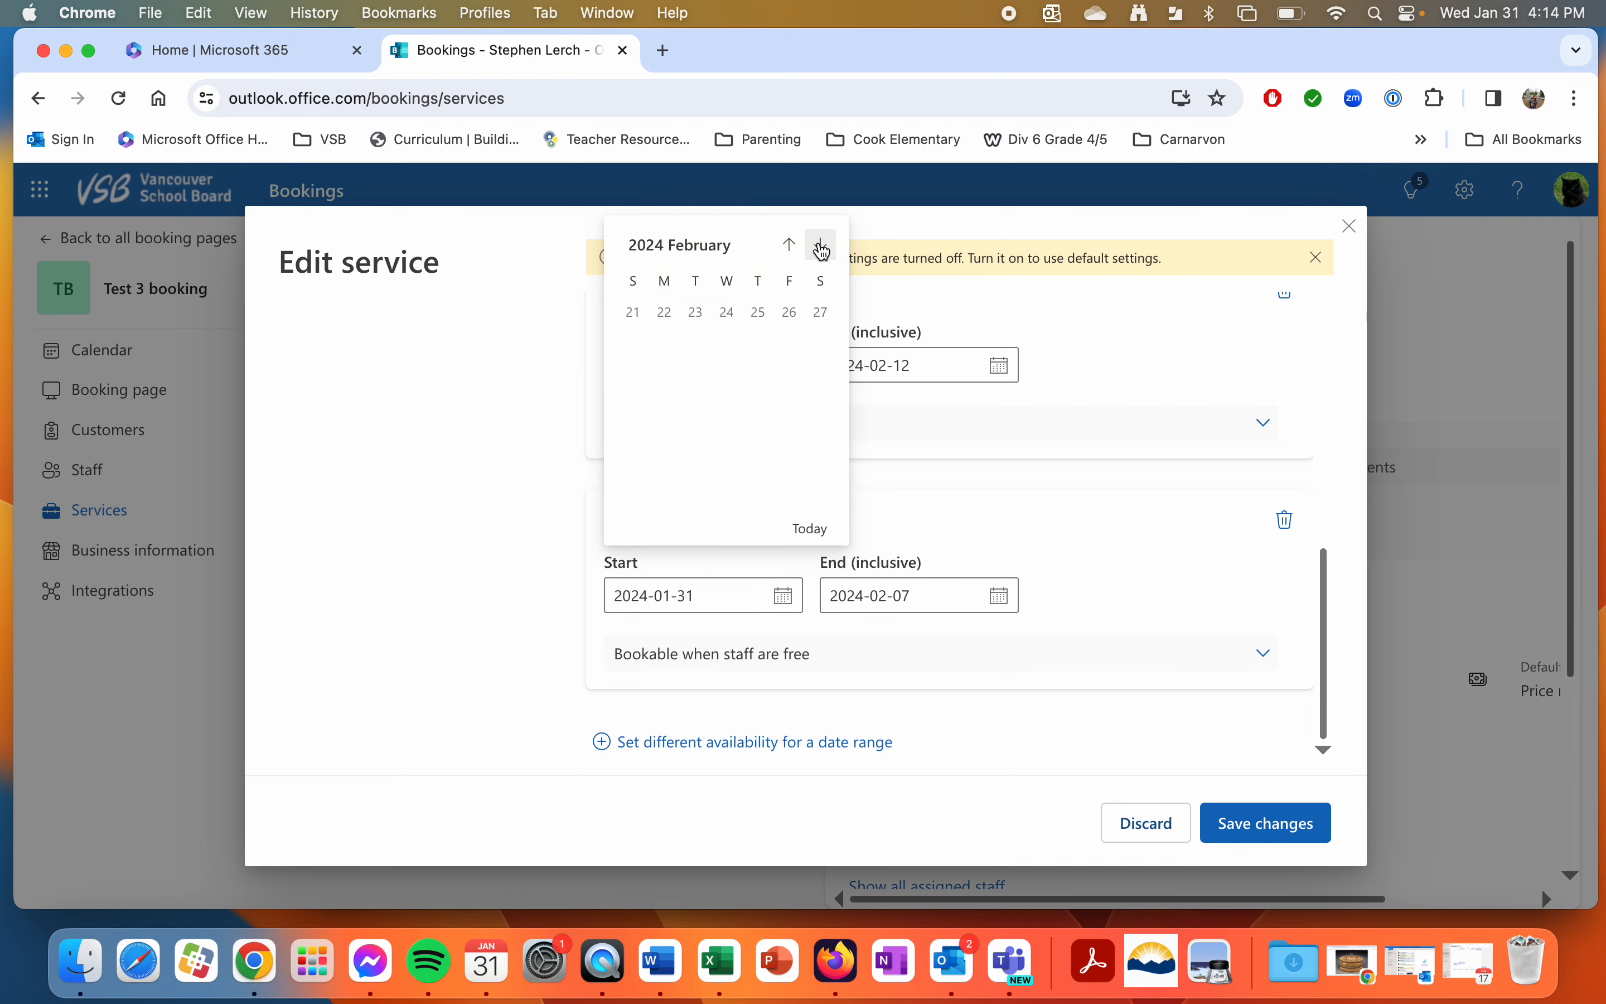
pyautogui.click(695, 373)
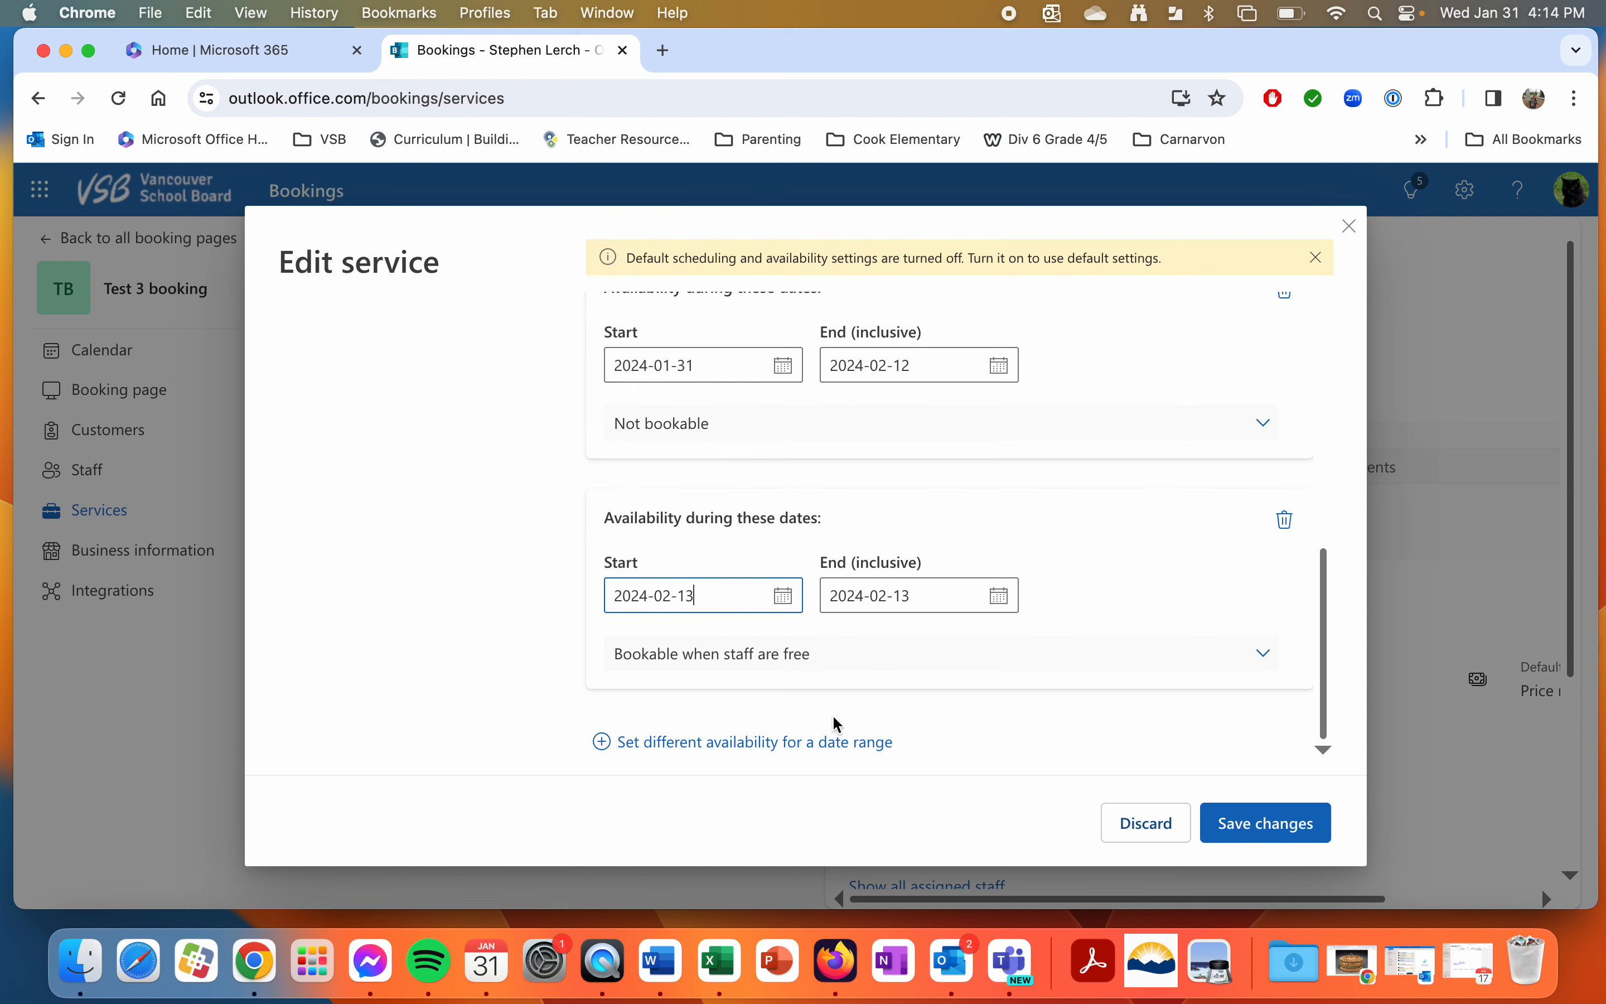
# Add a third availability range covering only 2024-02-14 and make it not bookable
pyautogui.click(816, 742)
pyautogui.scroll(-3, 835, 647)
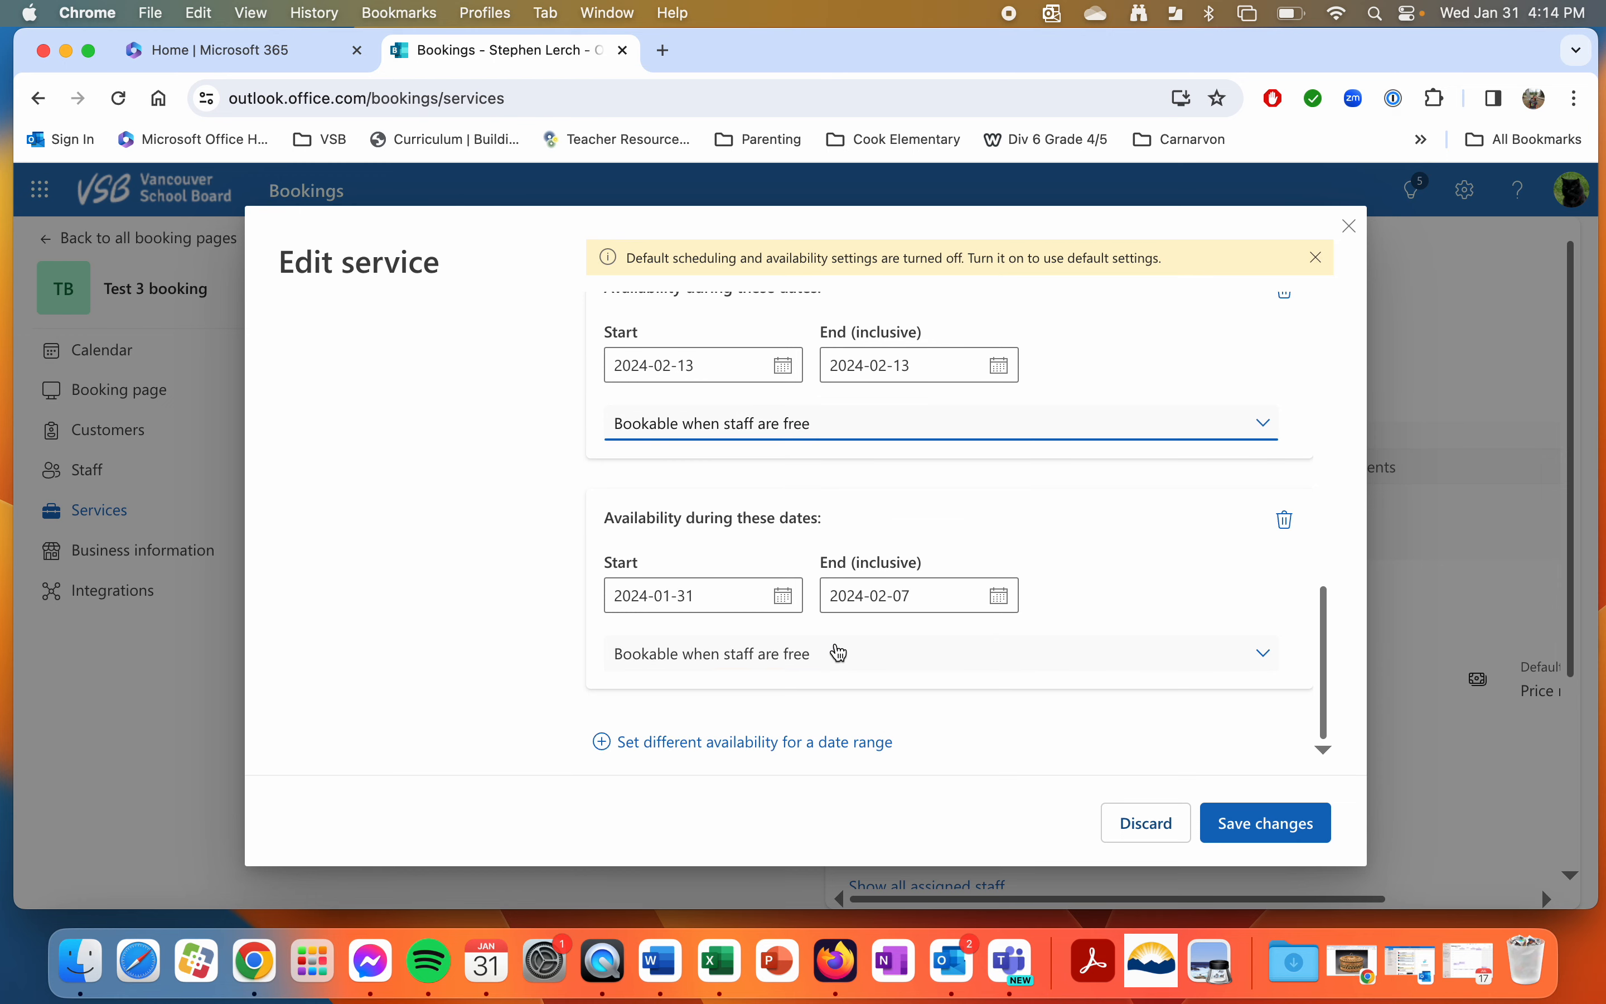
pyautogui.click(776, 638)
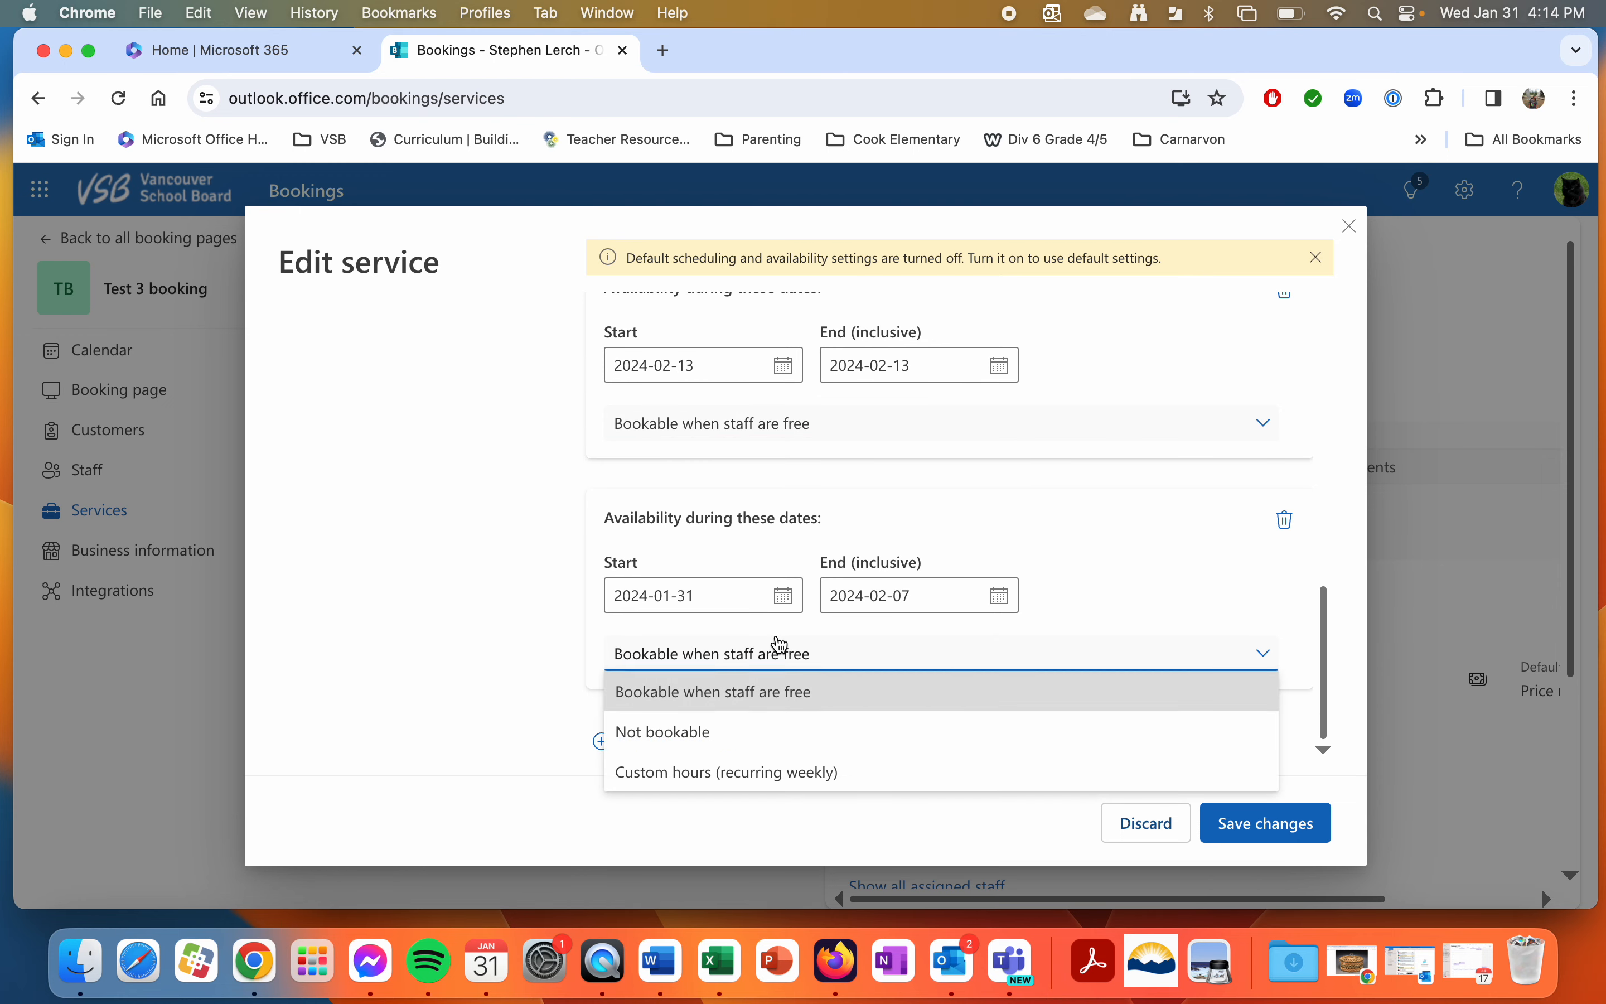
pyautogui.click(752, 727)
pyautogui.click(783, 598)
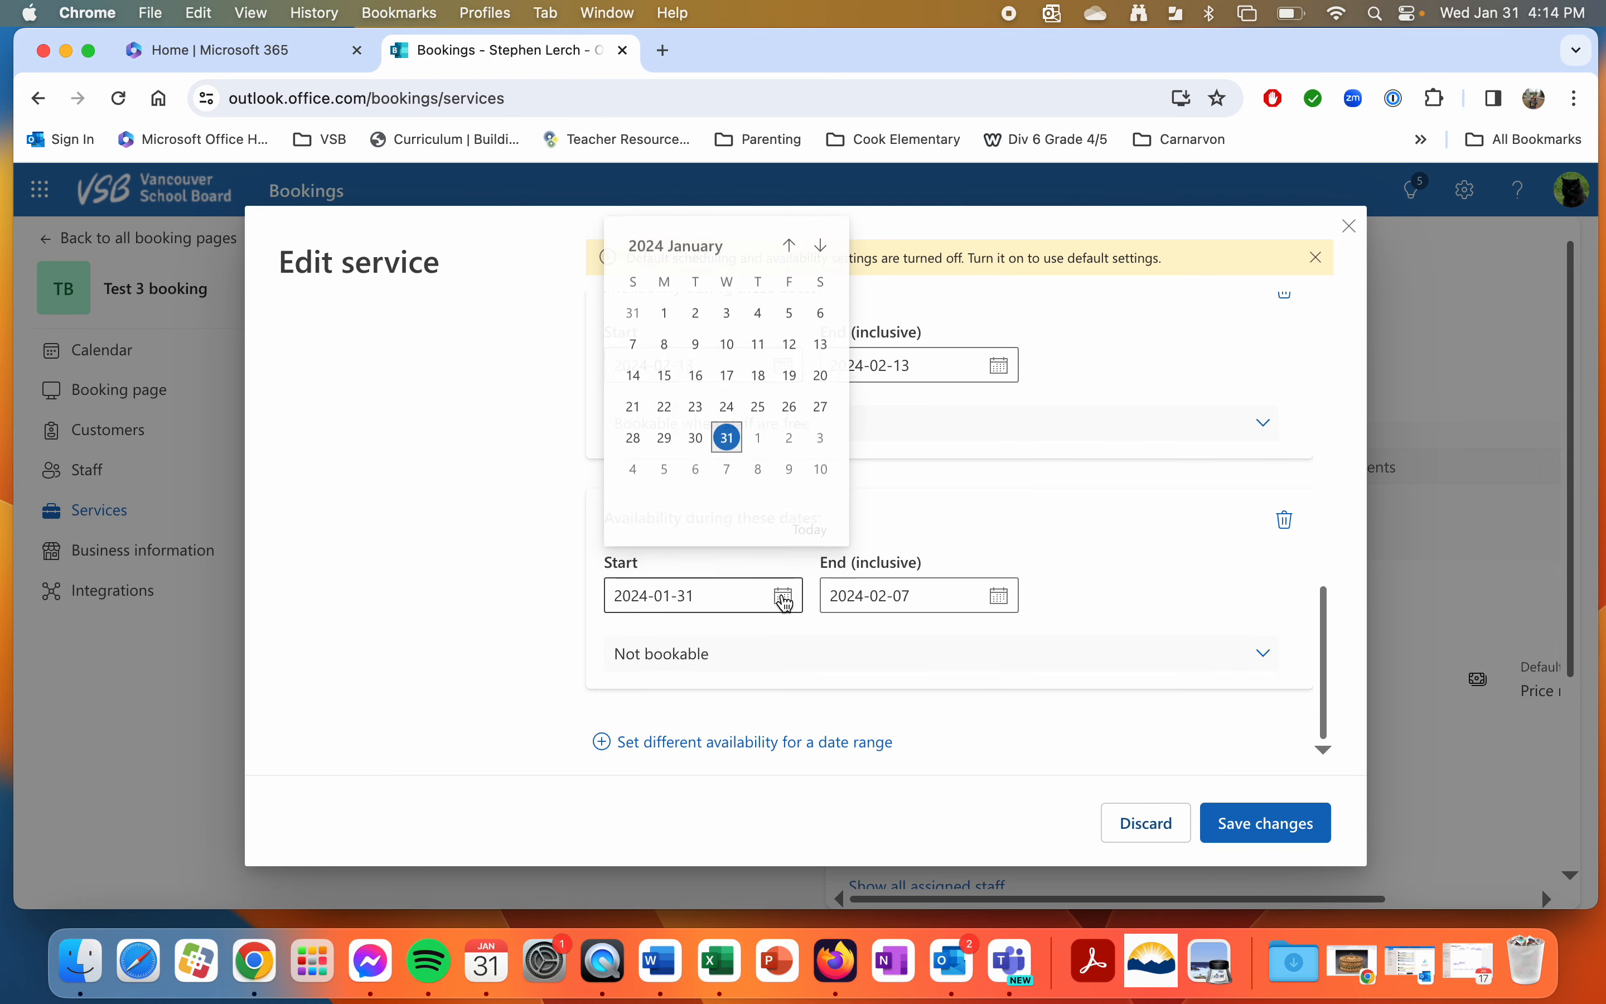
pyautogui.click(826, 244)
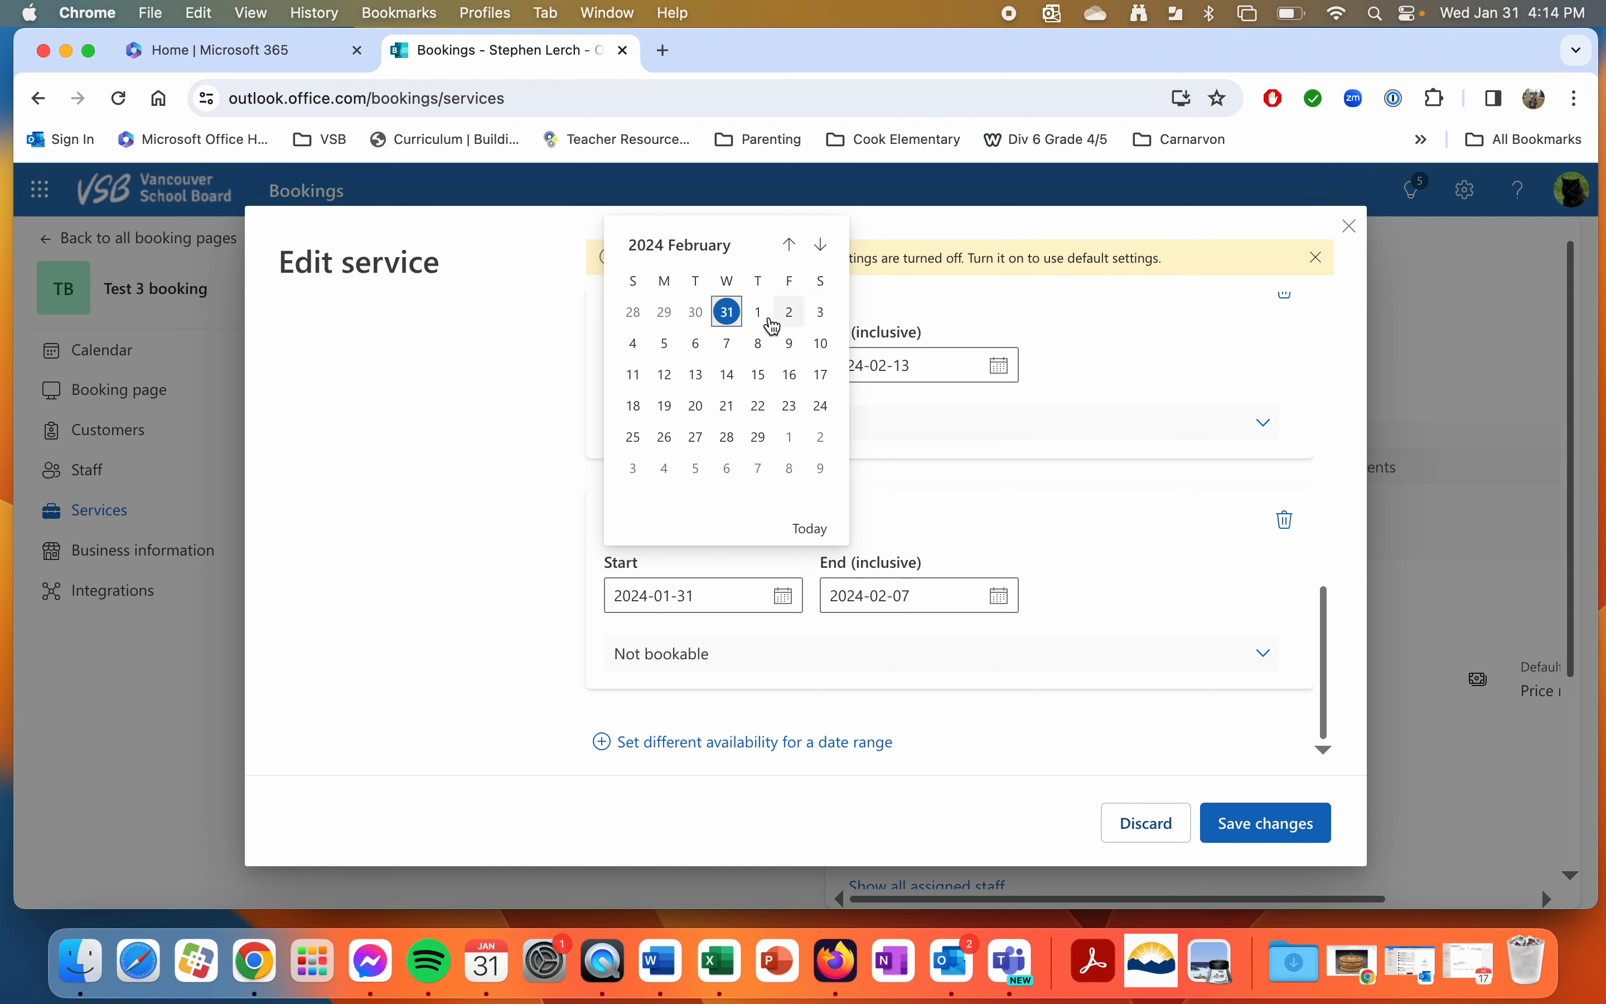
pyautogui.click(729, 375)
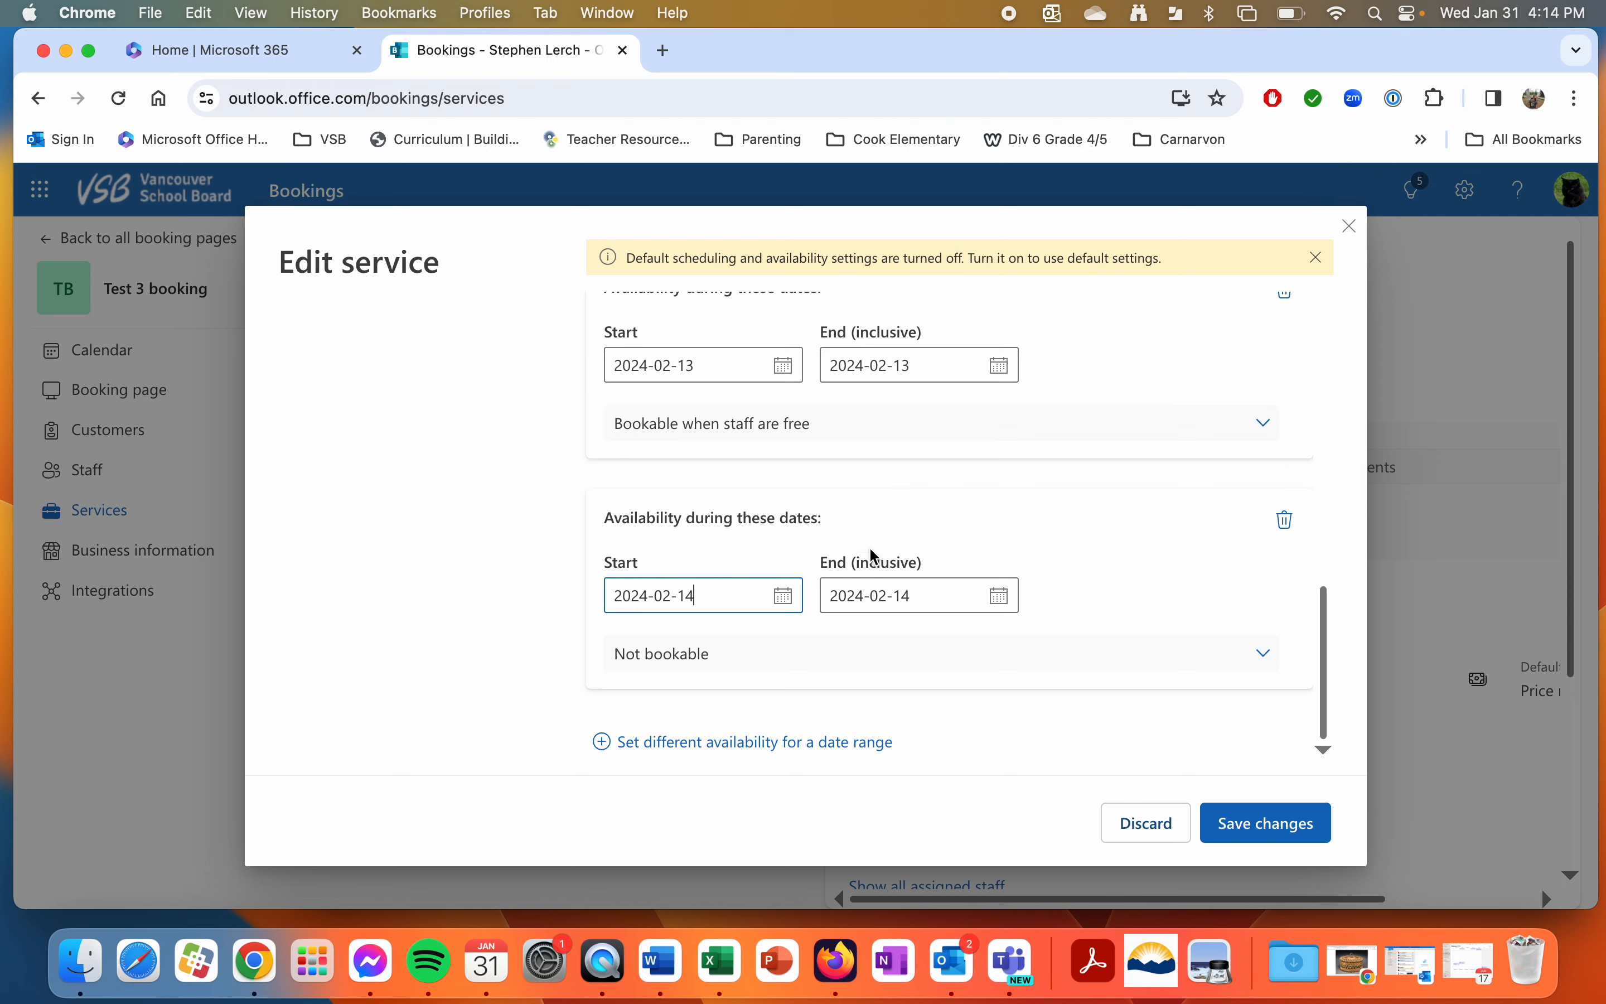
# Add a fourth availability range covering only 2024-02-15, bookable when staff are free, and review all the date ranges
pyautogui.click(779, 737)
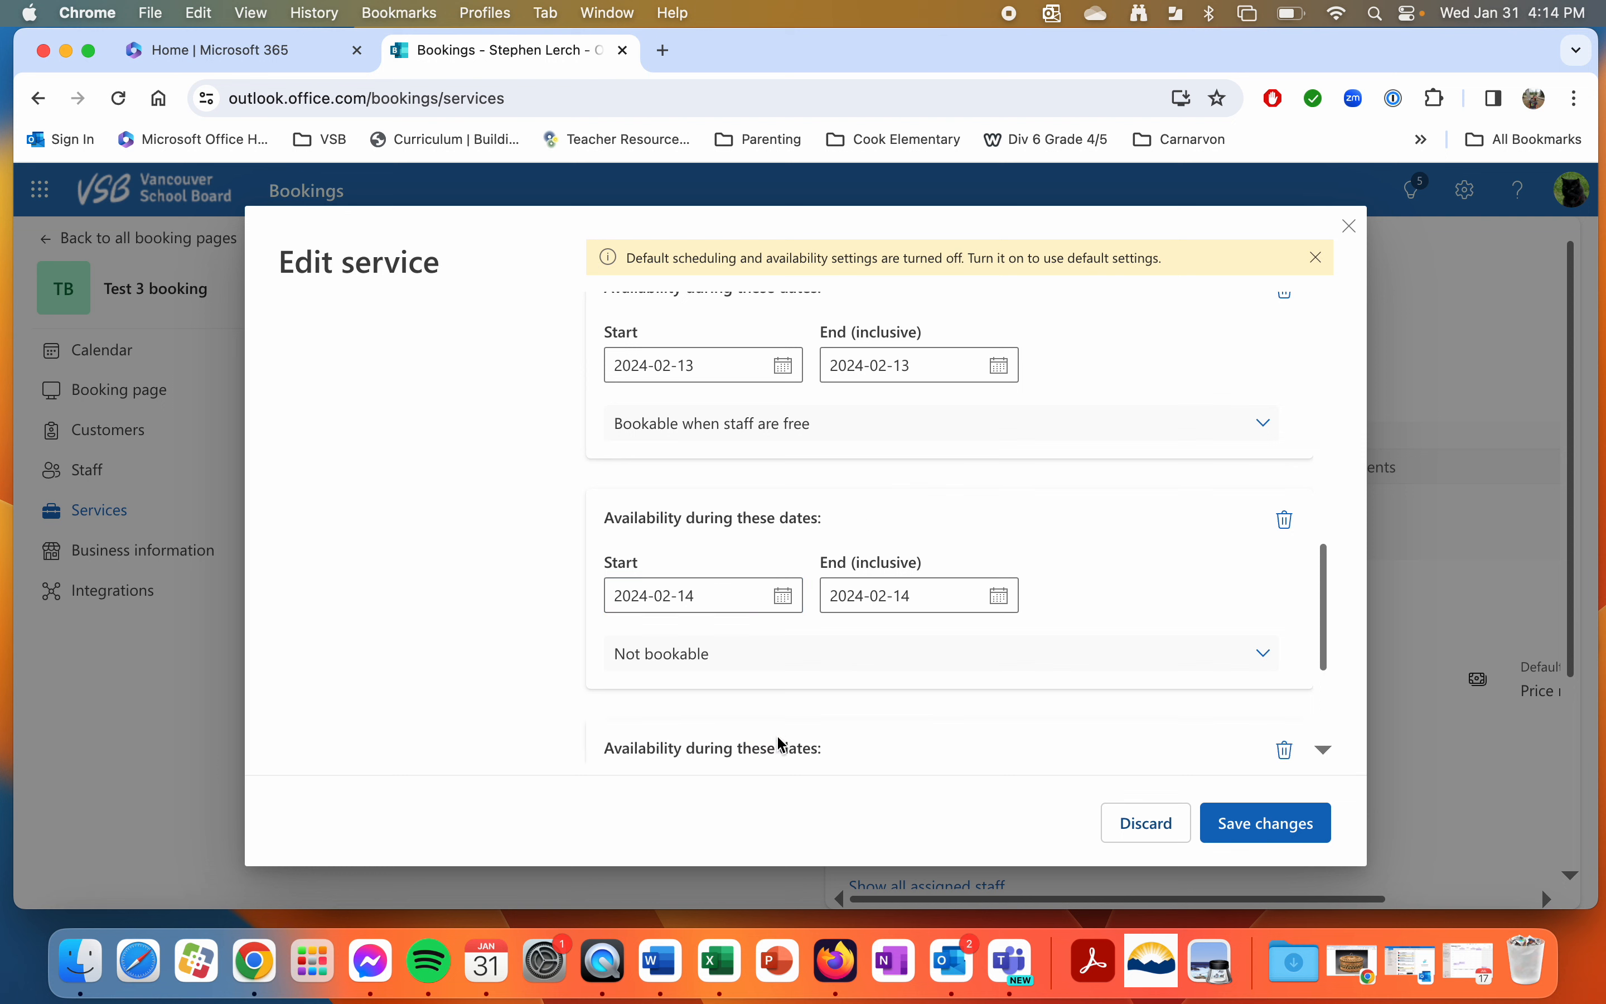
pyautogui.click(783, 596)
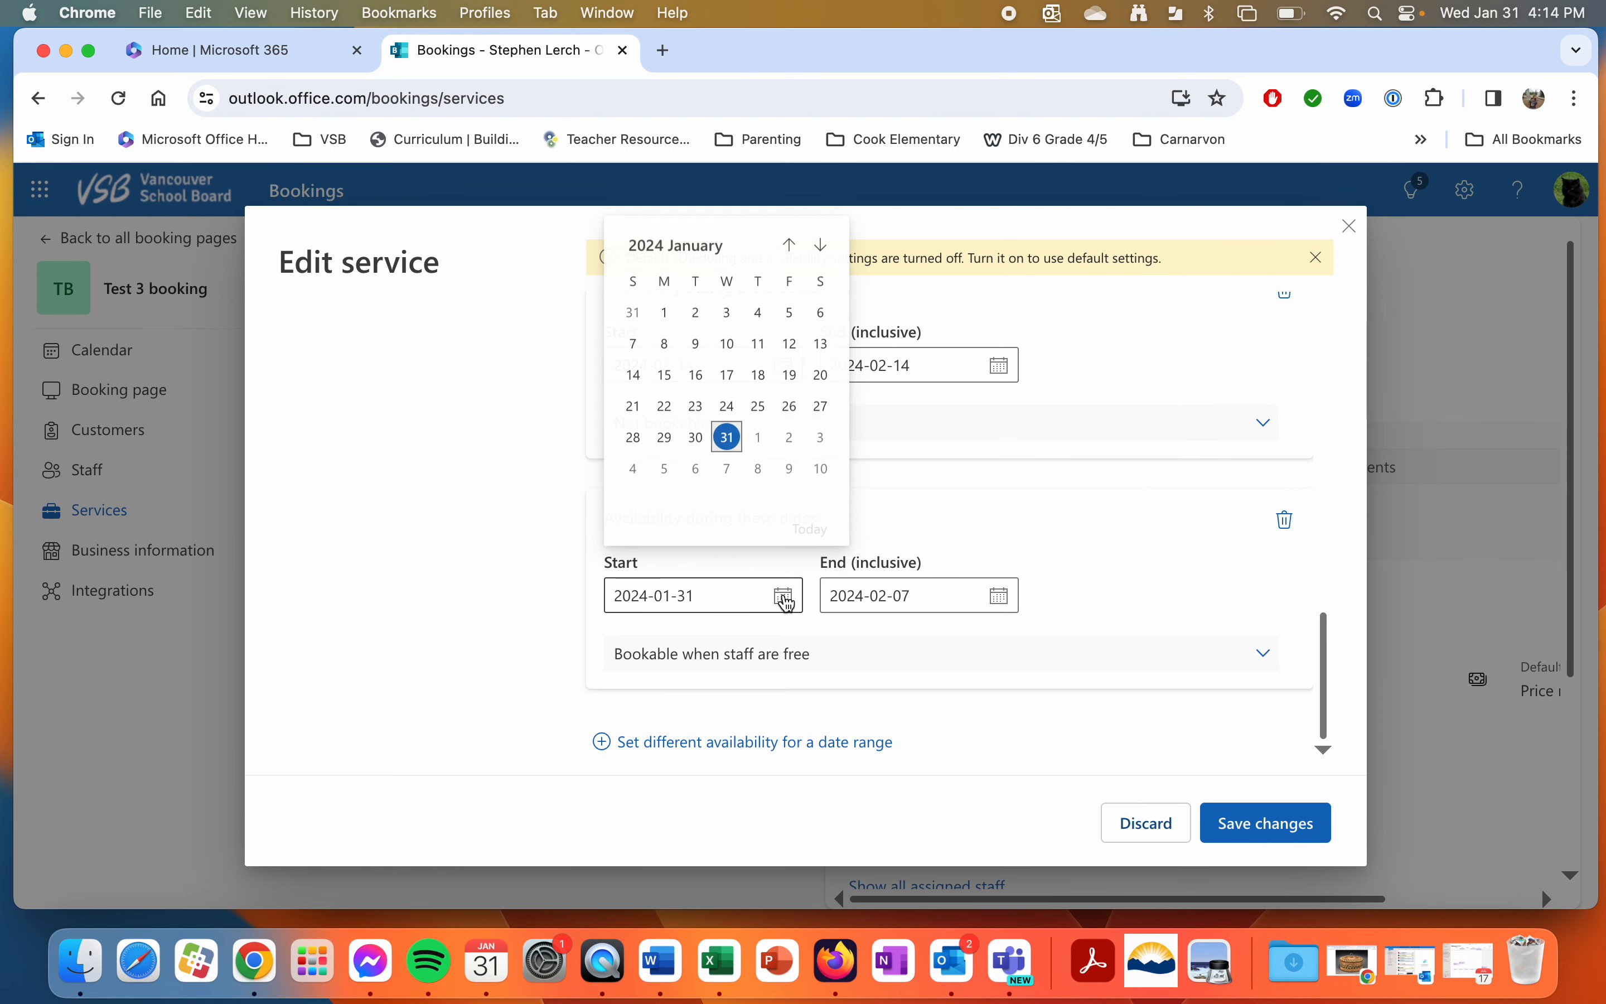
pyautogui.click(821, 245)
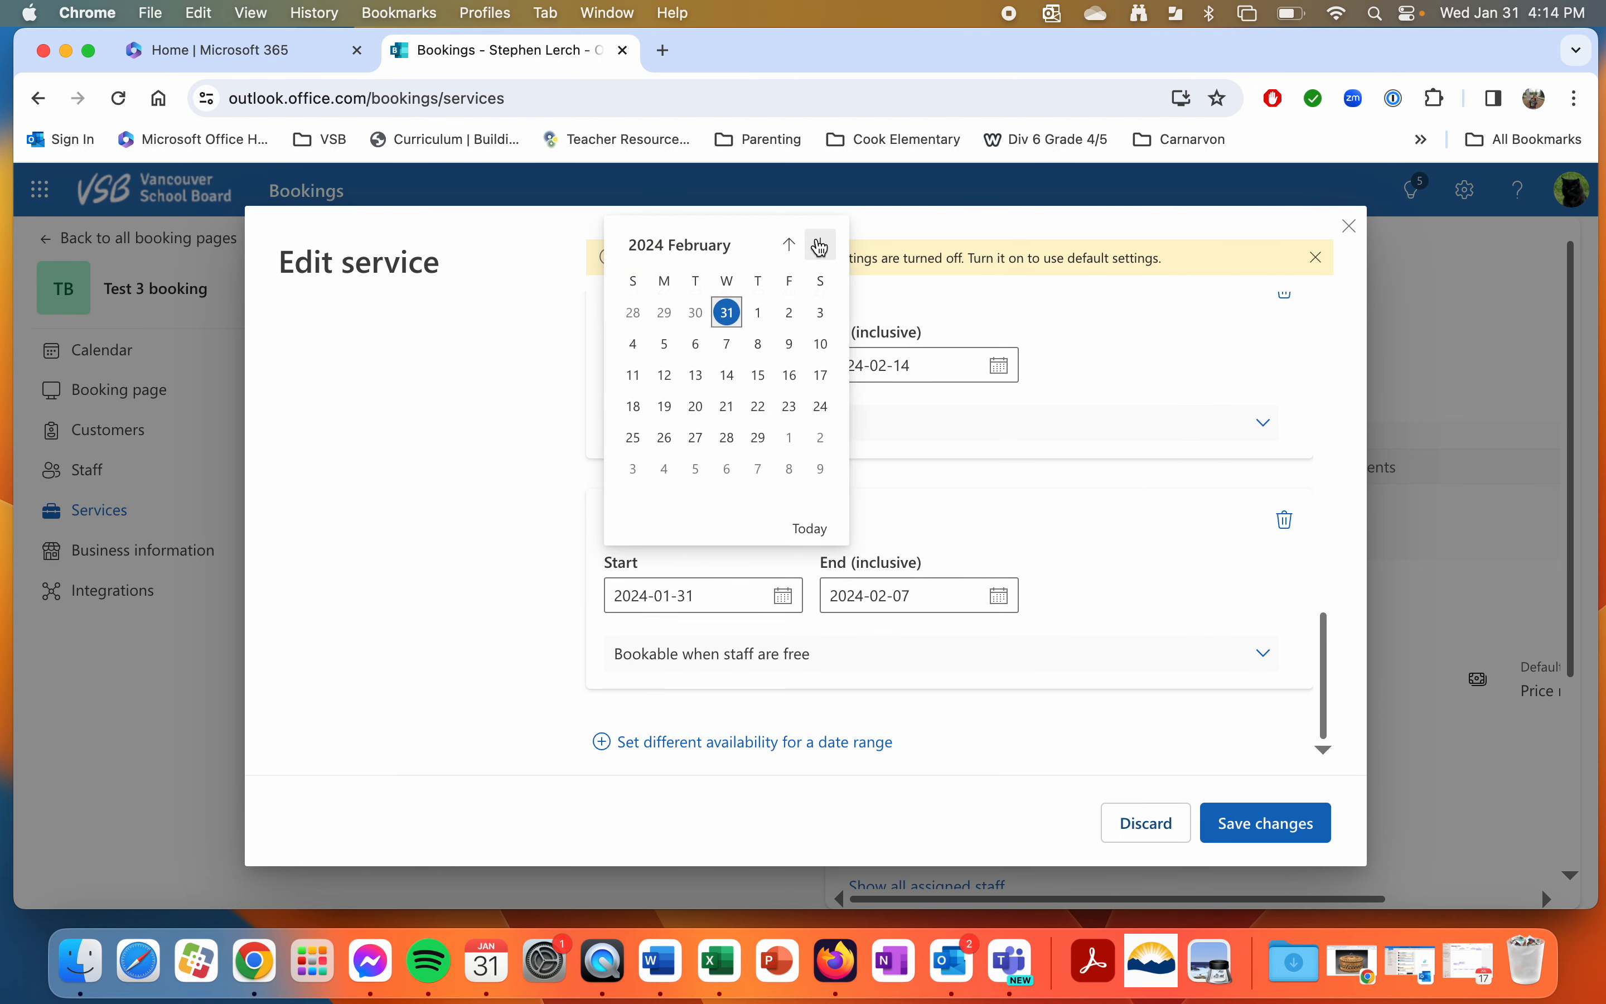
pyautogui.click(764, 388)
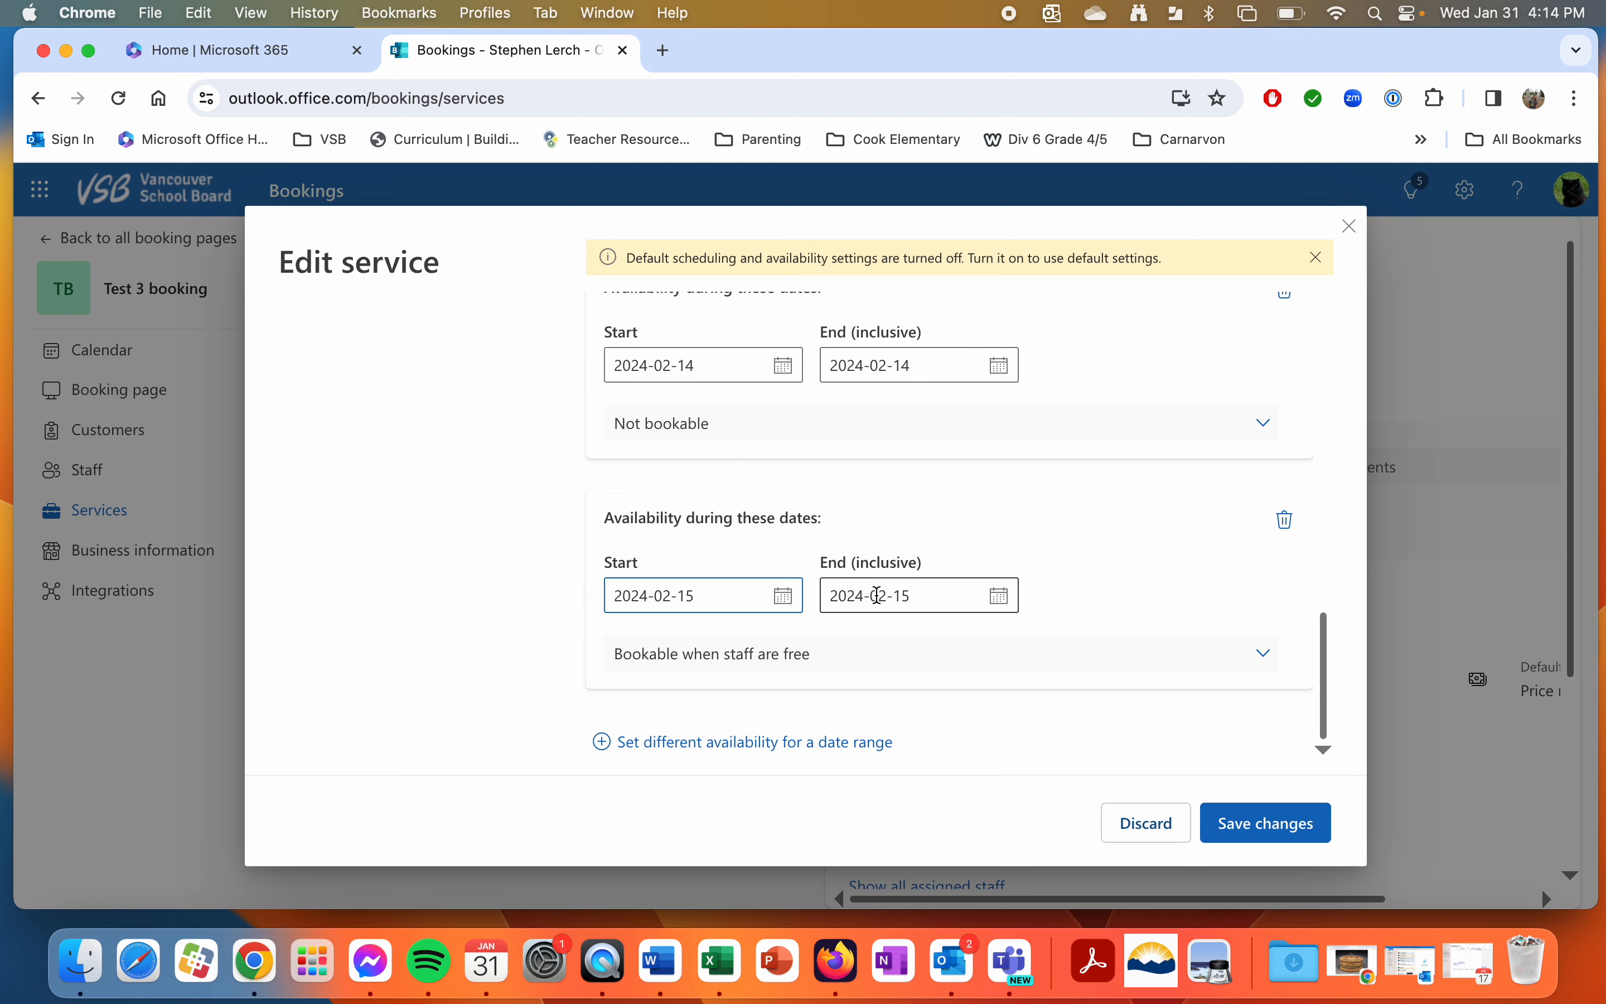
pyautogui.scroll(6, 878, 596)
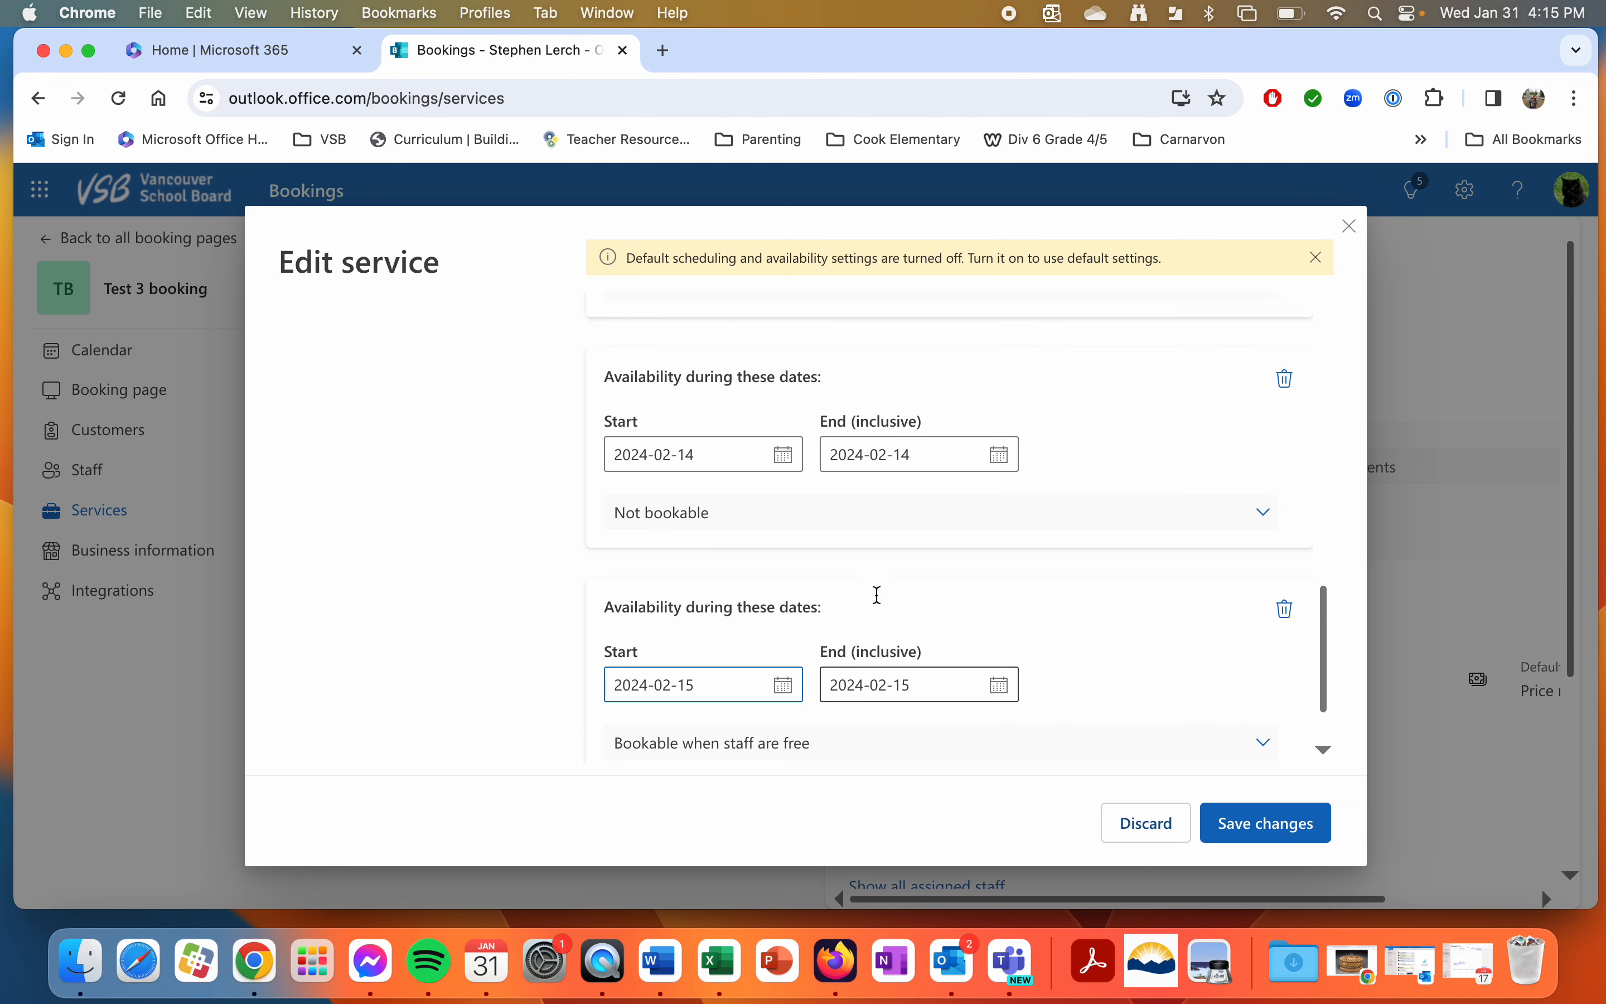
pyautogui.scroll(4, 876, 595)
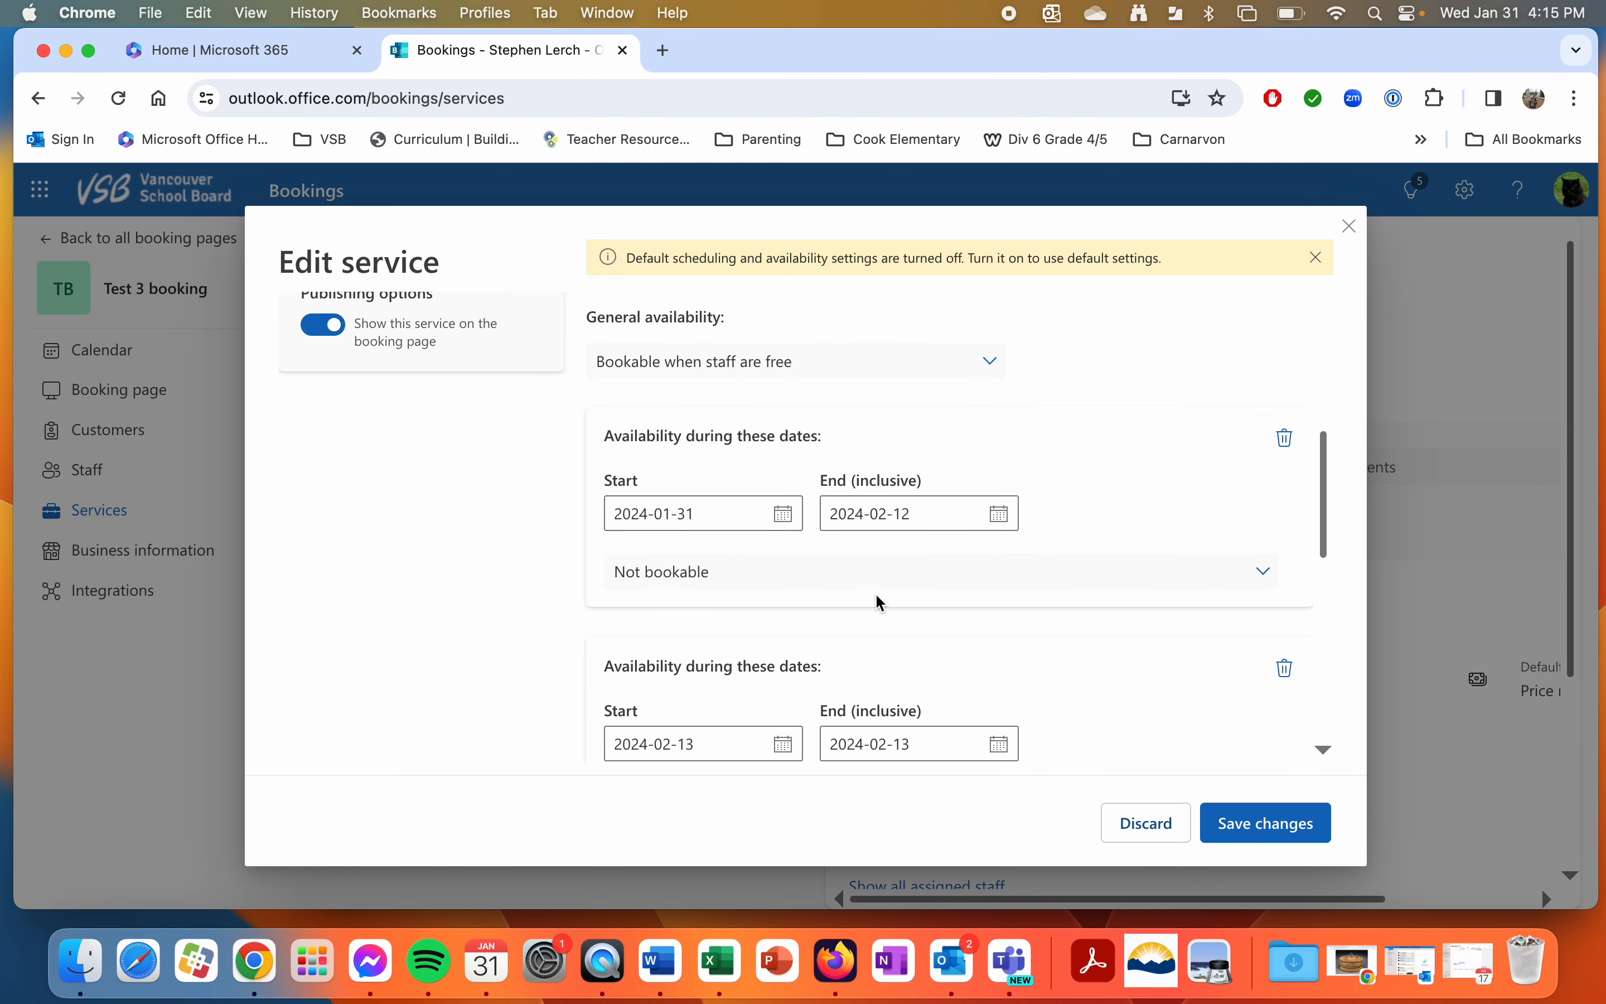
pyautogui.scroll(-2, 901, 528)
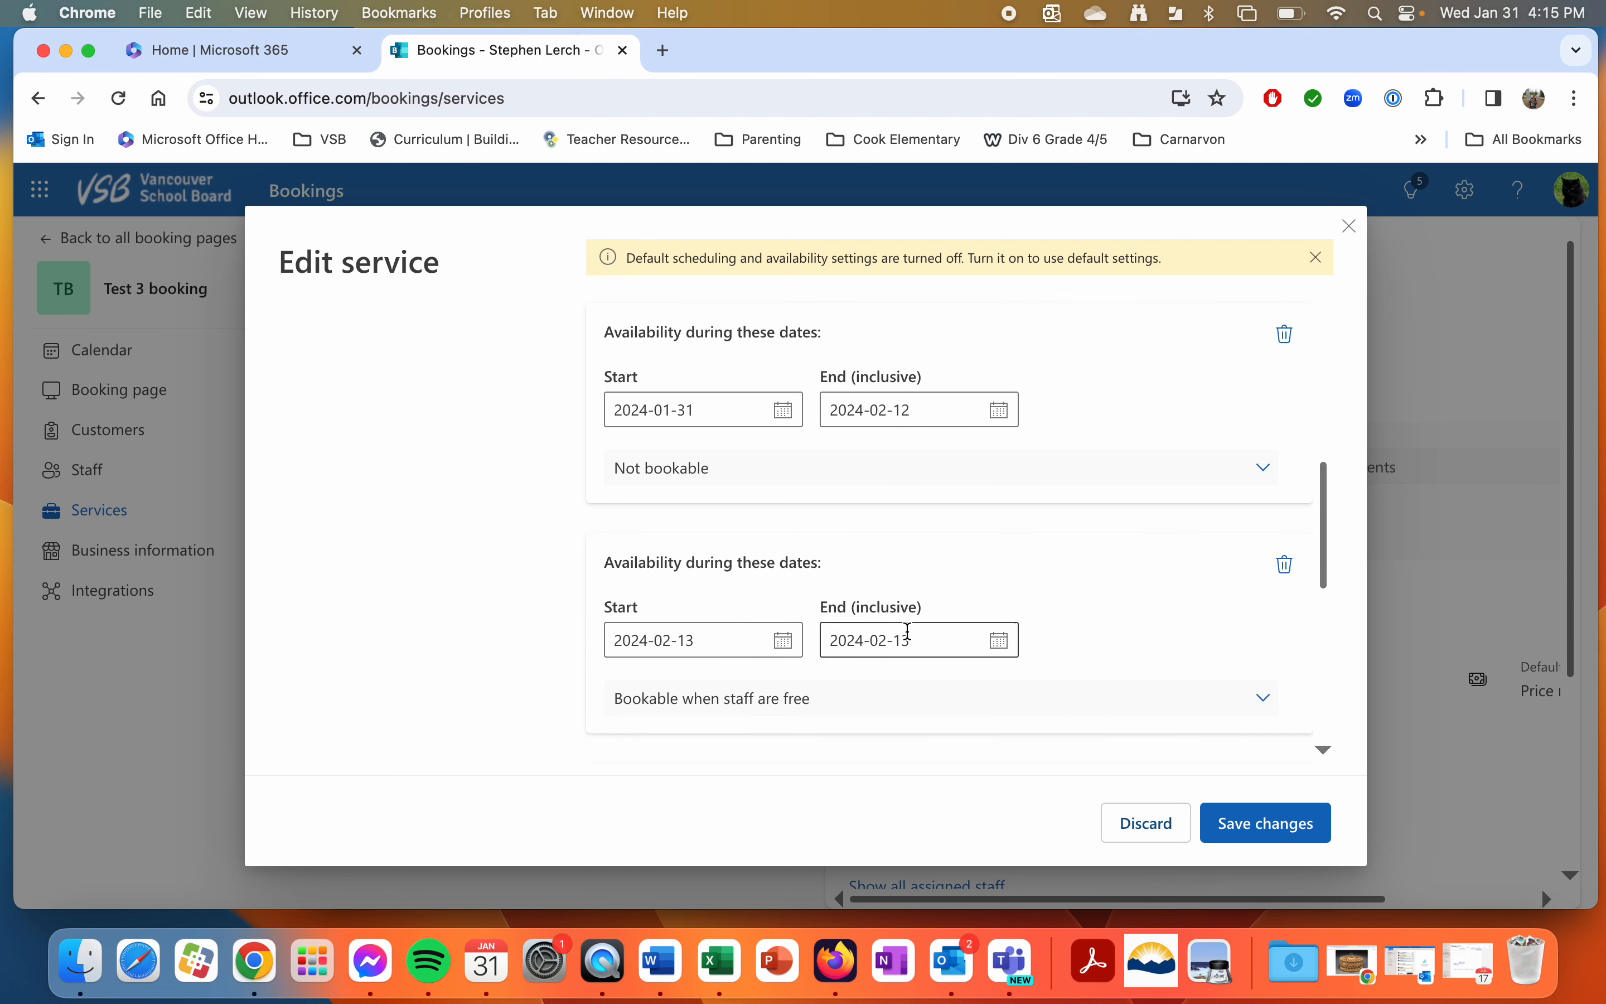
pyautogui.scroll(-5, 969, 627)
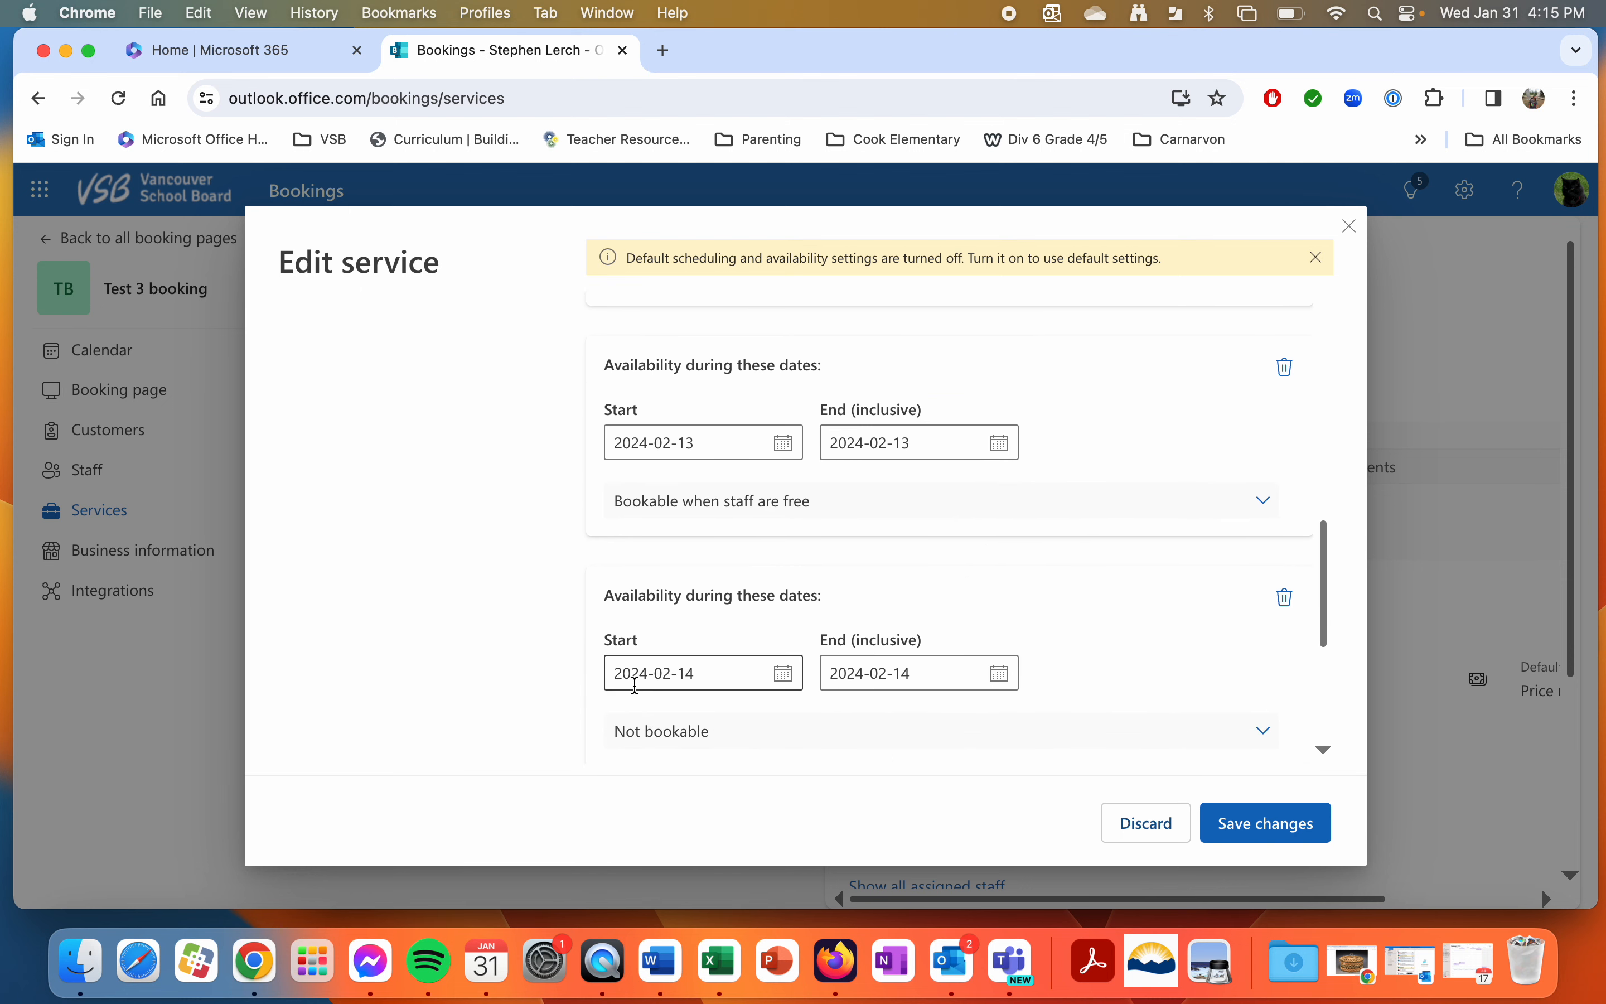
pyautogui.scroll(-5, 1005, 684)
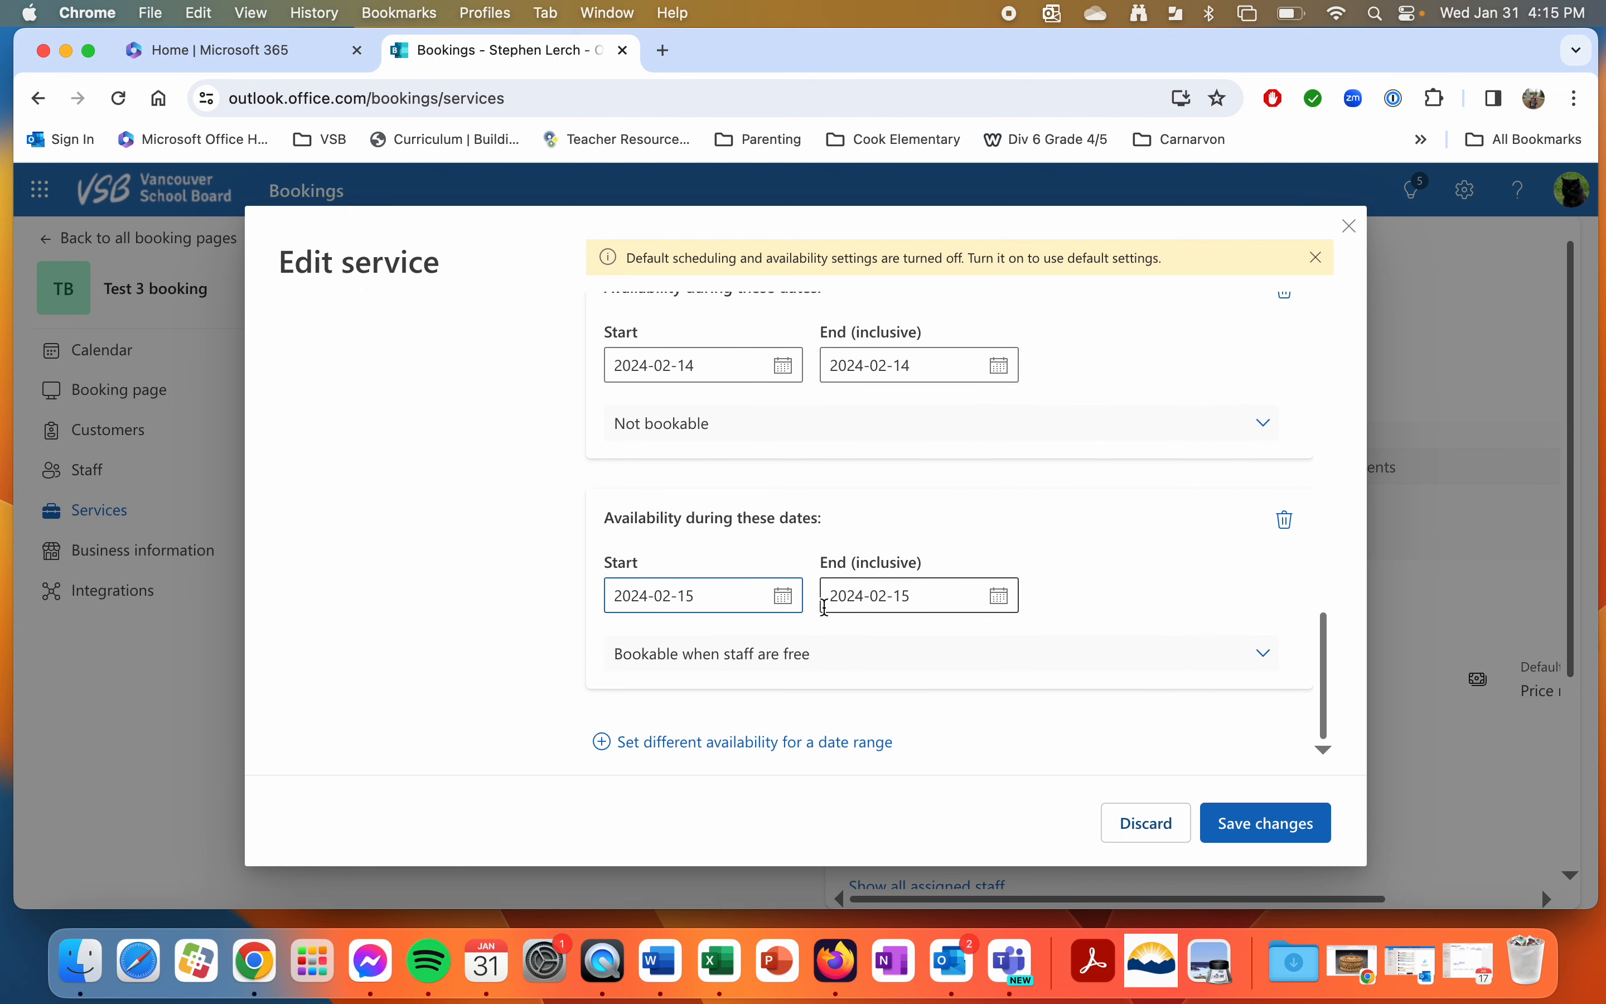
# Add a fifth availability range from 2024-02-16 to 2024-06-30 and make it not bookable
pyautogui.click(726, 744)
pyautogui.scroll(-4, 766, 550)
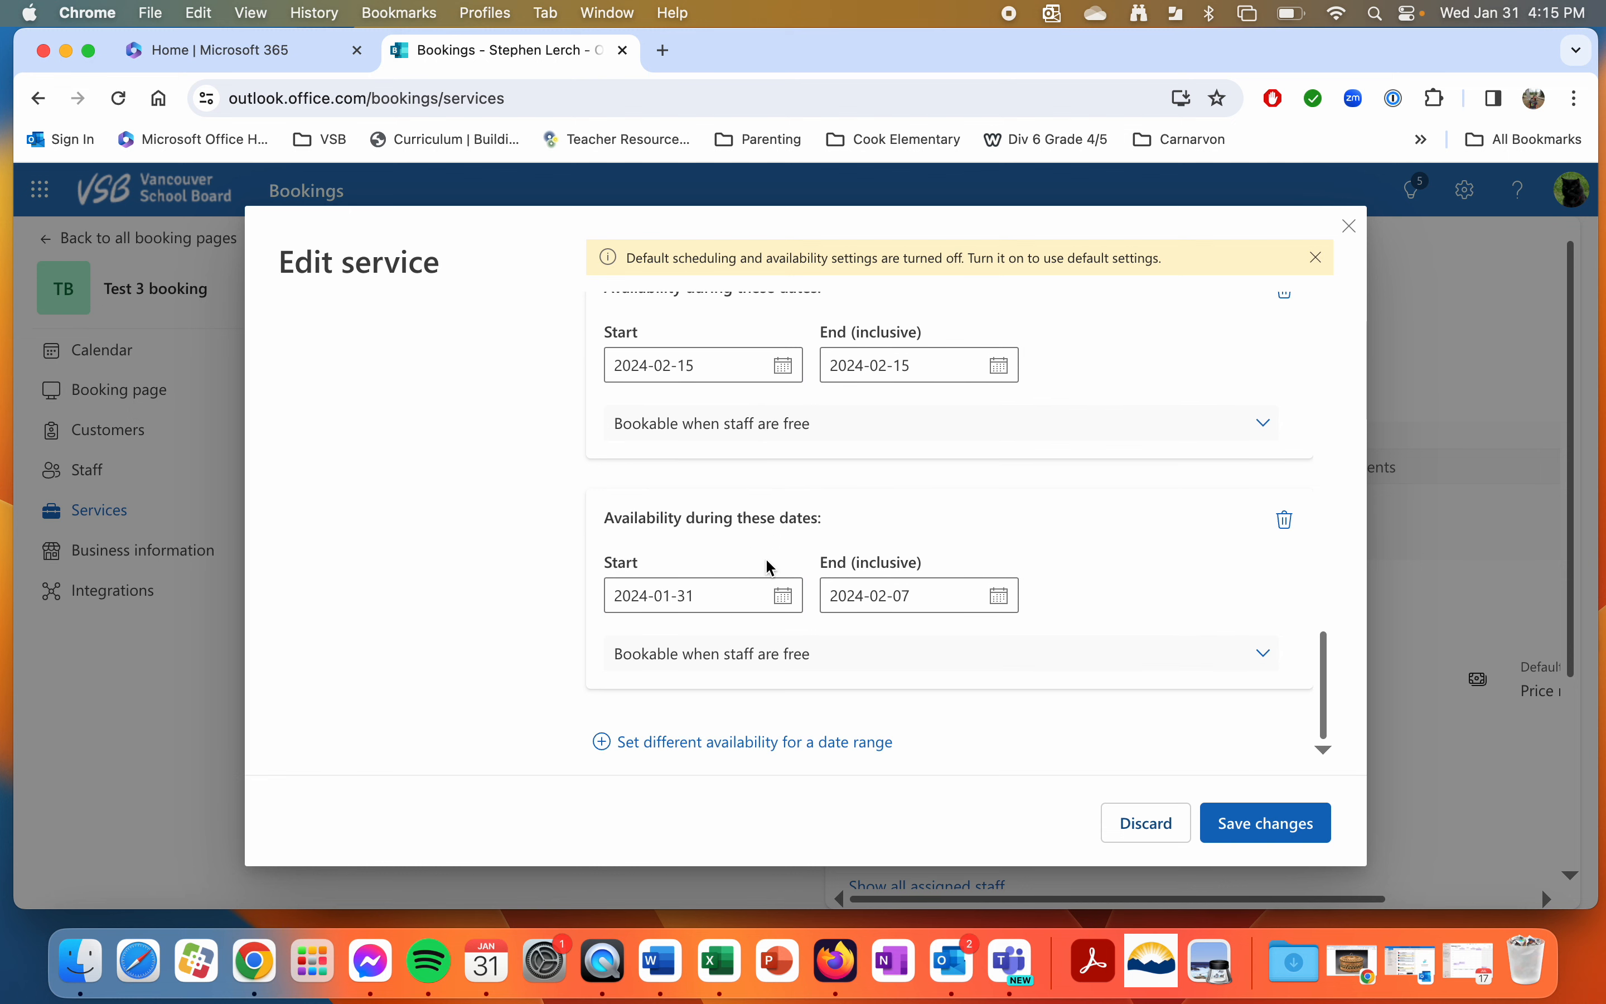
pyautogui.click(785, 603)
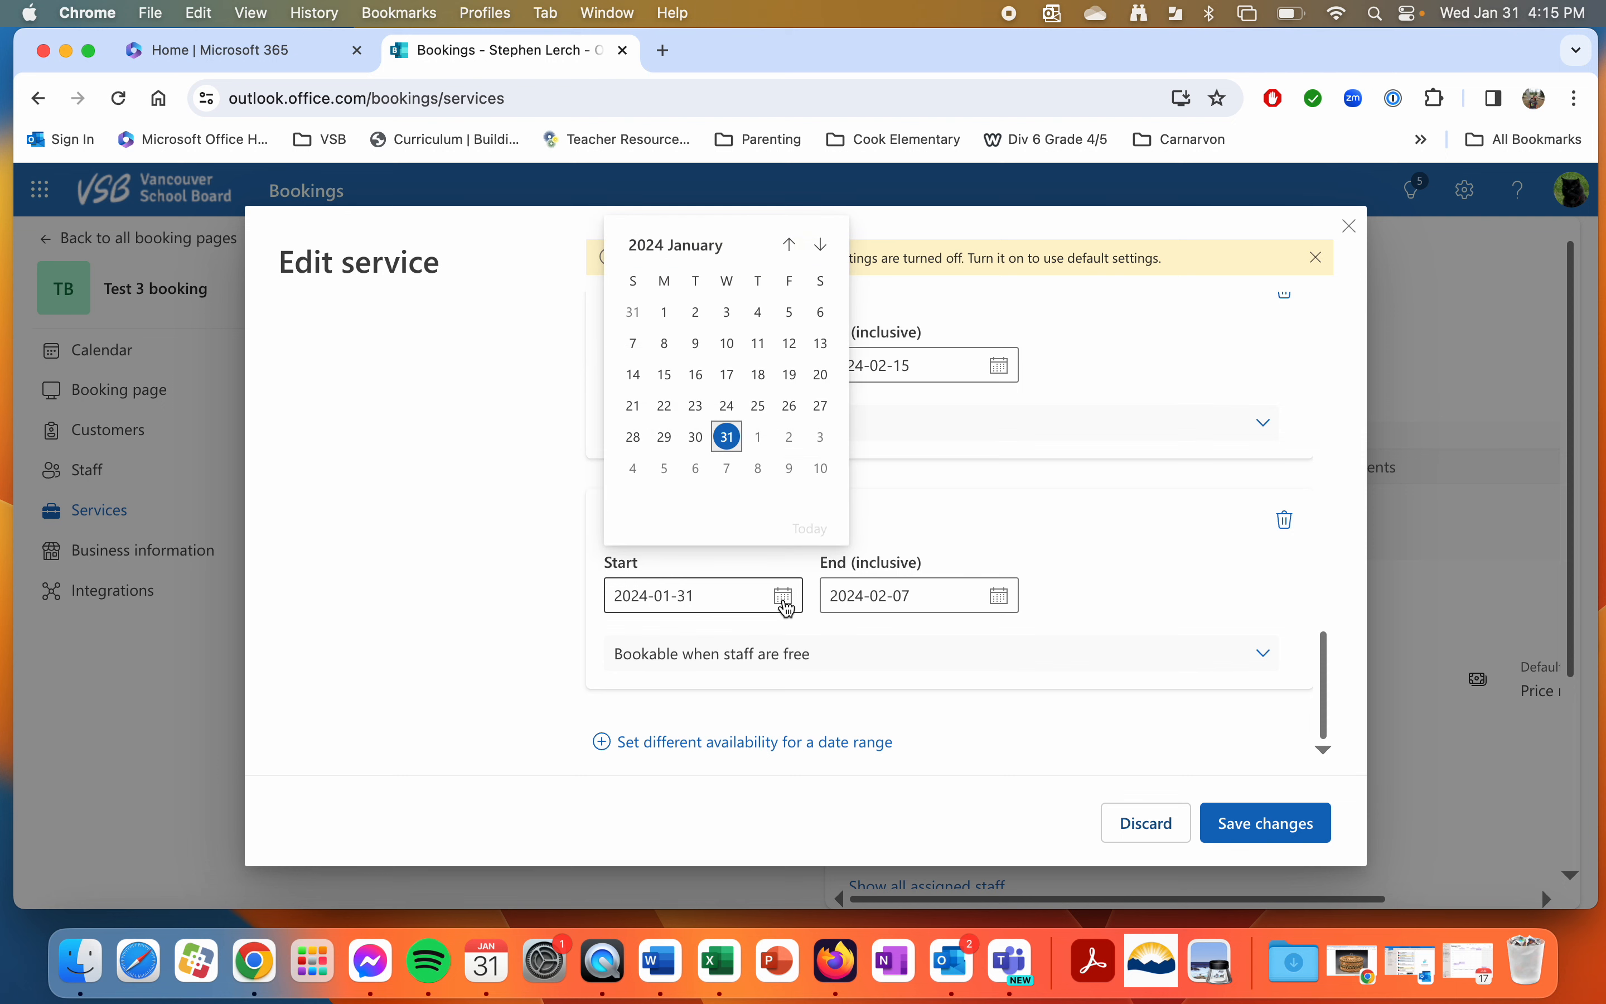
pyautogui.click(821, 245)
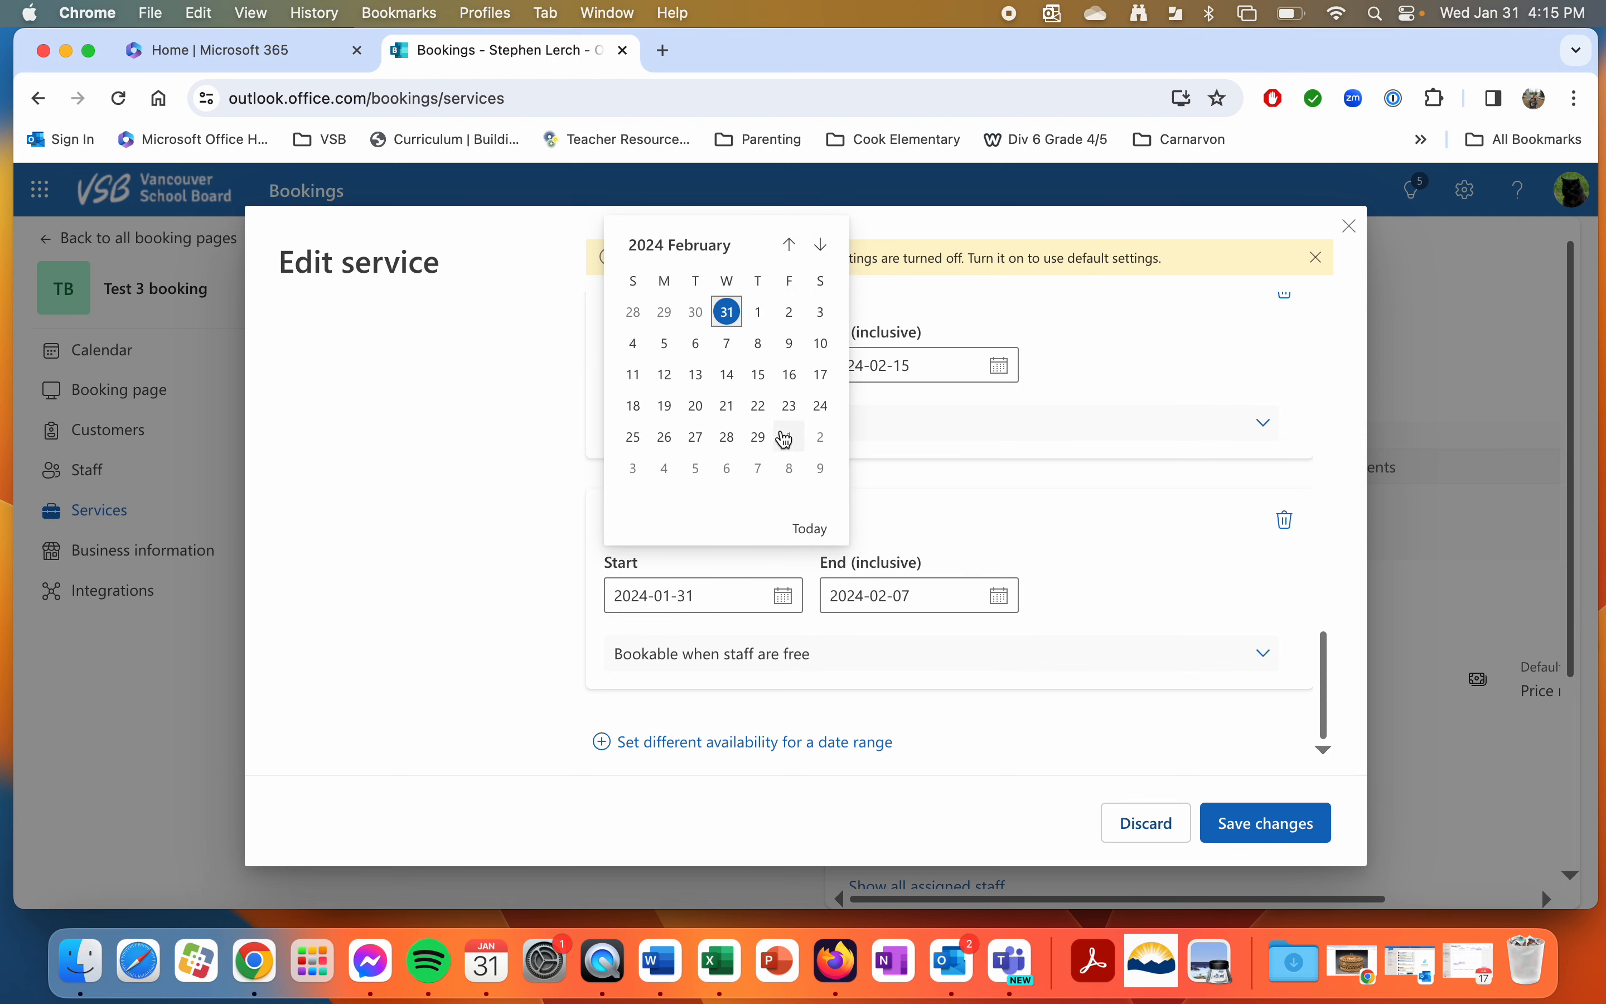
pyautogui.click(790, 376)
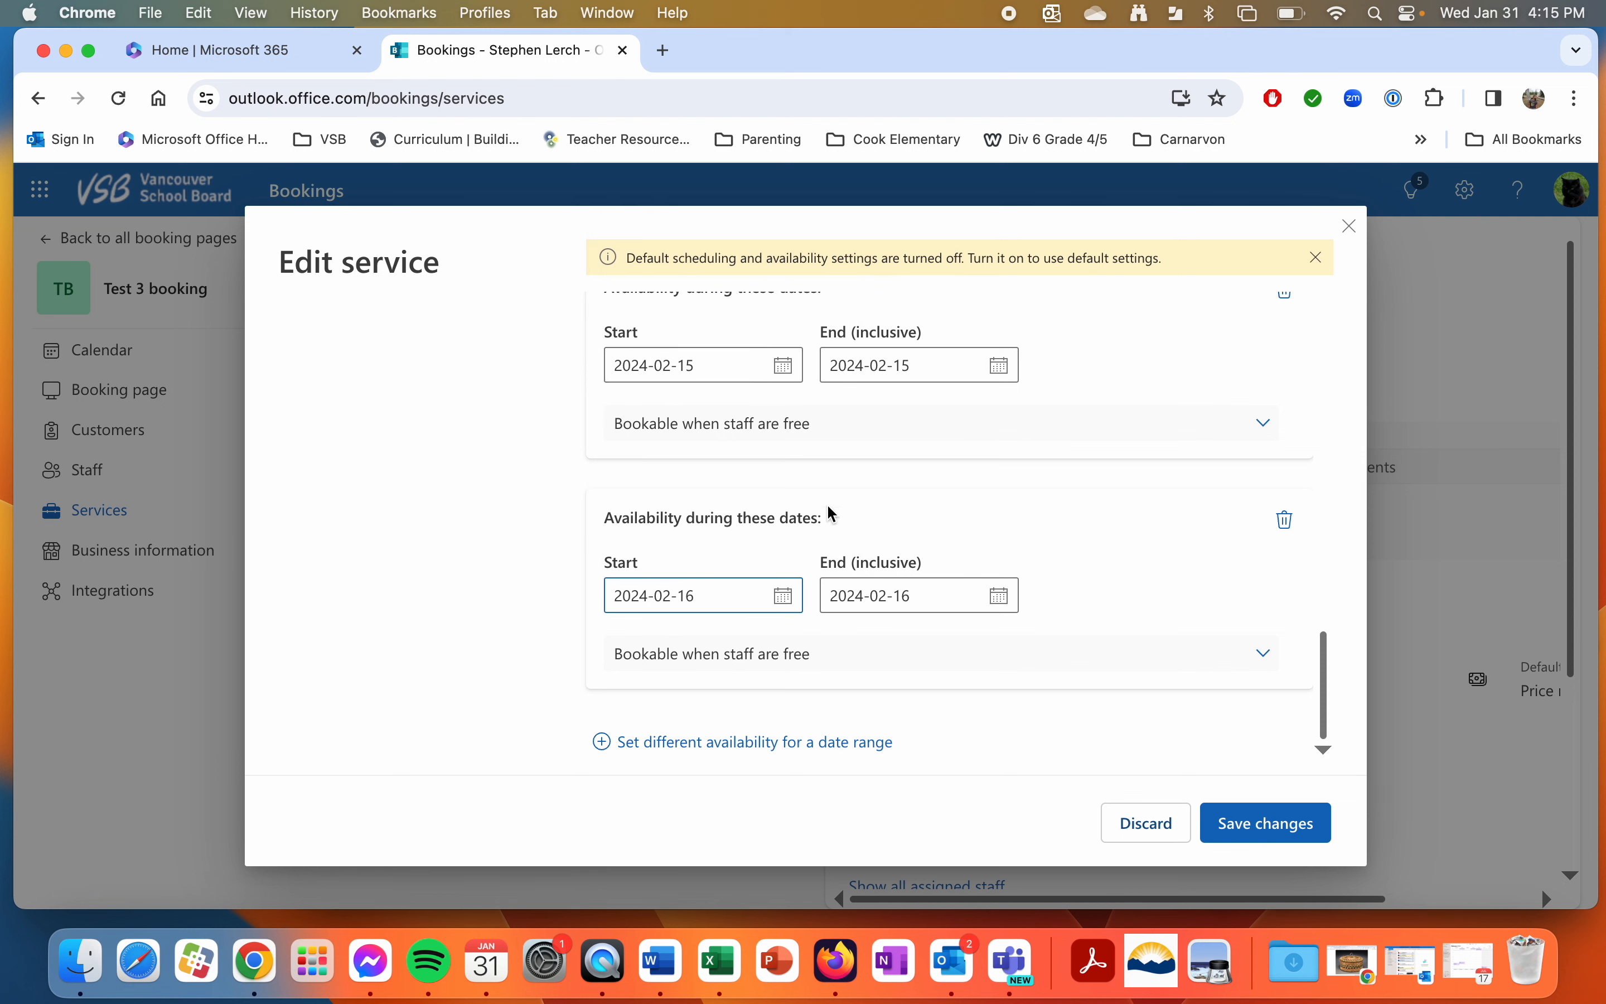
pyautogui.click(892, 594)
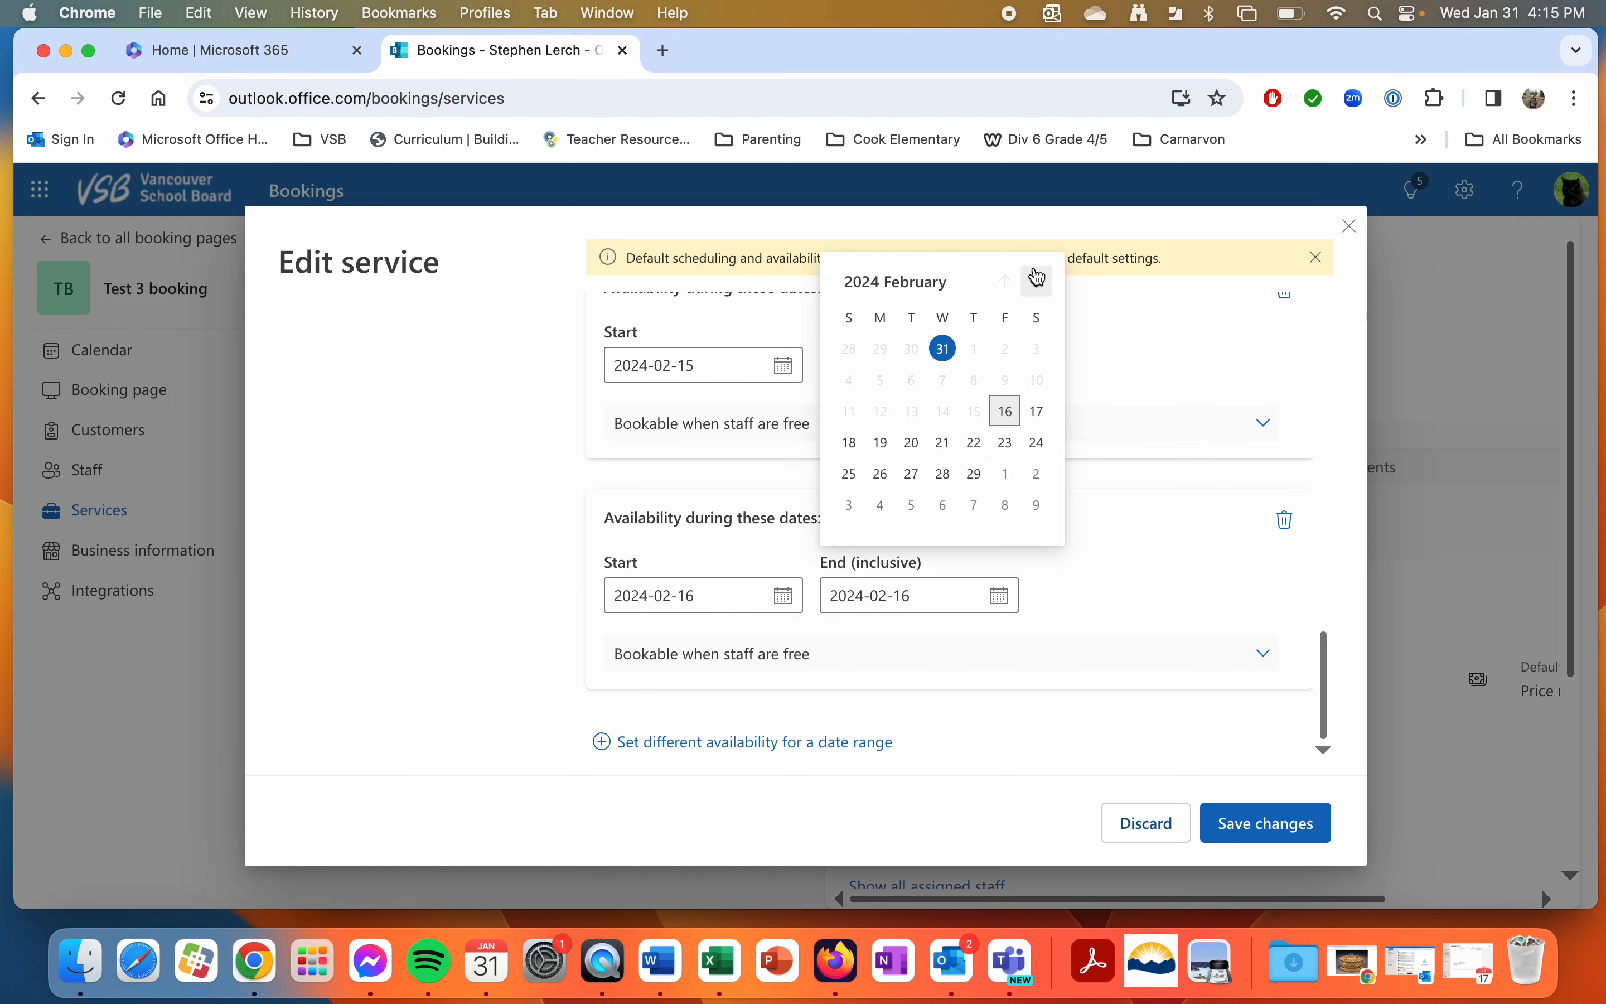
pyautogui.click(1038, 279)
pyautogui.click(1038, 279)
pyautogui.click(1038, 278)
pyautogui.click(1038, 279)
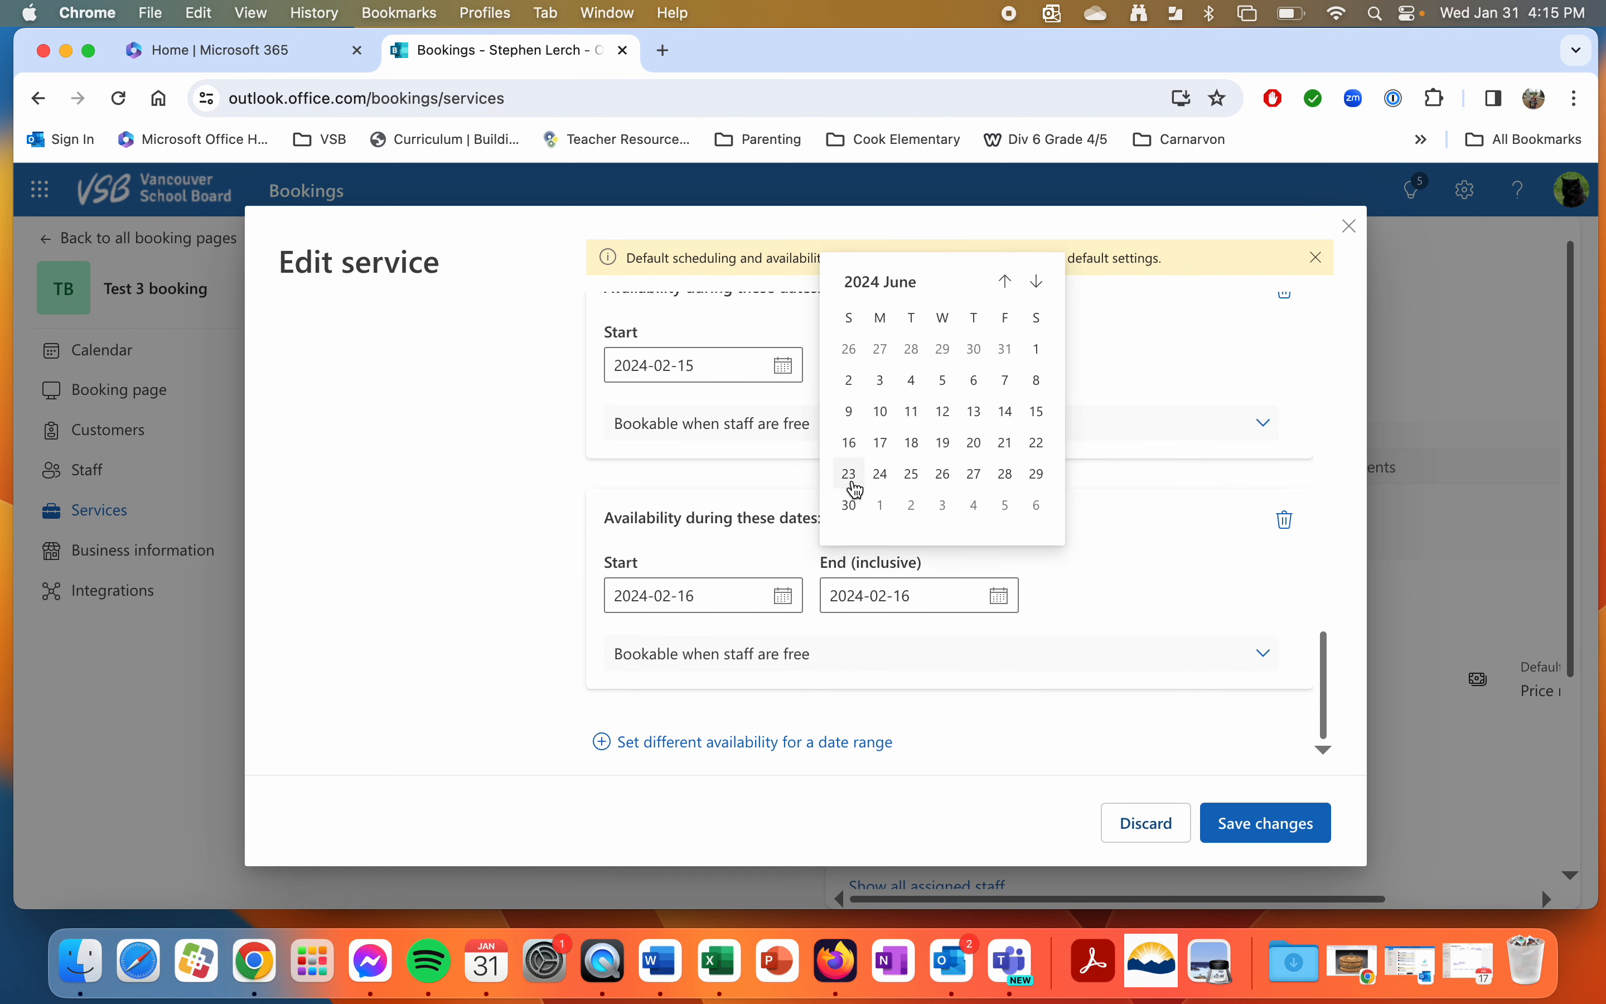
pyautogui.click(850, 504)
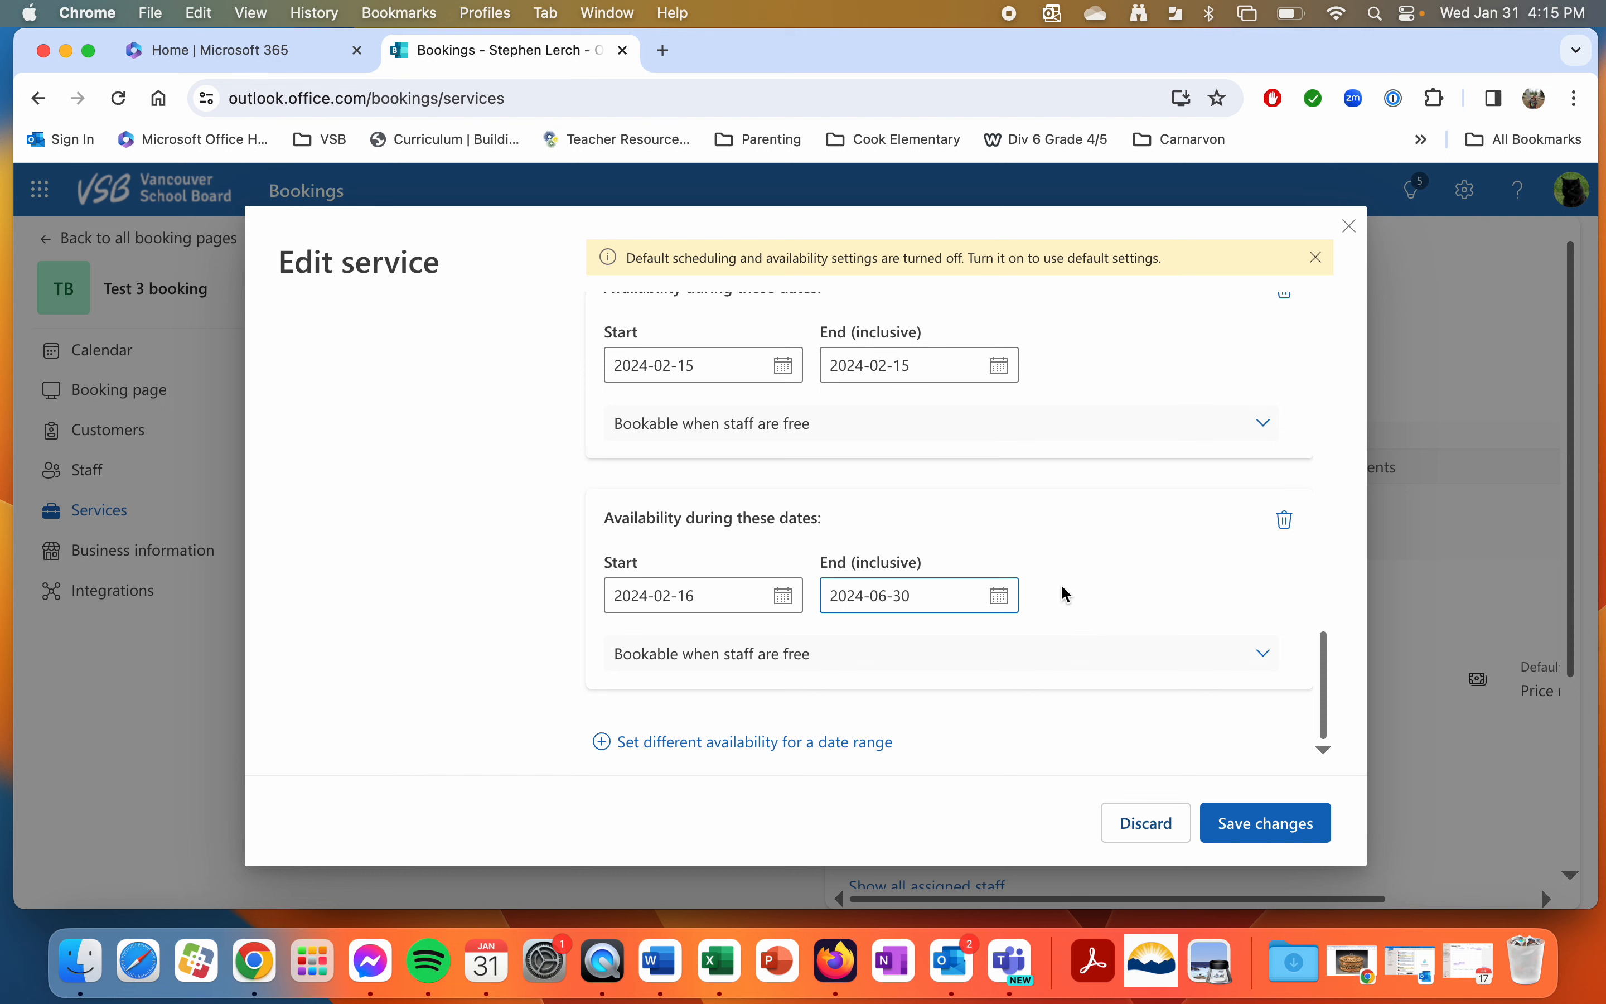
pyautogui.click(1064, 655)
pyautogui.click(871, 735)
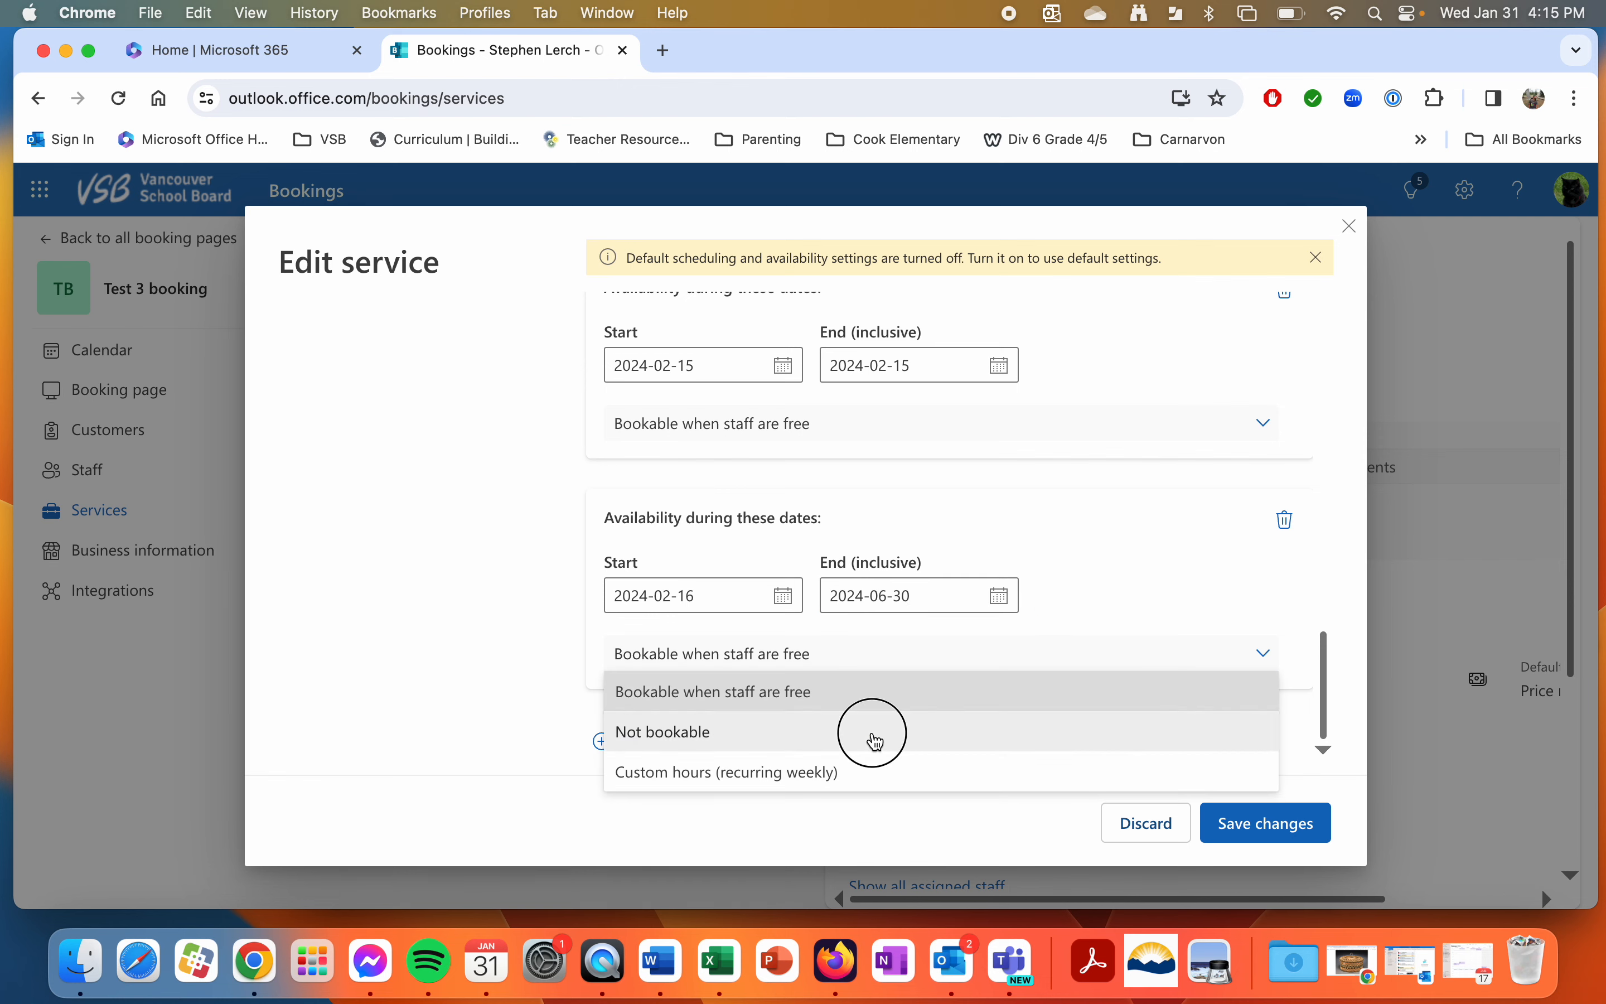
# Review the five availability date ranges from 2024-01-31 through 2024-06-30 and save the service changes
pyautogui.scroll(10, 971, 544)
pyautogui.scroll(-6, 971, 545)
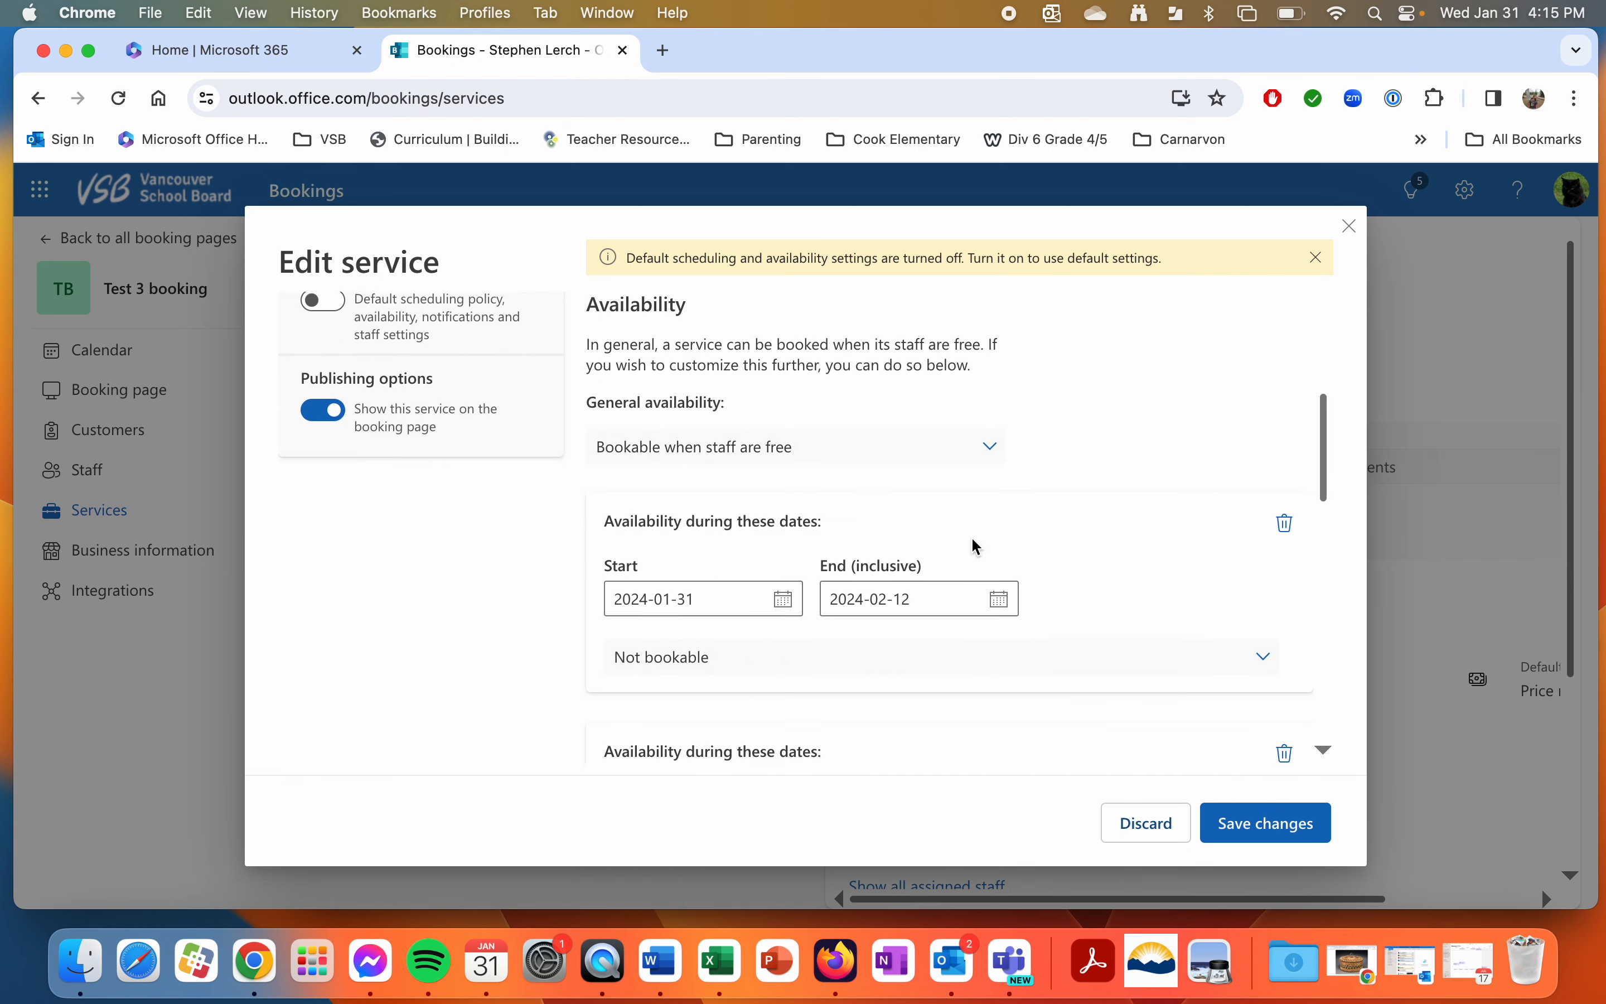
pyautogui.scroll(-1, 971, 545)
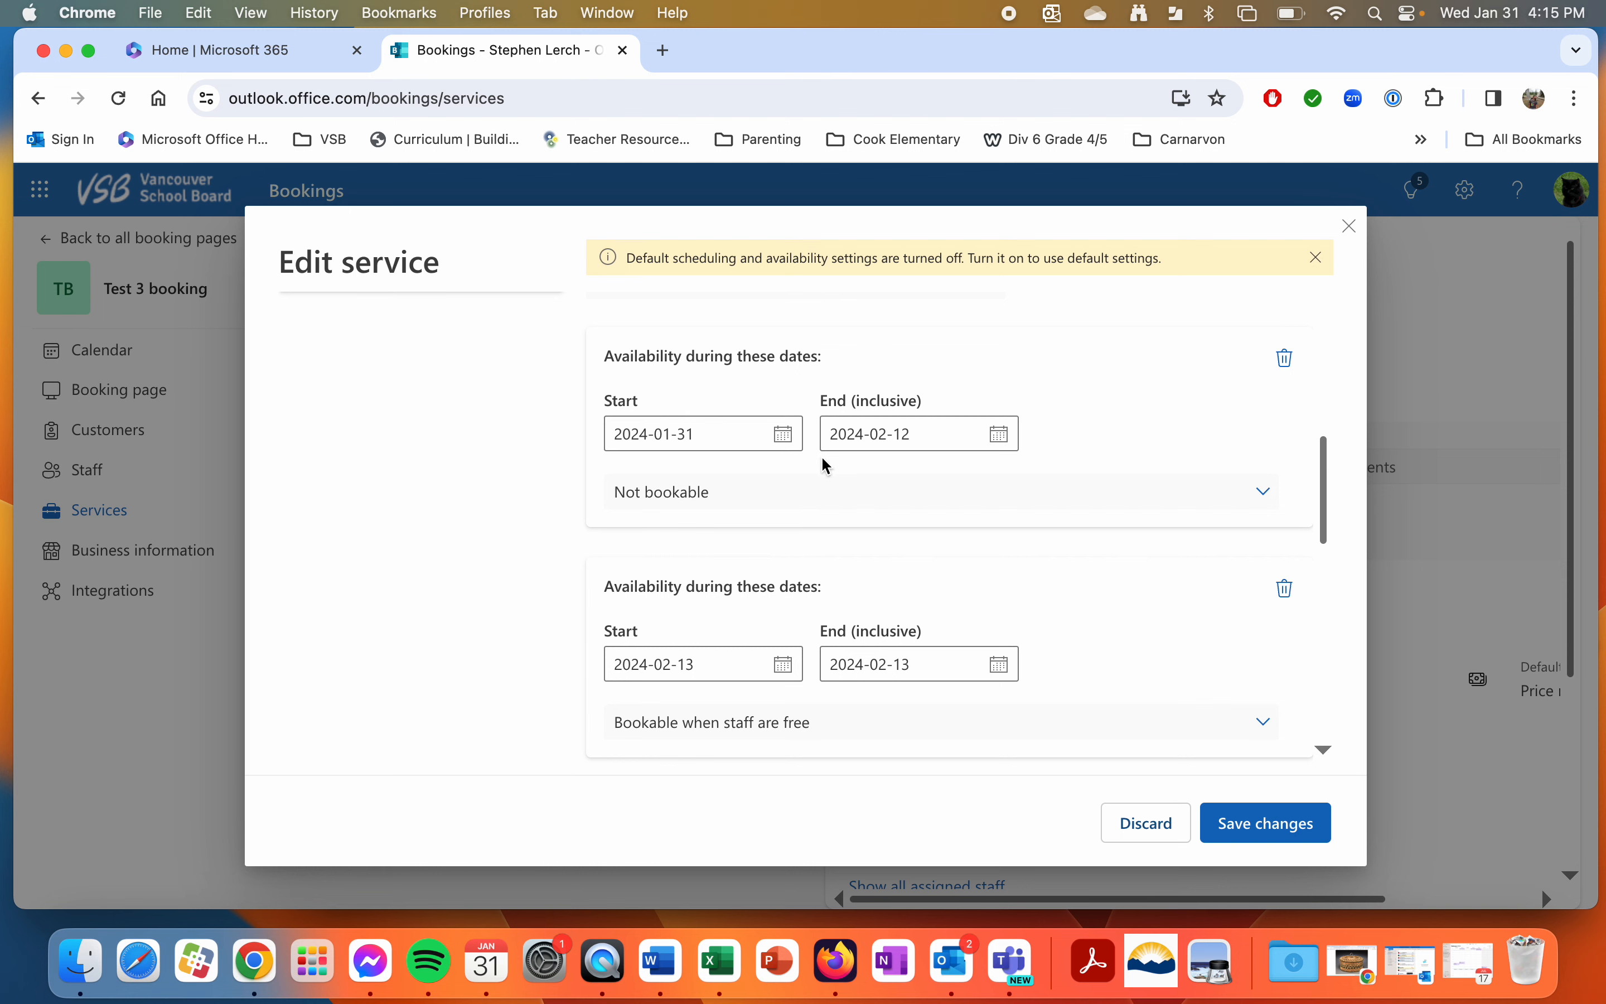
pyautogui.scroll(-1, 920, 435)
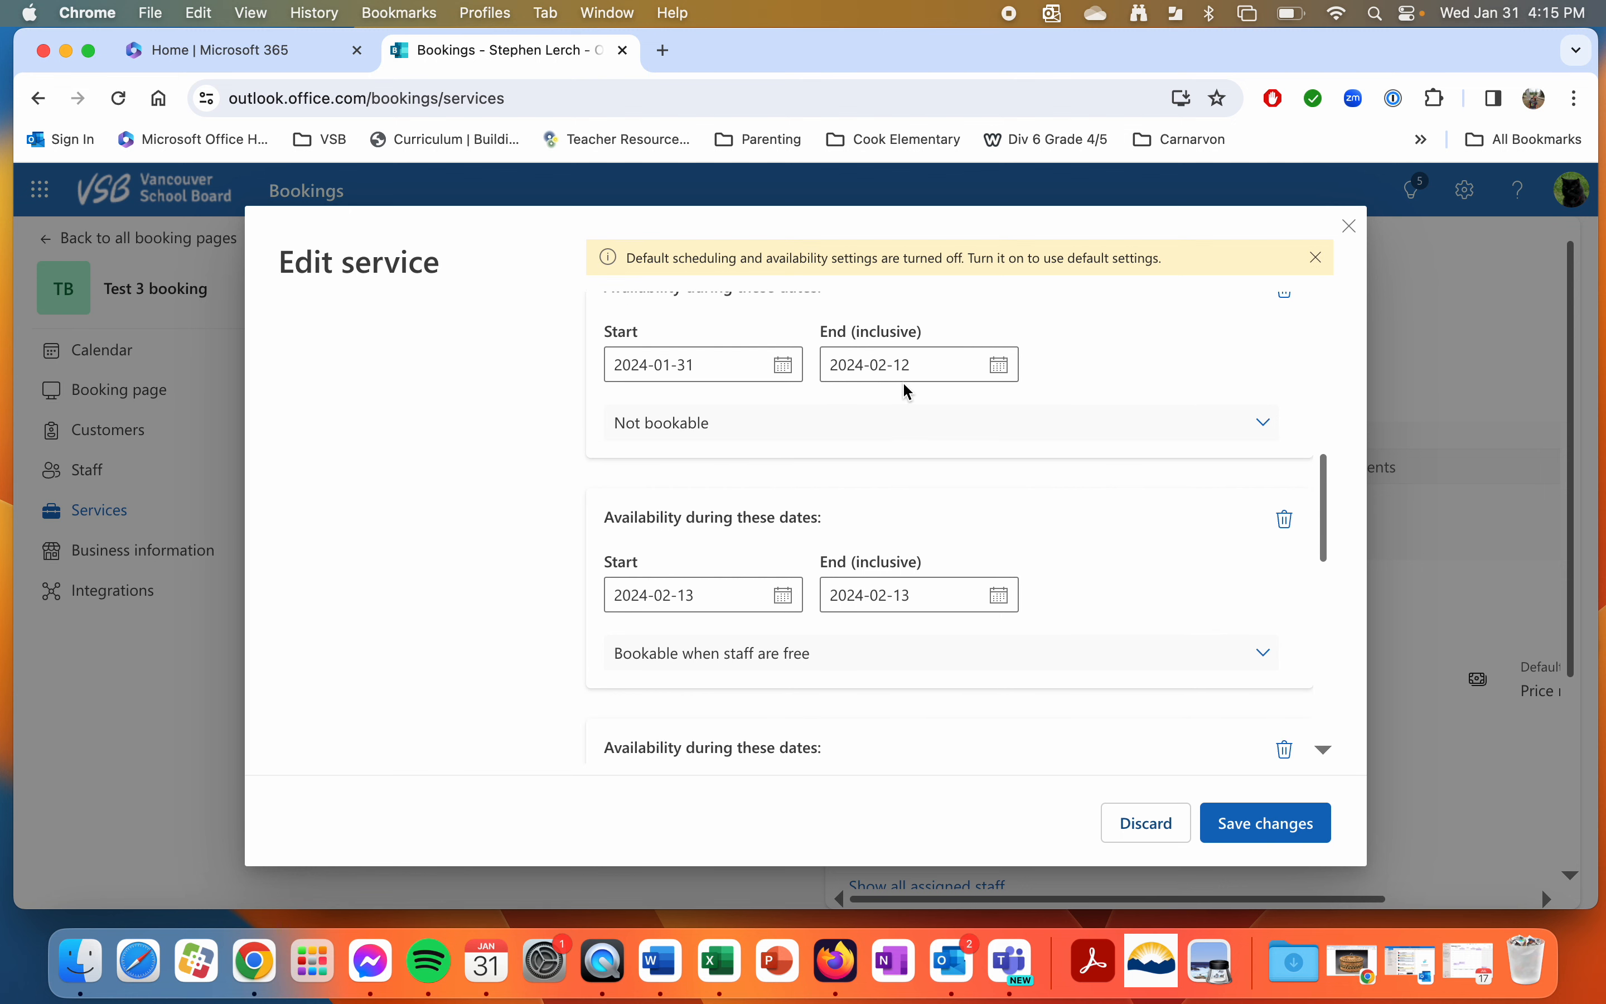
pyautogui.scroll(-2, 903, 385)
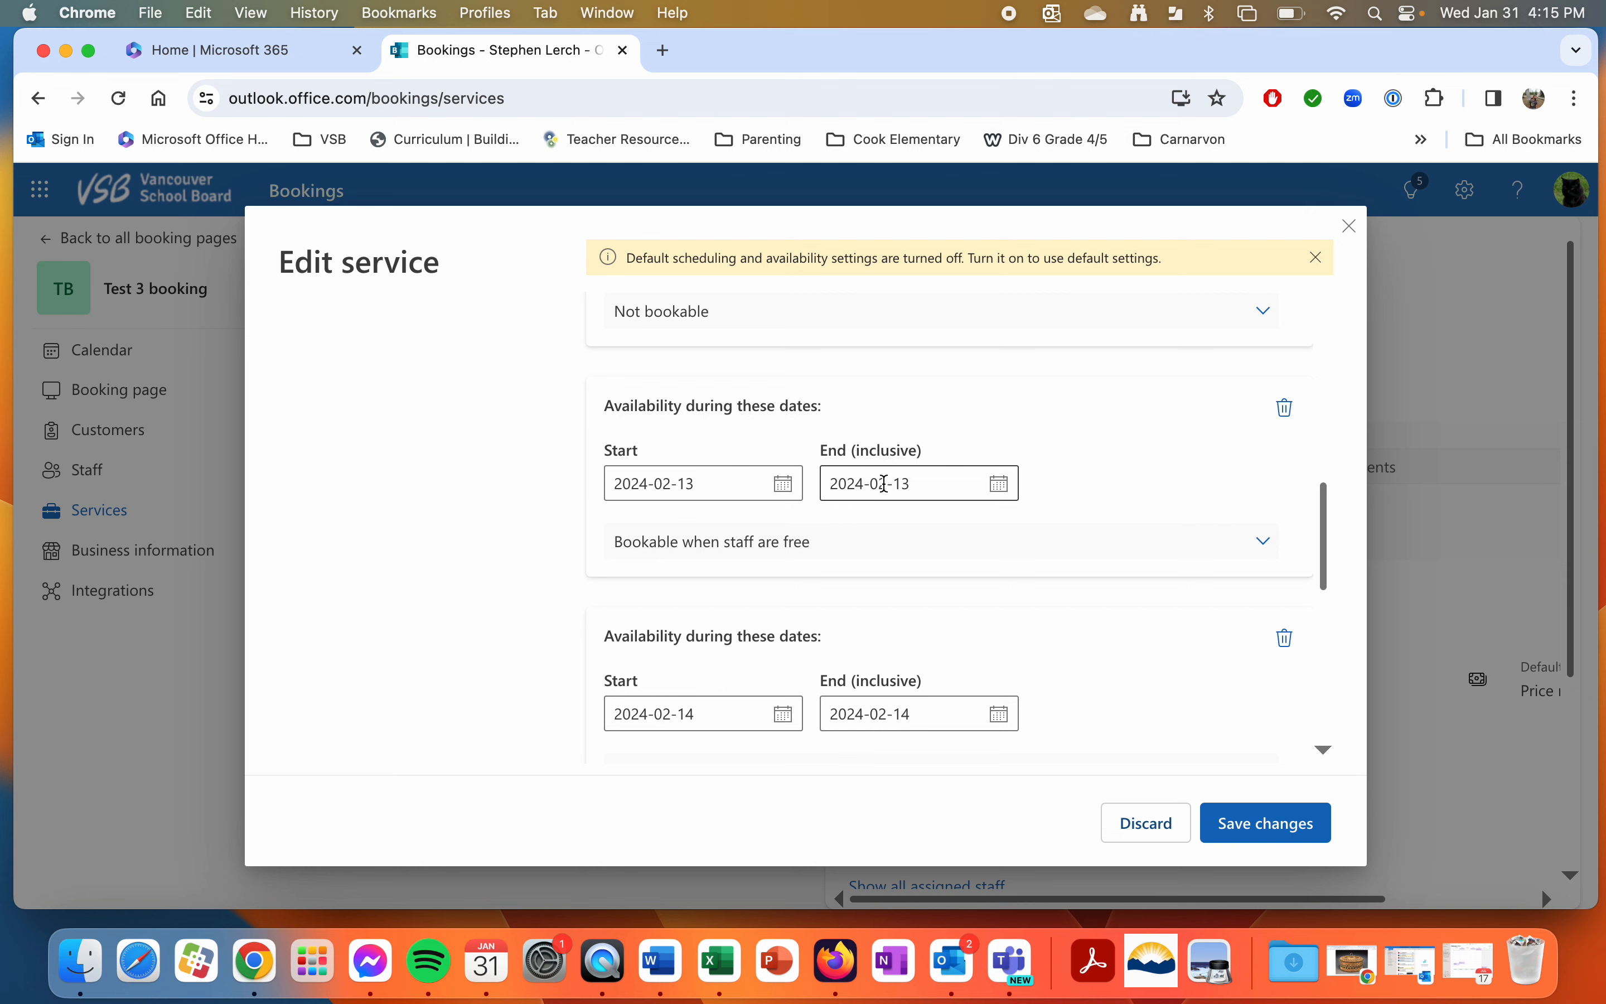
pyautogui.scroll(-4, 828, 548)
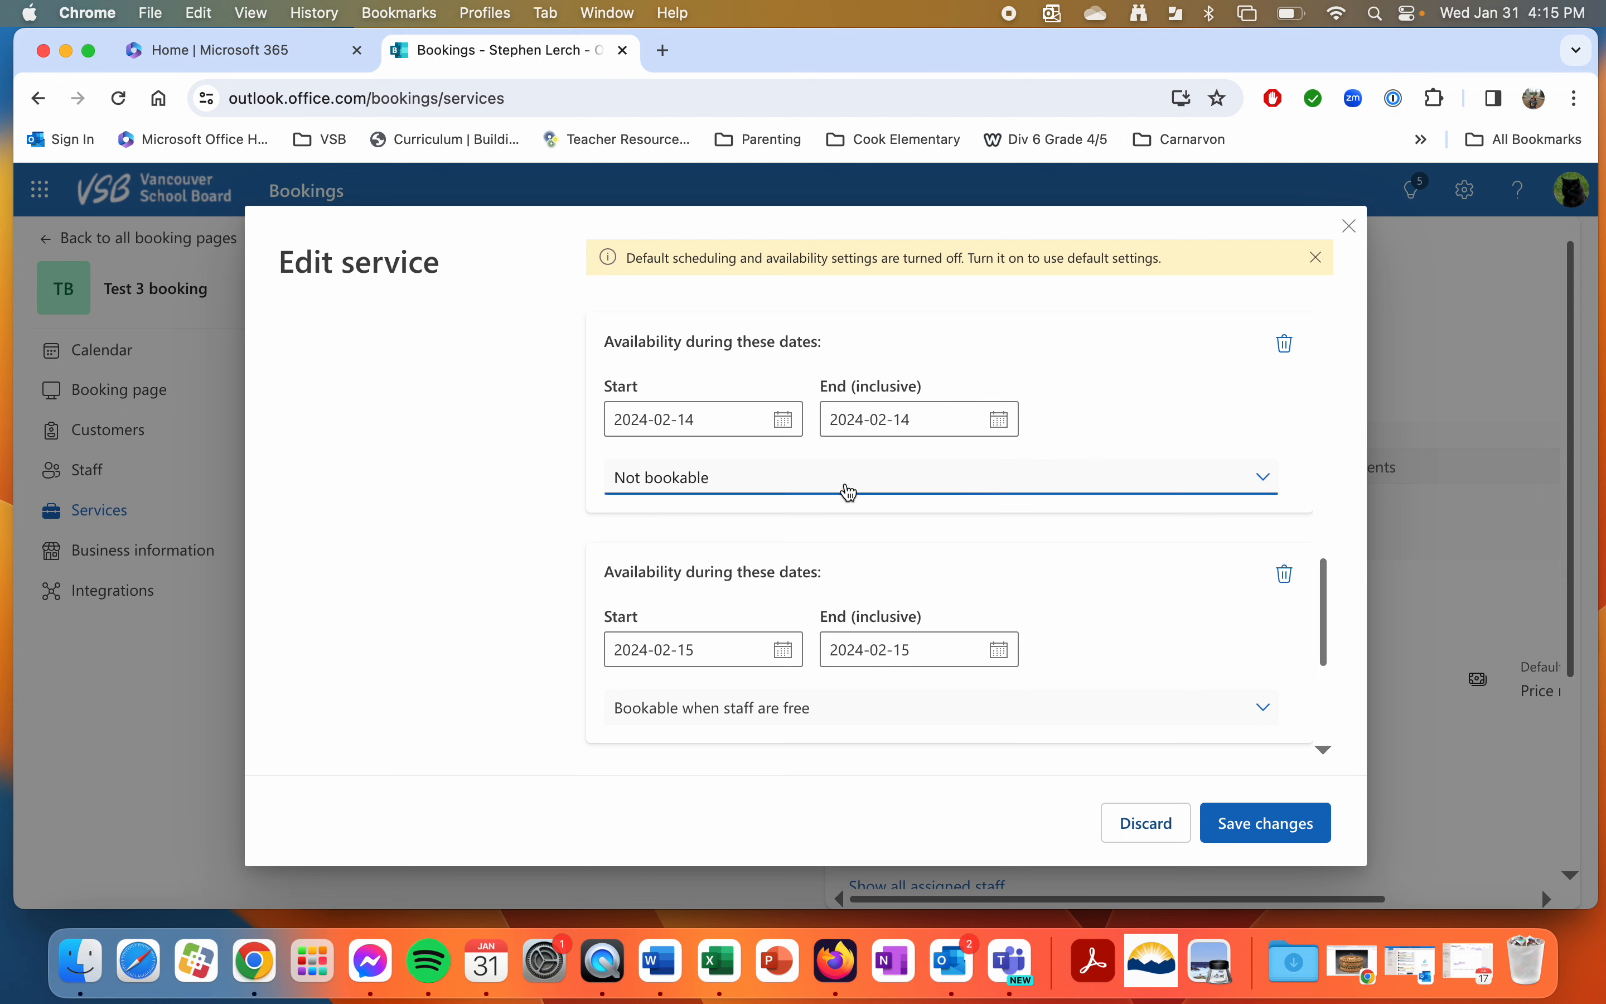
pyautogui.scroll(-1, 849, 492)
pyautogui.scroll(-1, 843, 501)
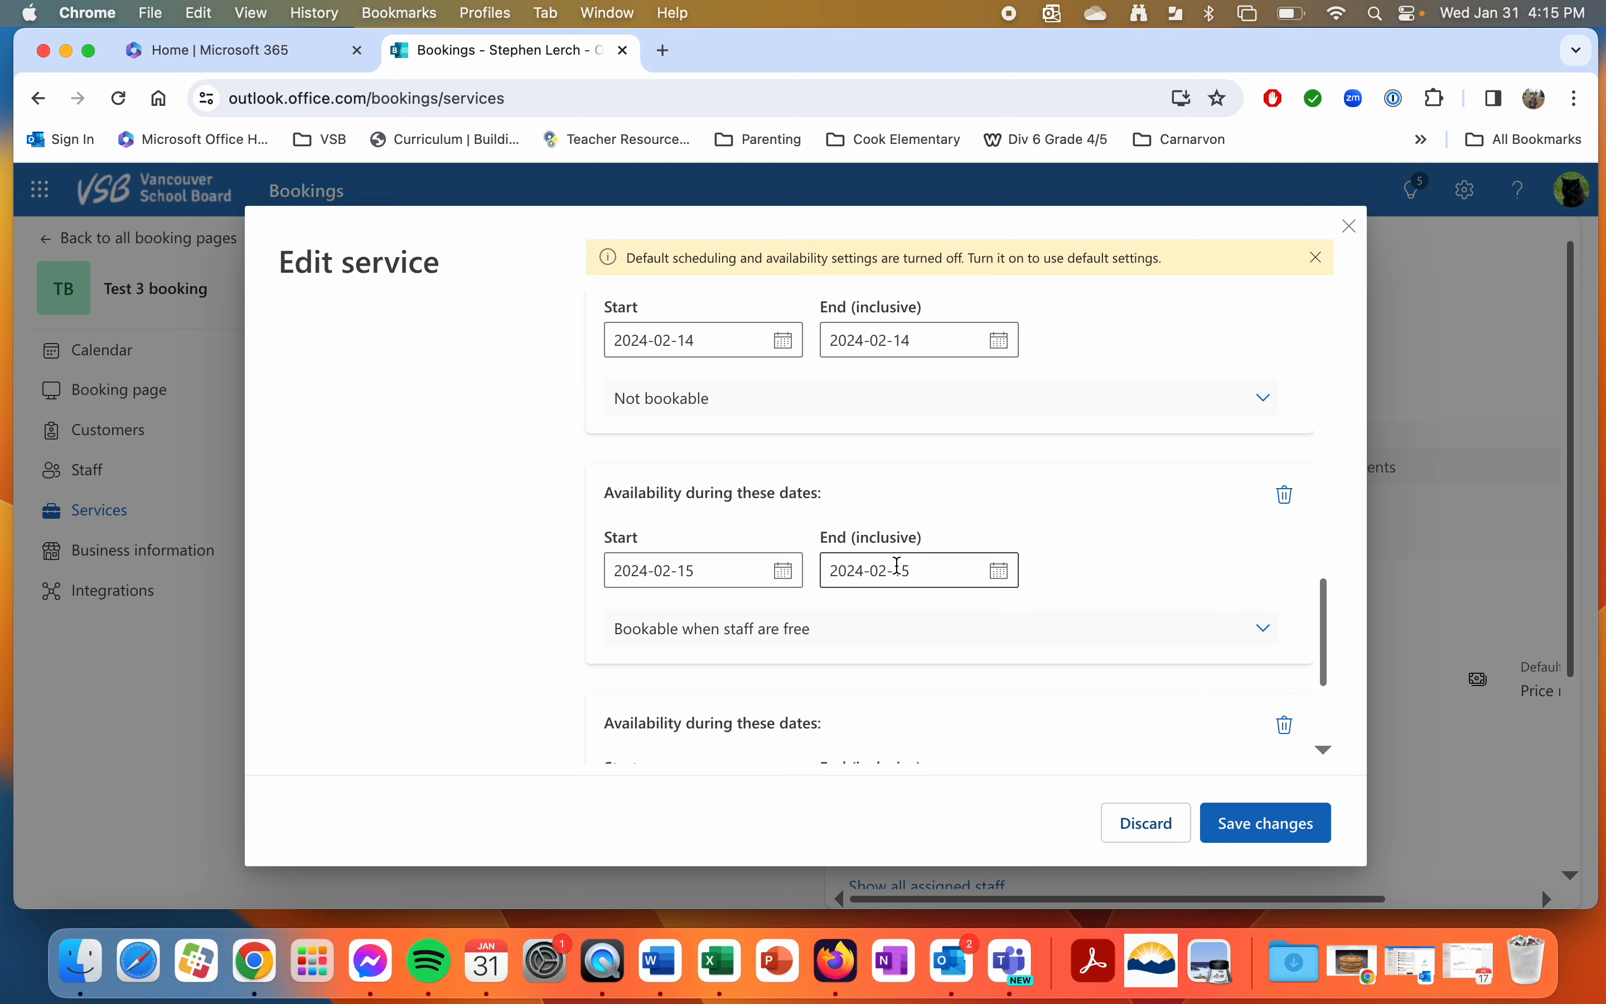
pyautogui.scroll(-1, 897, 565)
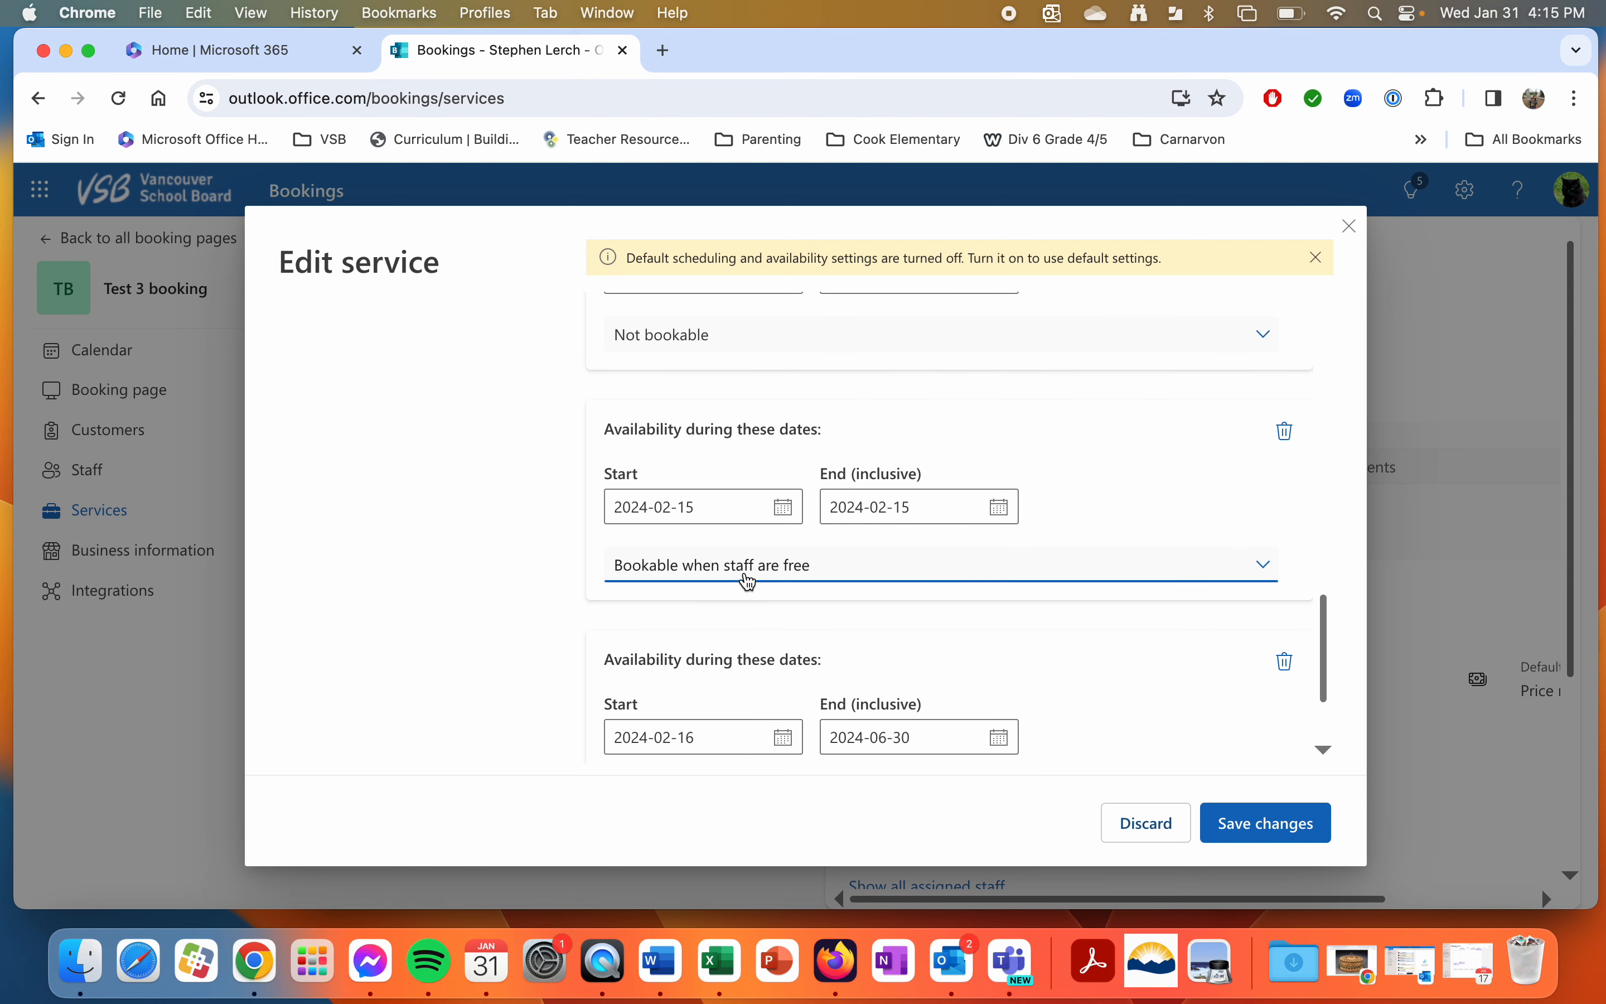
pyautogui.scroll(-1, 866, 563)
pyautogui.scroll(-1, 866, 563)
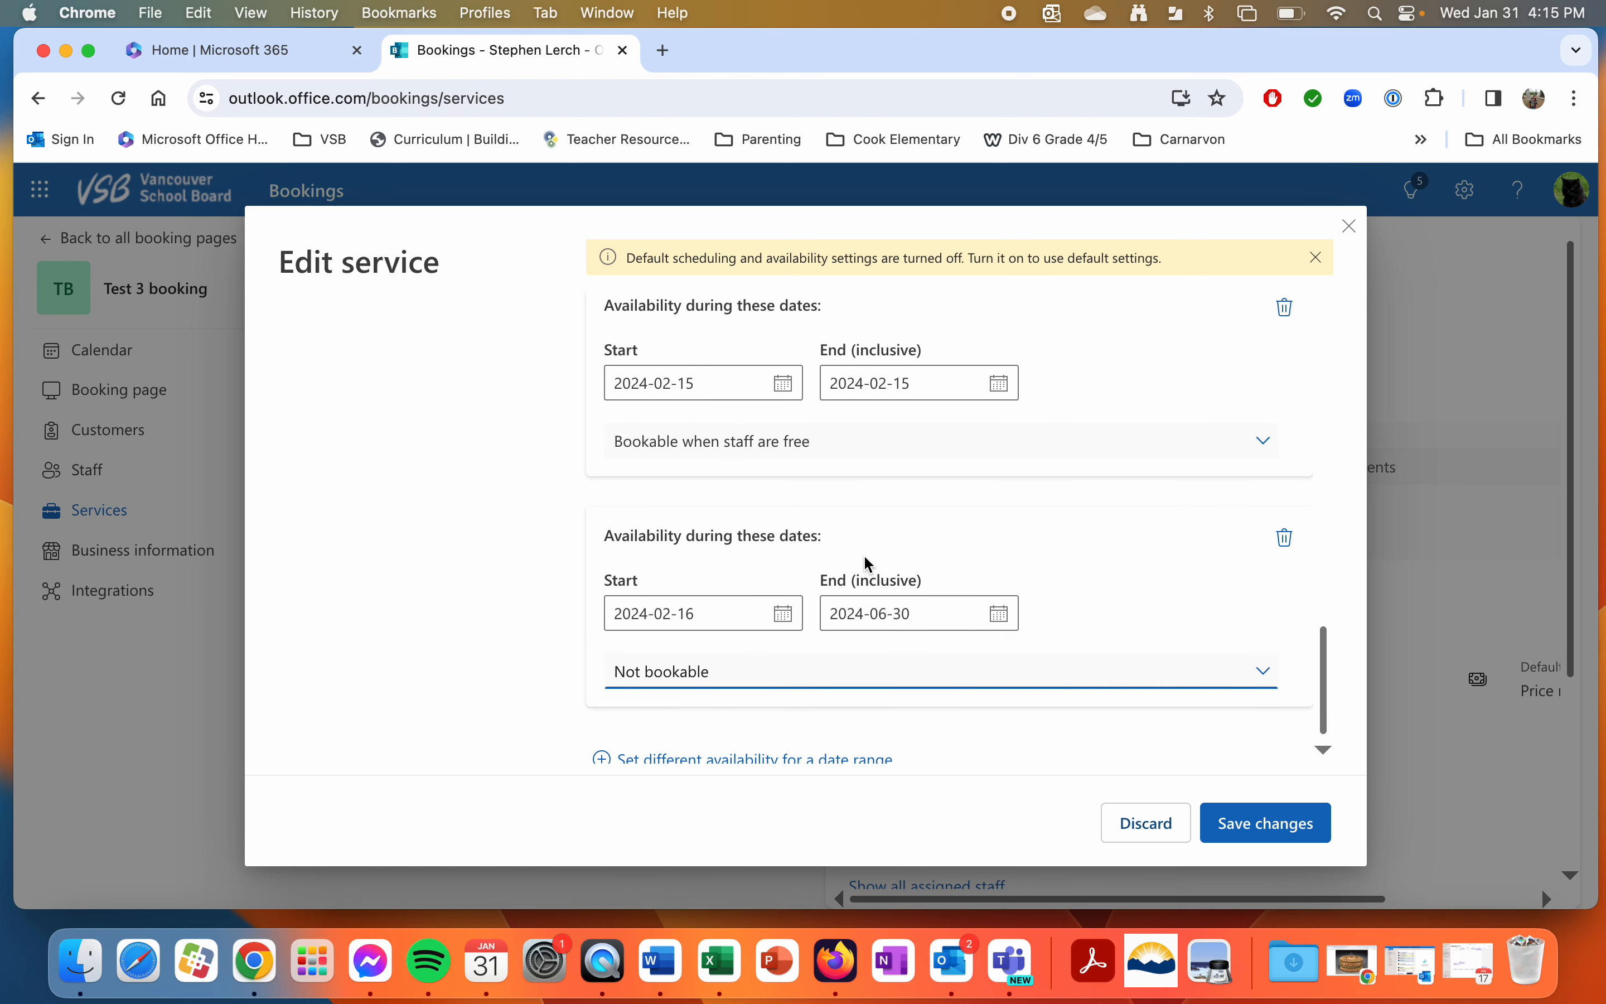
pyautogui.scroll(-1, 873, 611)
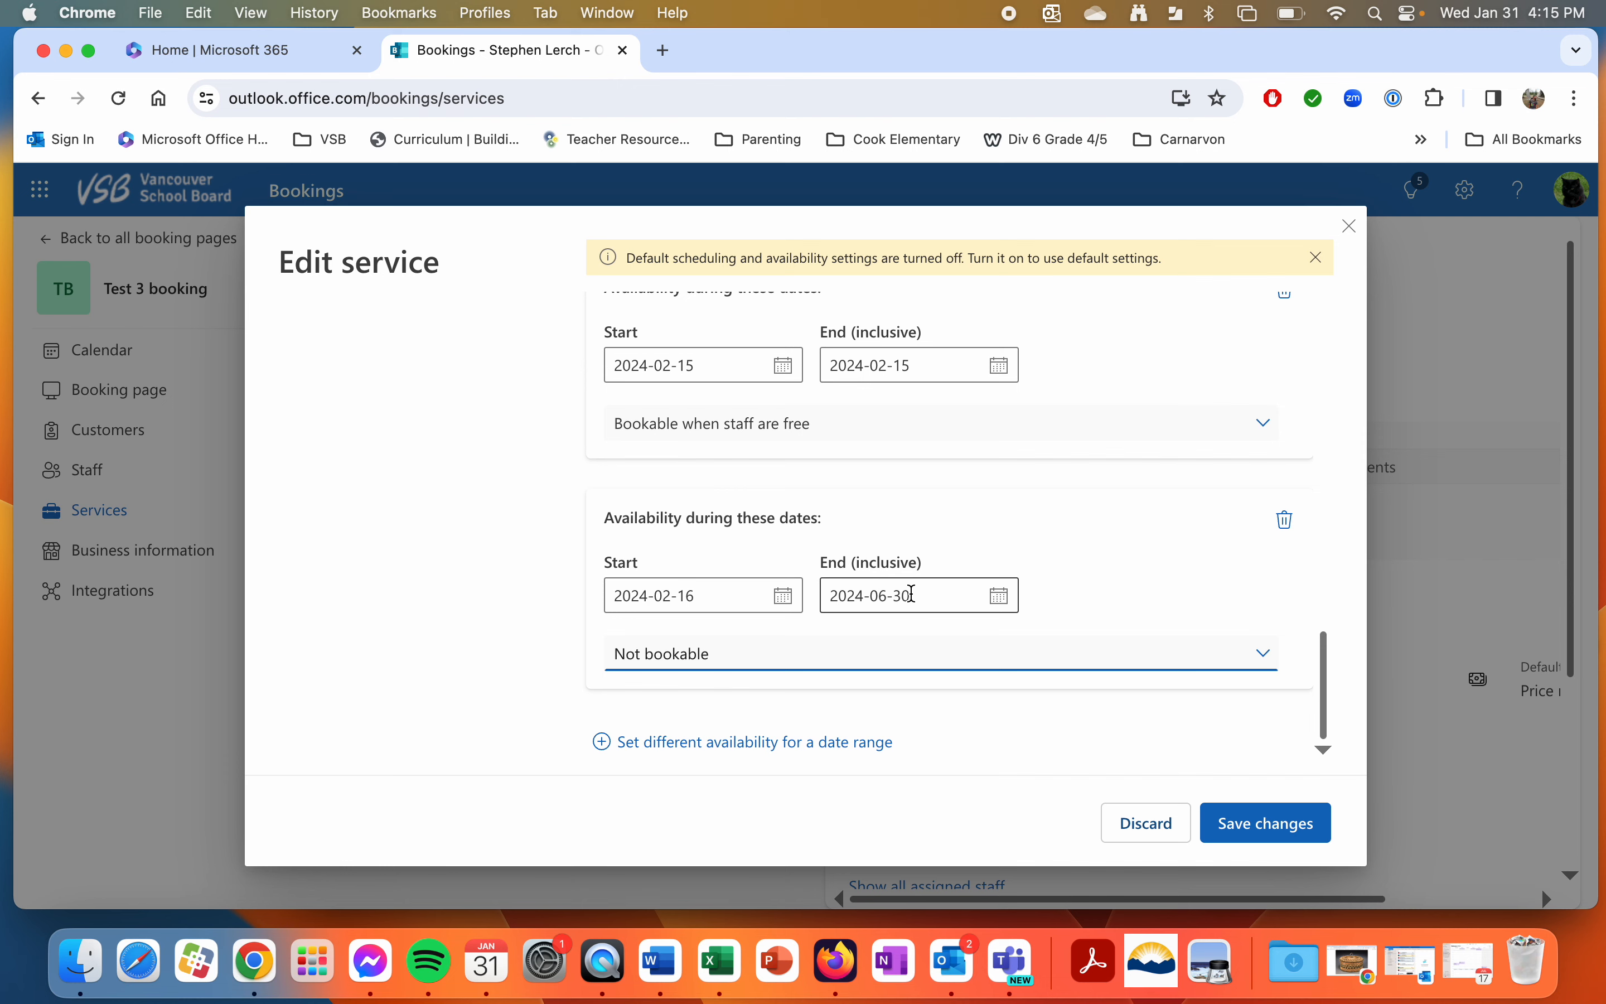
pyautogui.click(1265, 832)
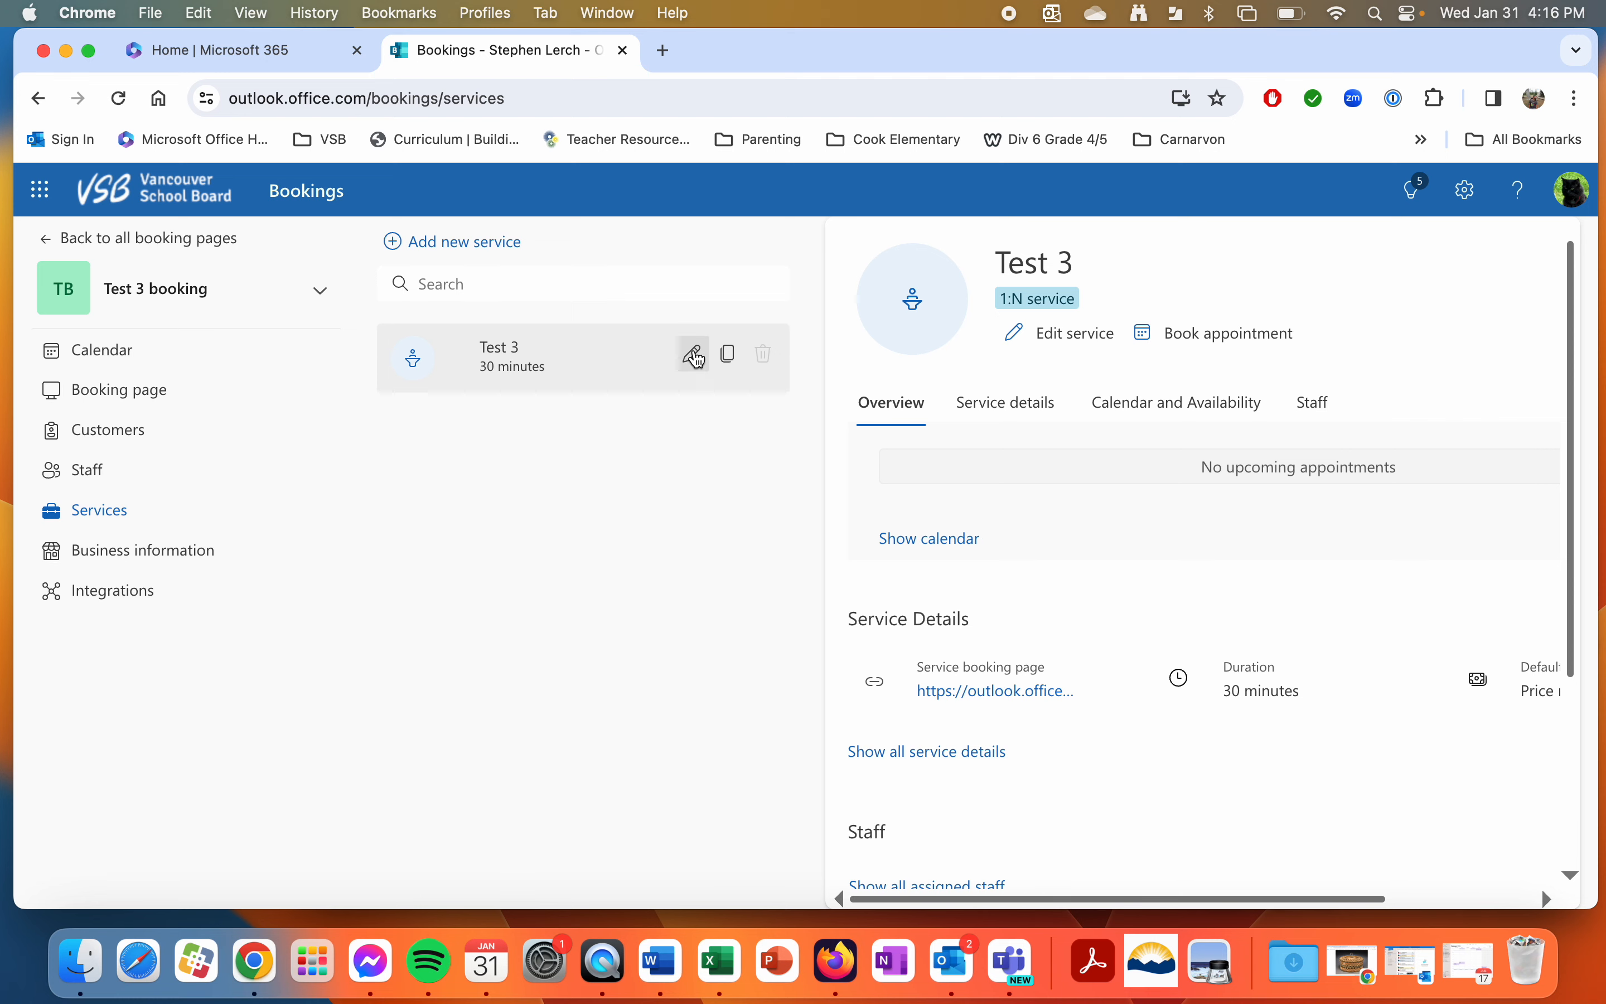
# Reopen the Test 3 service for editing and review its basic details, scheduling policy and availability options
pyautogui.click(693, 356)
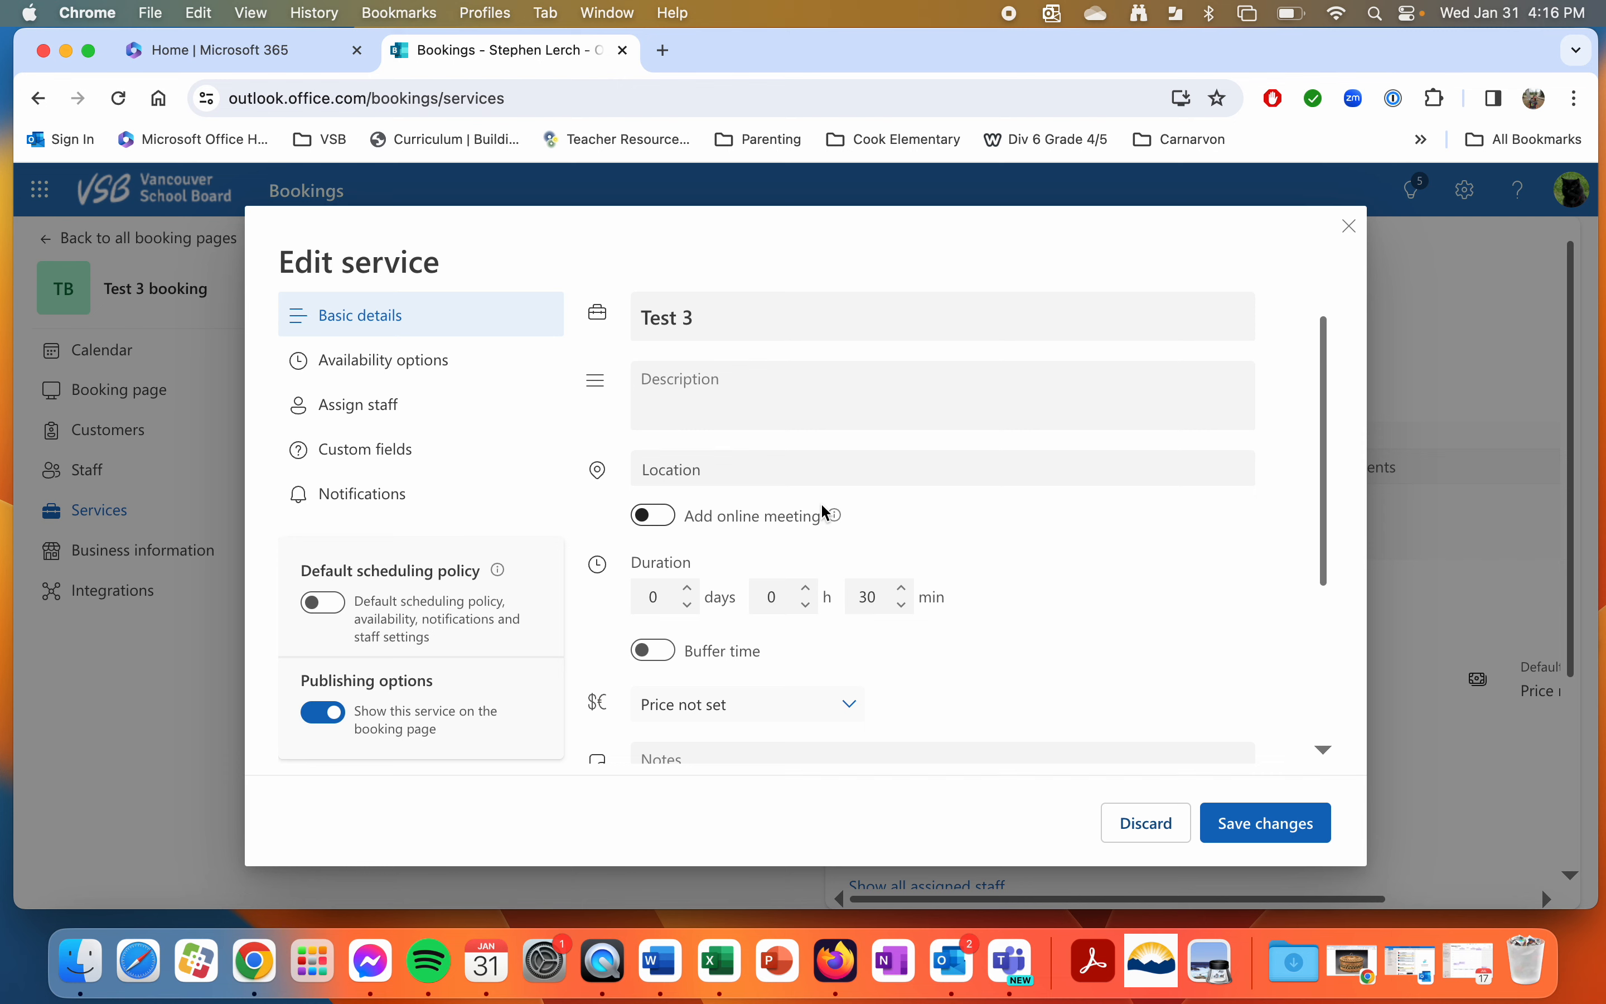
pyautogui.scroll(-5, 821, 504)
pyautogui.scroll(5, 692, 617)
pyautogui.click(428, 361)
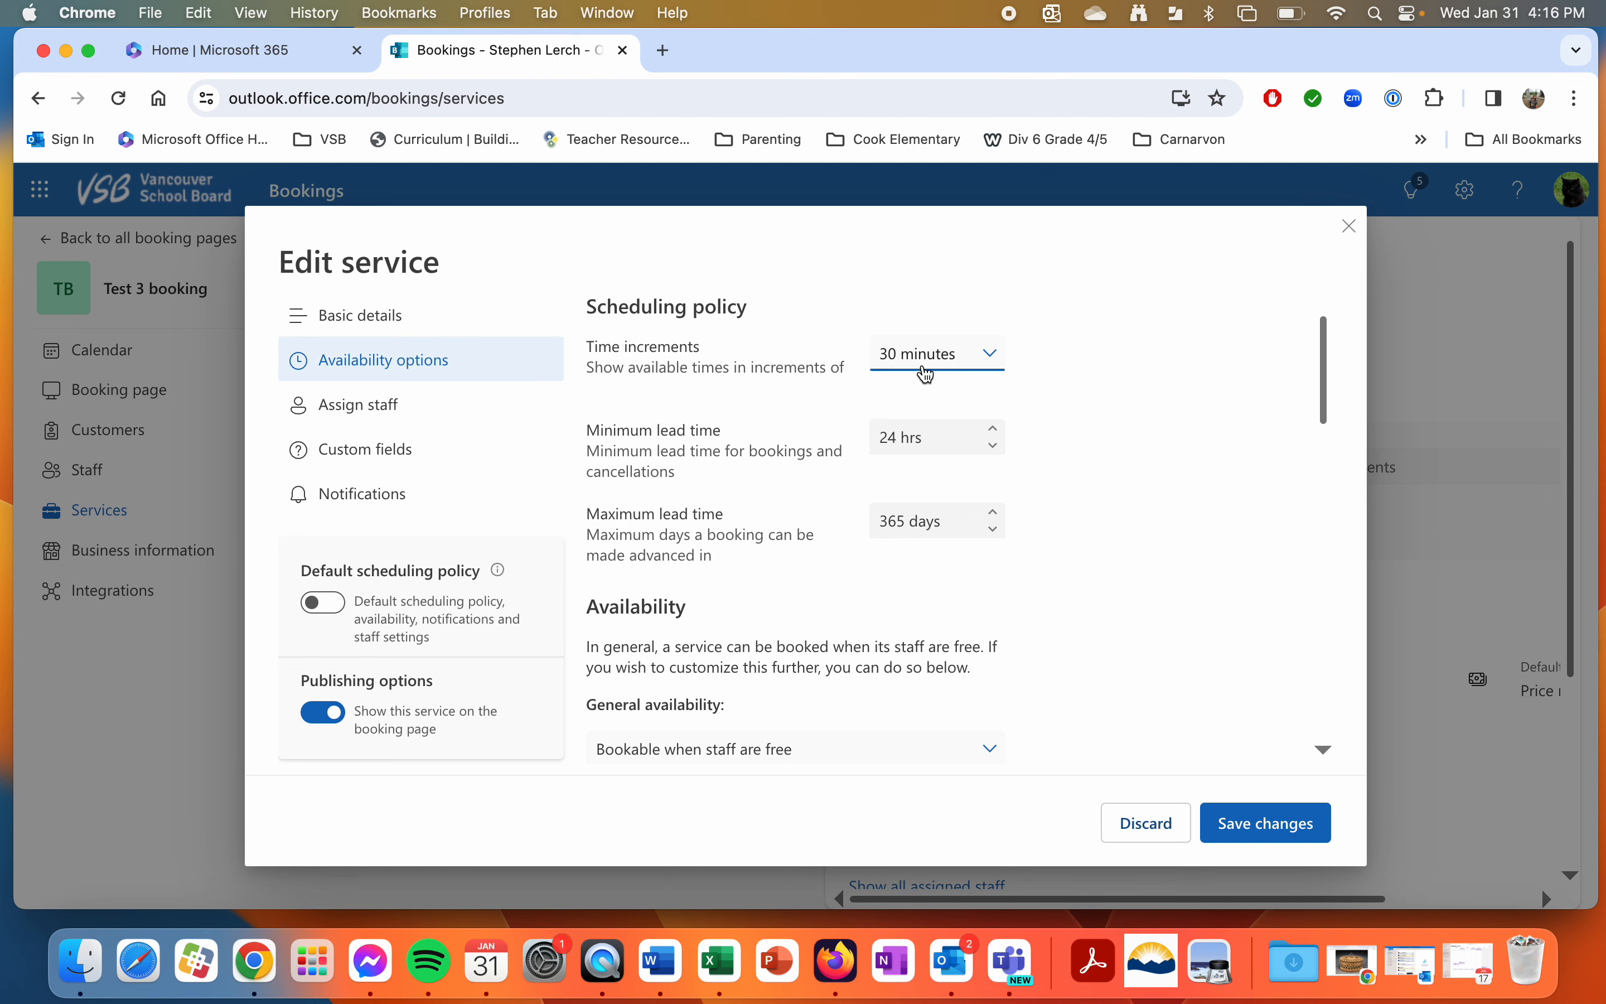
pyautogui.scroll(-3, 857, 522)
pyautogui.scroll(-5, 856, 523)
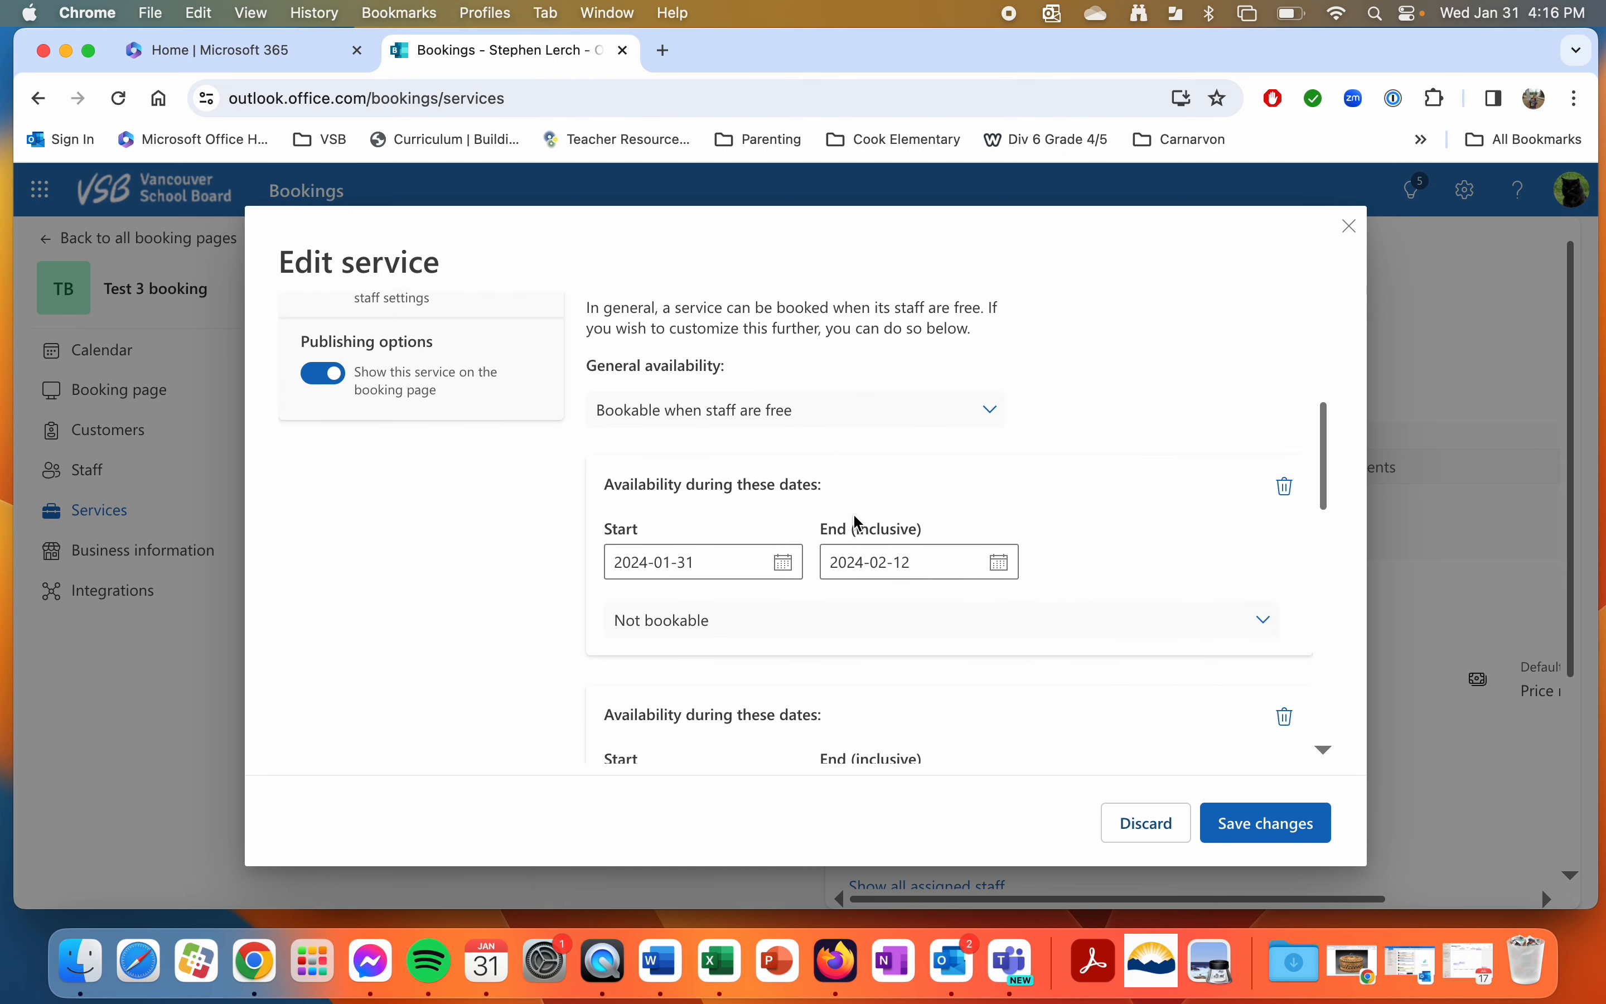
pyautogui.scroll(-5, 855, 515)
pyautogui.scroll(10, 854, 515)
pyautogui.scroll(3, 852, 511)
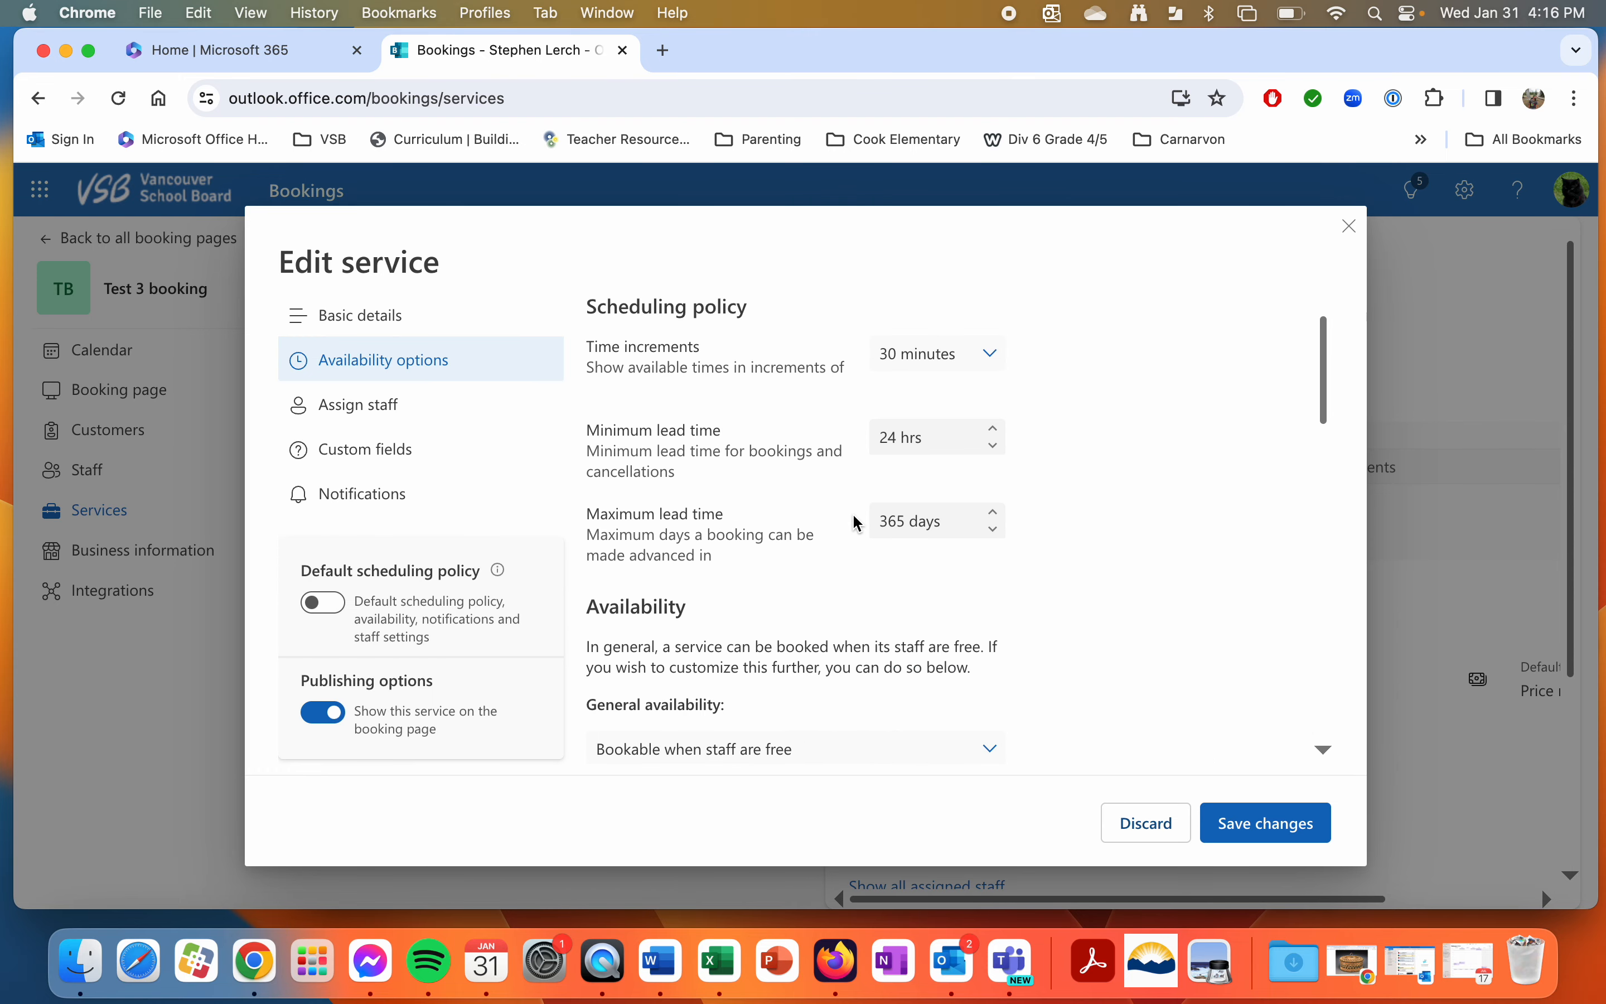
# Make the phone number and customer notes required in the service's customer information
pyautogui.click(418, 419)
pyautogui.click(407, 452)
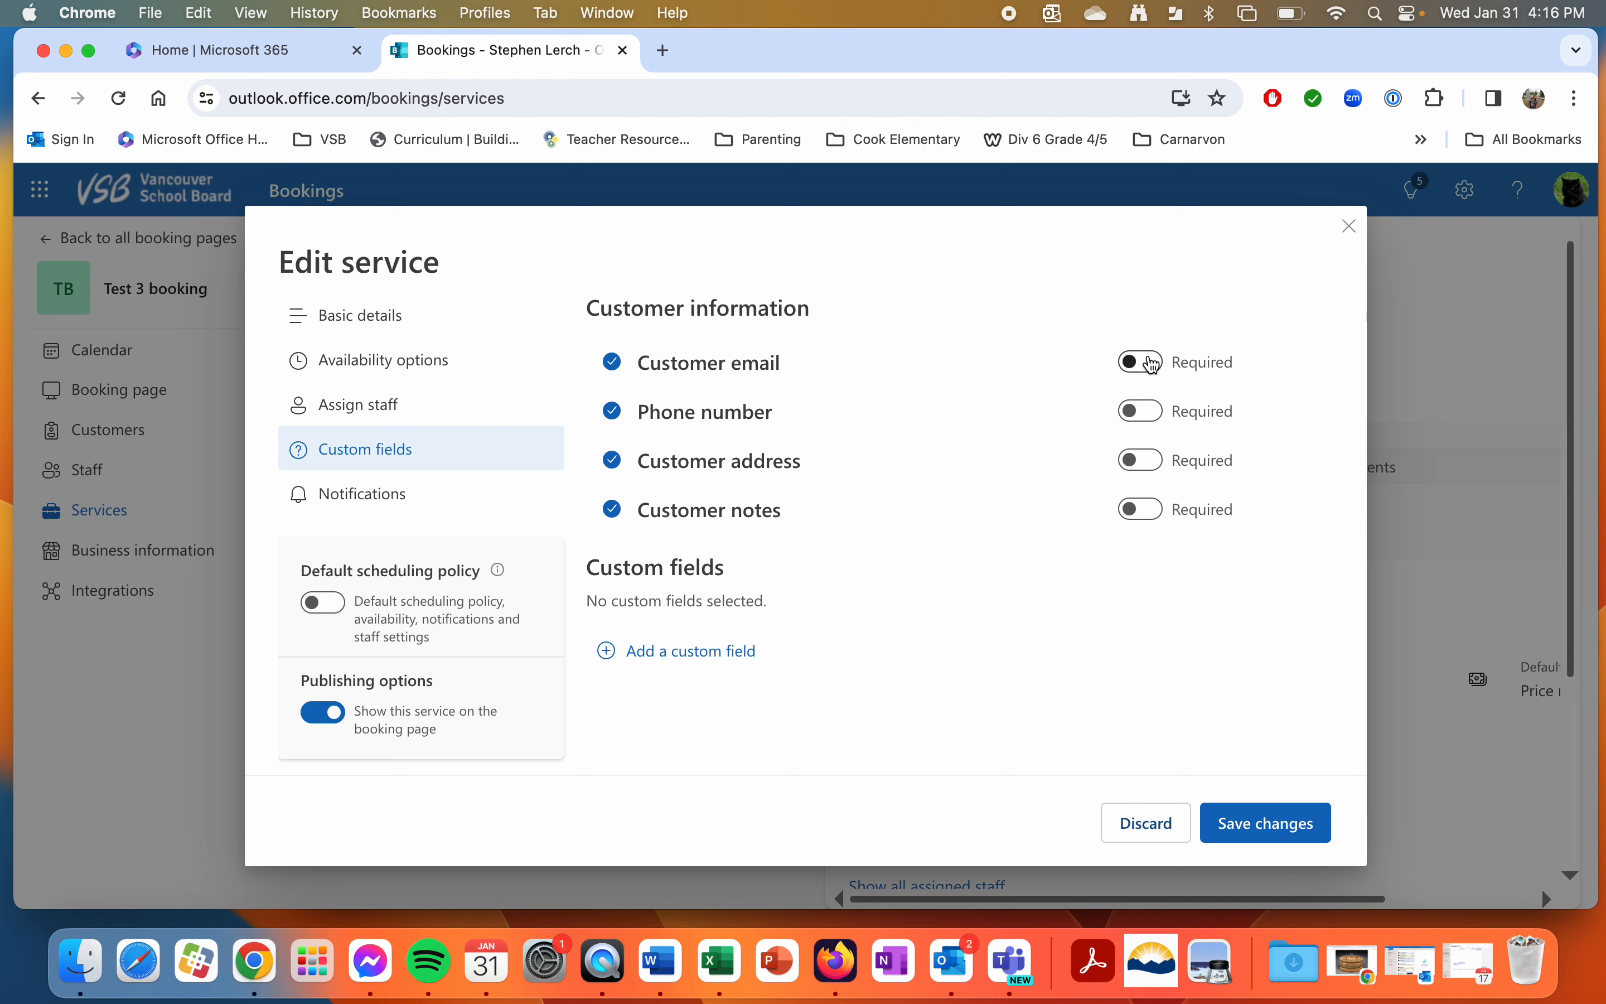
pyautogui.click(1149, 413)
pyautogui.click(1151, 511)
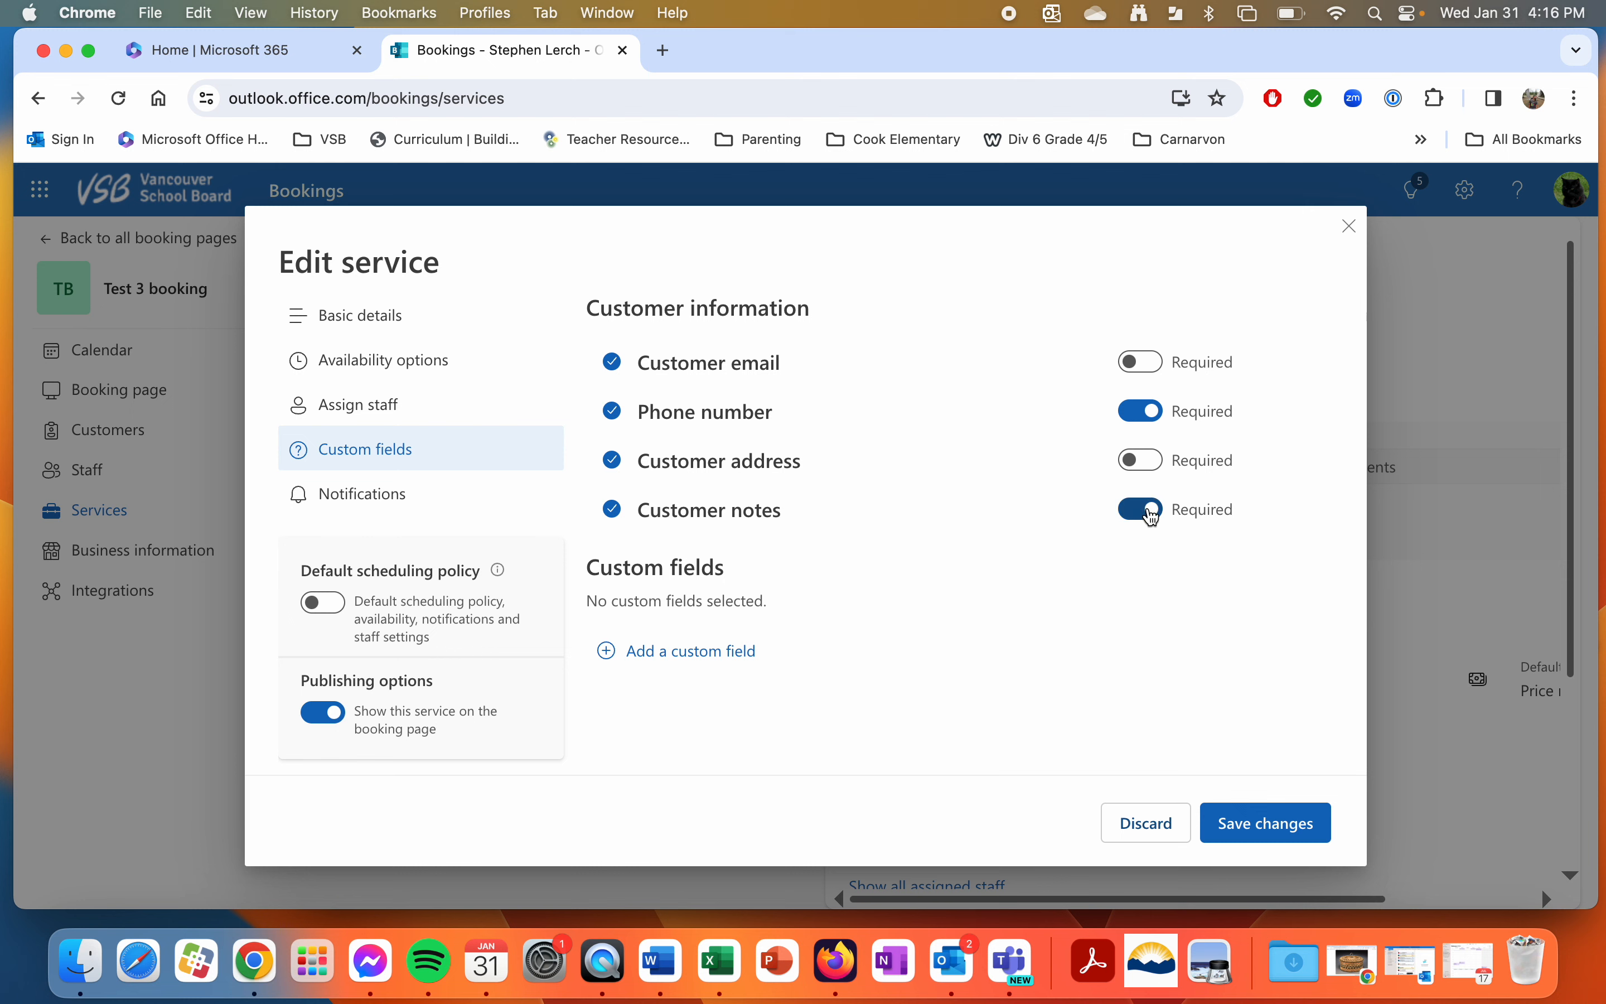
# Review the service's email confirmation, reminder and follow-up notification settings and save the service changes
pyautogui.click(416, 511)
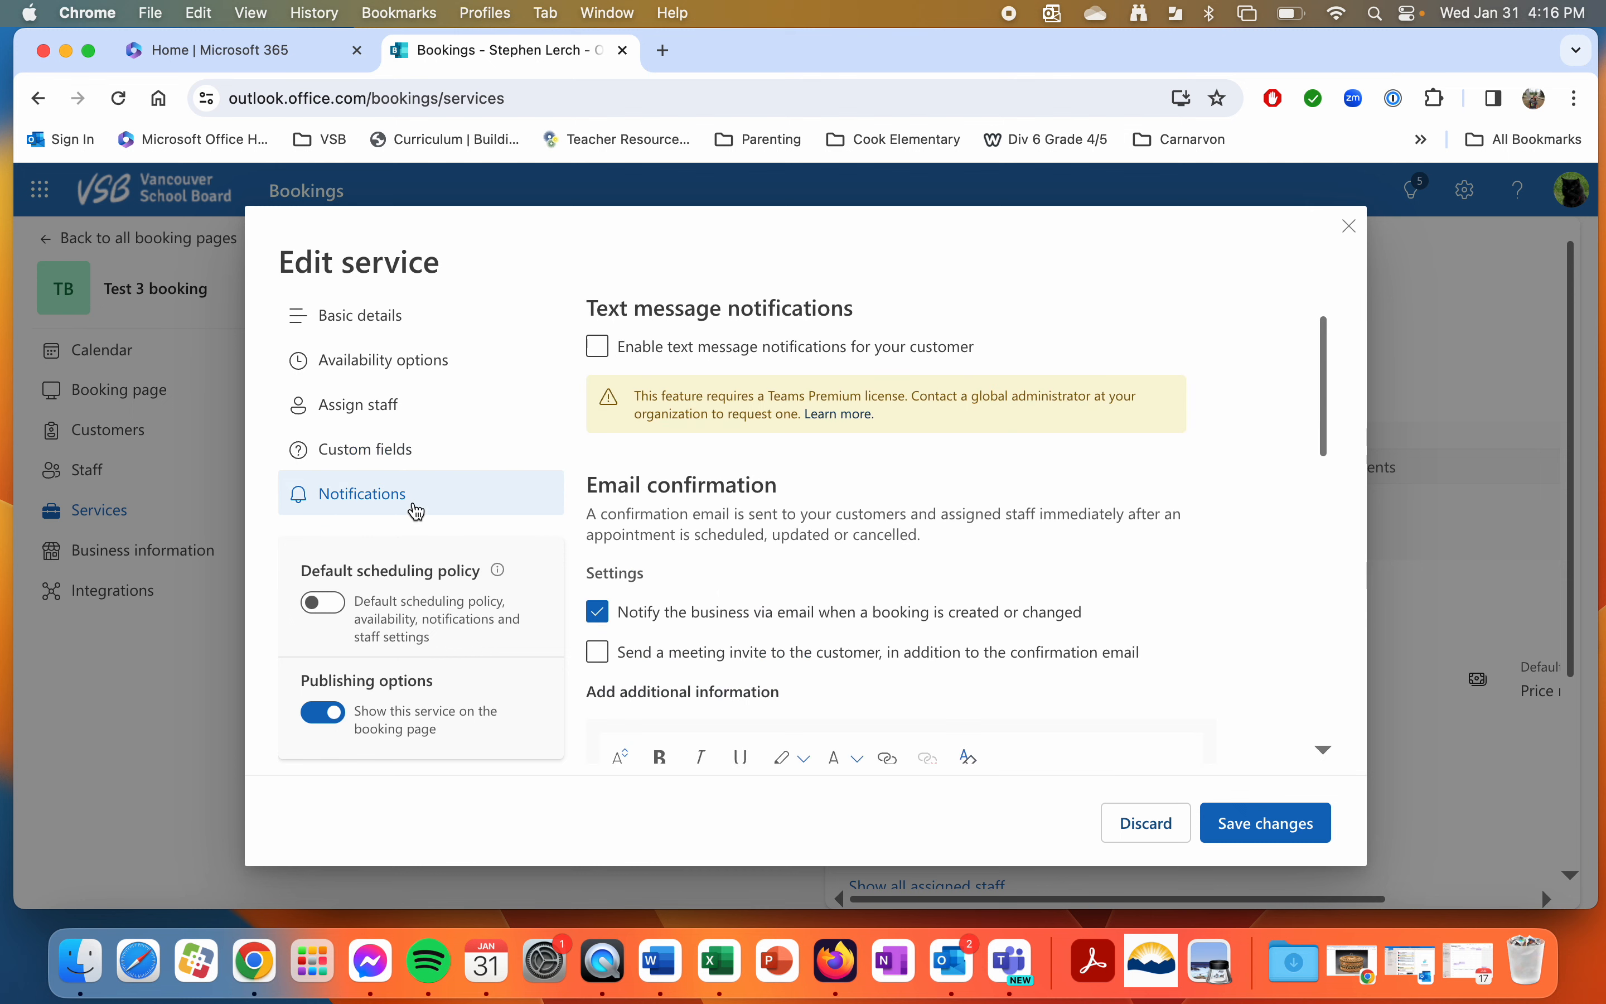
pyautogui.scroll(-3, 758, 585)
pyautogui.scroll(-5, 758, 586)
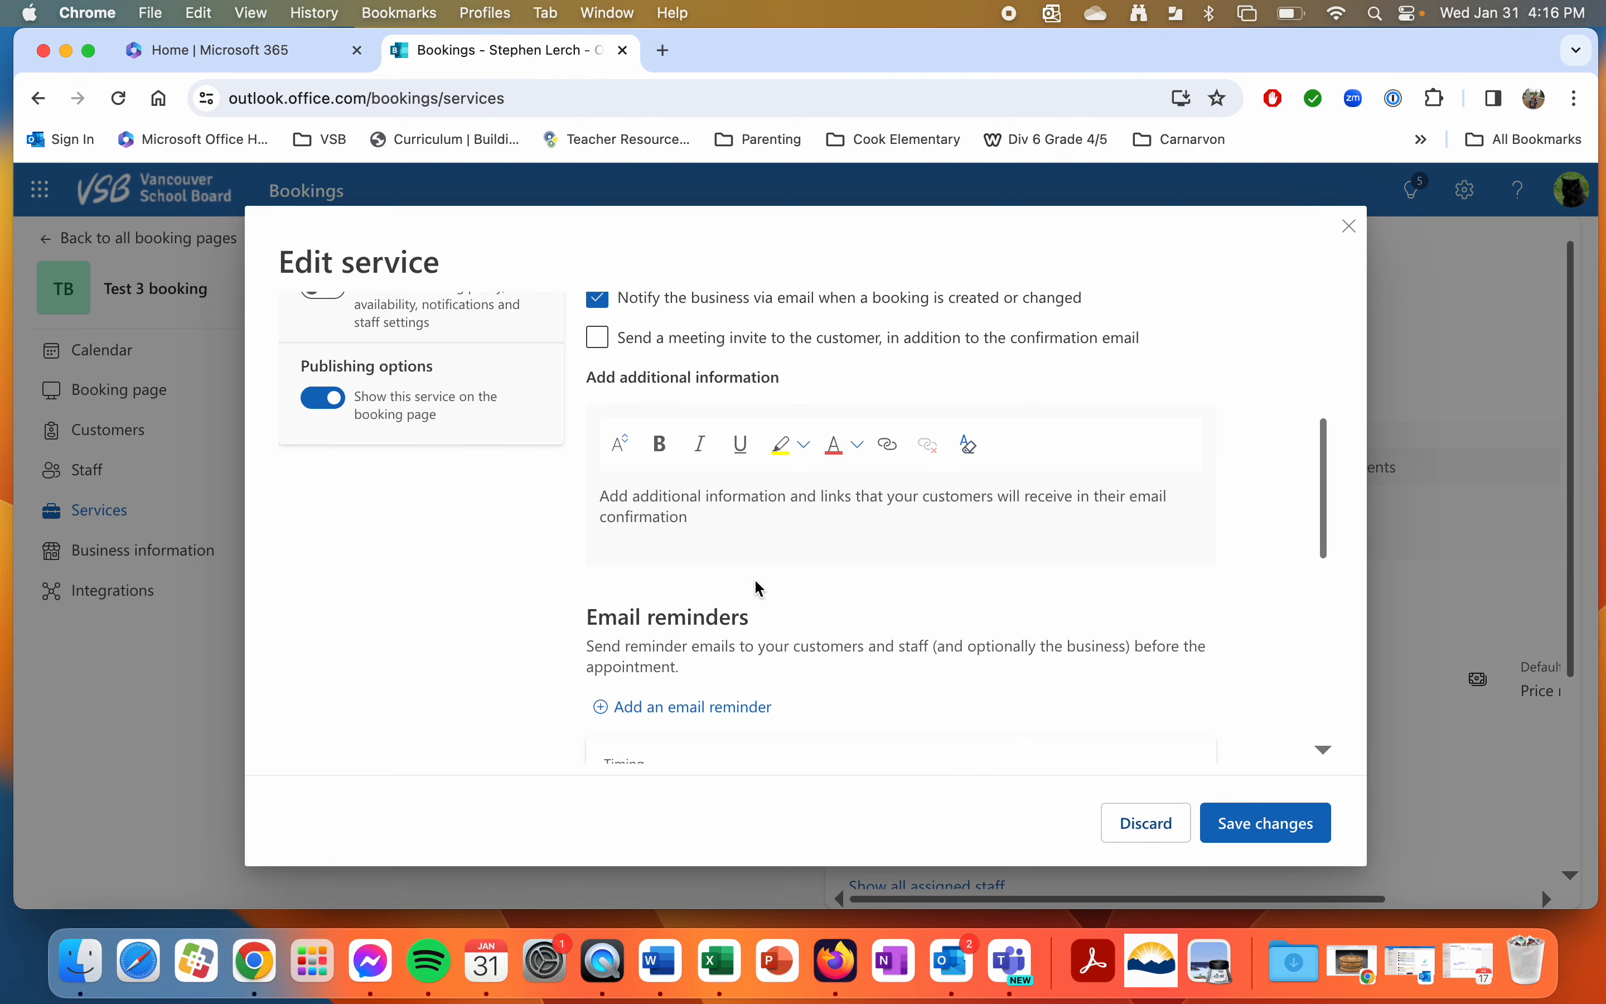
pyautogui.scroll(-1, 753, 578)
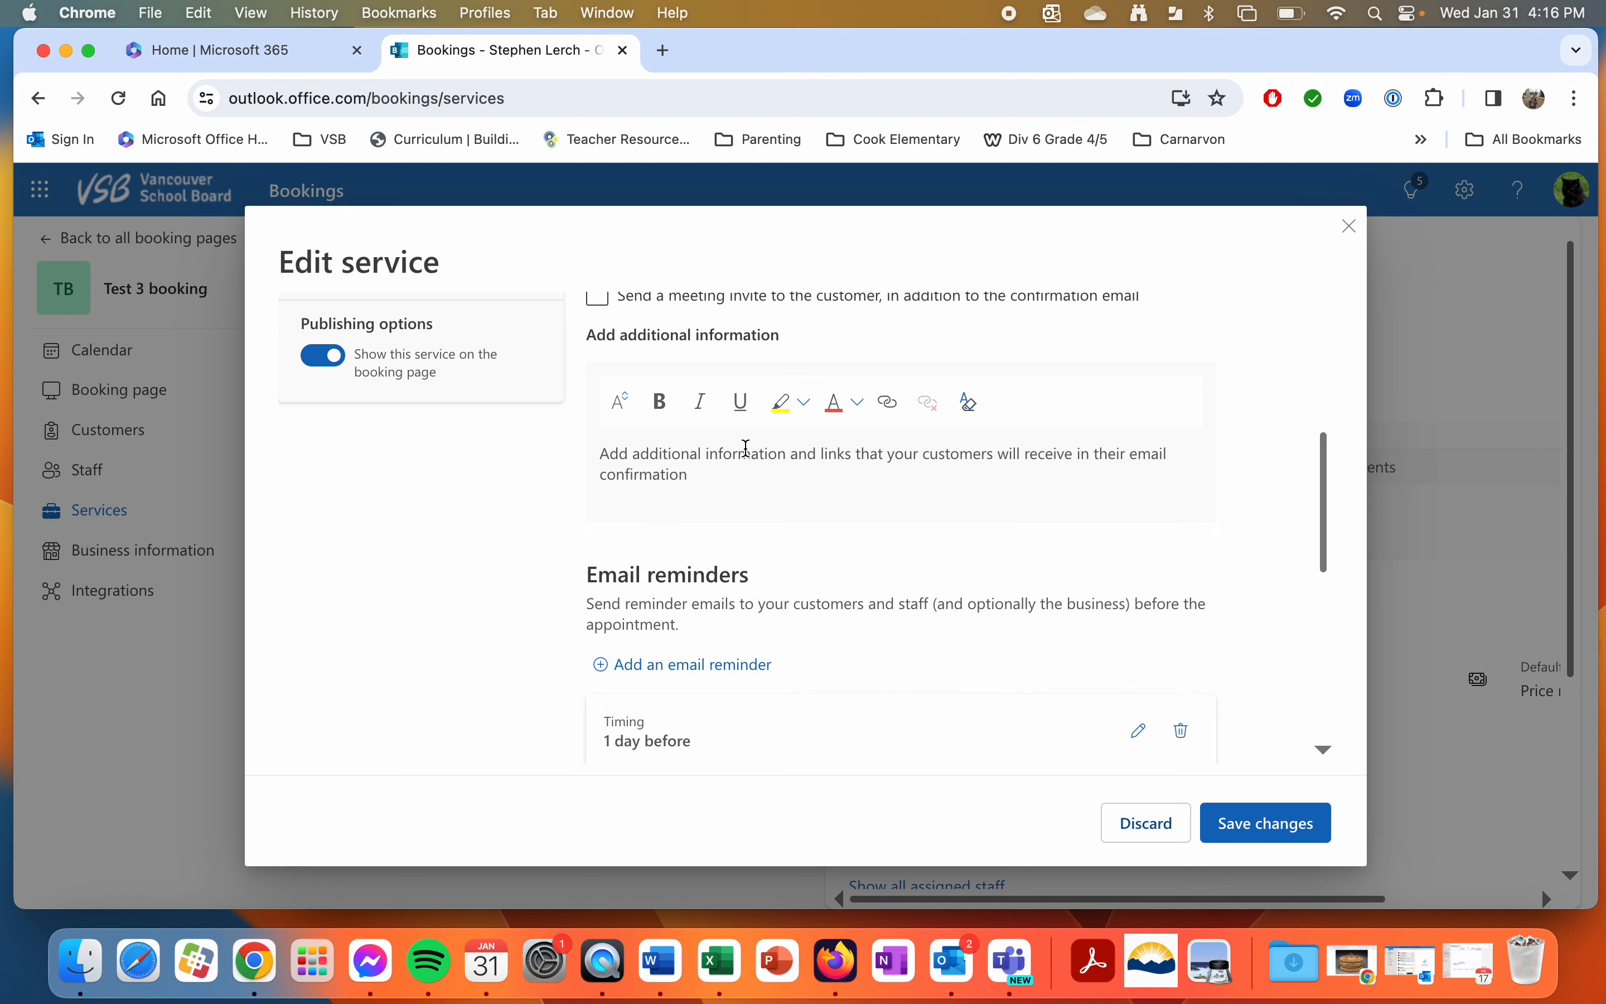
pyautogui.scroll(-5, 738, 464)
pyautogui.scroll(4, 737, 464)
pyautogui.scroll(1, 736, 465)
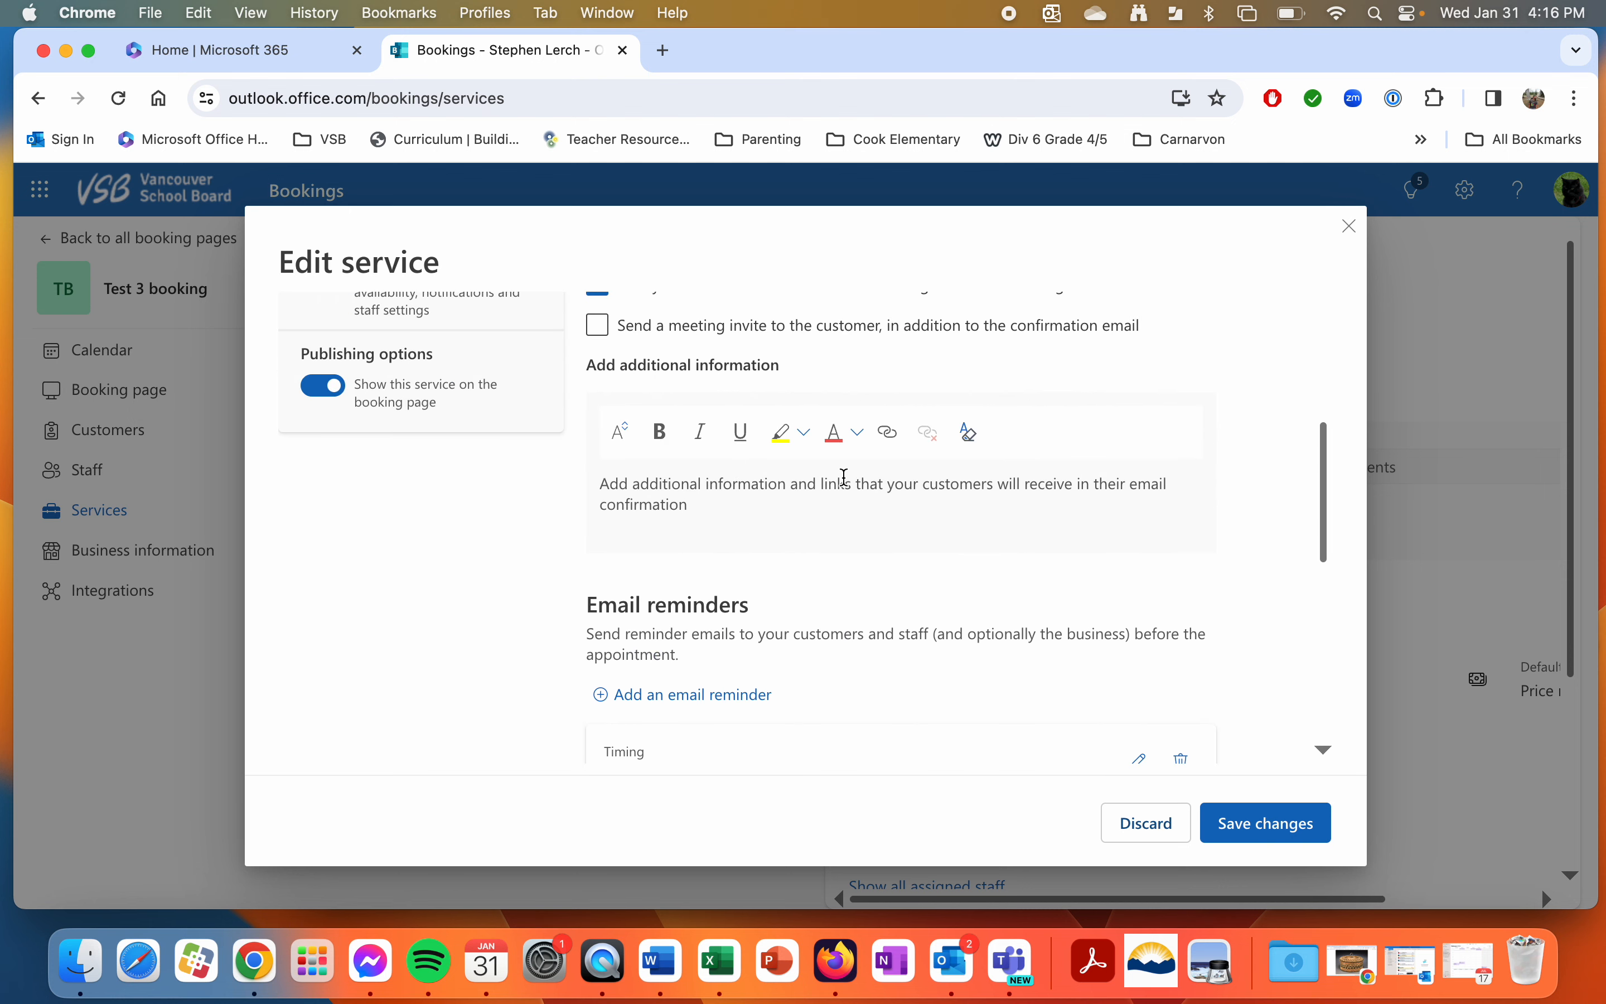
pyautogui.scroll(-6, 853, 498)
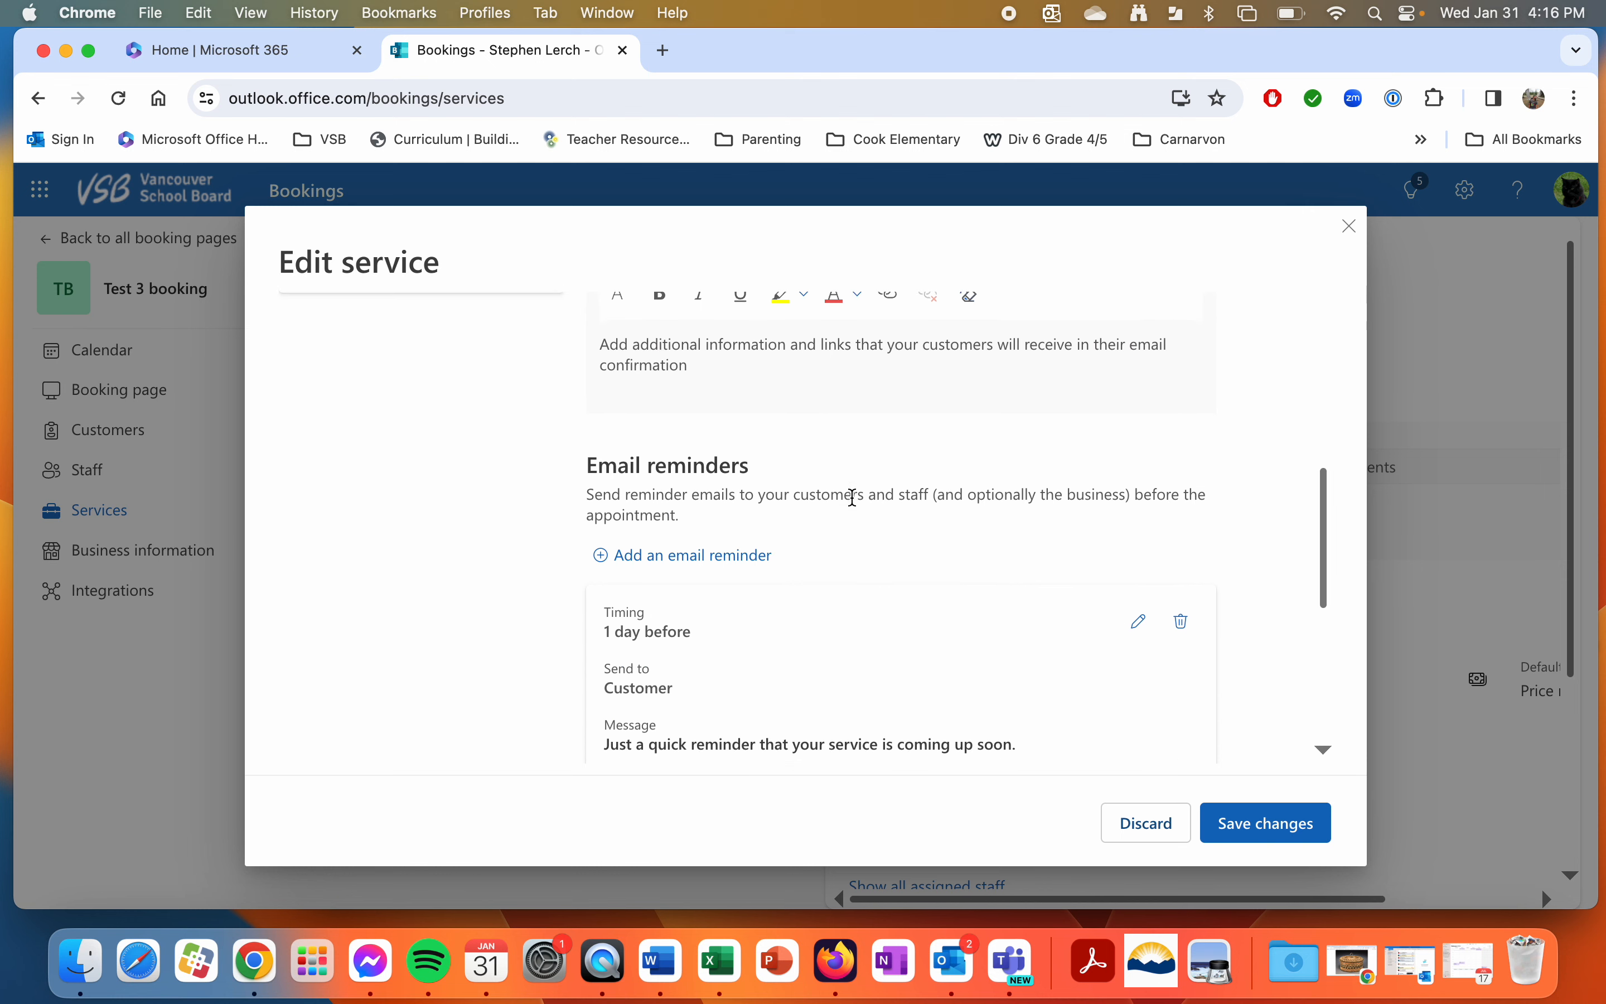
pyautogui.scroll(-3, 851, 498)
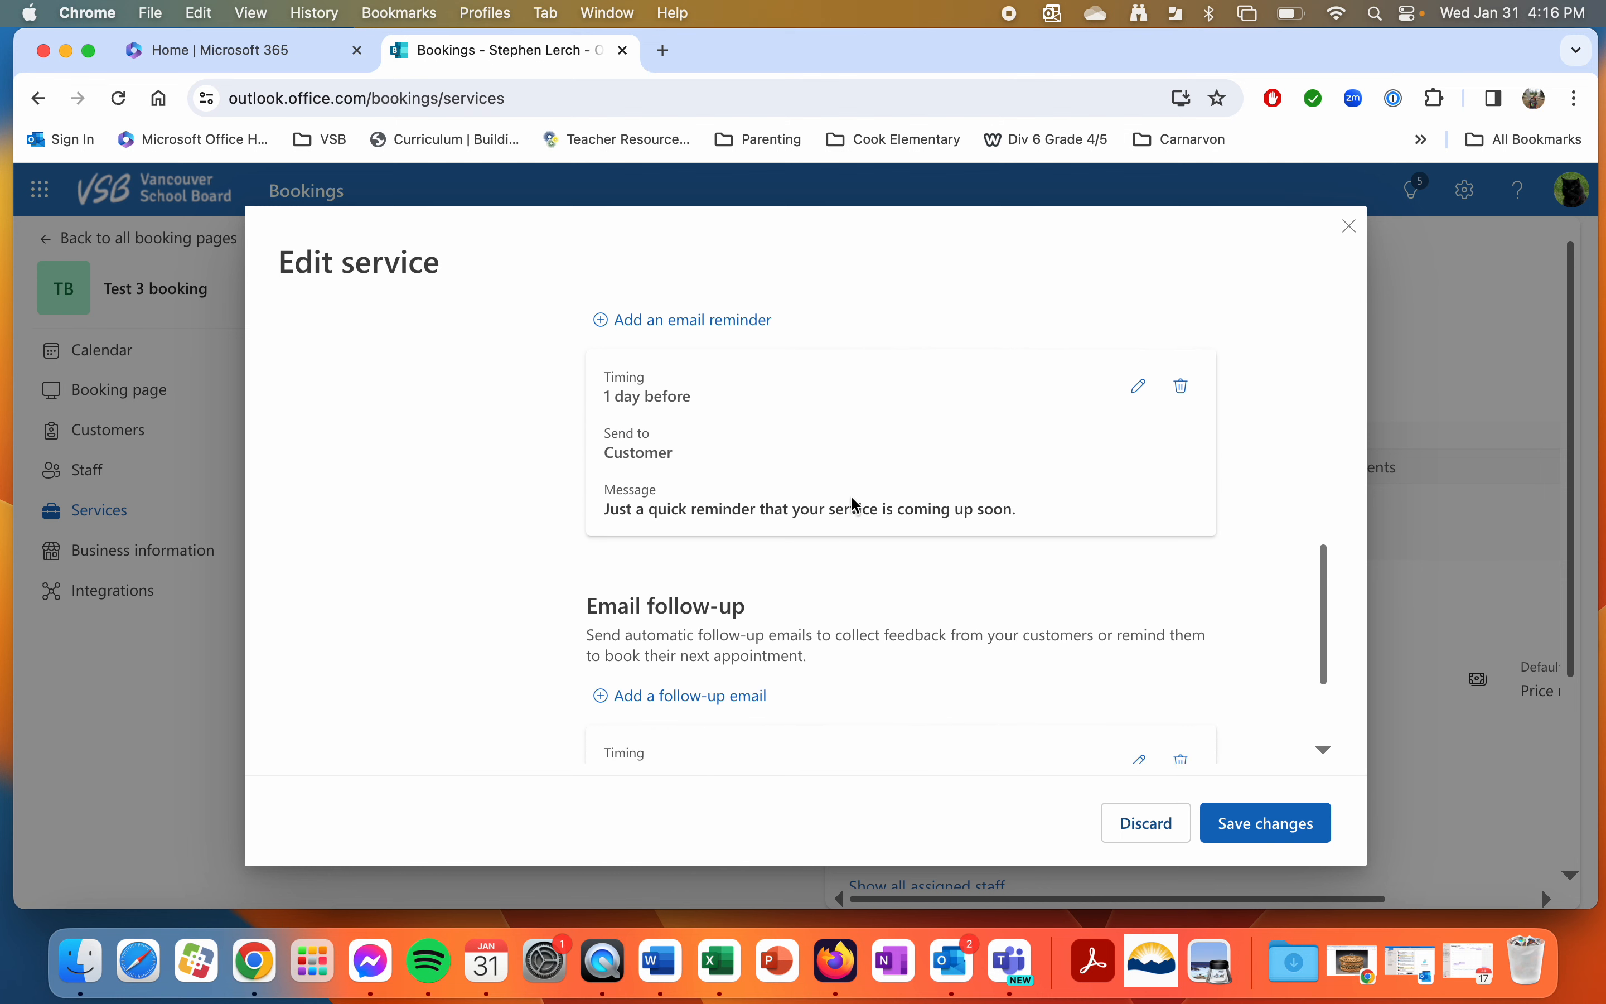
pyautogui.scroll(10, 851, 504)
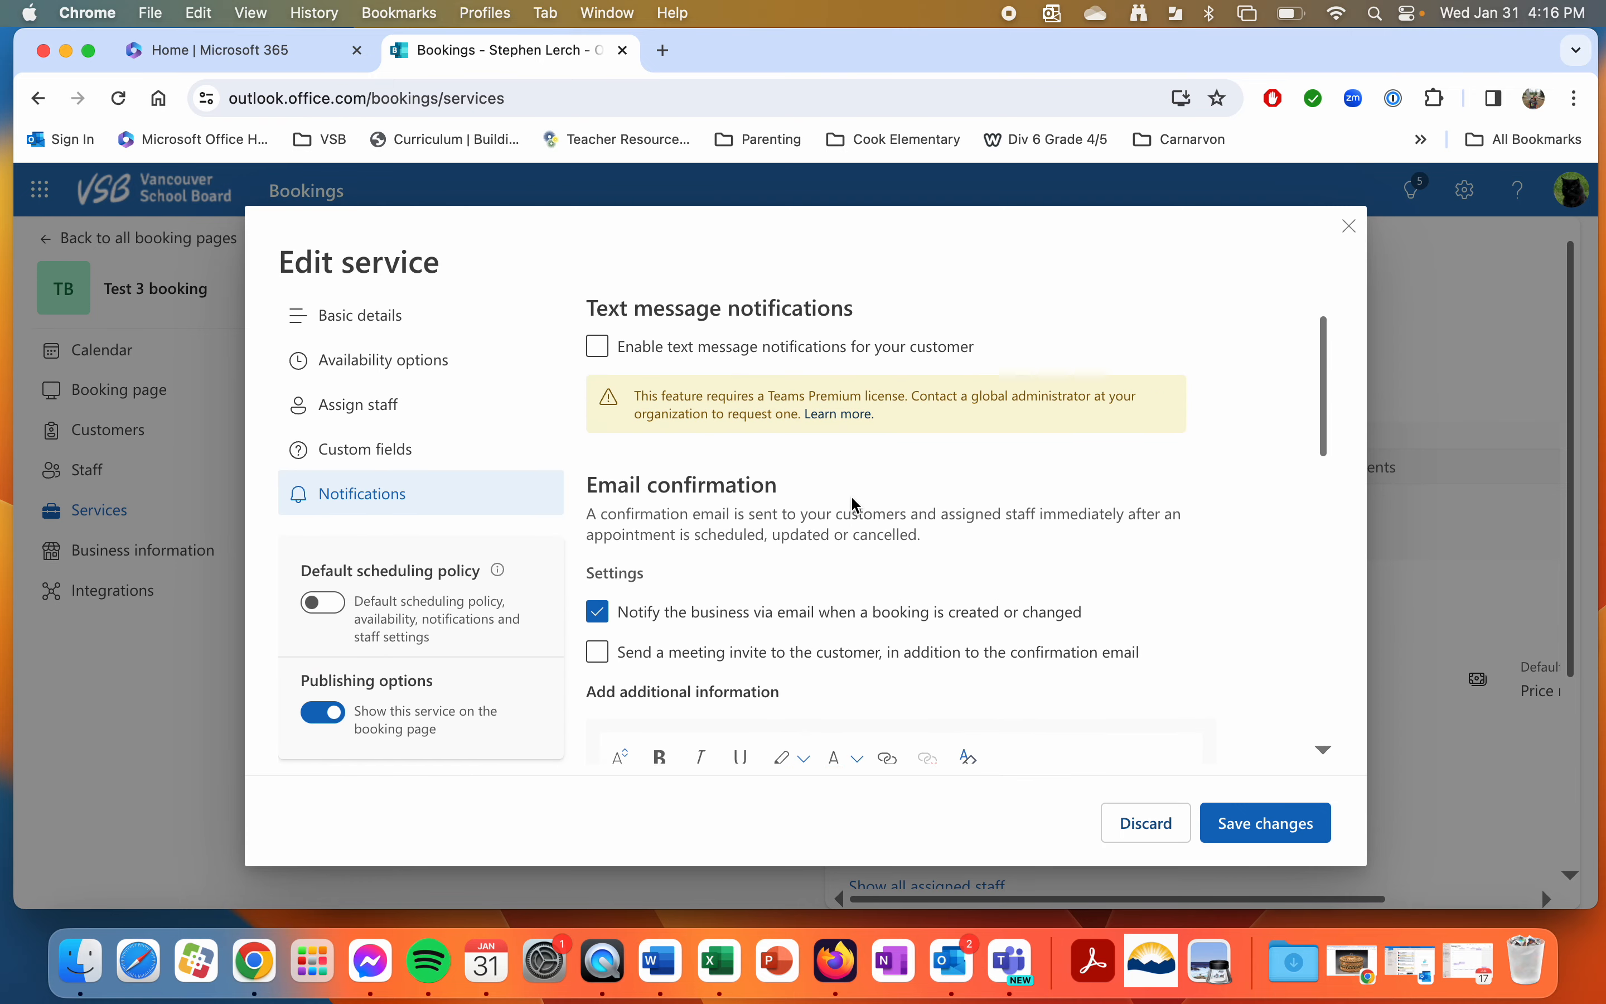
pyautogui.click(1264, 814)
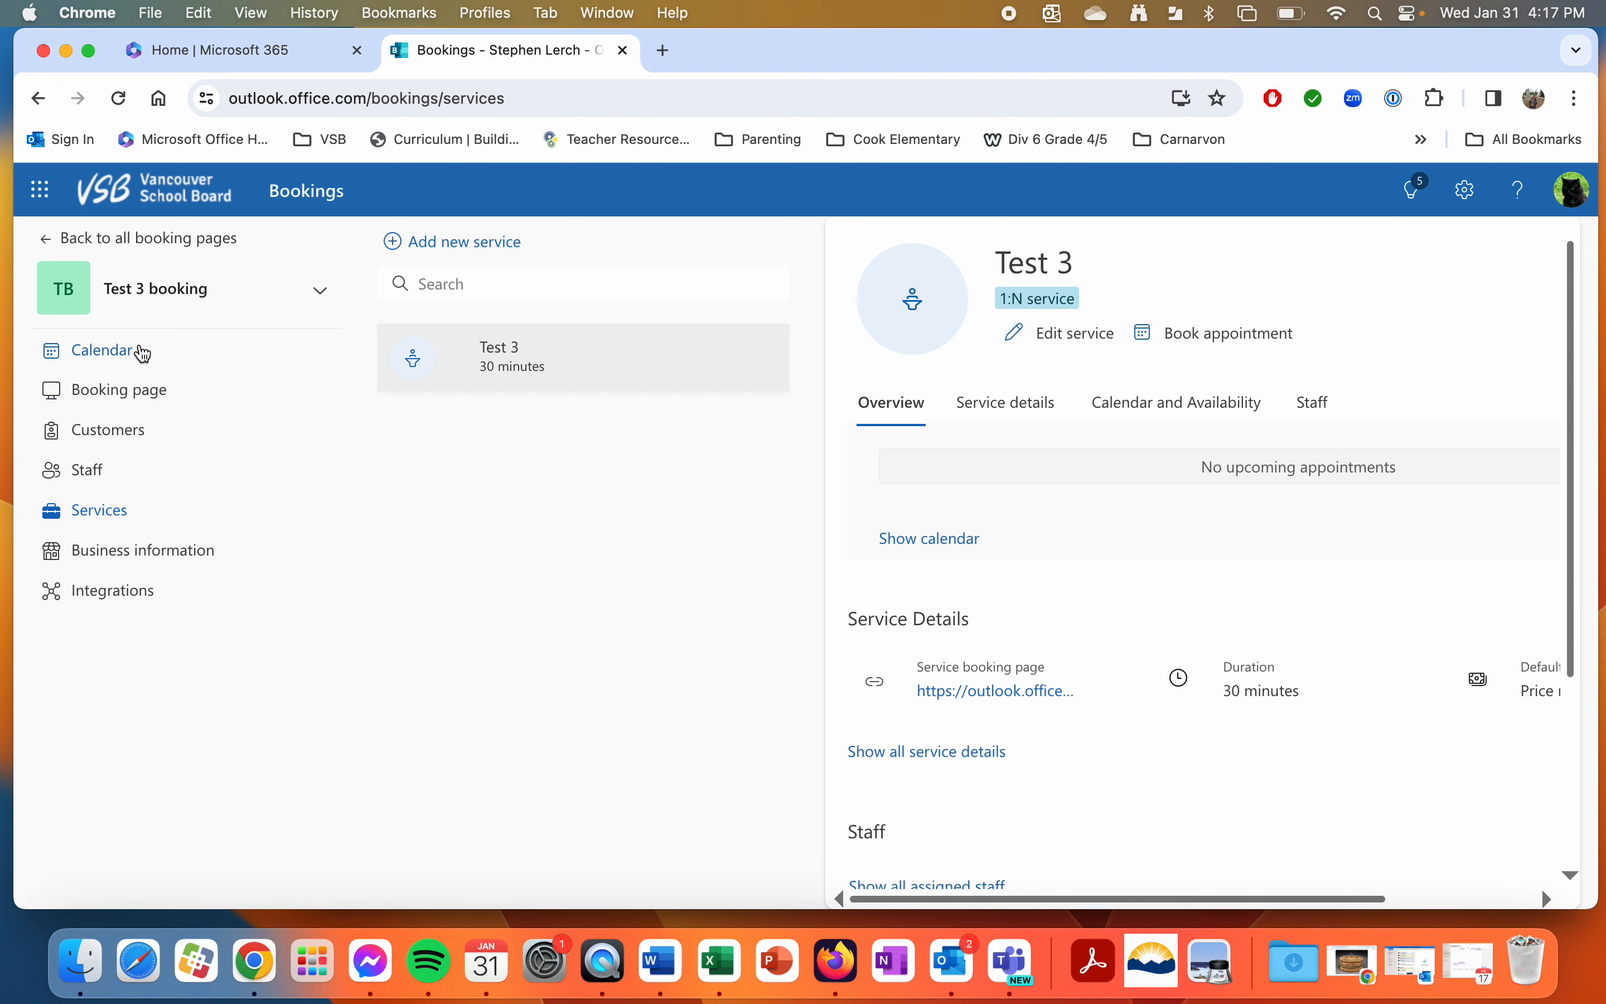
# Open the public booking page for Test 3 booking and check the time slots offered on February 15 and February 13
pyautogui.click(140, 397)
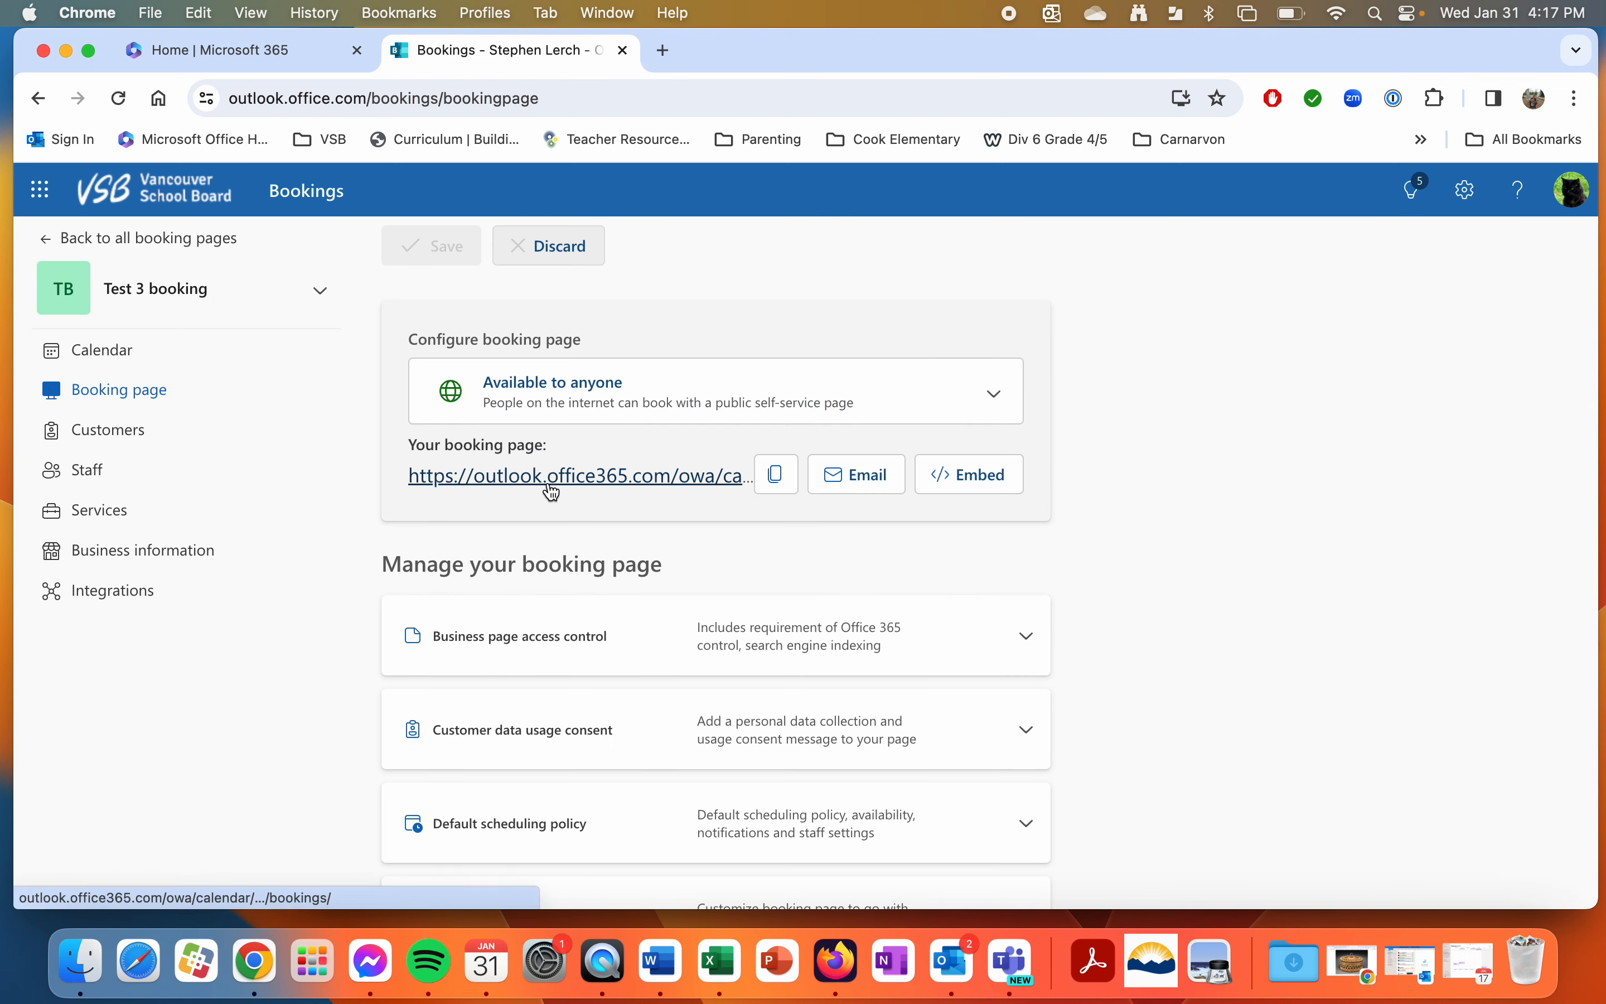
pyautogui.click(556, 478)
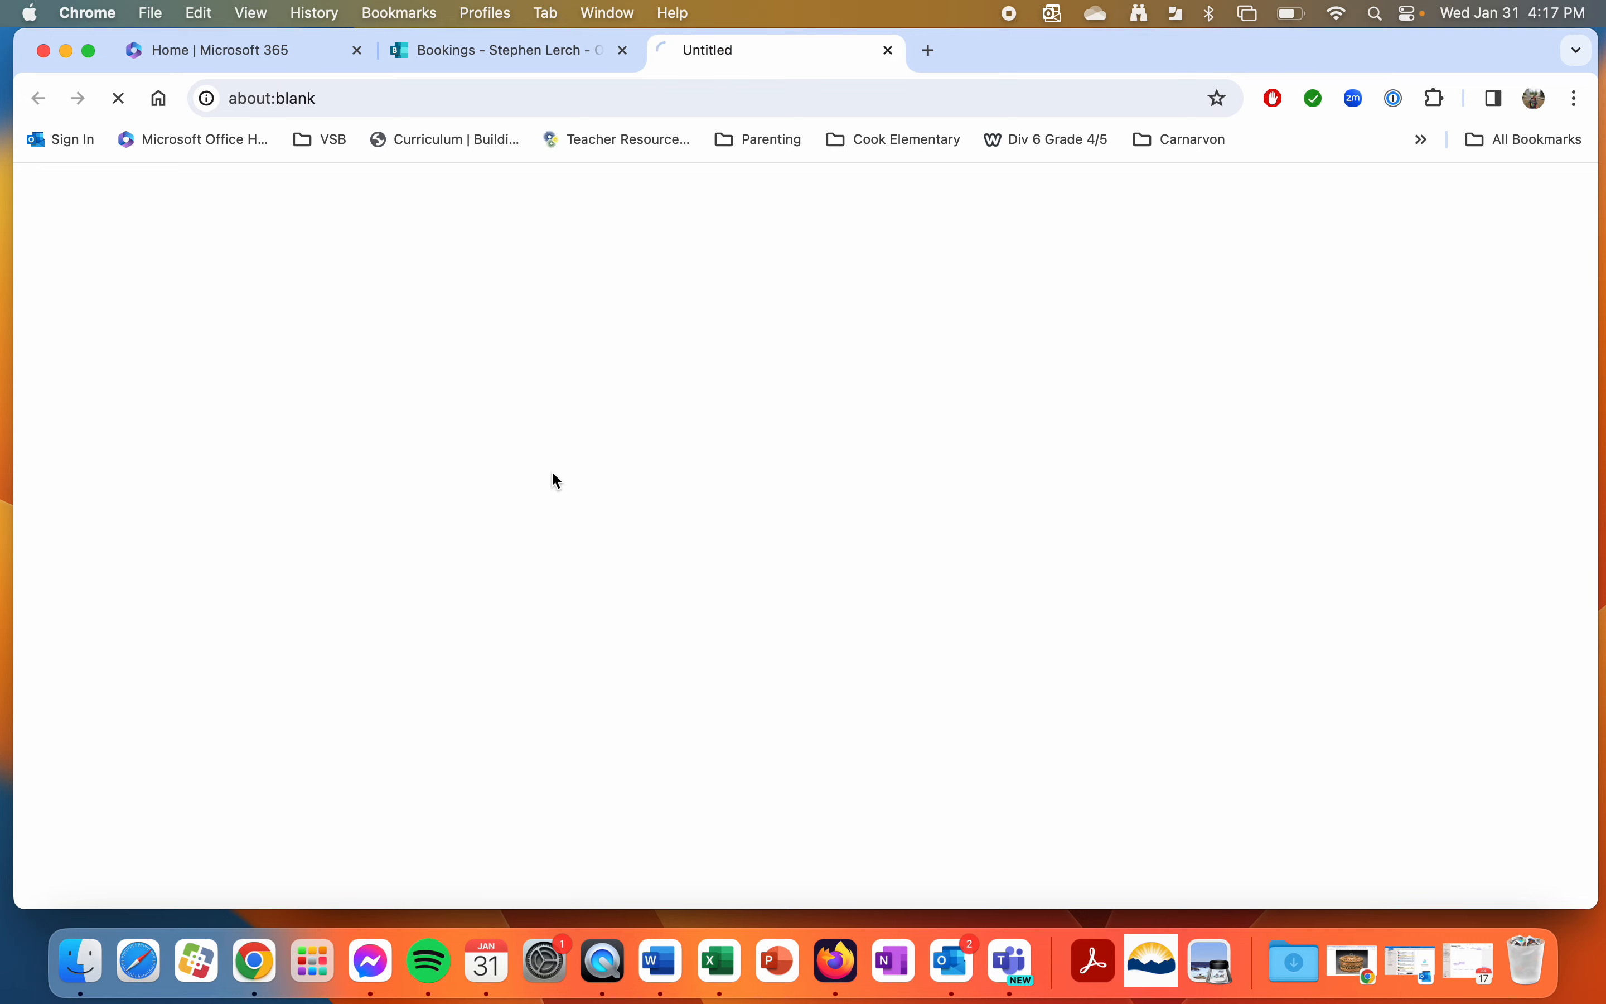
pyautogui.scroll(-5, 556, 480)
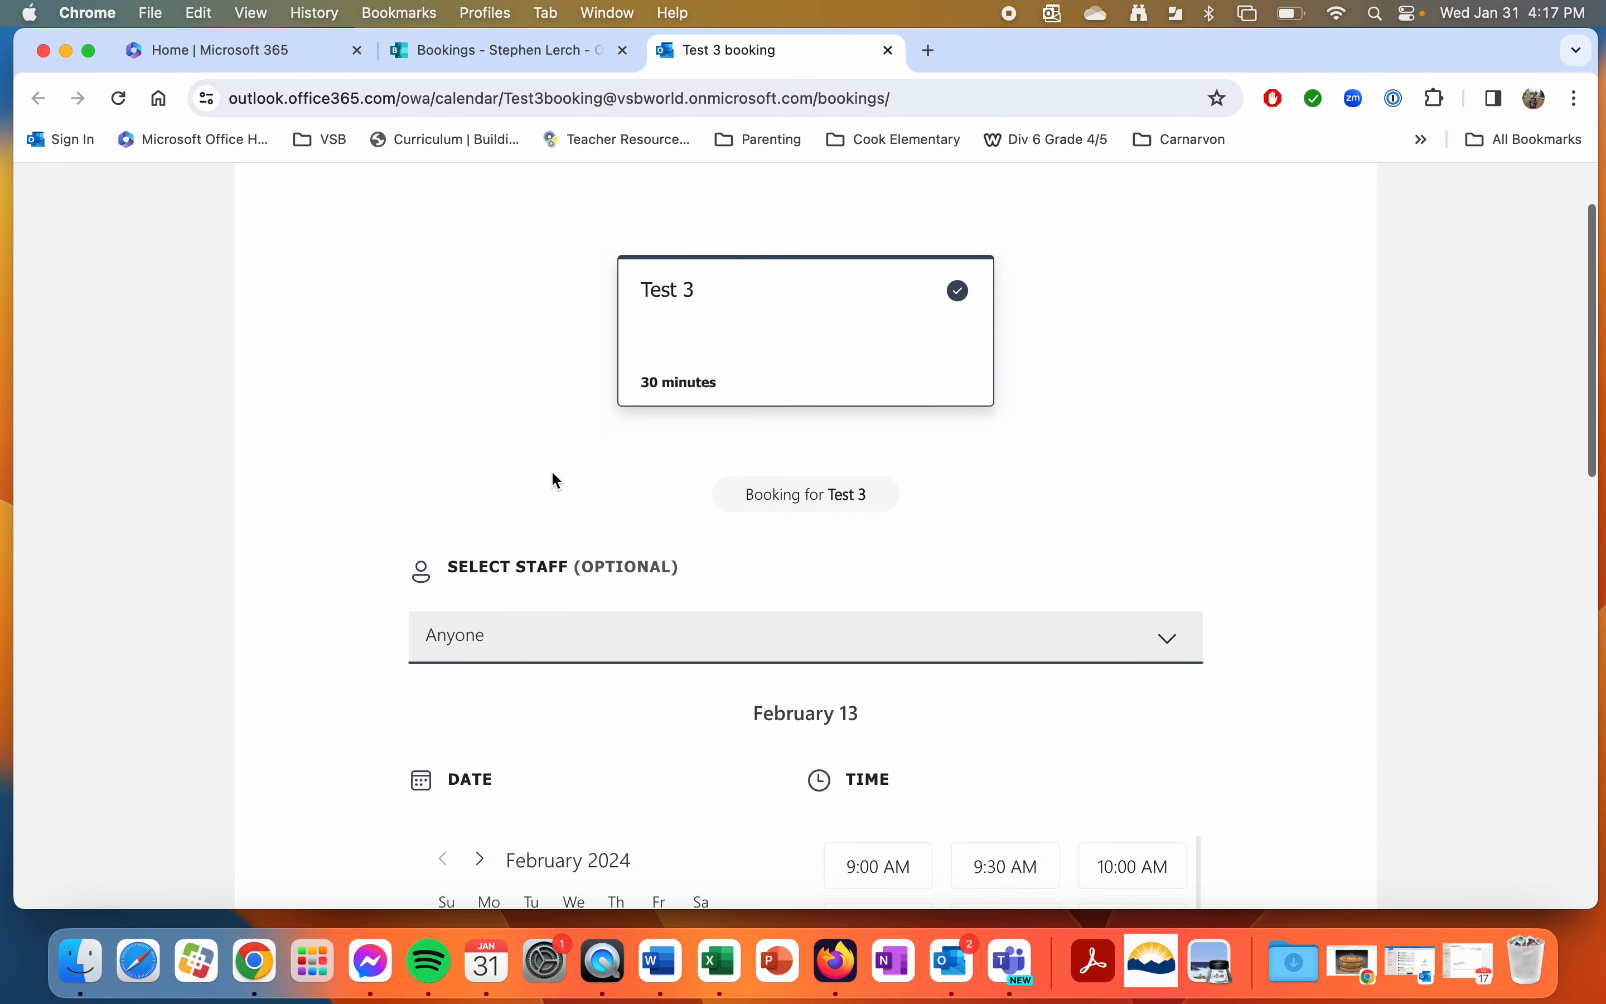
pyautogui.scroll(-3, 556, 479)
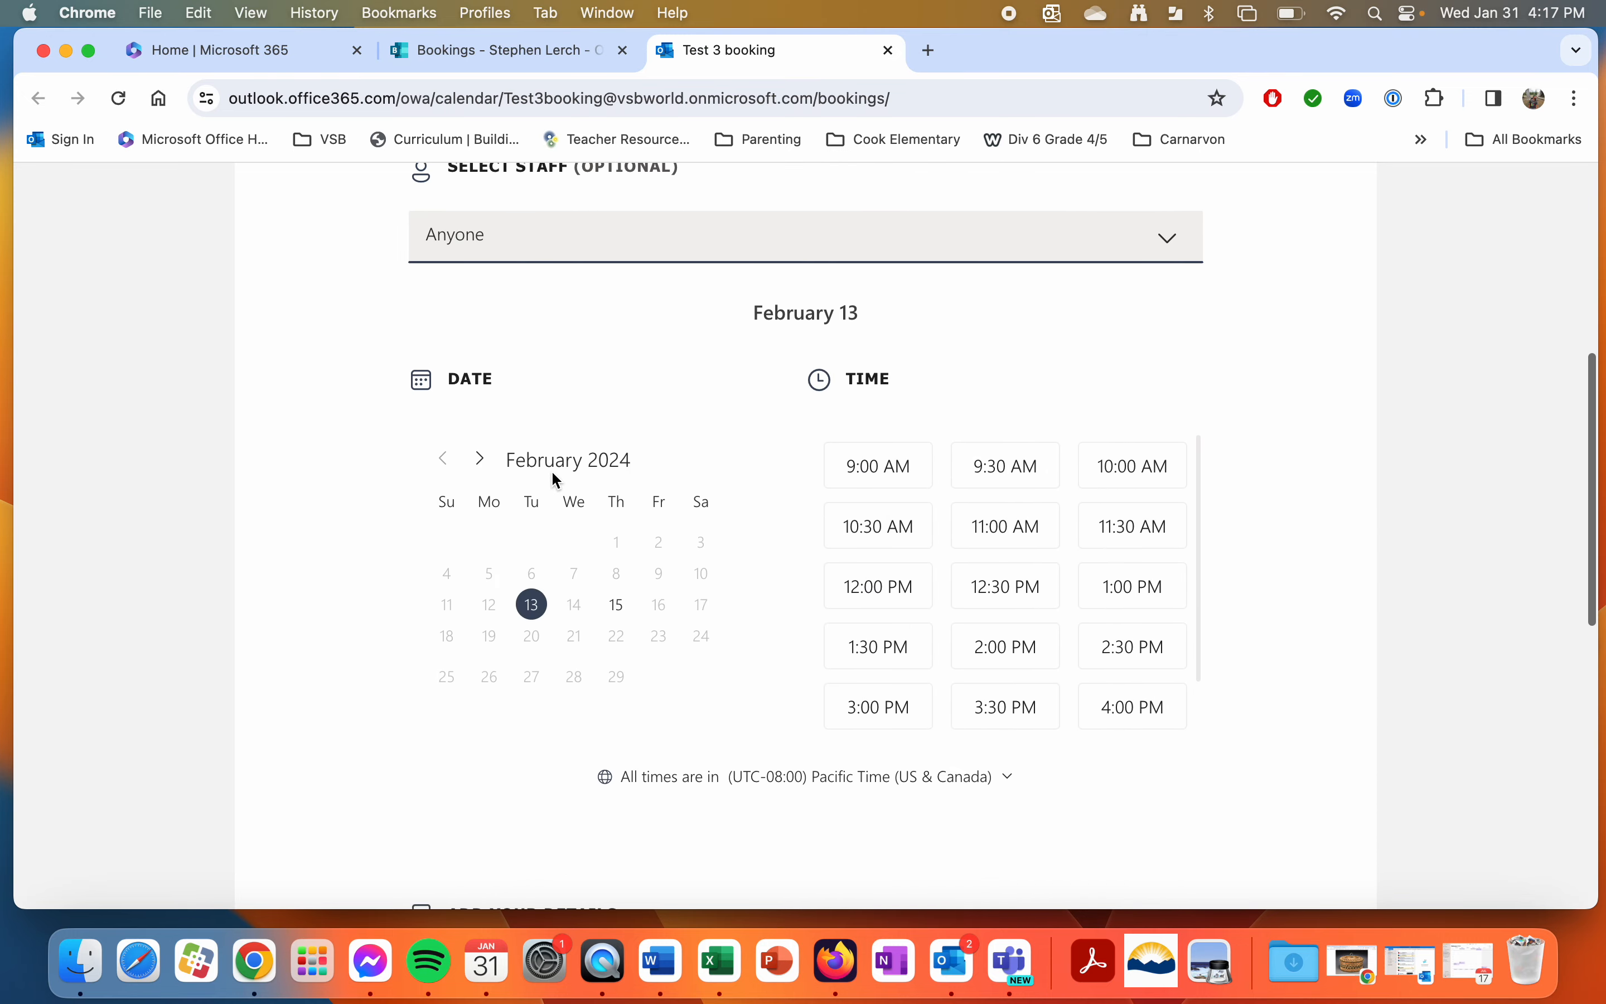
pyautogui.click(624, 605)
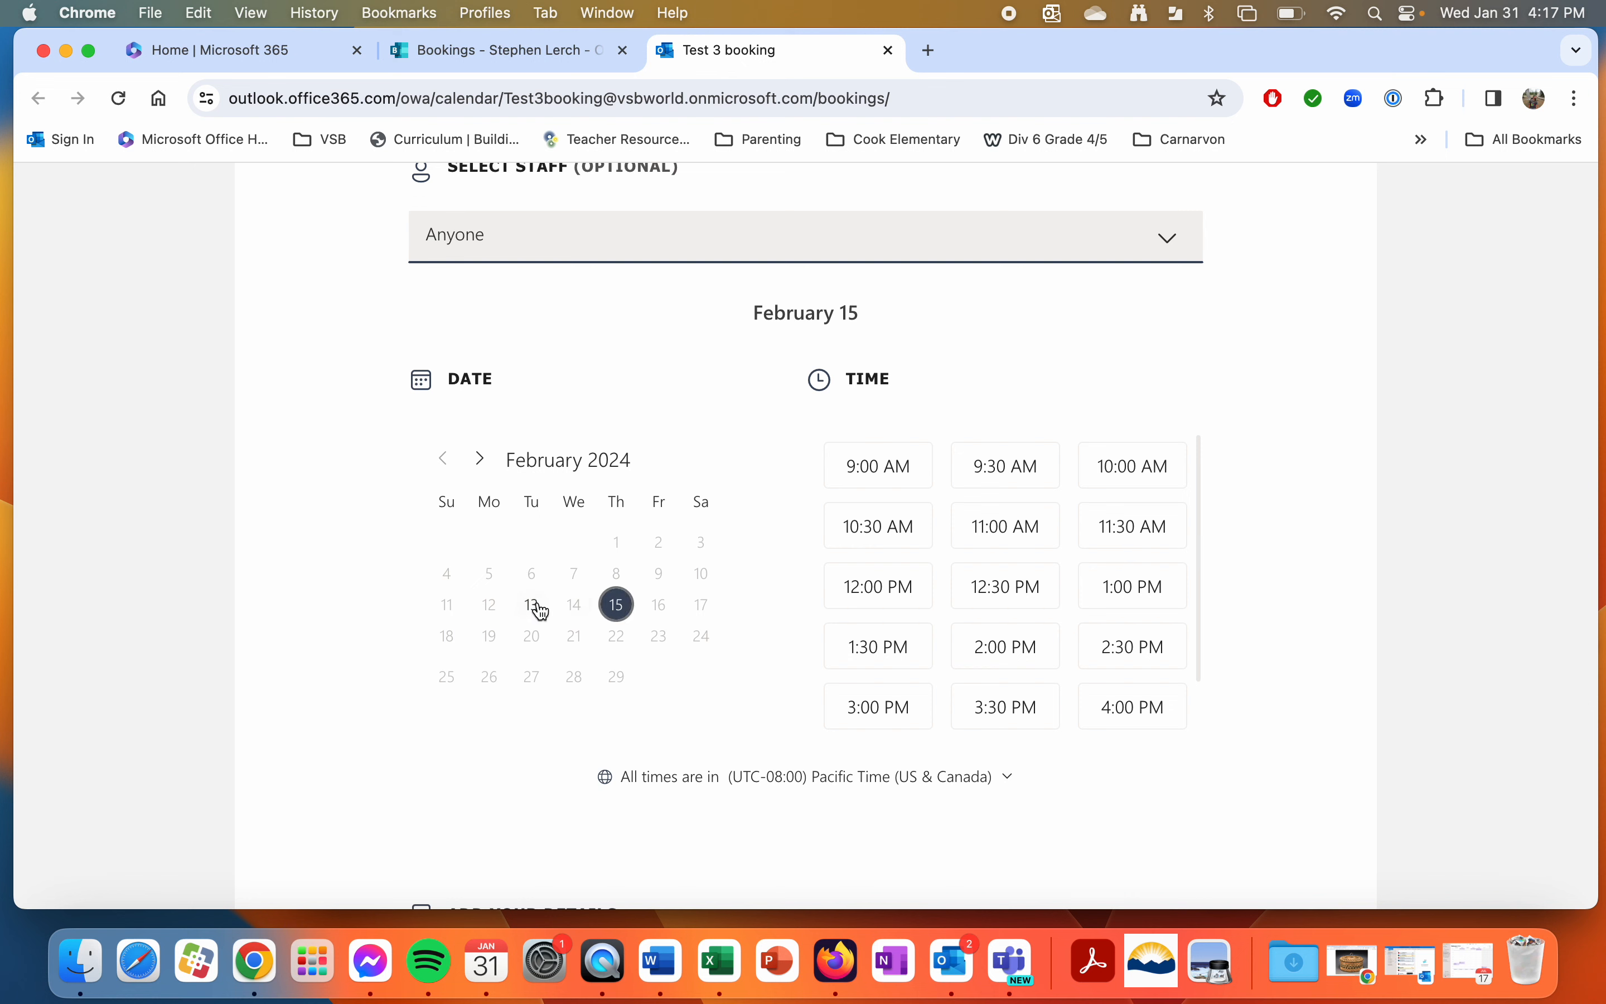
pyautogui.click(534, 606)
pyautogui.scroll(3, 739, 544)
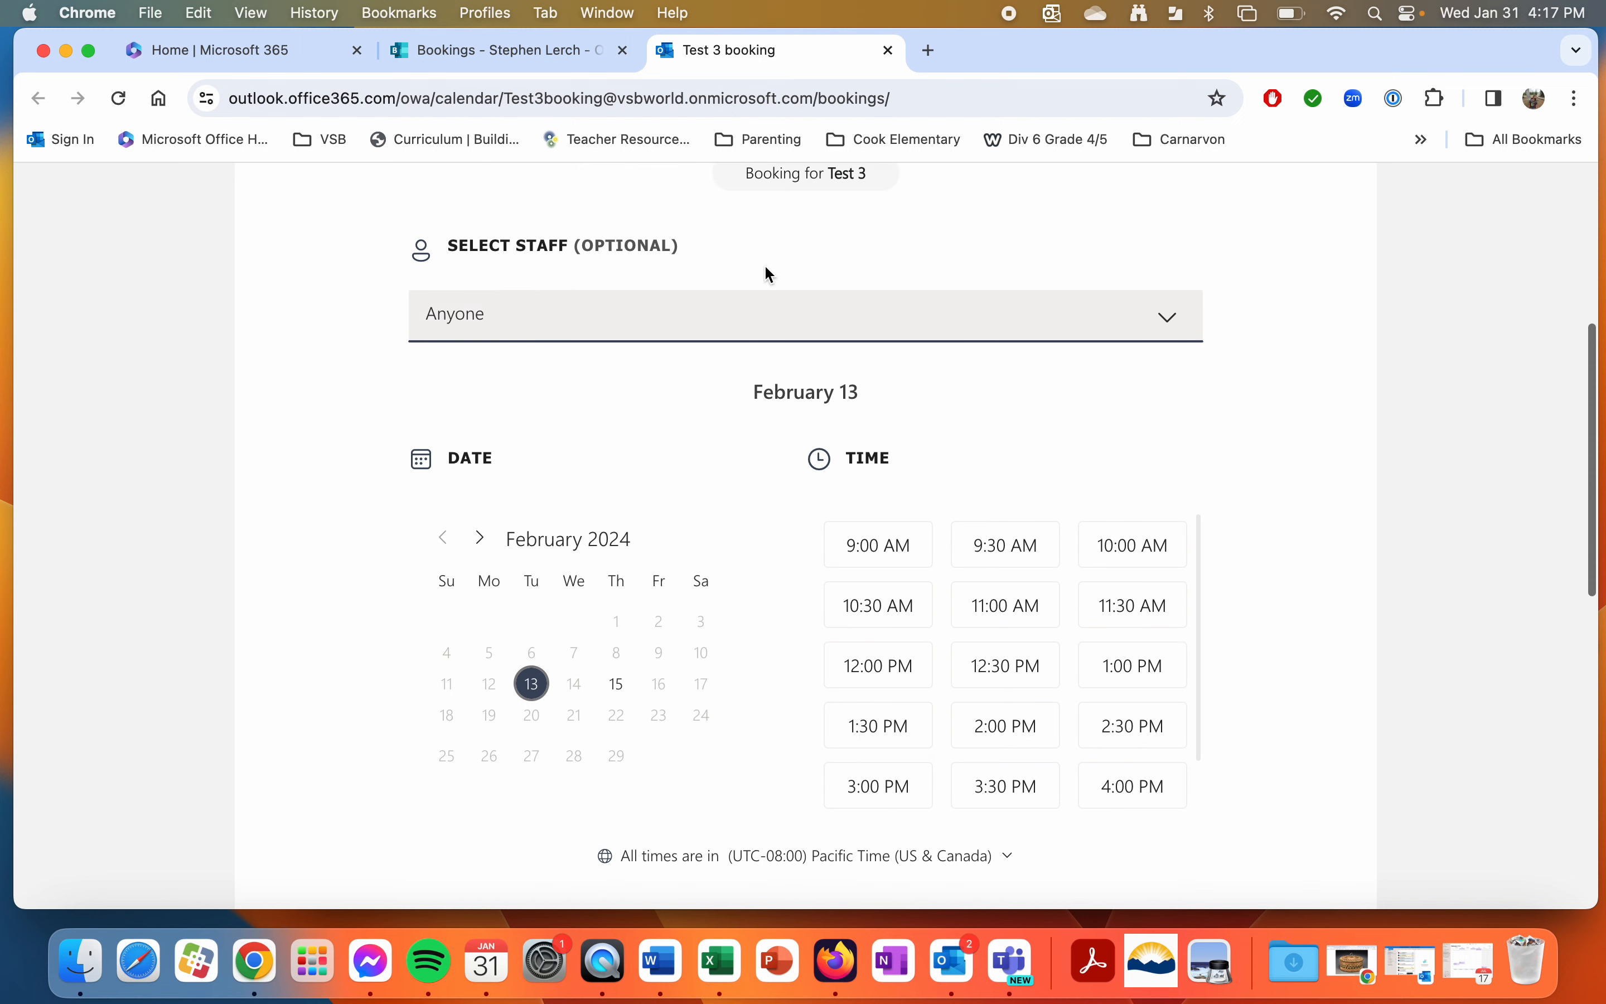
# Choose the named staff member instead of Anyone for February 13 and examine the time slots and customer details form
pyautogui.click(744, 327)
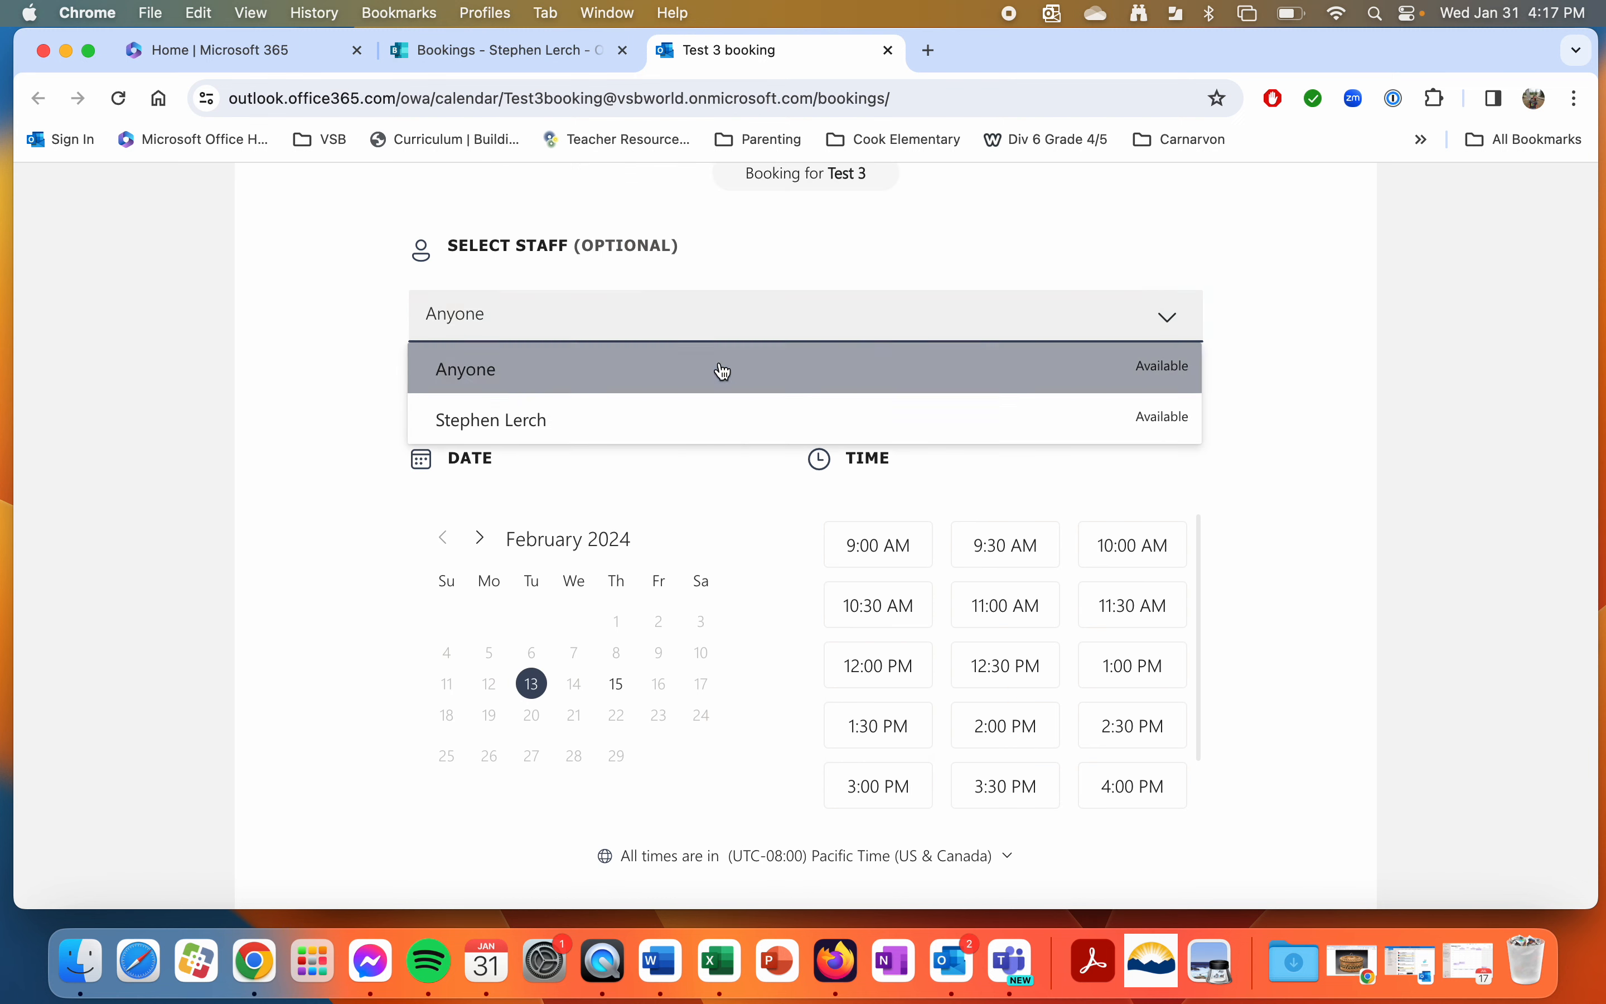
pyautogui.click(696, 422)
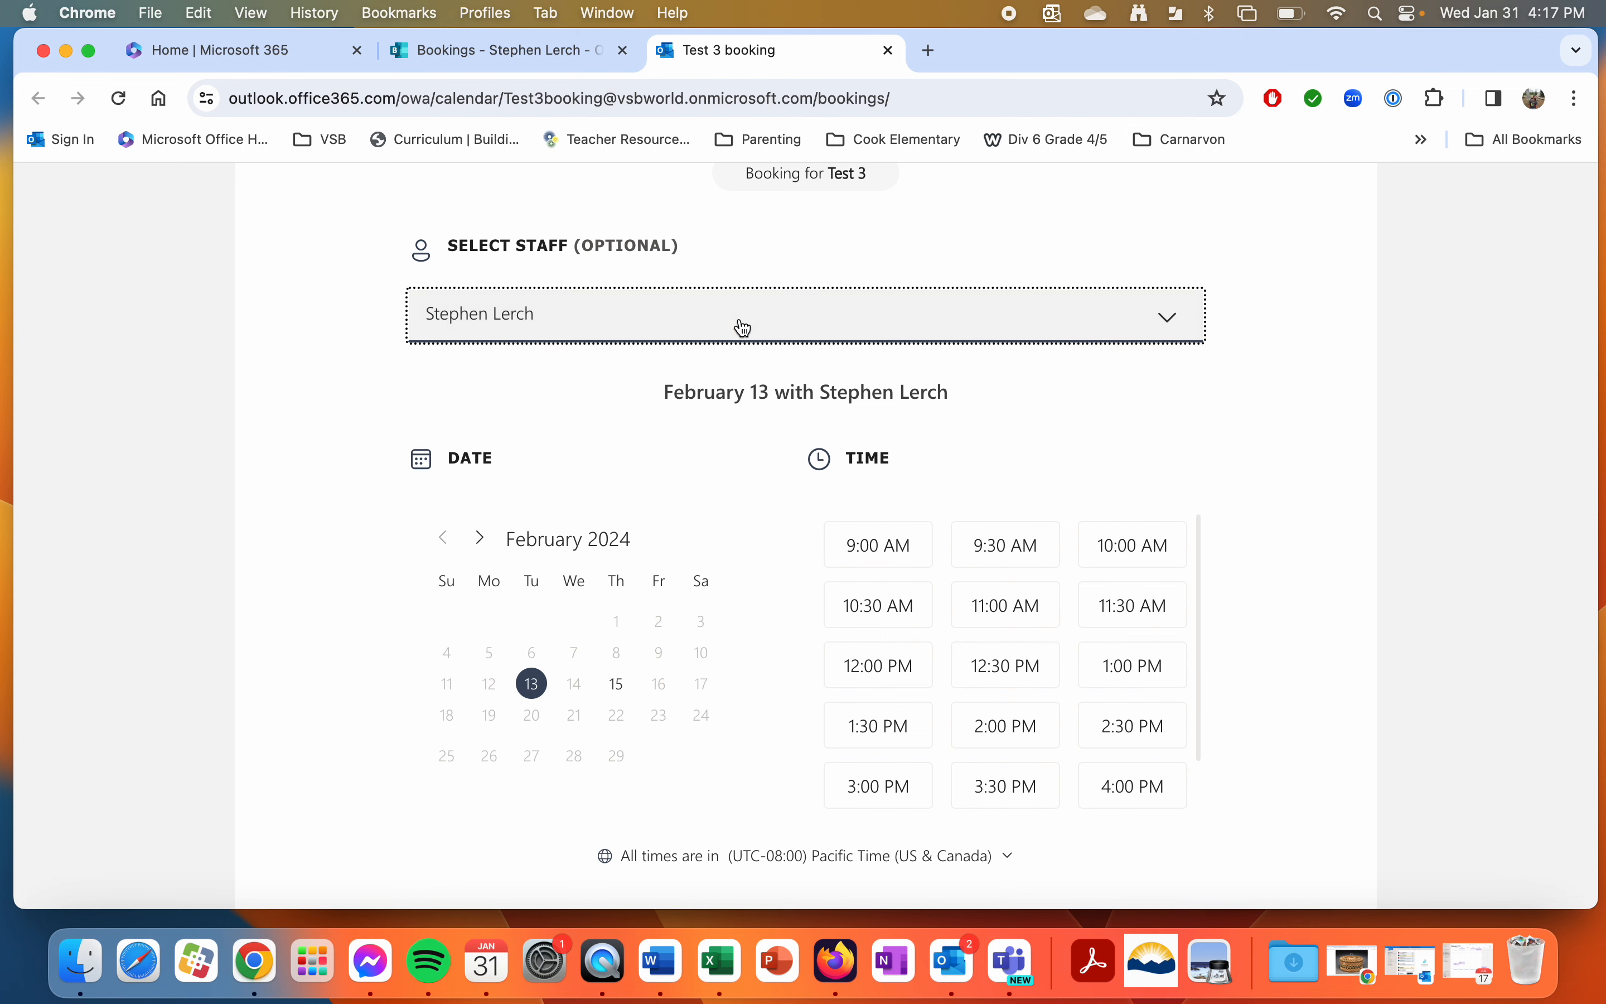
pyautogui.scroll(-3, 712, 466)
pyautogui.scroll(2, 715, 473)
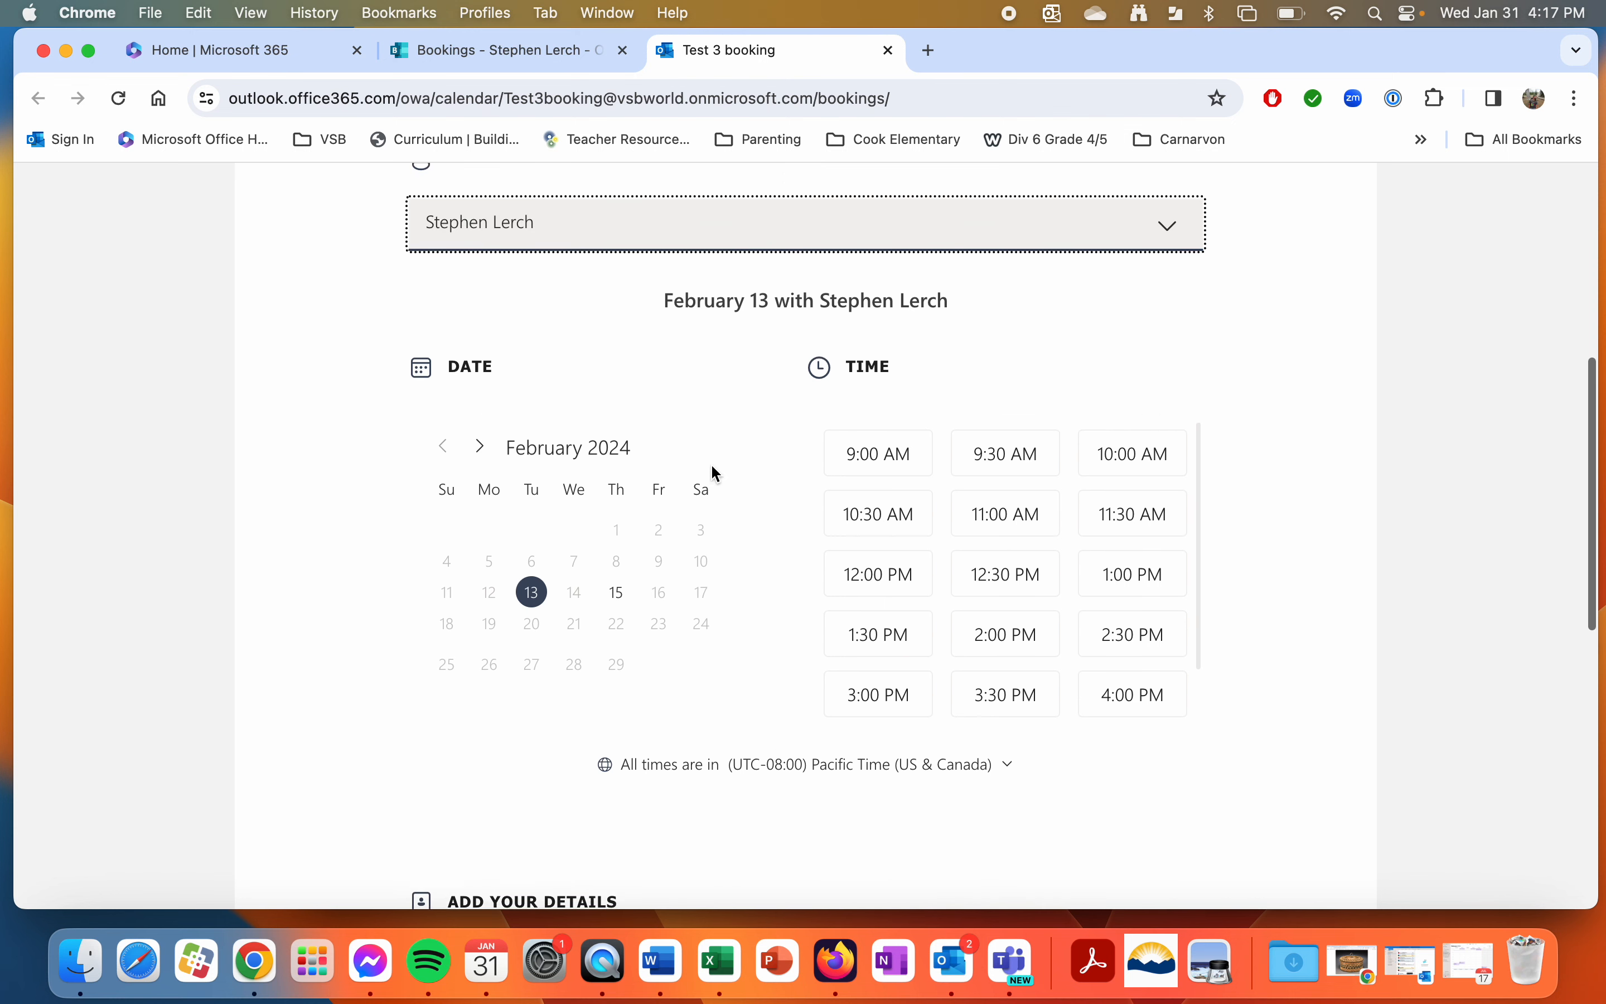
pyautogui.scroll(-4, 715, 473)
pyautogui.scroll(4, 715, 473)
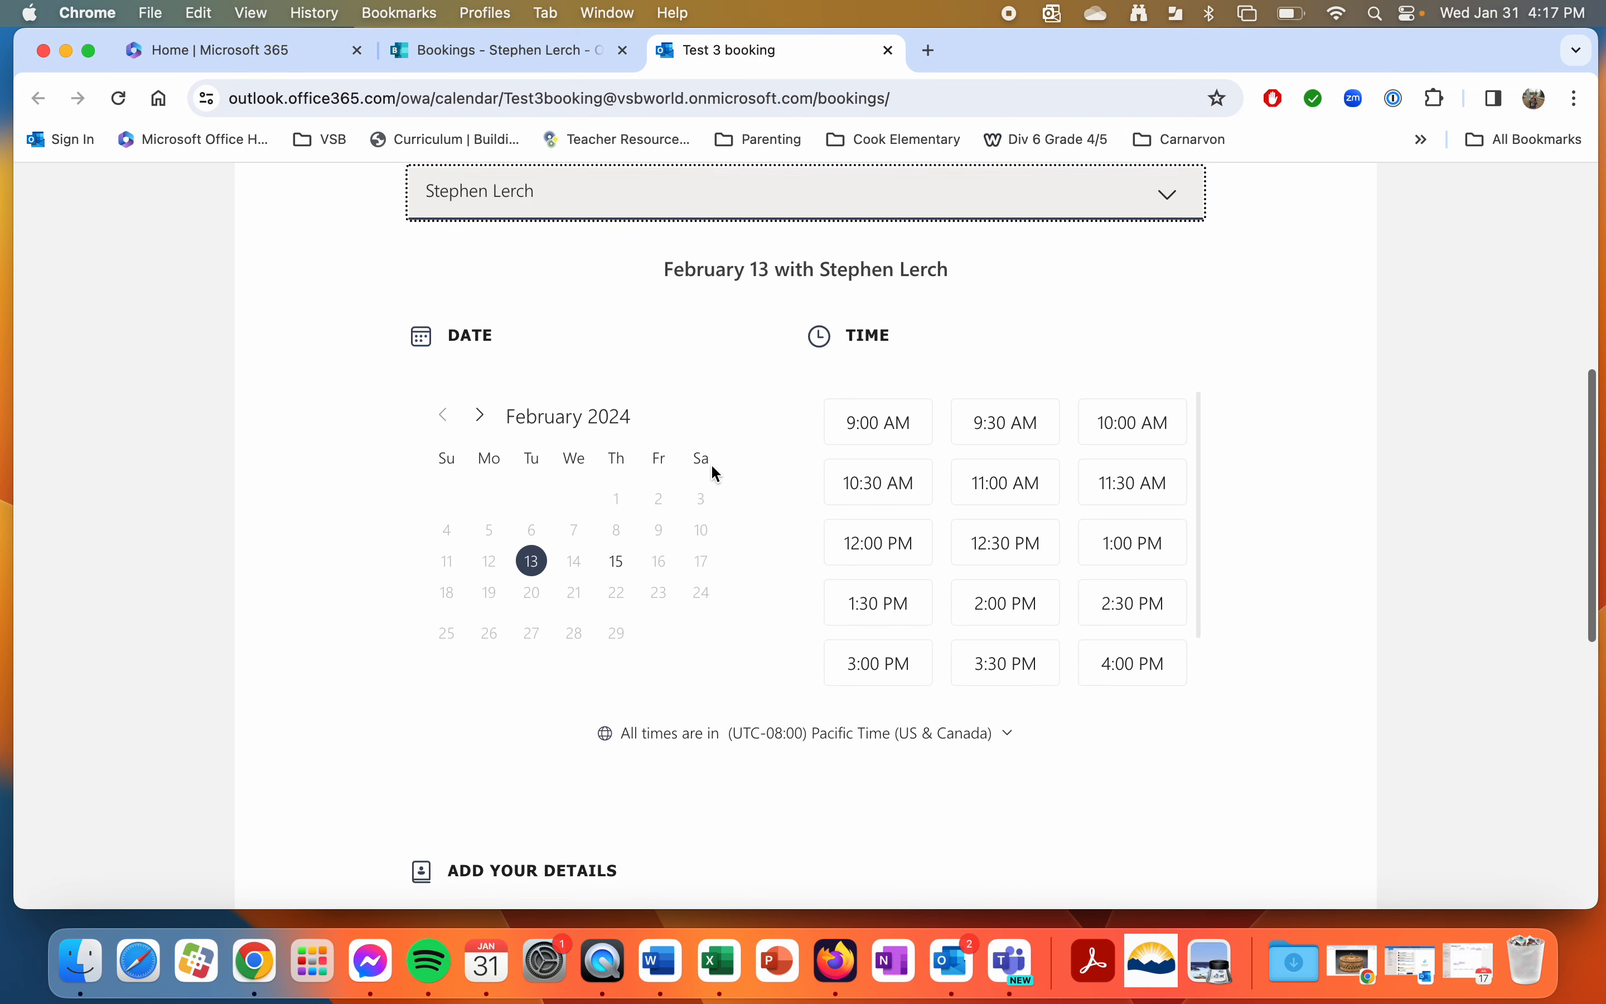
pyautogui.scroll(-8, 715, 473)
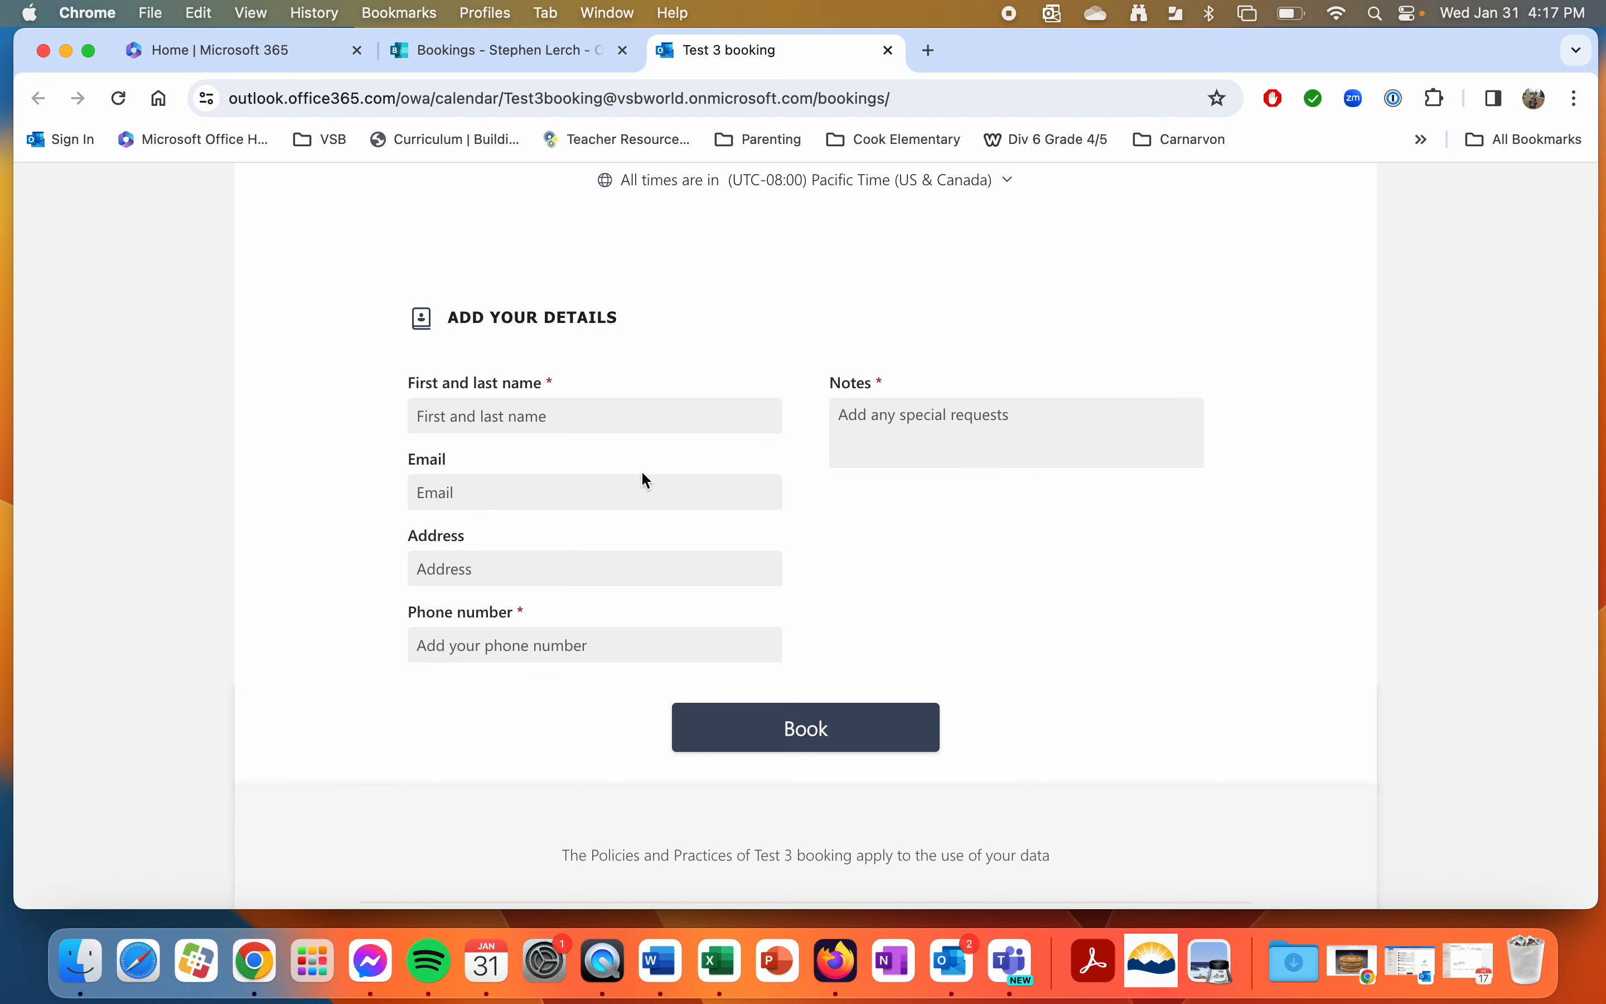
# Check the address, email and name fields in the customer details form, review the booking page again and close it
pyautogui.click(615, 575)
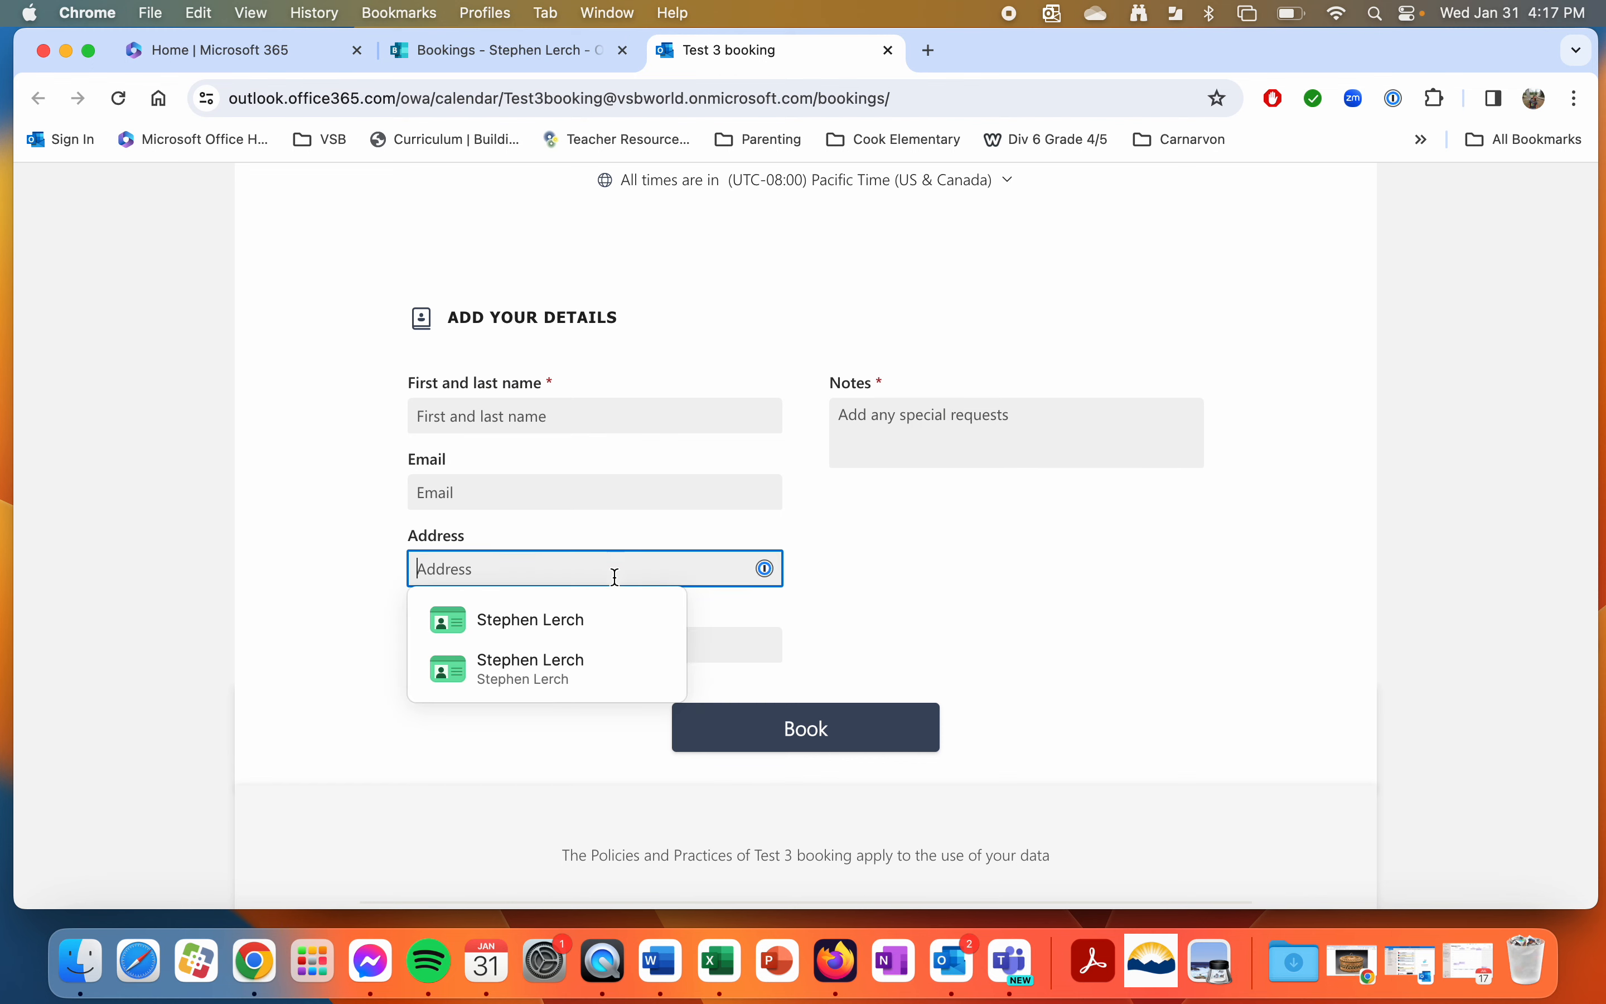
pyautogui.click(746, 634)
pyautogui.click(726, 494)
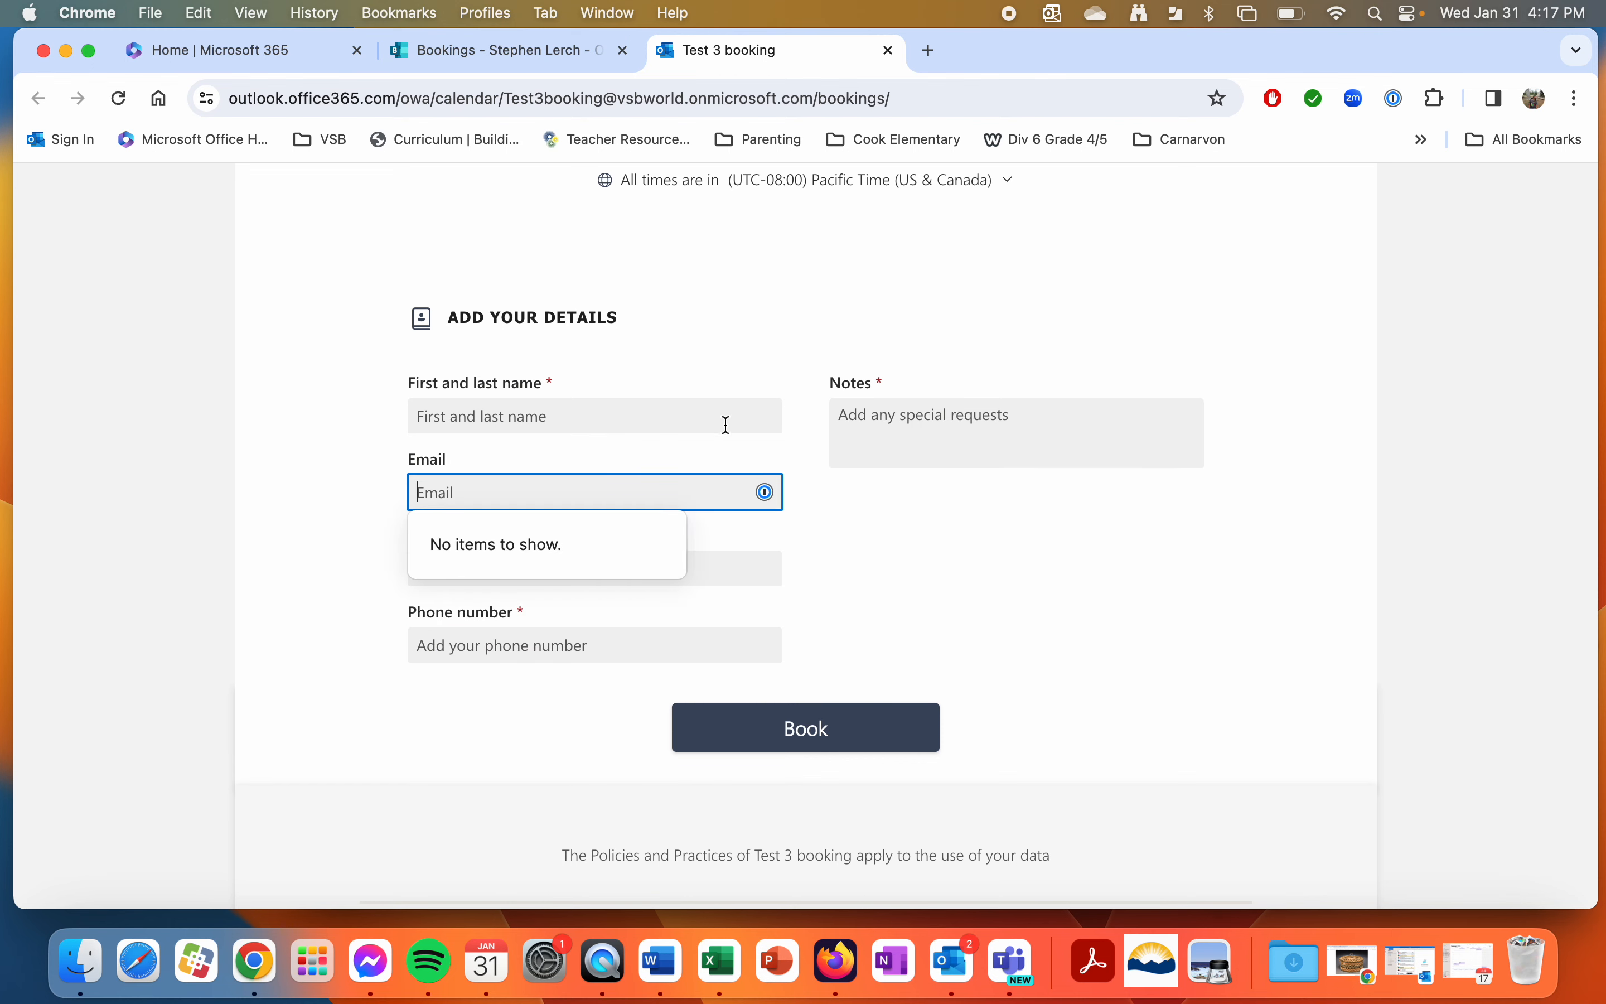
pyautogui.click(724, 416)
pyautogui.scroll(10, 724, 414)
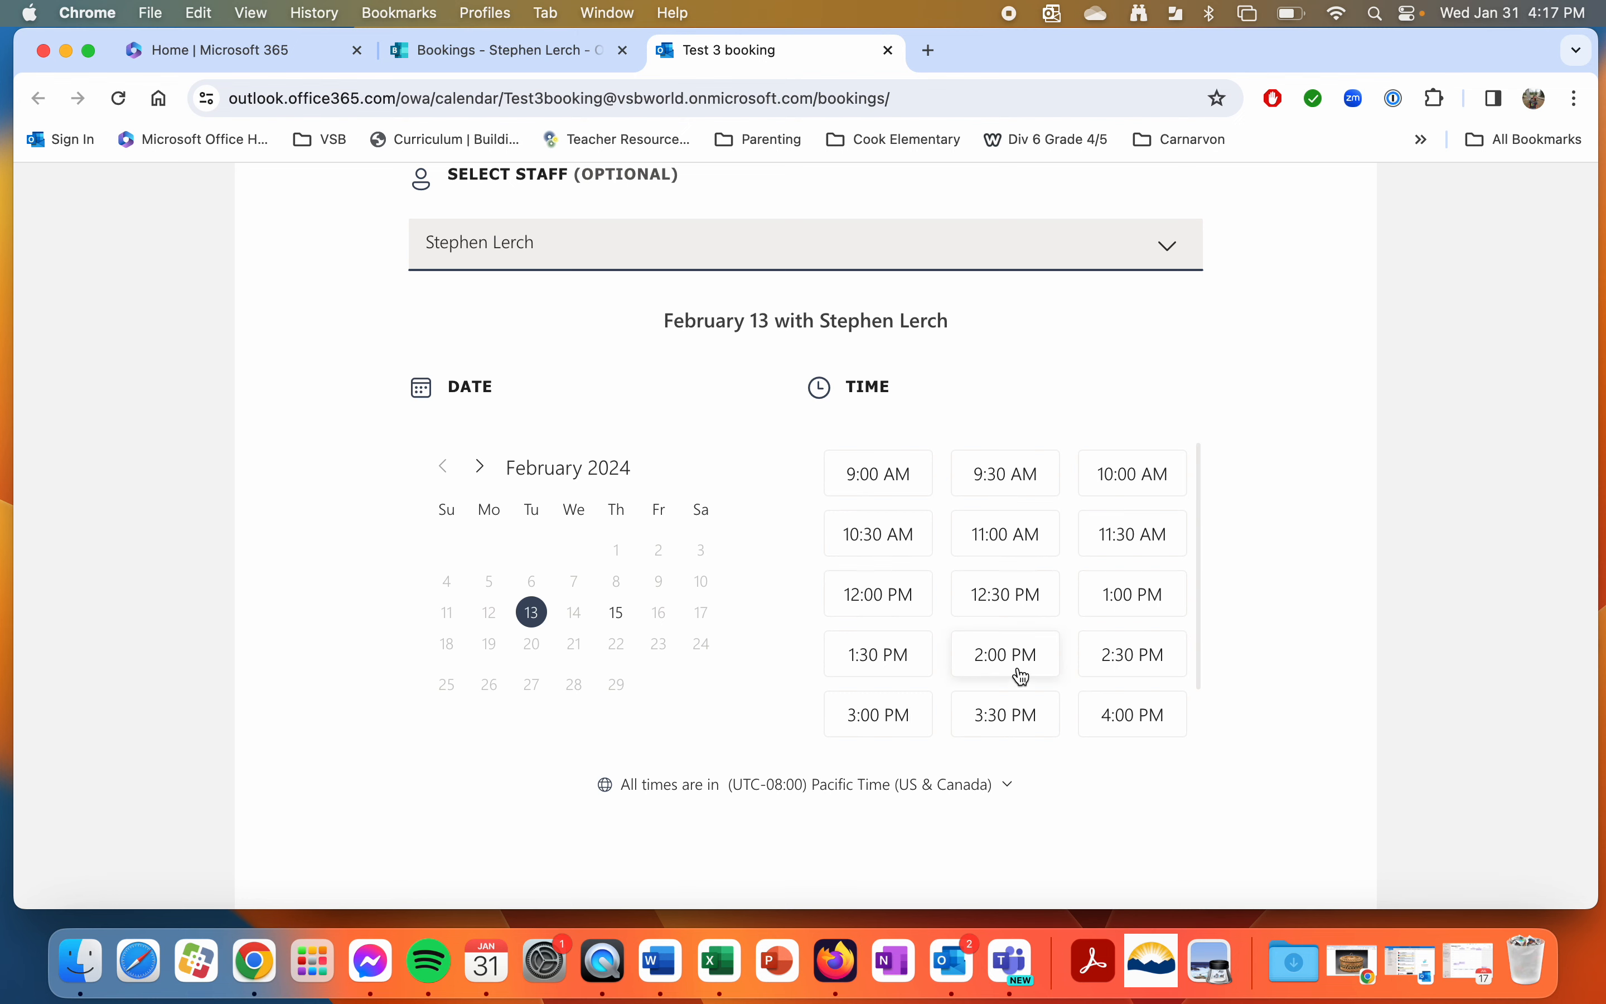
pyautogui.scroll(3, 741, 267)
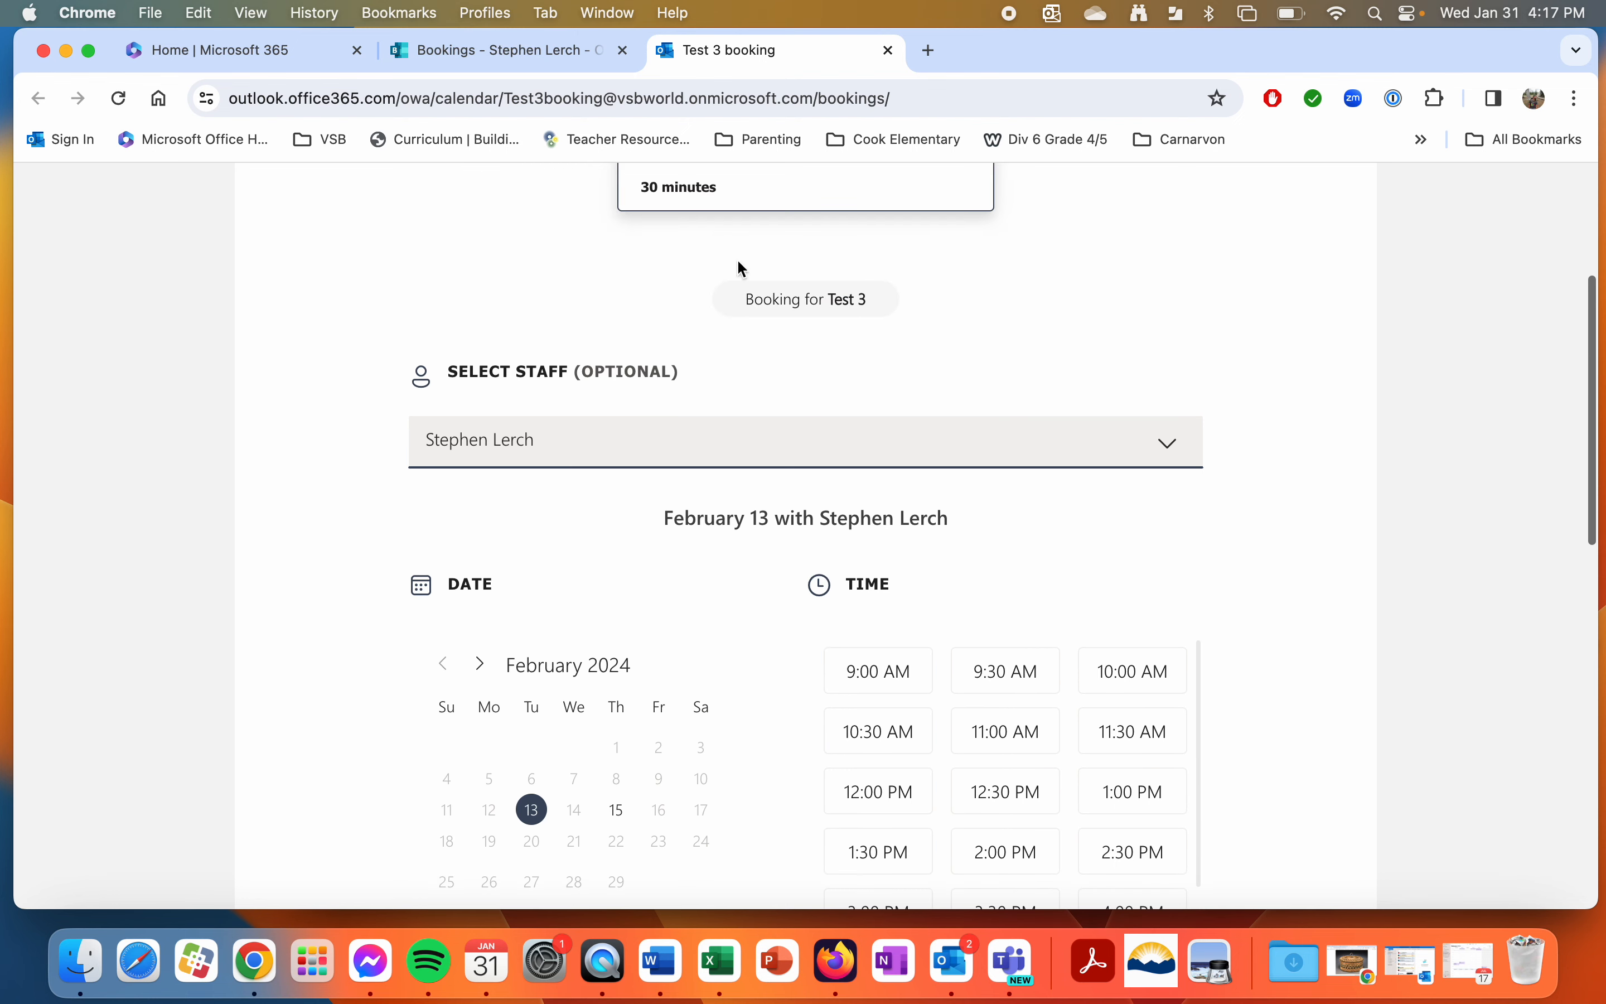
pyautogui.click(888, 49)
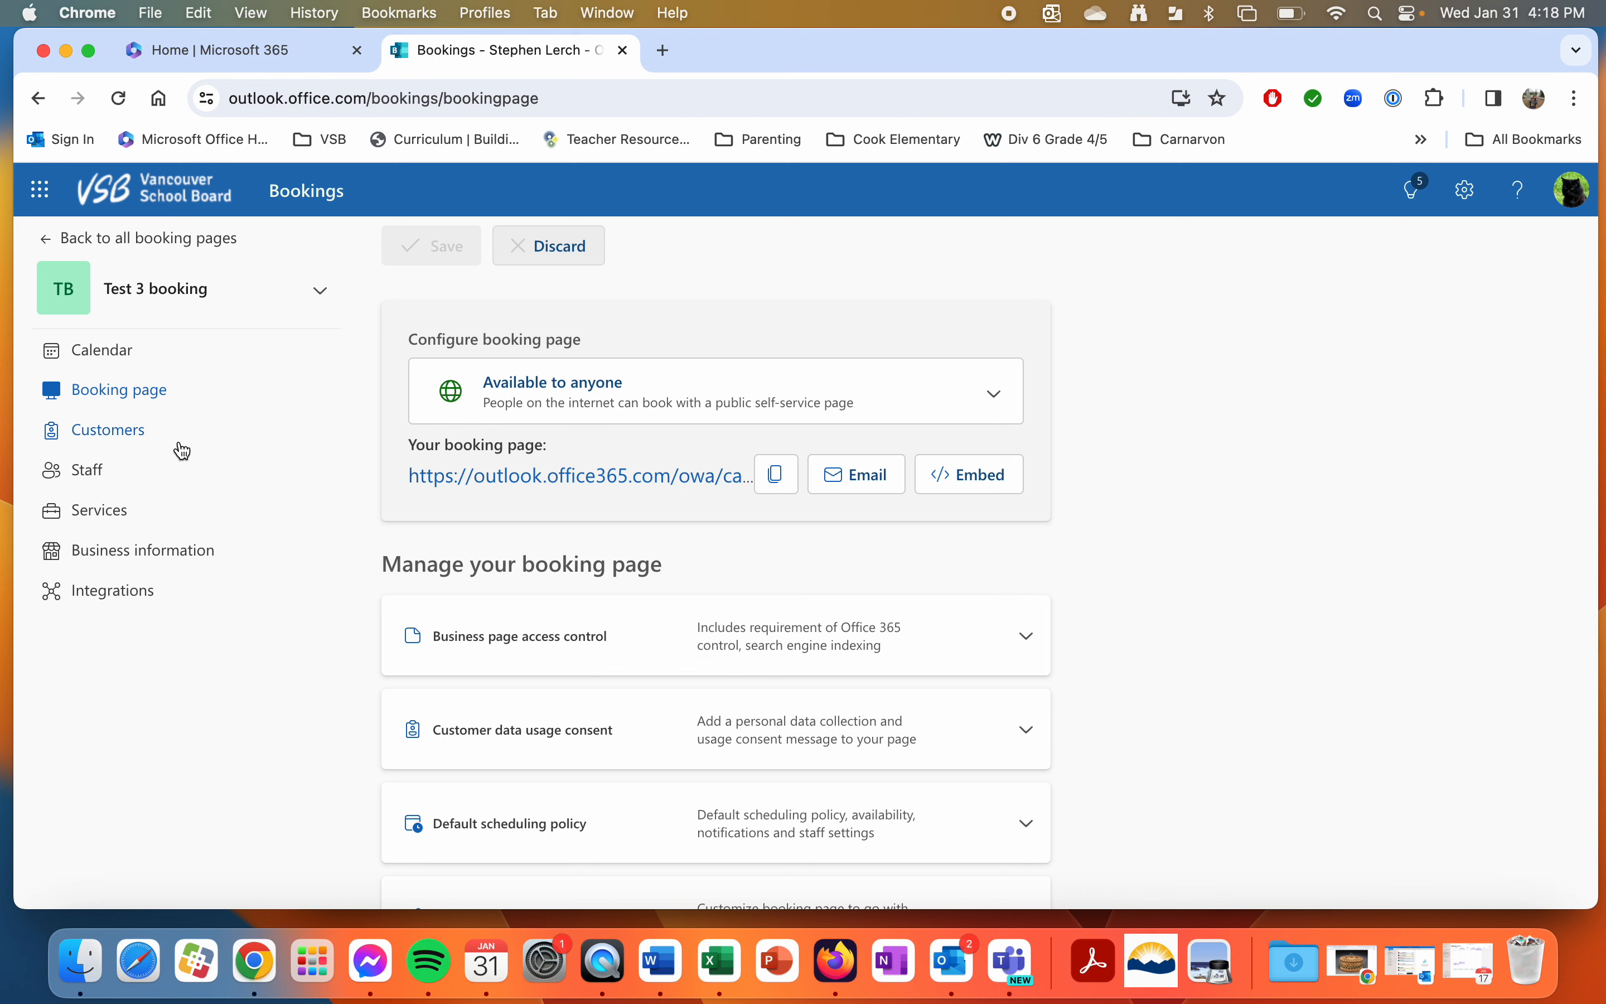
# Open the administrator's staff profile for editing and turn off the use of business hours for their availability
pyautogui.click(125, 433)
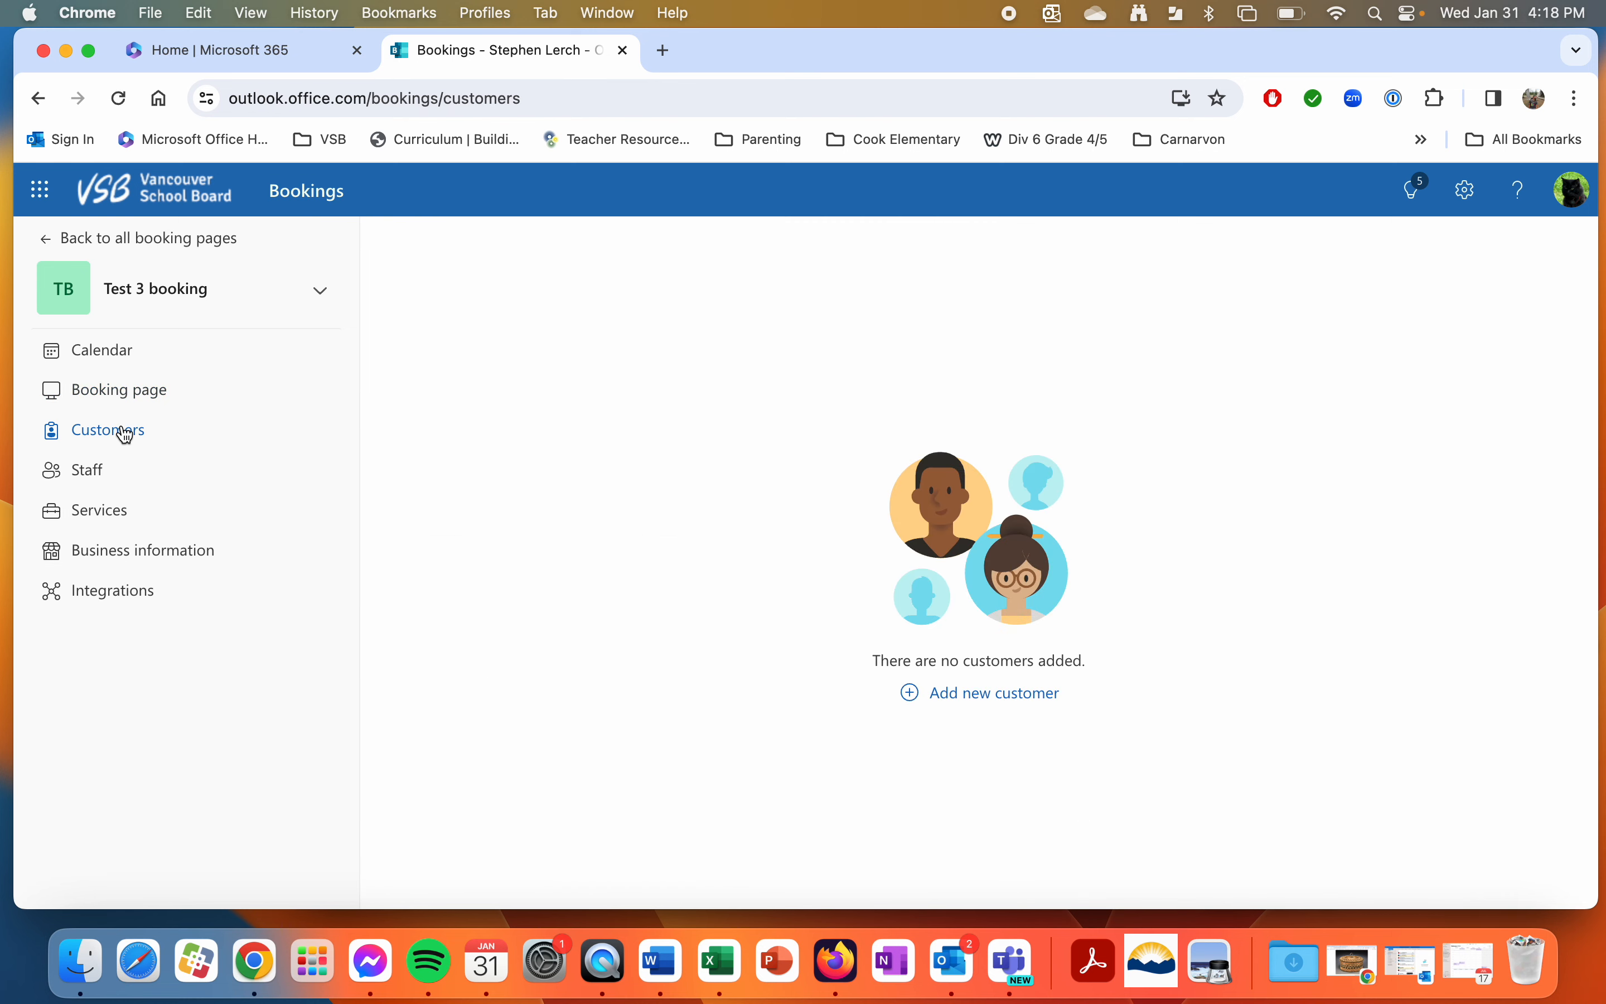
pyautogui.click(103, 466)
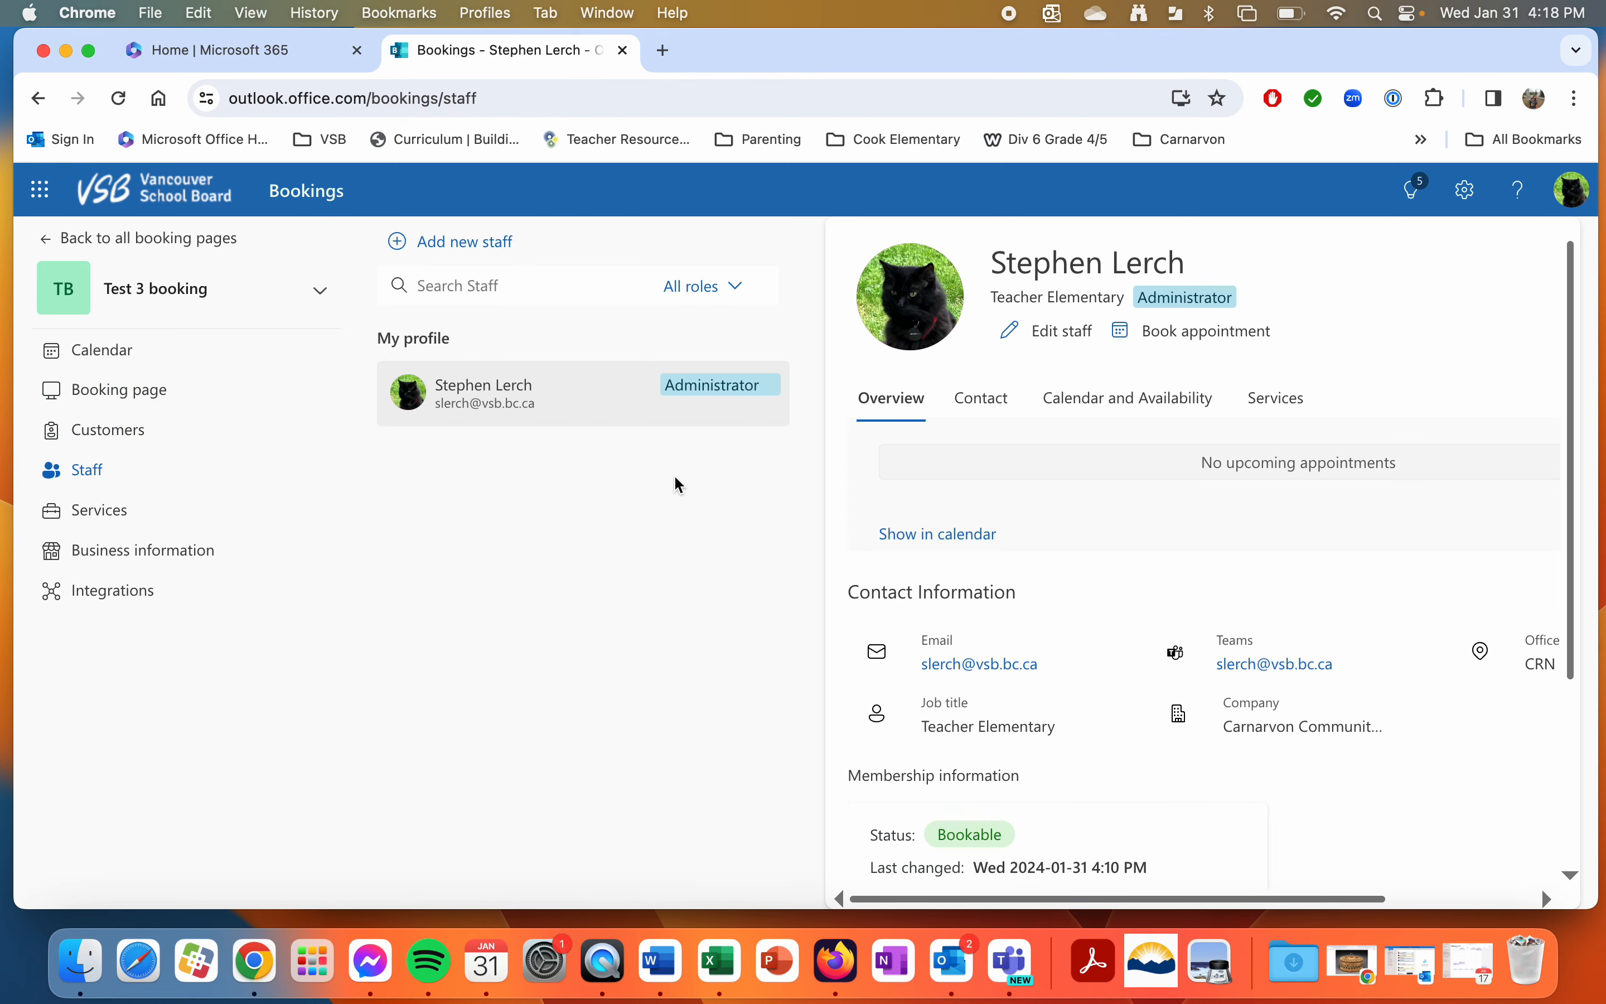
pyautogui.moveTo(691, 420)
pyautogui.click(764, 393)
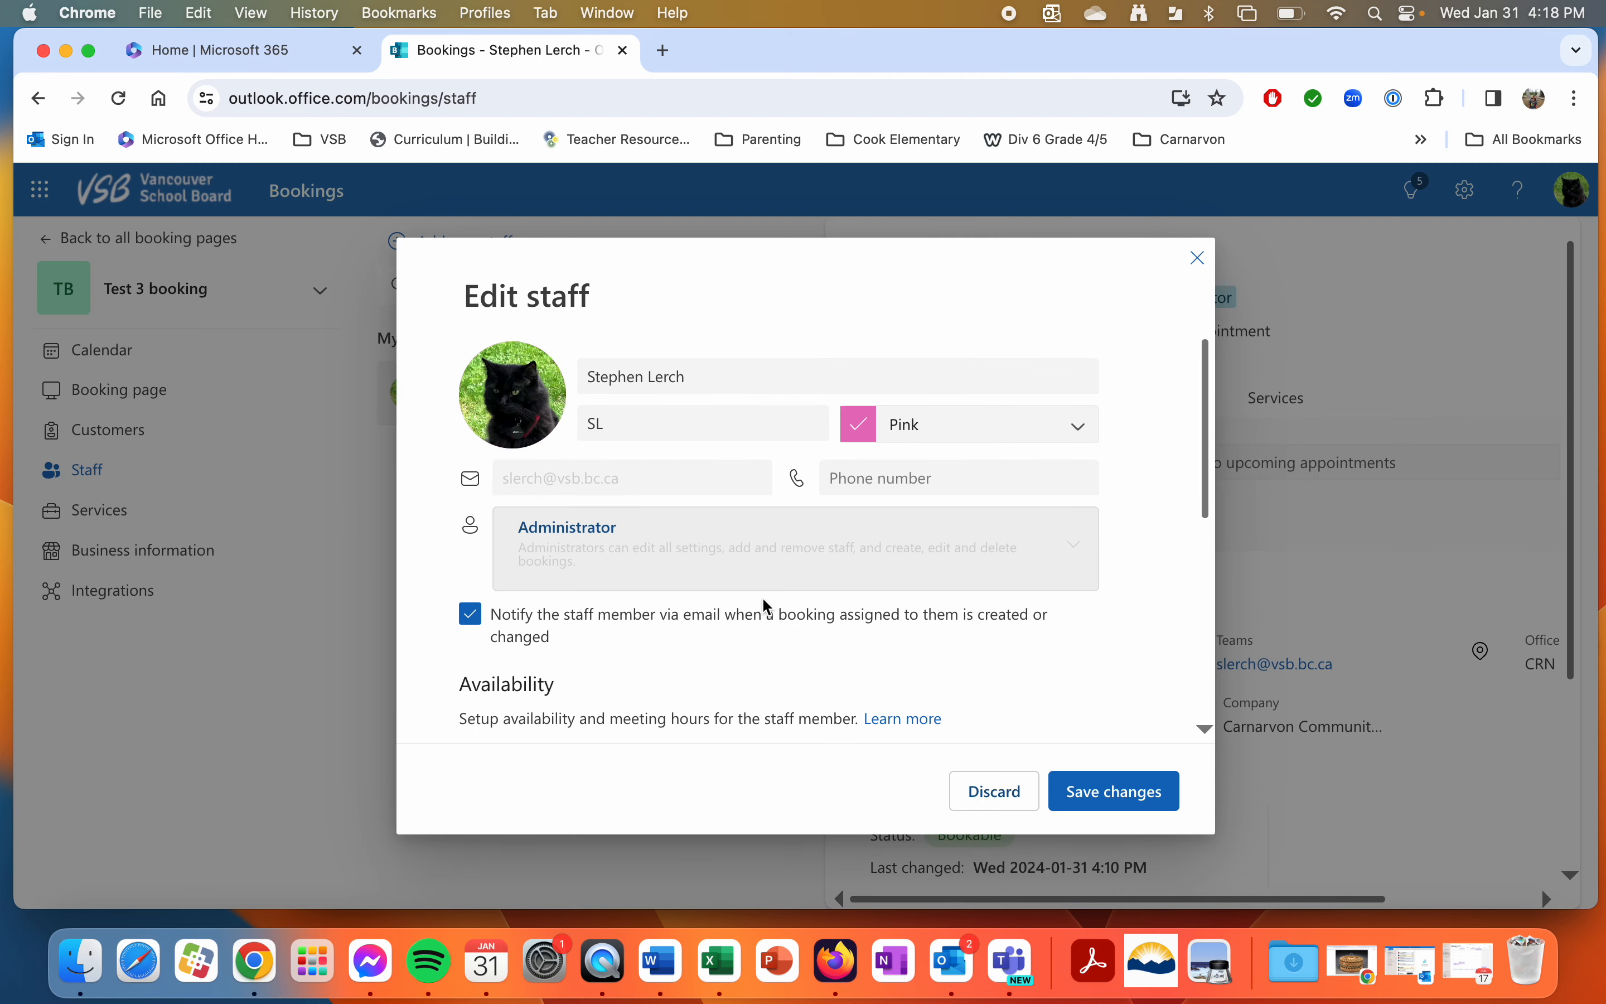
pyautogui.scroll(-5, 767, 606)
pyautogui.scroll(-3, 766, 606)
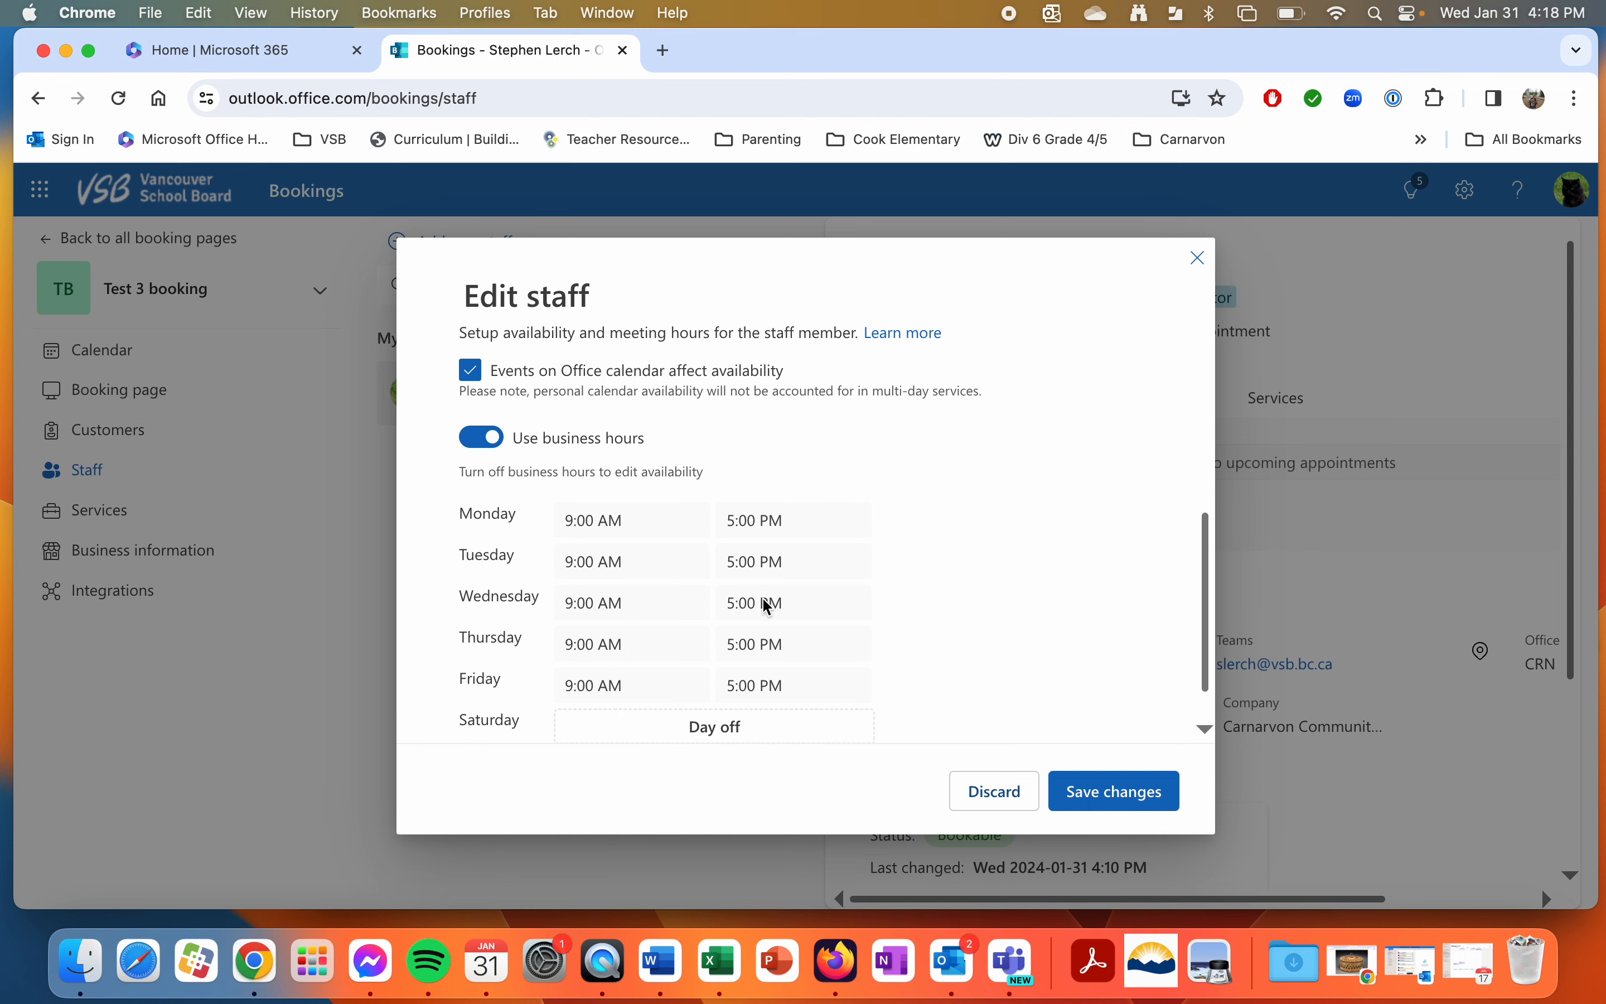
pyautogui.click(483, 438)
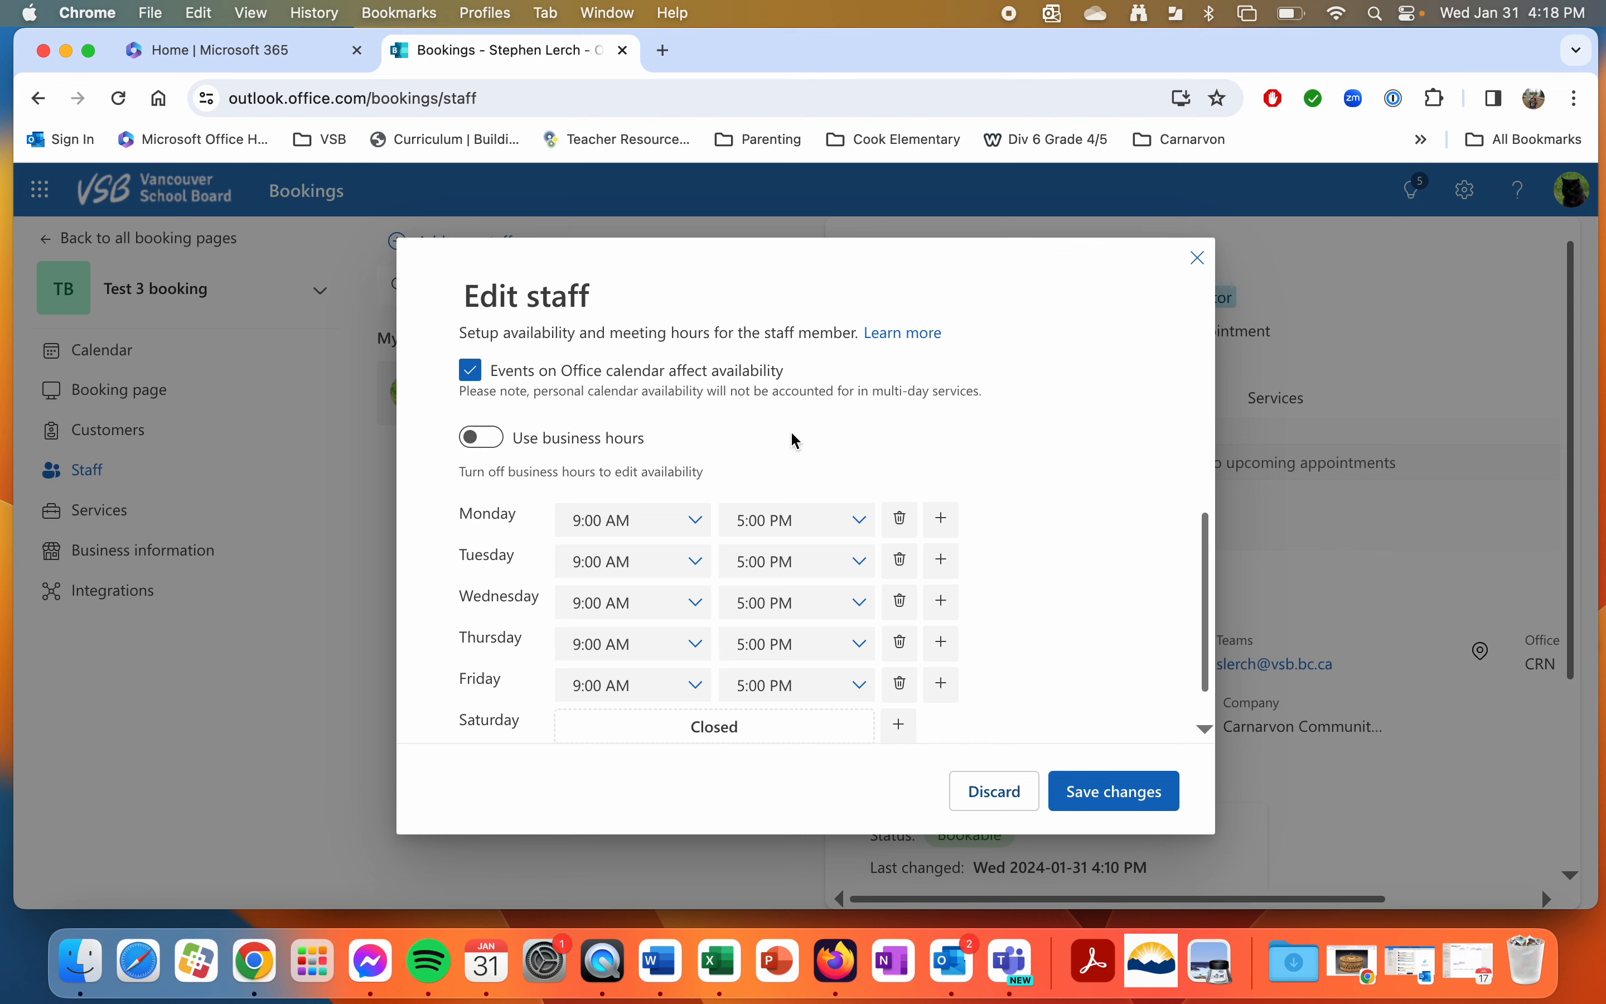
# Remove the staff member's Monday, Wednesday and Friday hours and add a second time range to Tuesday and Thursday
pyautogui.scroll(-1, 796, 439)
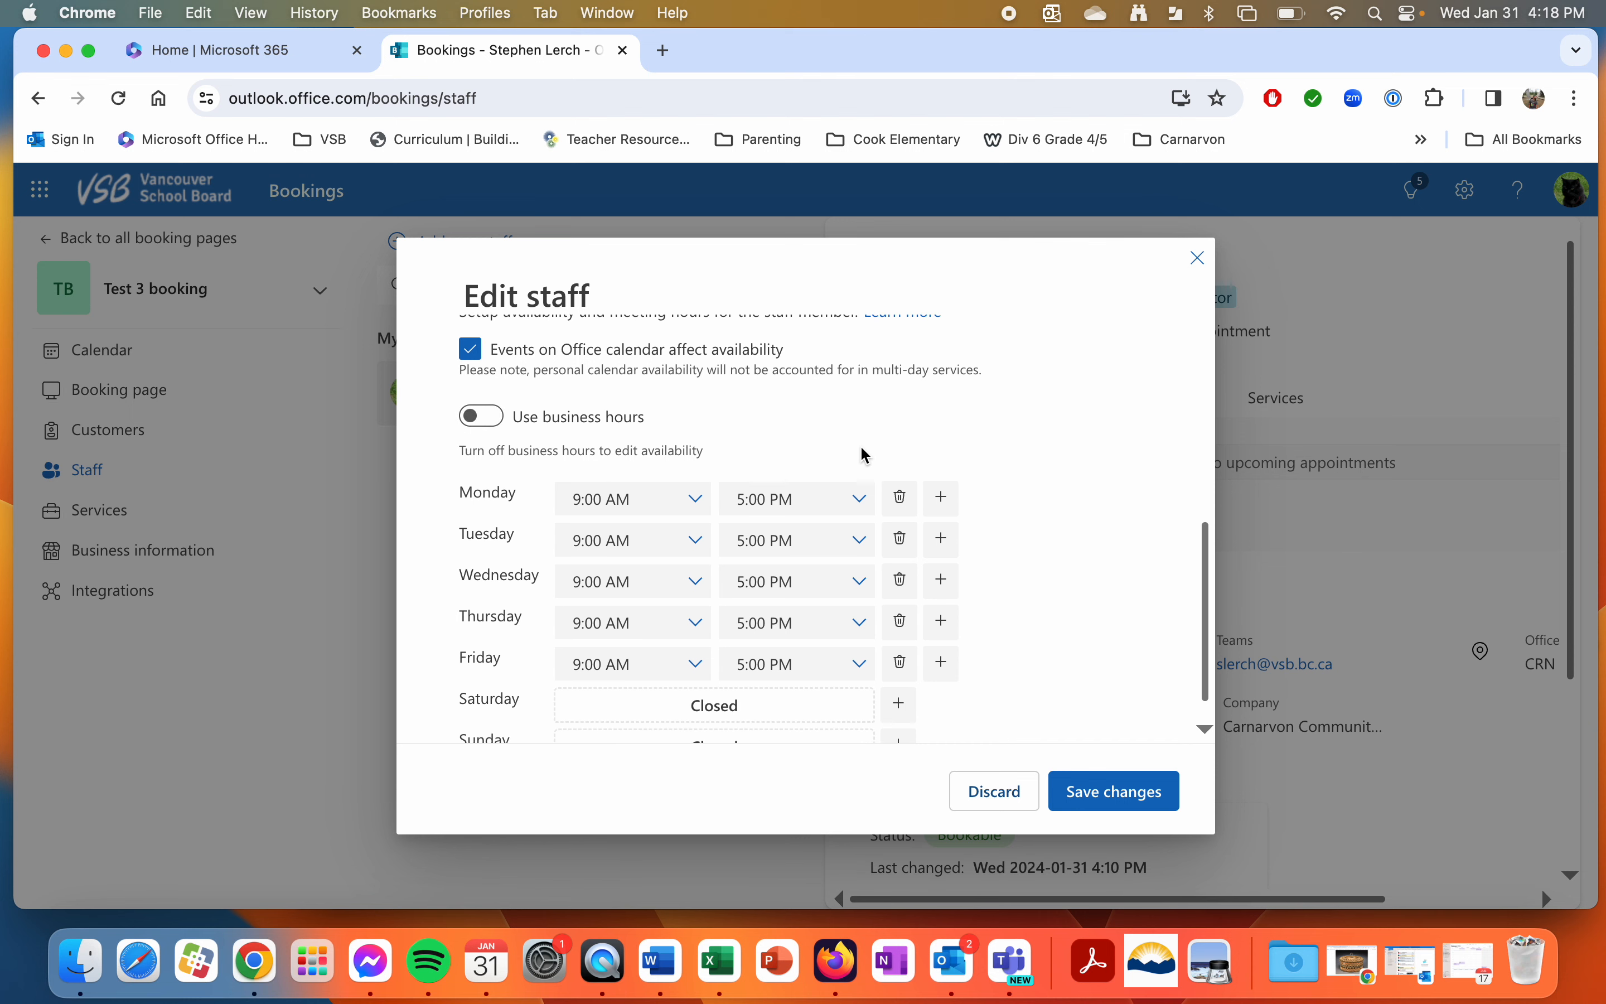
pyautogui.click(903, 499)
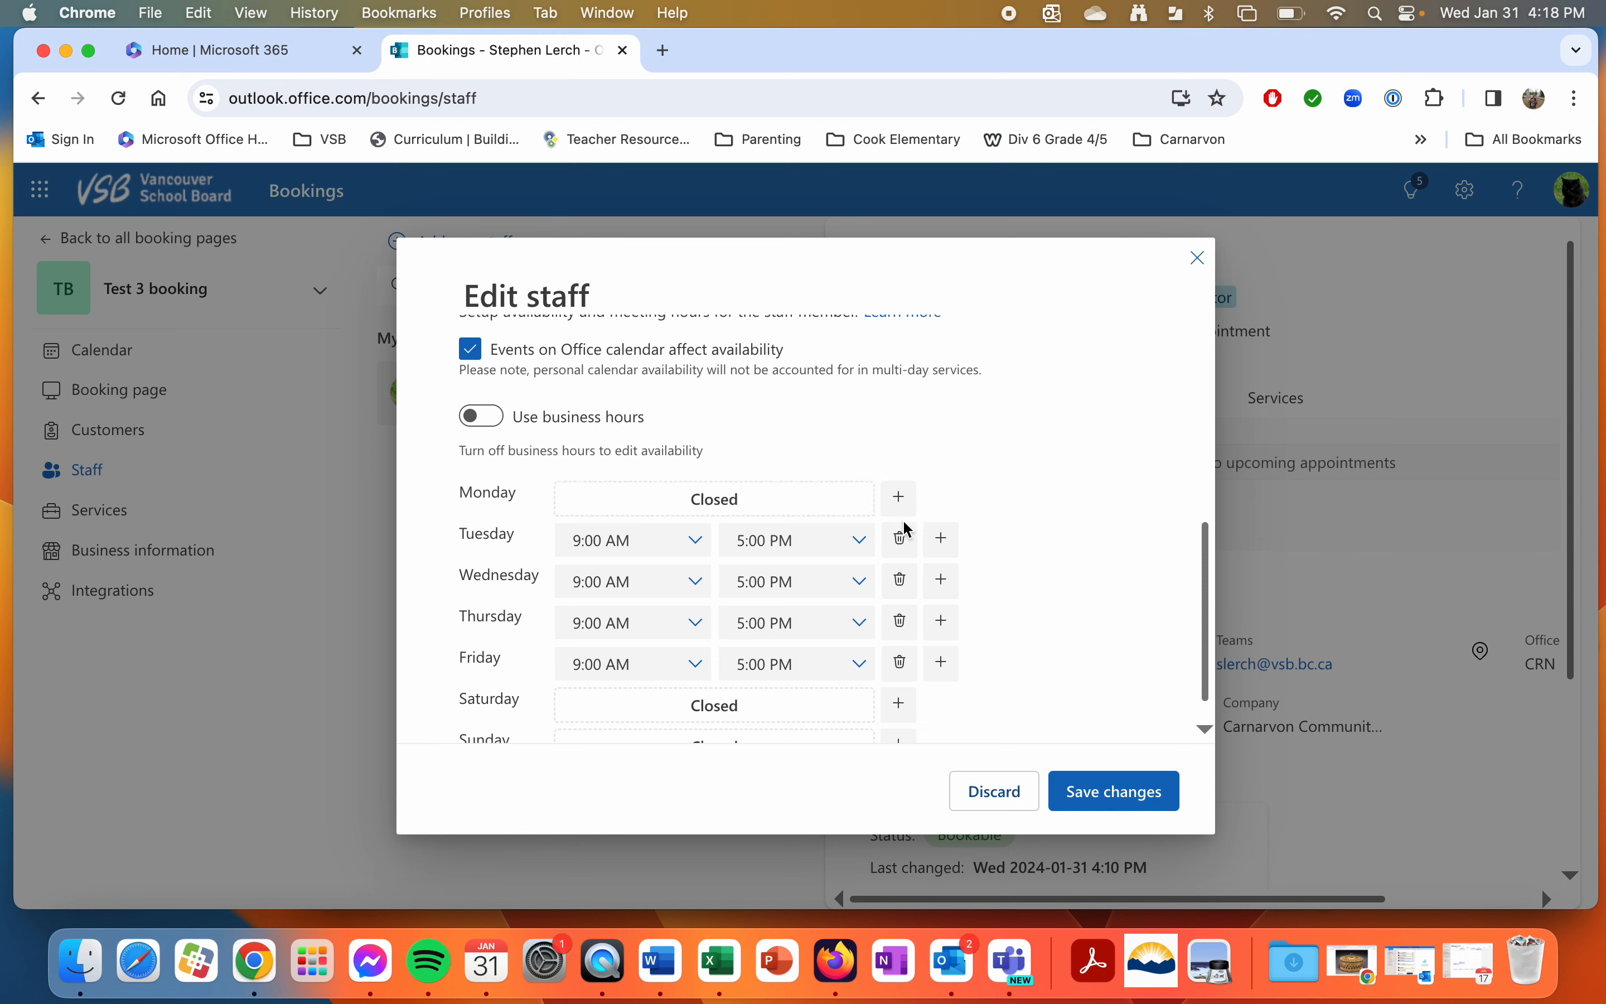
pyautogui.click(903, 582)
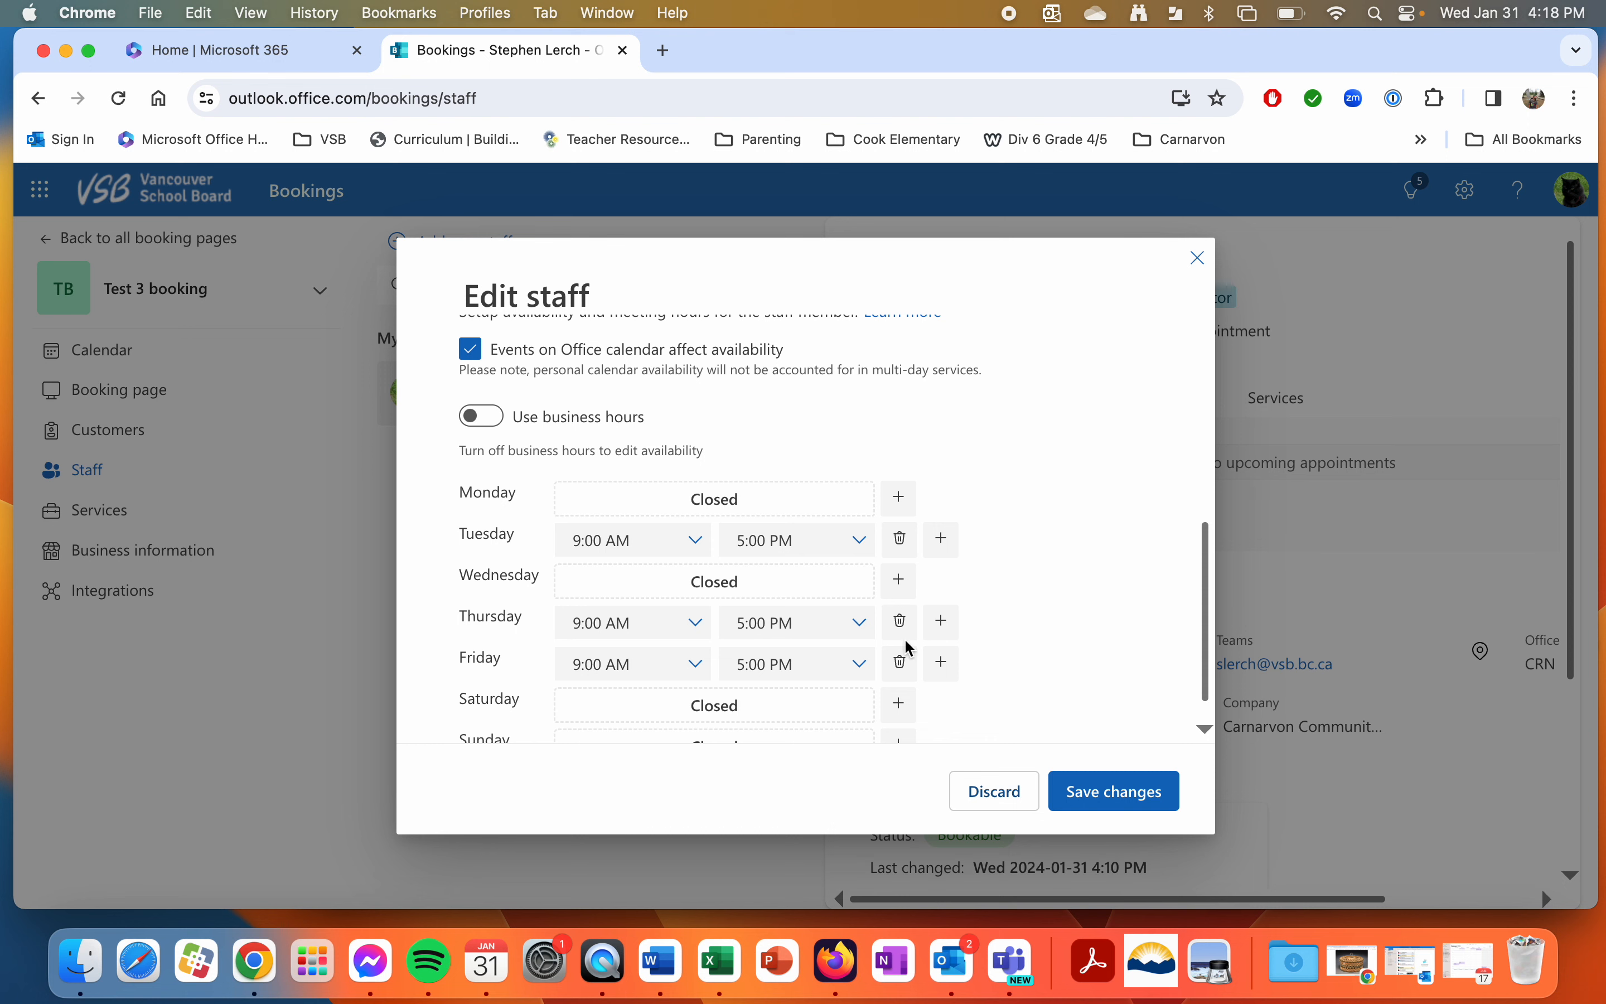
pyautogui.click(901, 663)
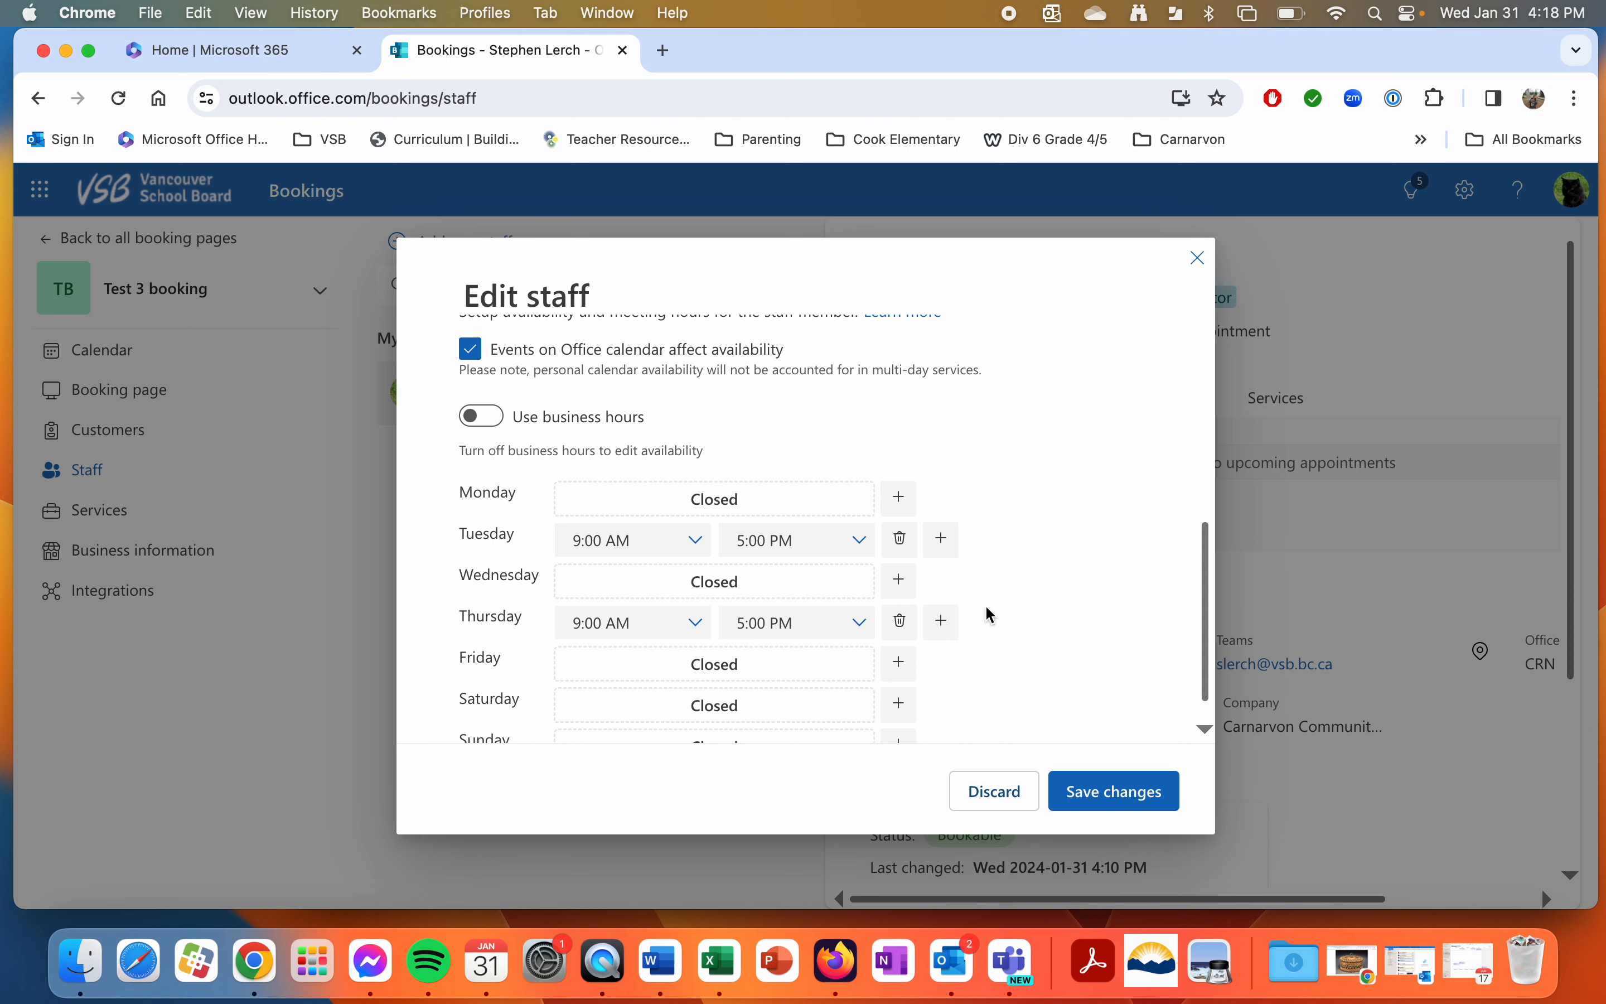
pyautogui.click(942, 538)
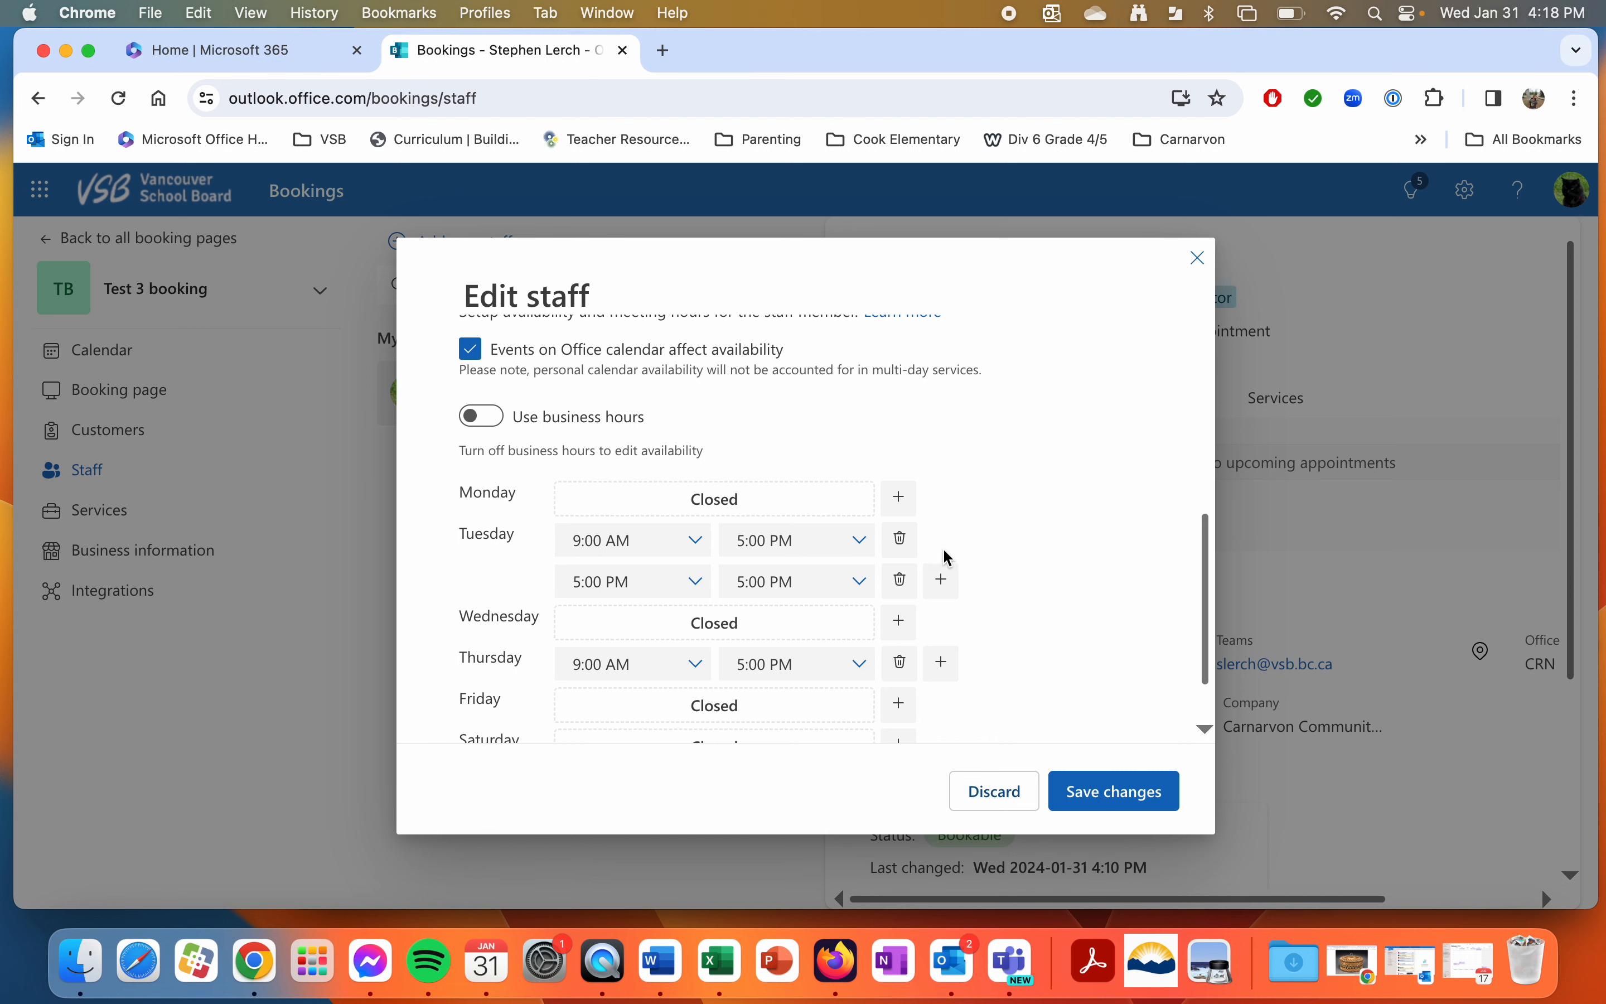
pyautogui.click(942, 662)
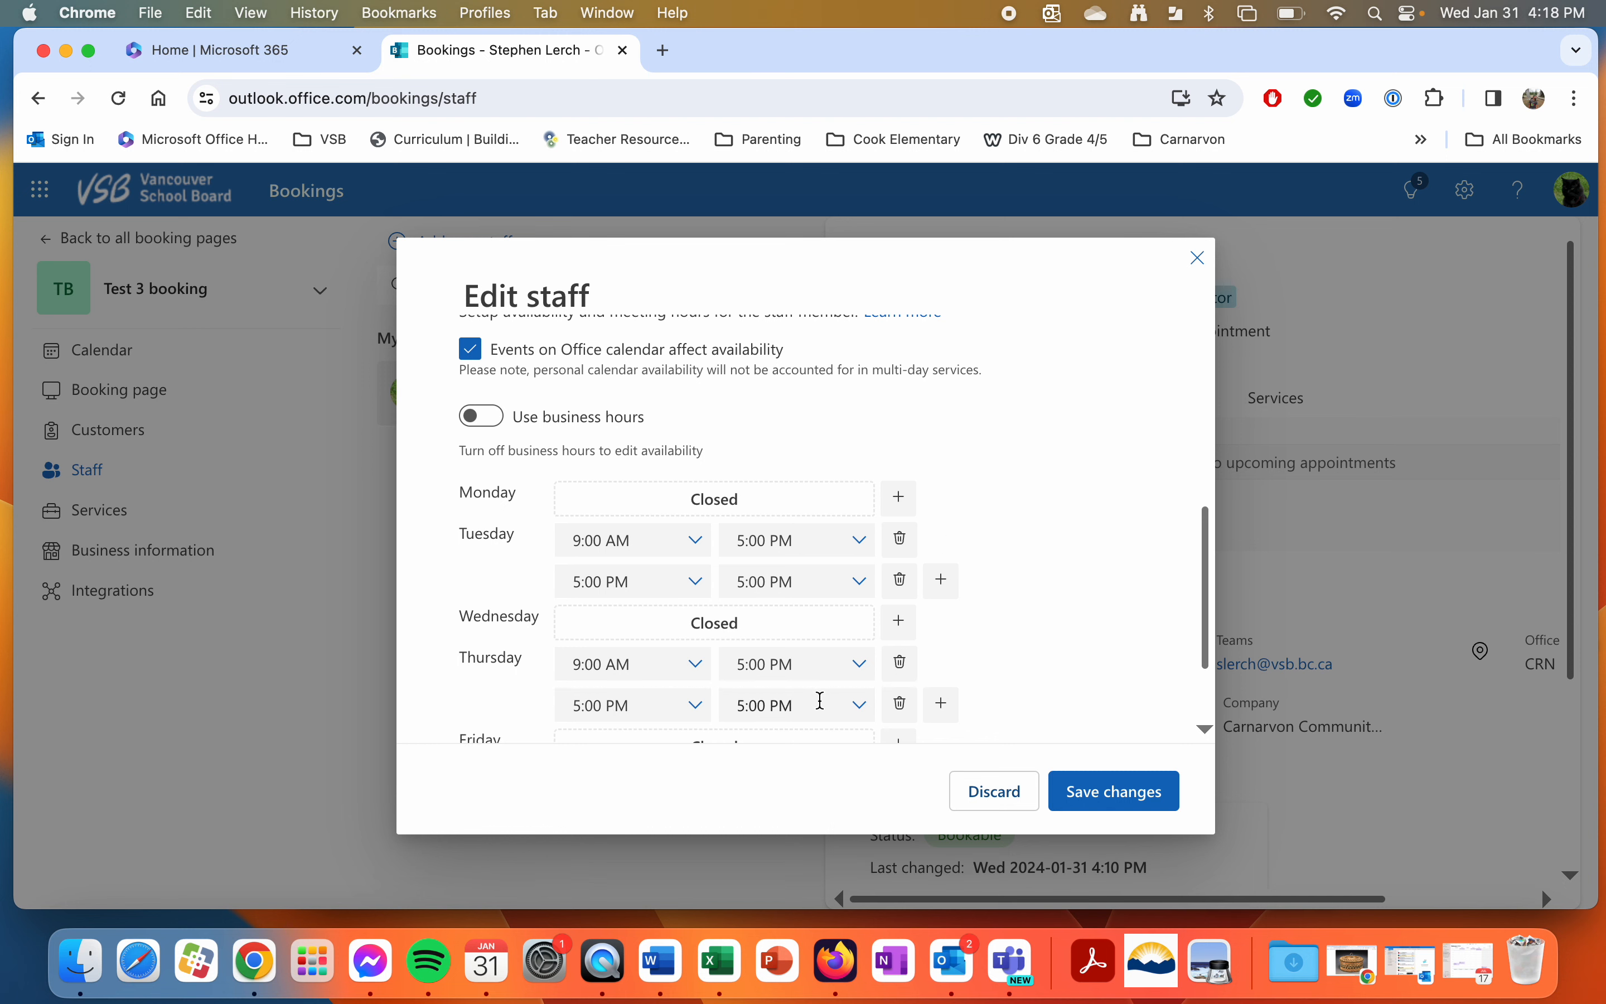
# Set the staff member's first Tuesday time range to 8:00 AM to 8:30 AM
pyautogui.scroll(-2, 927, 532)
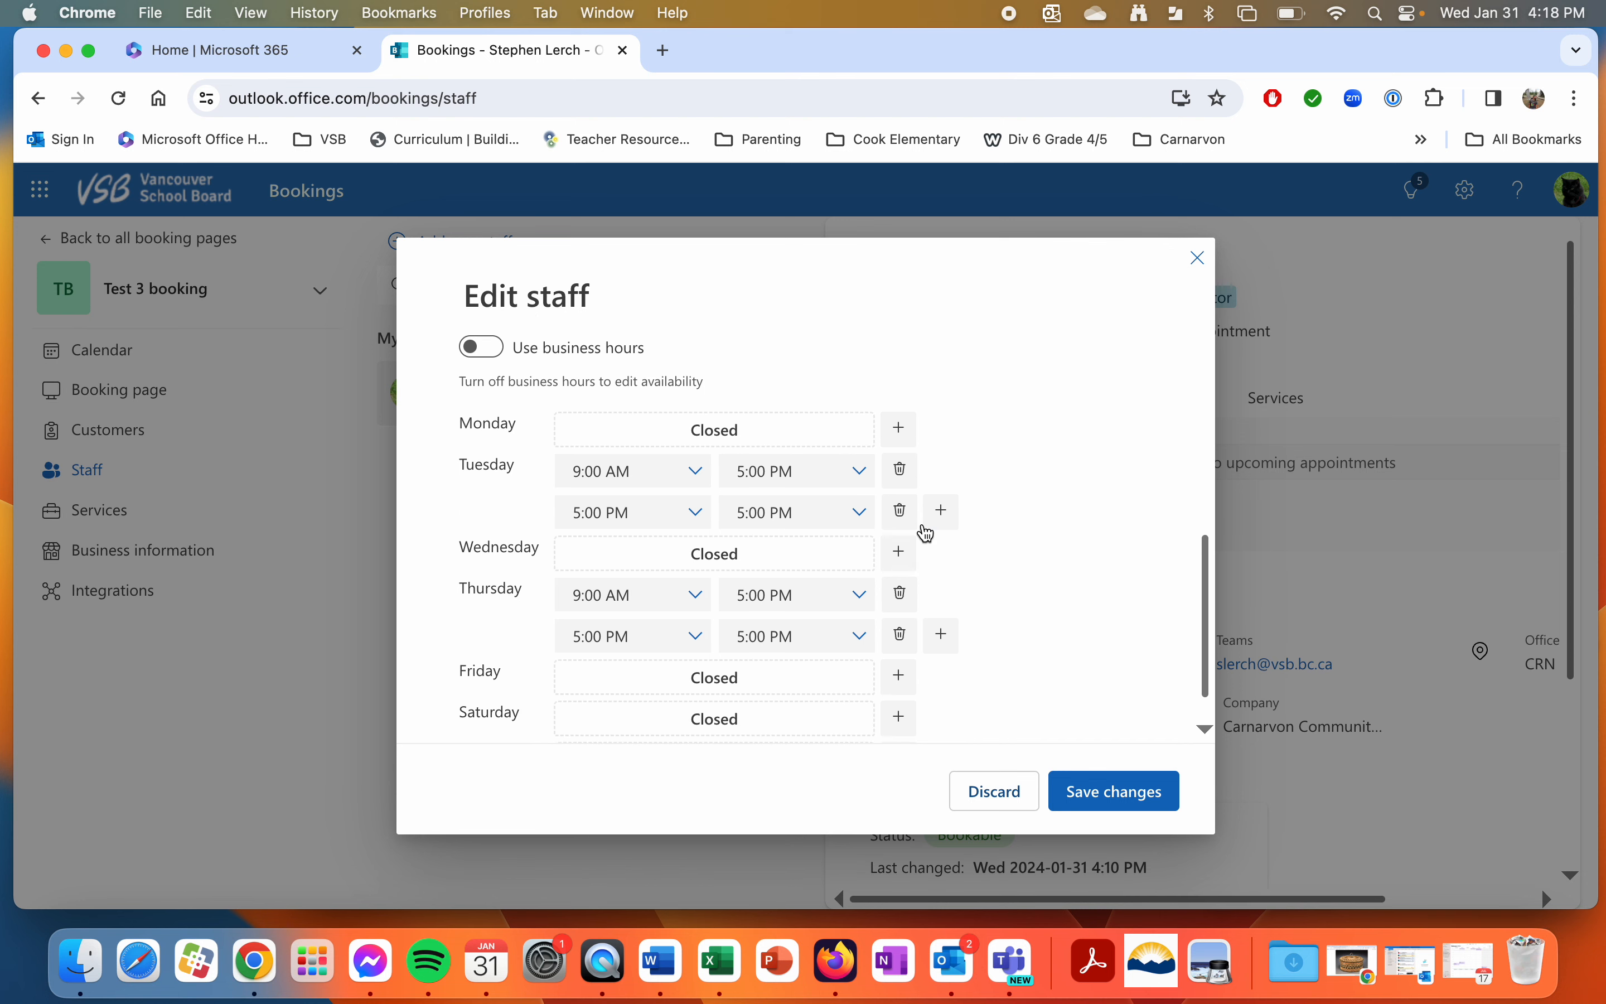
pyautogui.click(697, 469)
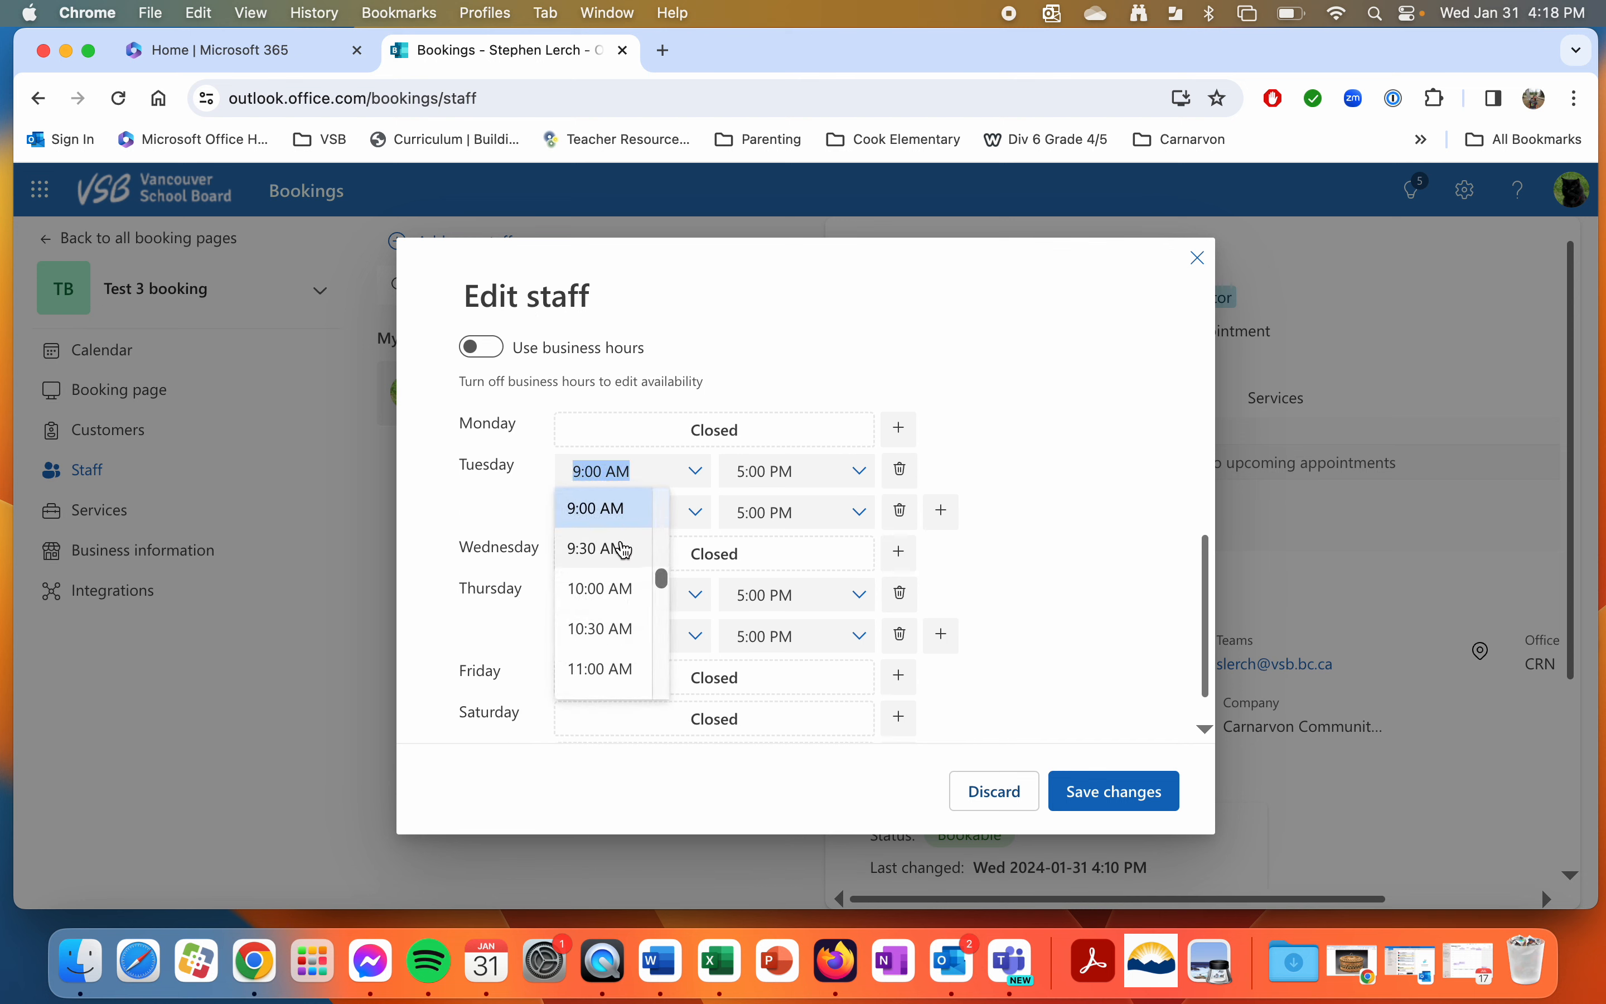
pyautogui.scroll(2, 624, 551)
pyautogui.click(620, 515)
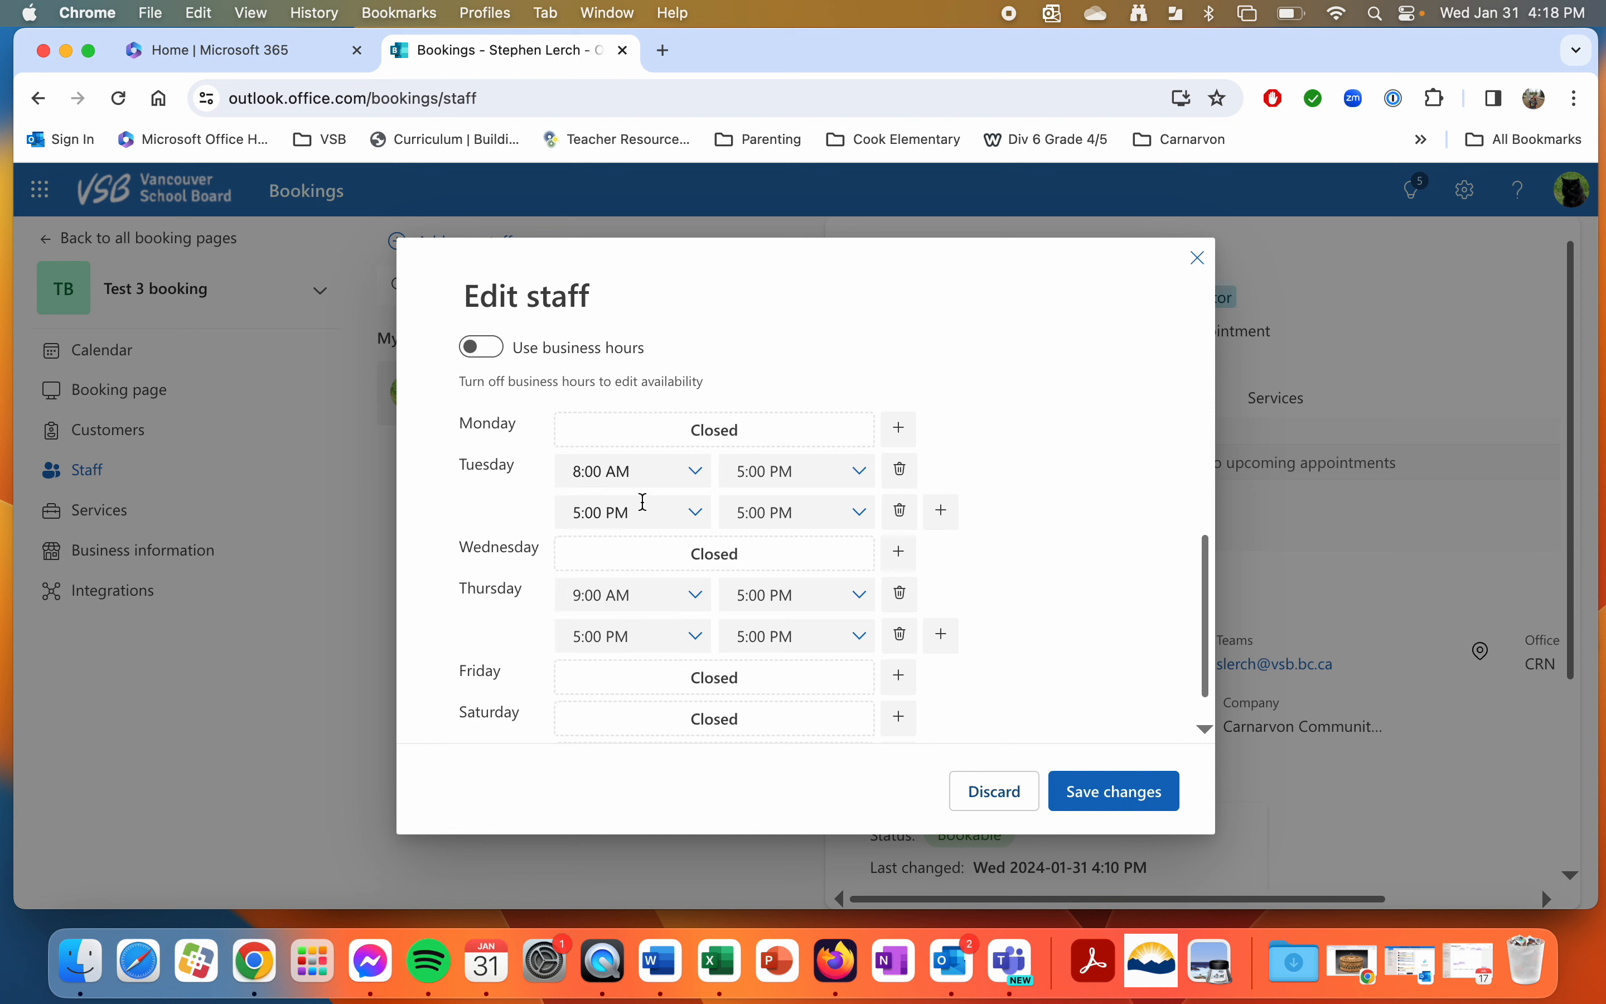
pyautogui.click(816, 469)
pyautogui.click(861, 471)
pyautogui.scroll(10, 796, 514)
pyautogui.scroll(1, 796, 516)
pyautogui.click(788, 535)
# Set the staff member's second Tuesday time range to 2:00 PM to 4:30 PM
pyautogui.click(694, 513)
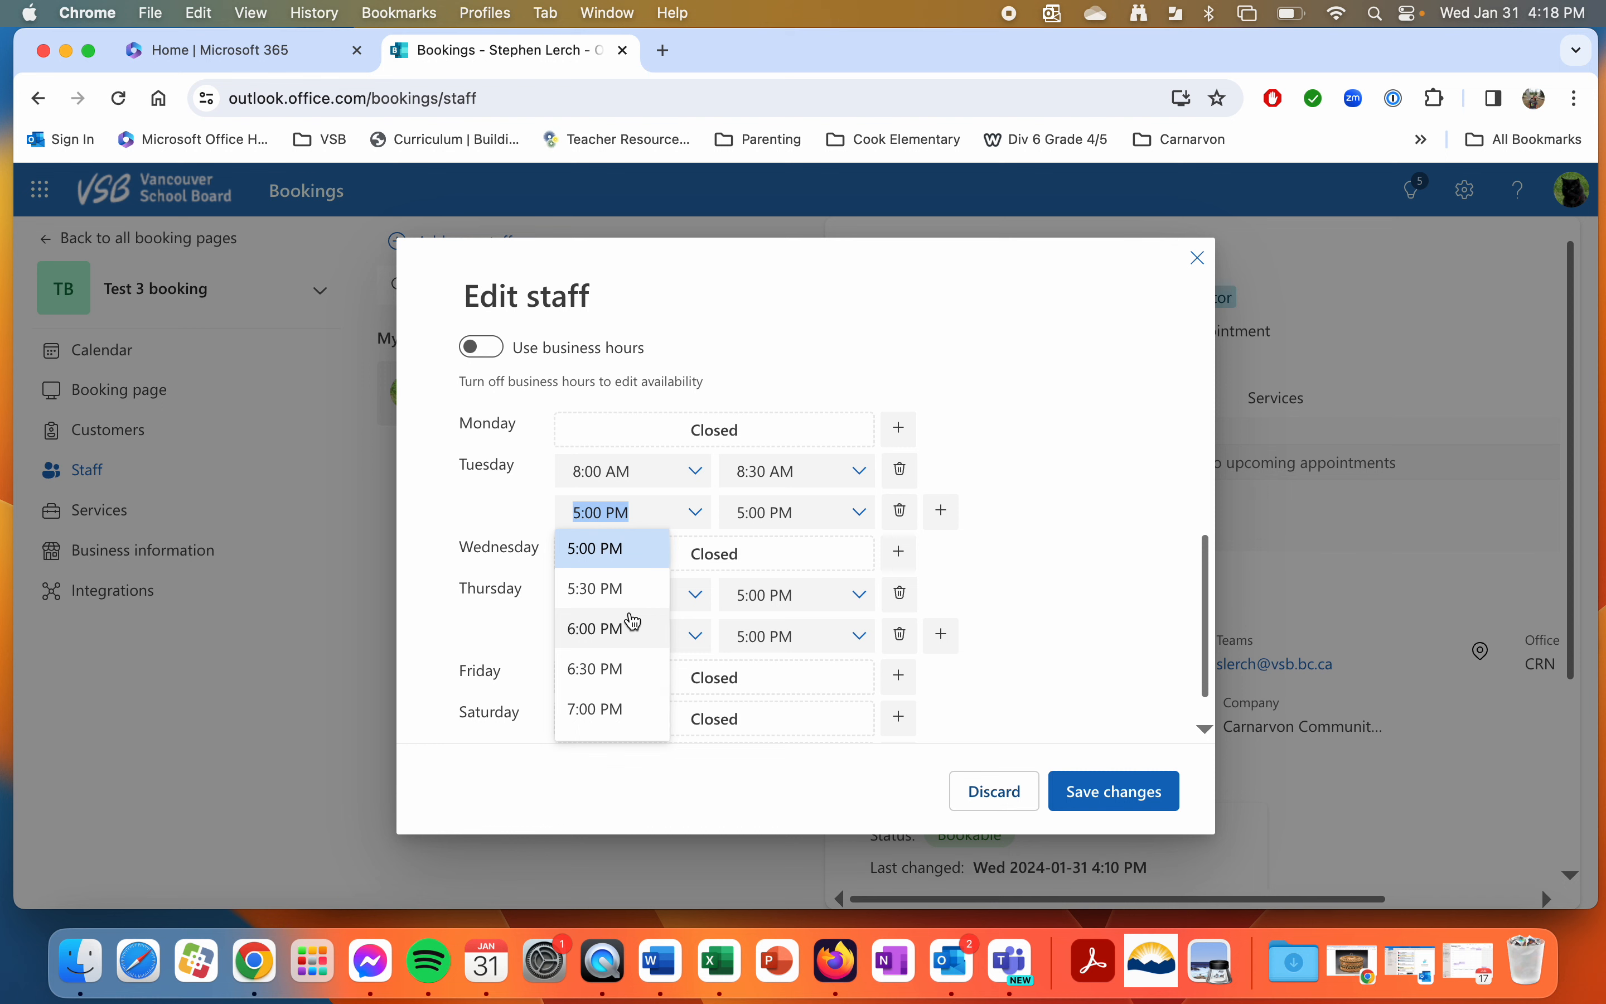
pyautogui.scroll(7, 634, 622)
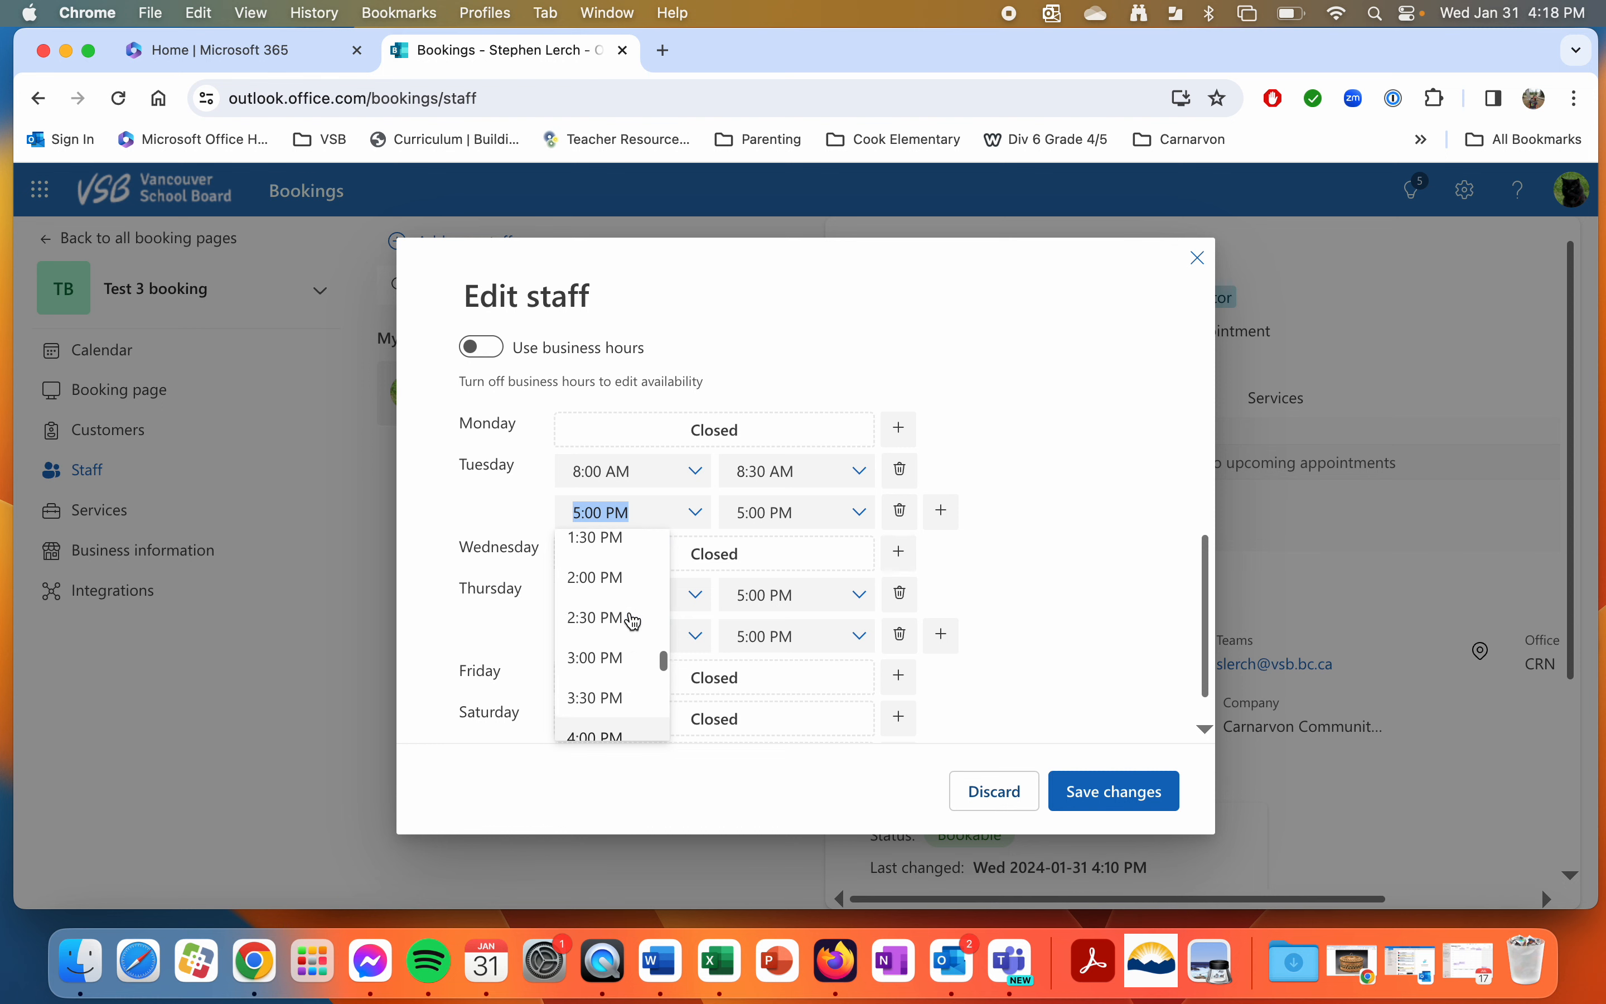
pyautogui.click(617, 575)
pyautogui.click(864, 518)
pyautogui.scroll(1, 789, 627)
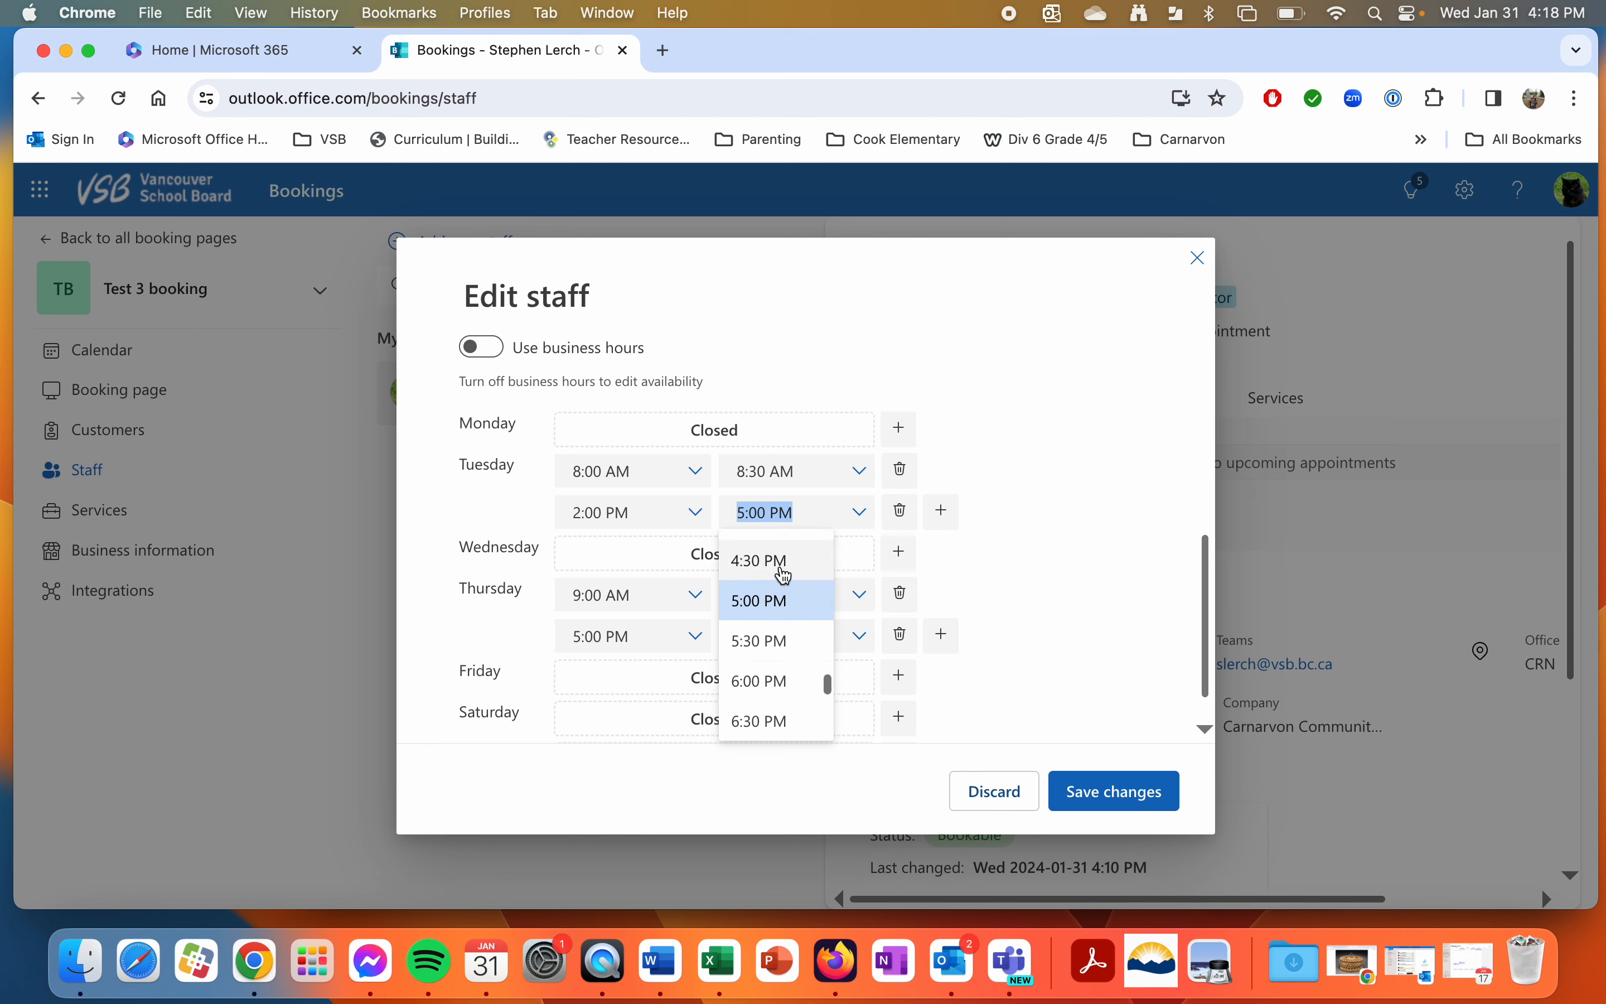
pyautogui.click(785, 575)
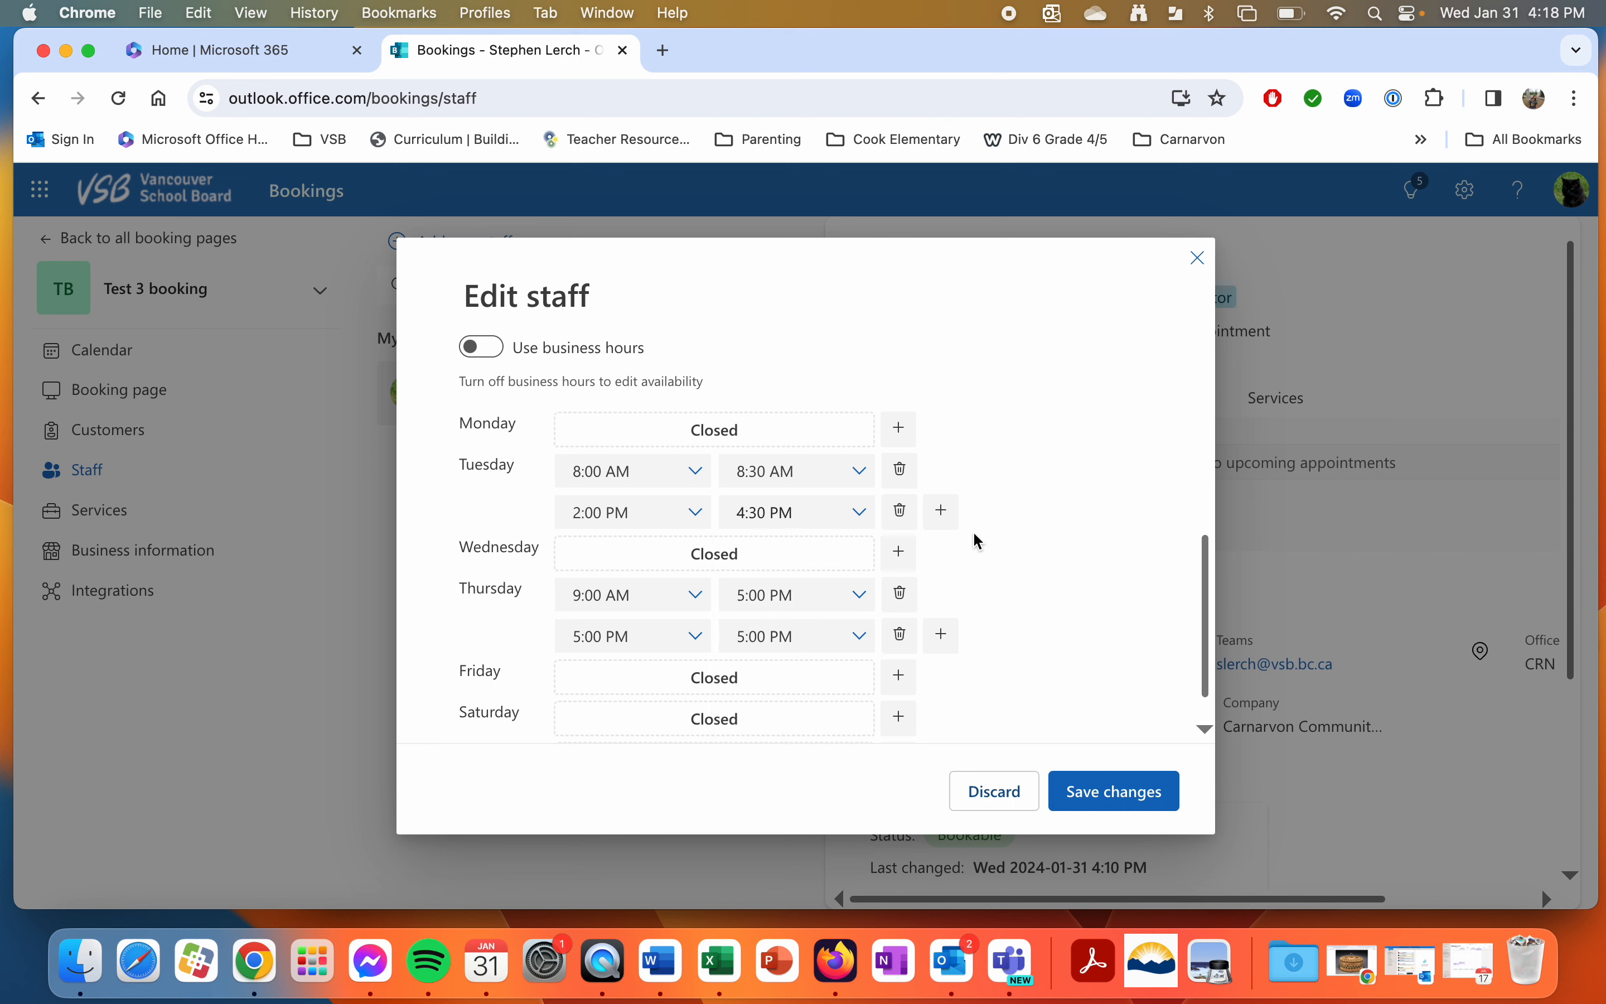
# Set the staff member's first Thursday time range to 8:00 AM to 8:30 AM
pyautogui.click(691, 599)
pyautogui.scroll(3, 631, 666)
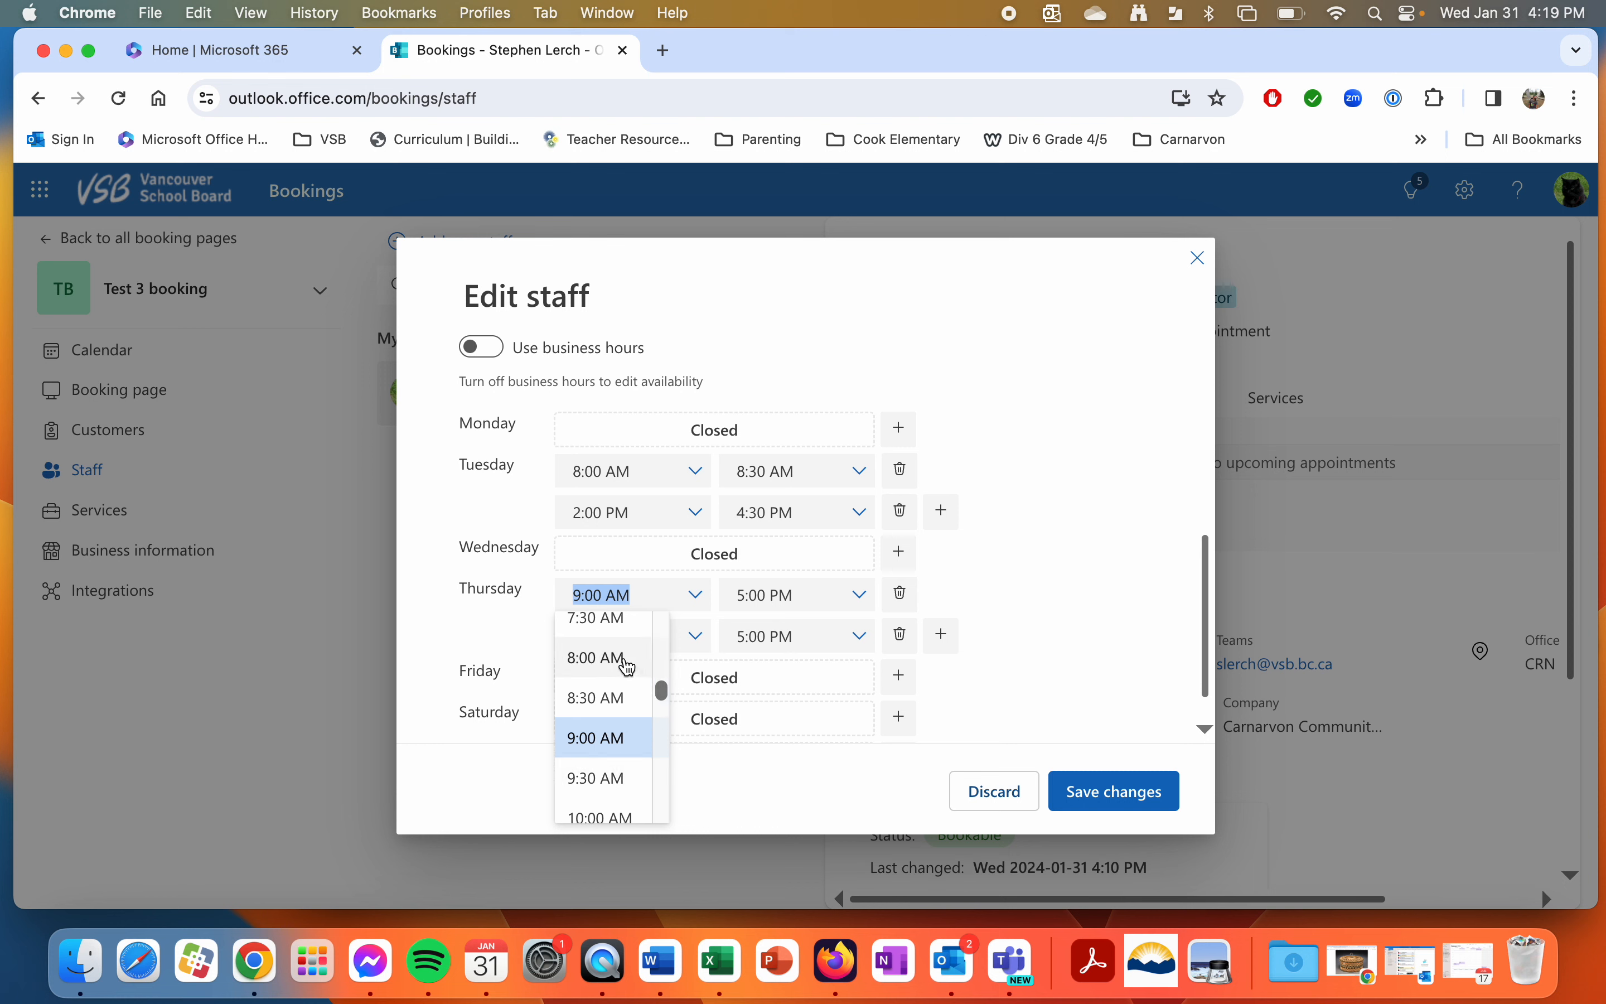
pyautogui.click(629, 666)
pyautogui.click(857, 597)
pyautogui.scroll(5, 789, 670)
pyautogui.scroll(5, 790, 670)
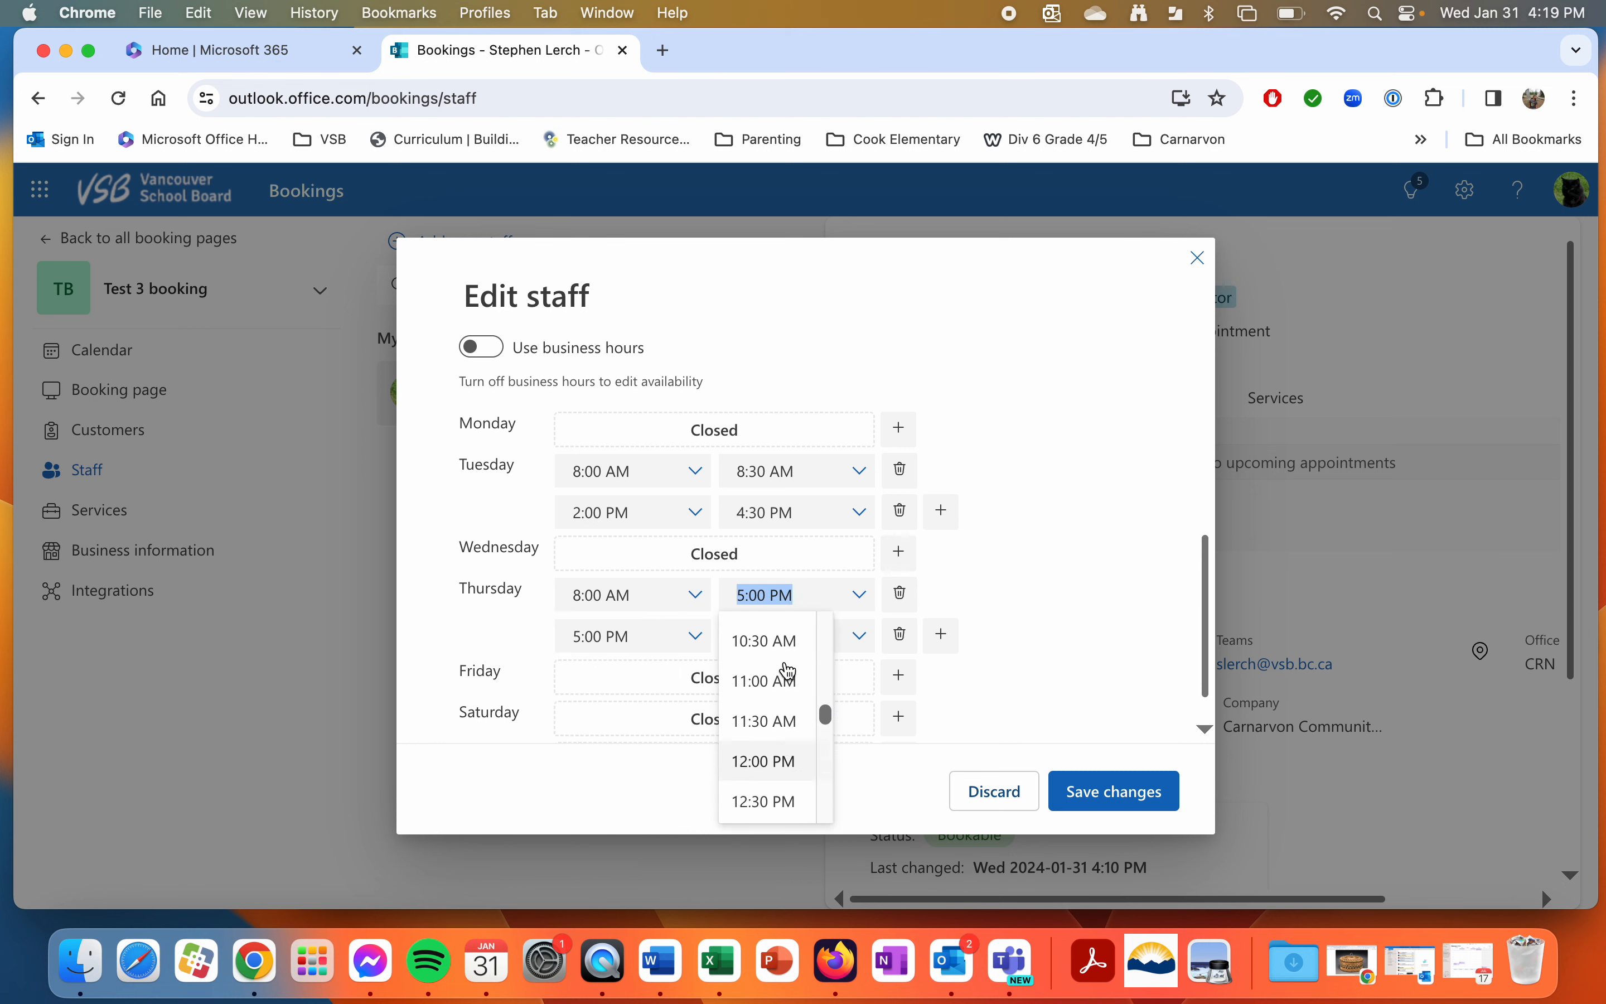
pyautogui.click(776, 634)
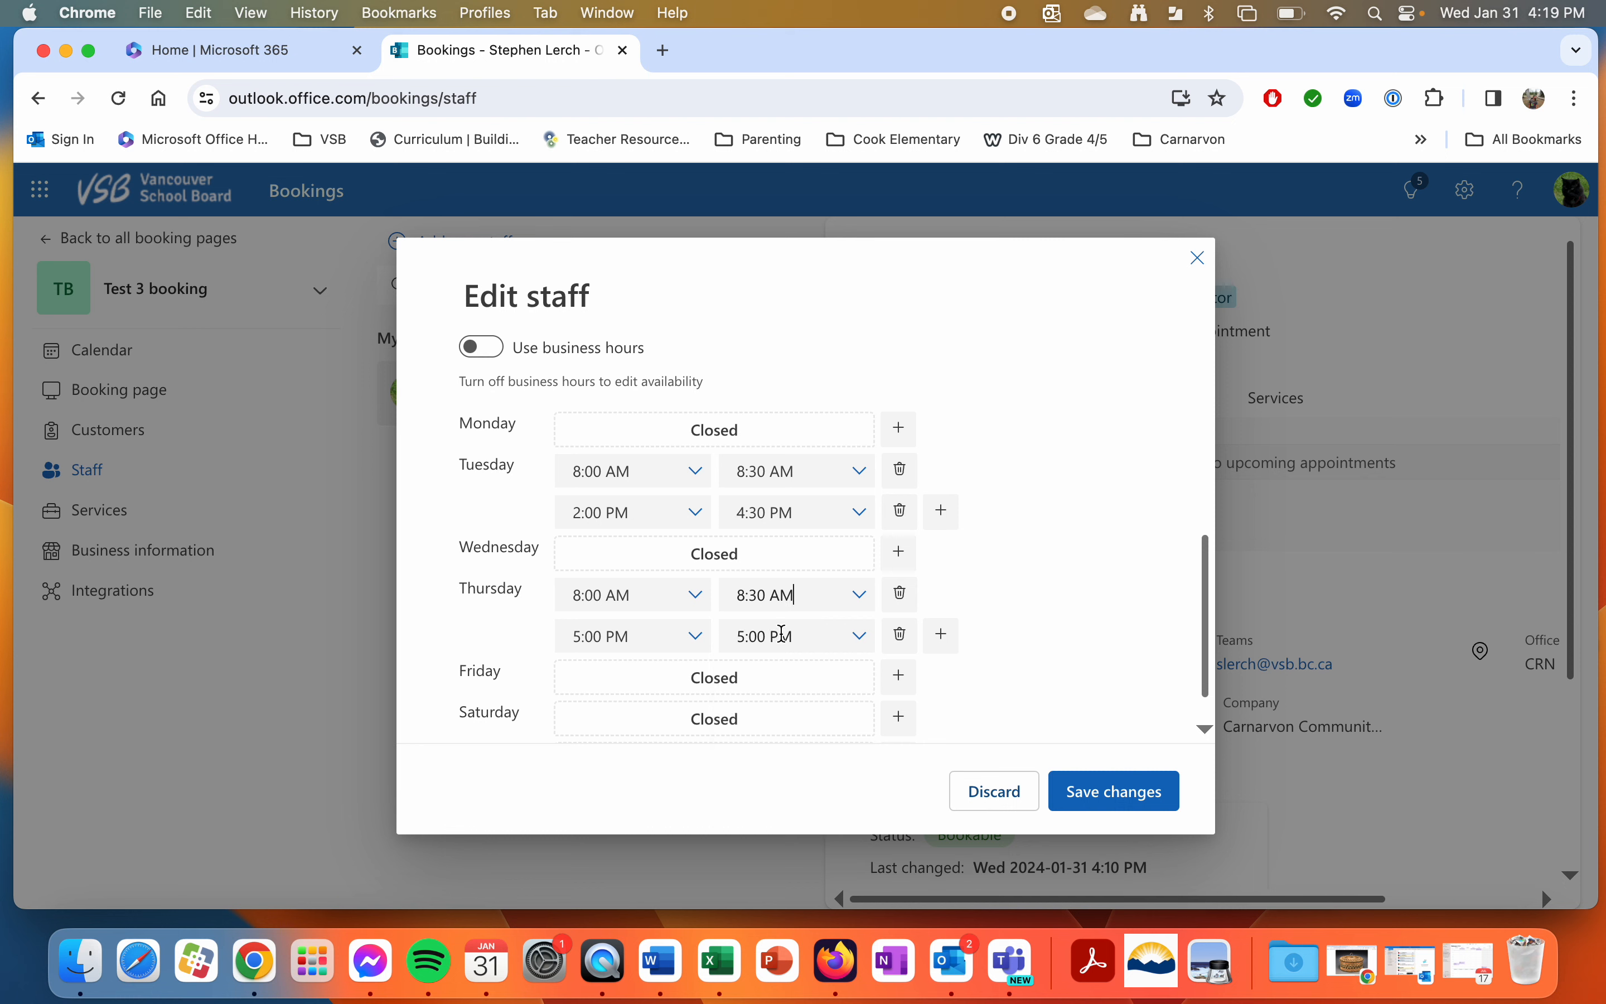
# Set the second Thursday time range to 2:00 PM to 4:30 PM and save the staff changes
pyautogui.click(696, 639)
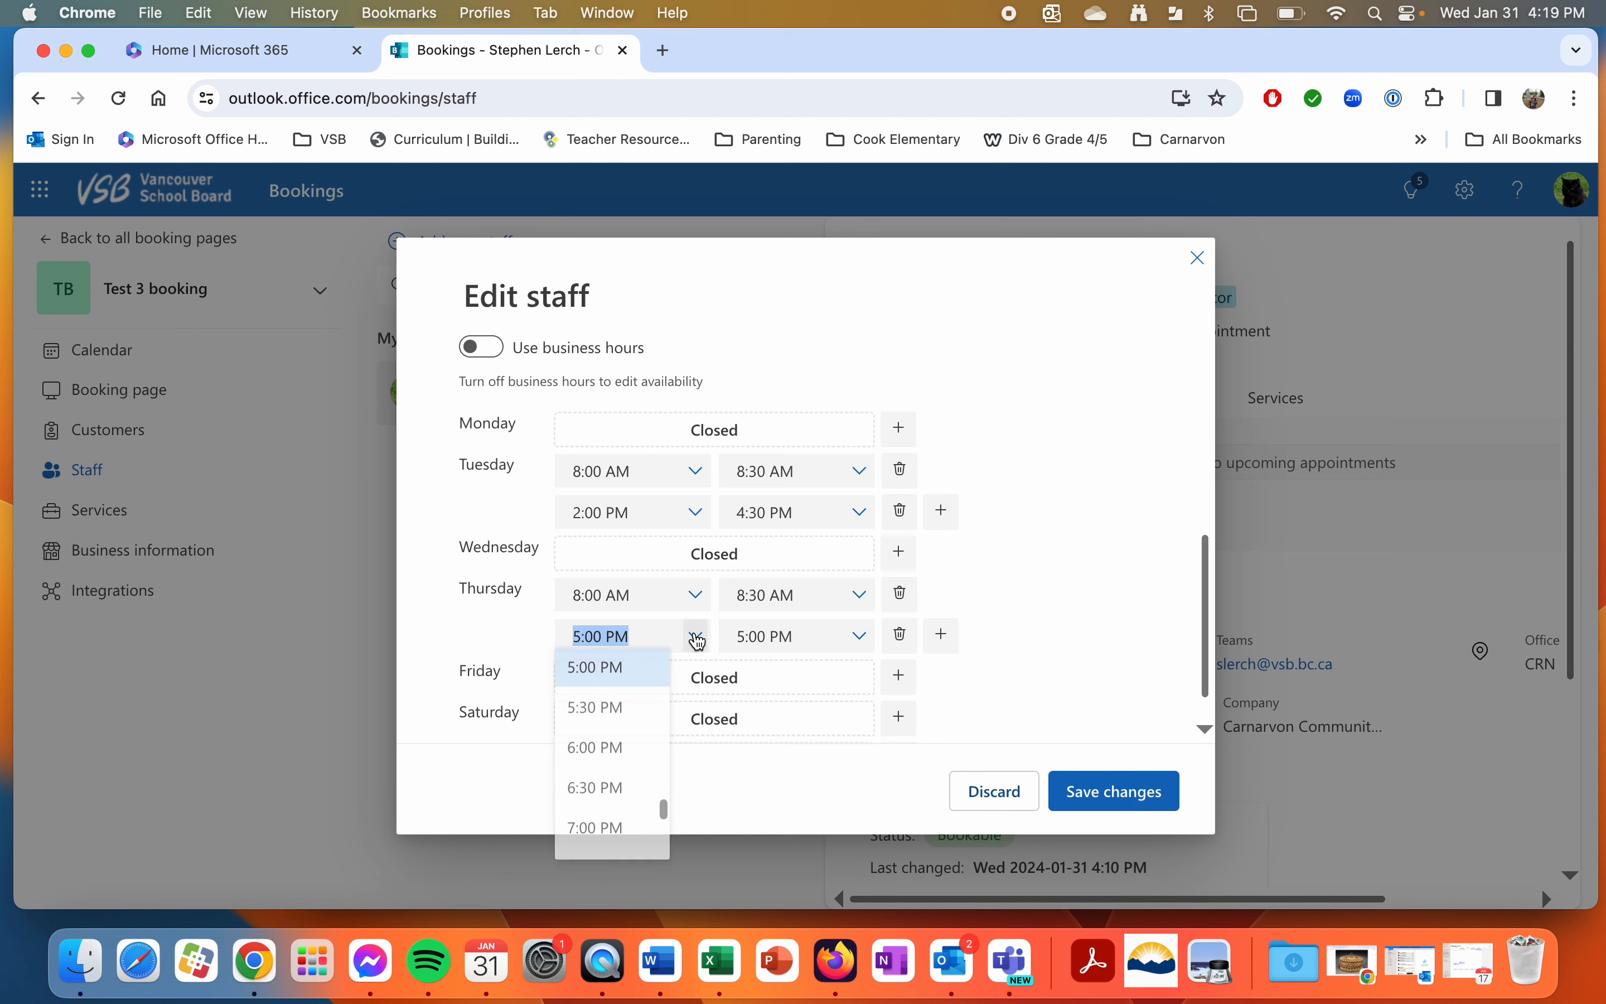
pyautogui.scroll(3, 607, 757)
pyautogui.scroll(3, 608, 757)
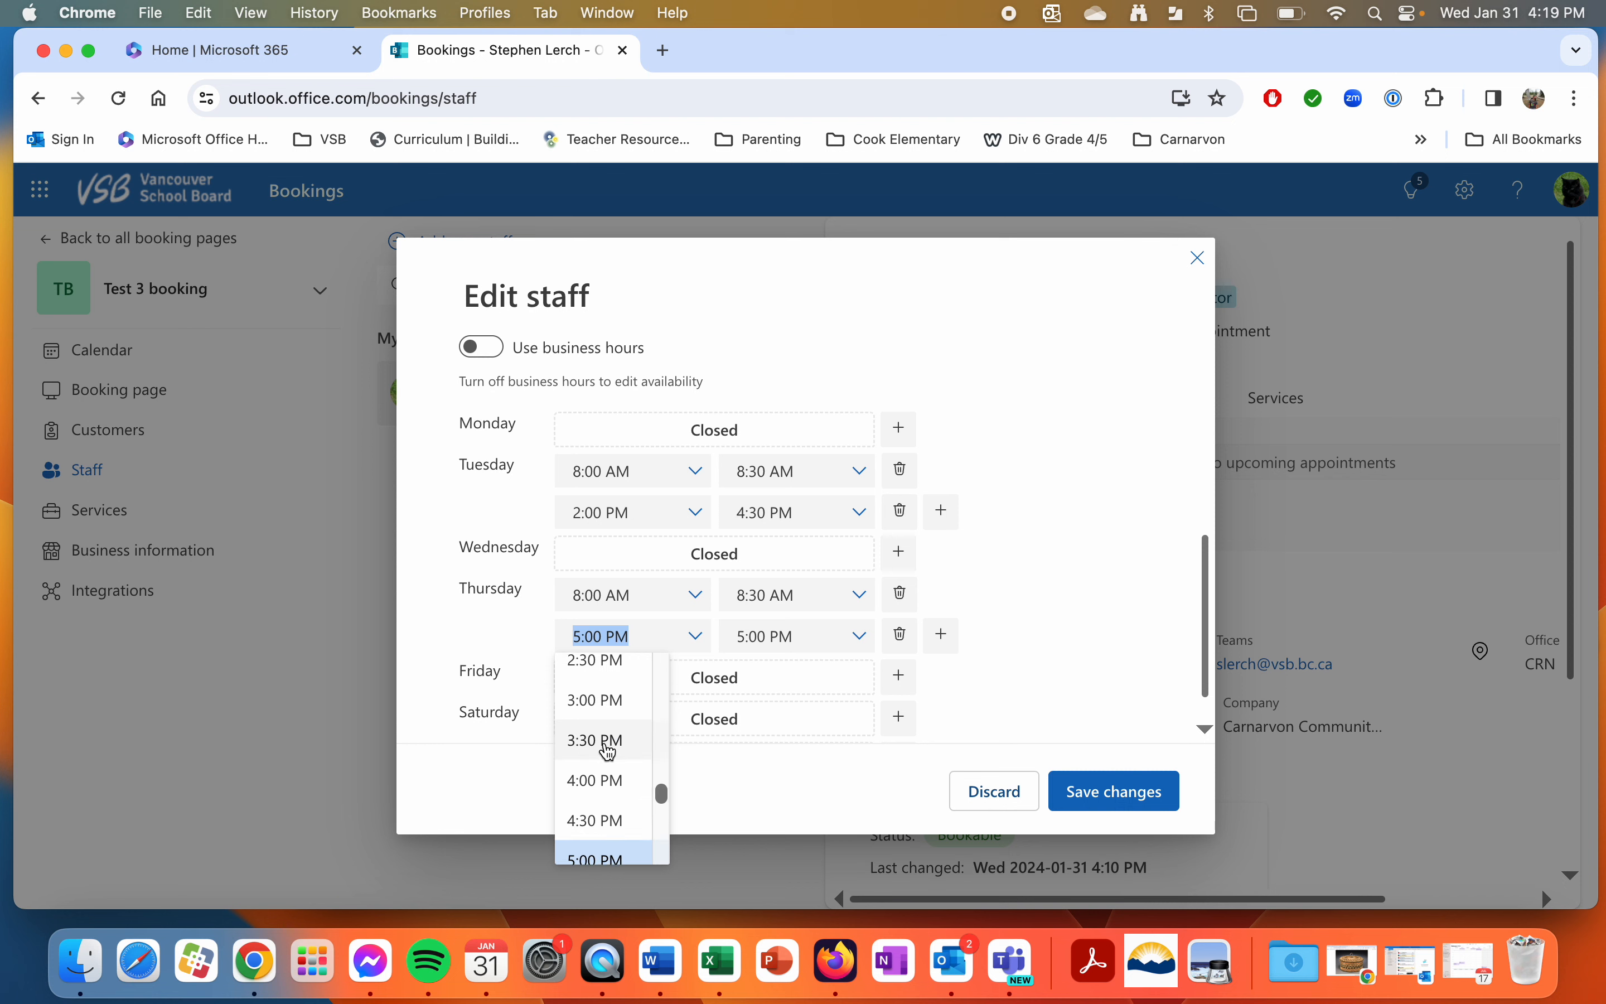
pyautogui.click(610, 694)
pyautogui.click(856, 637)
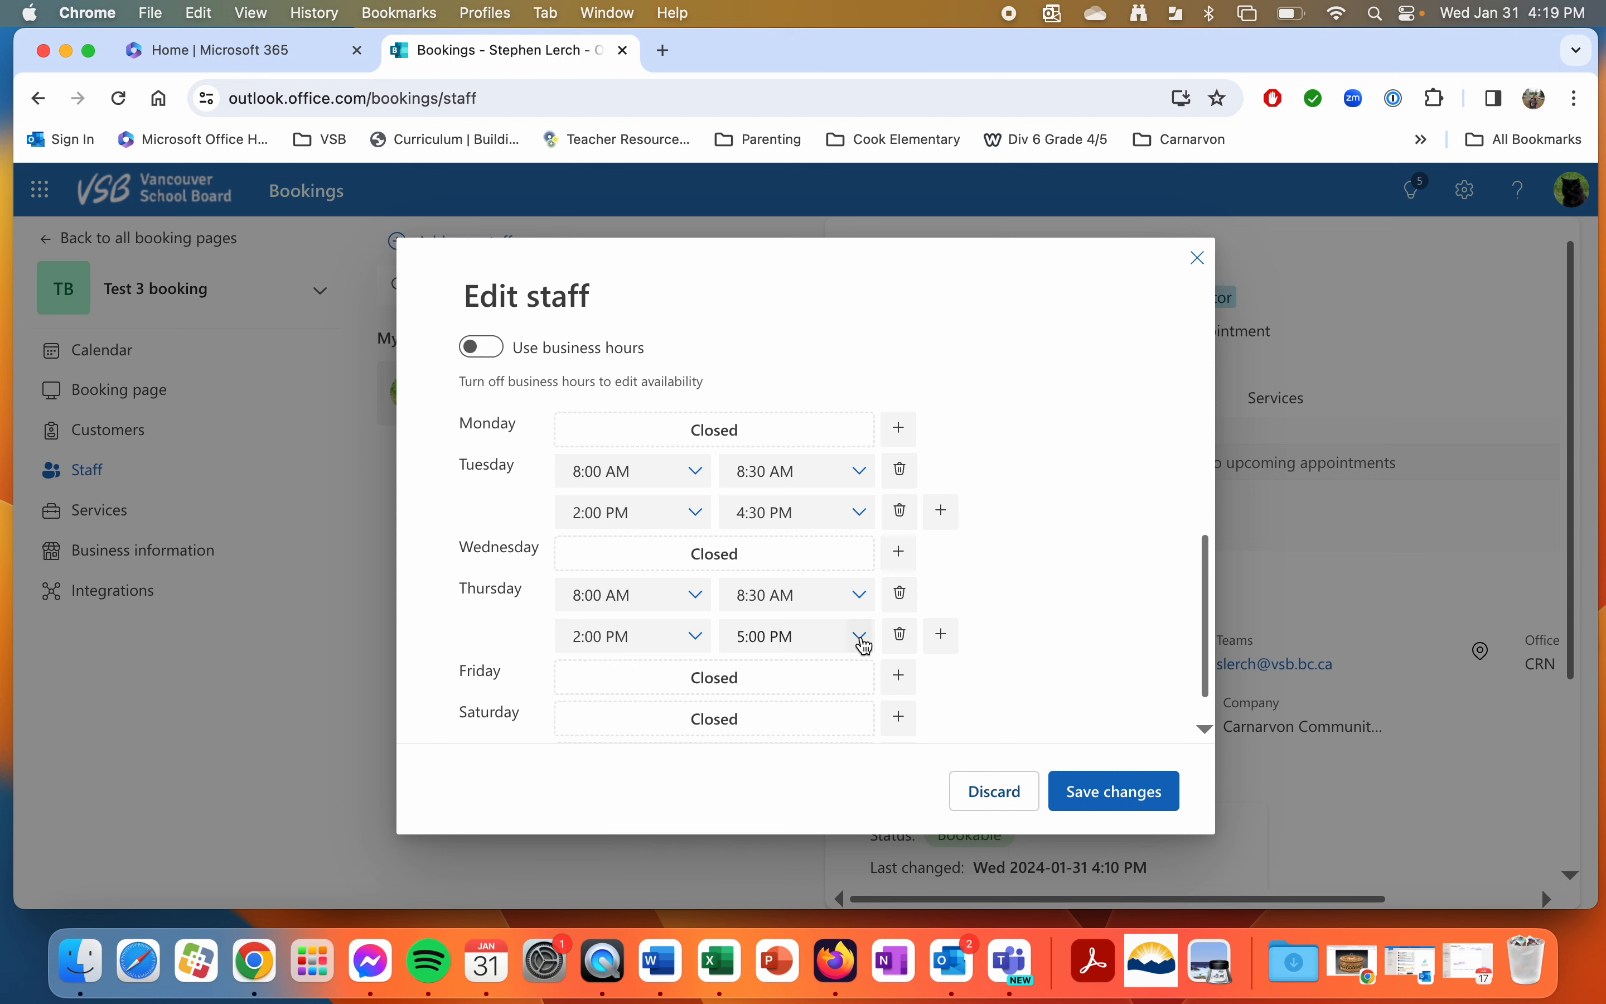
pyautogui.scroll(2, 799, 760)
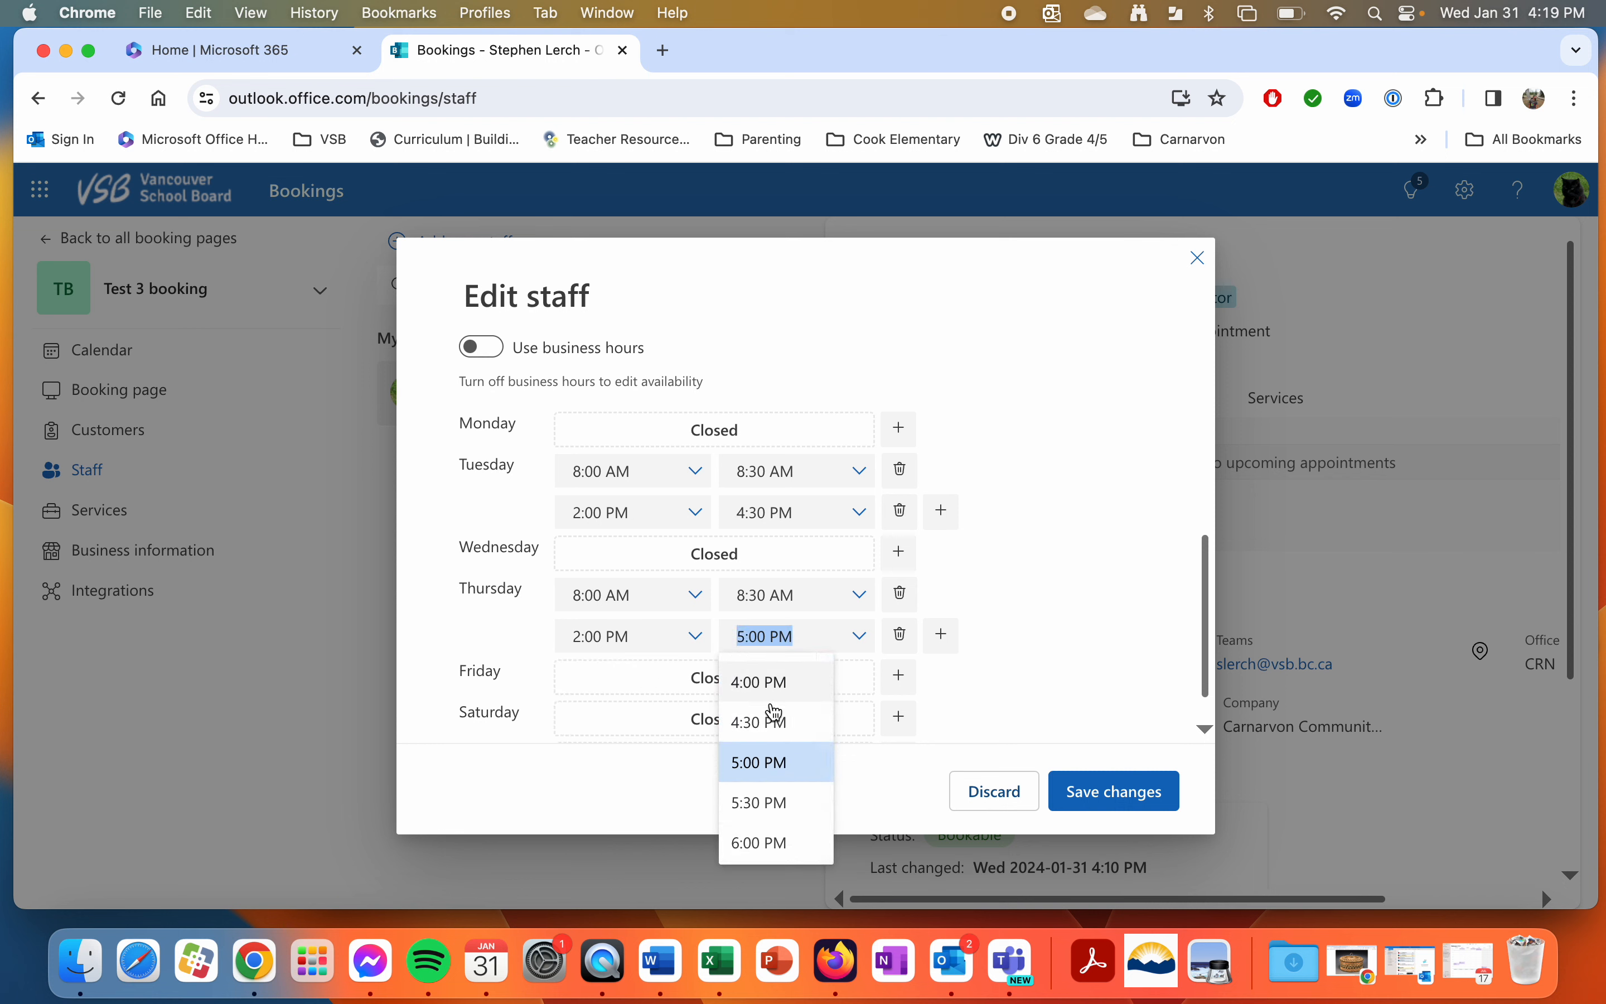
pyautogui.click(769, 706)
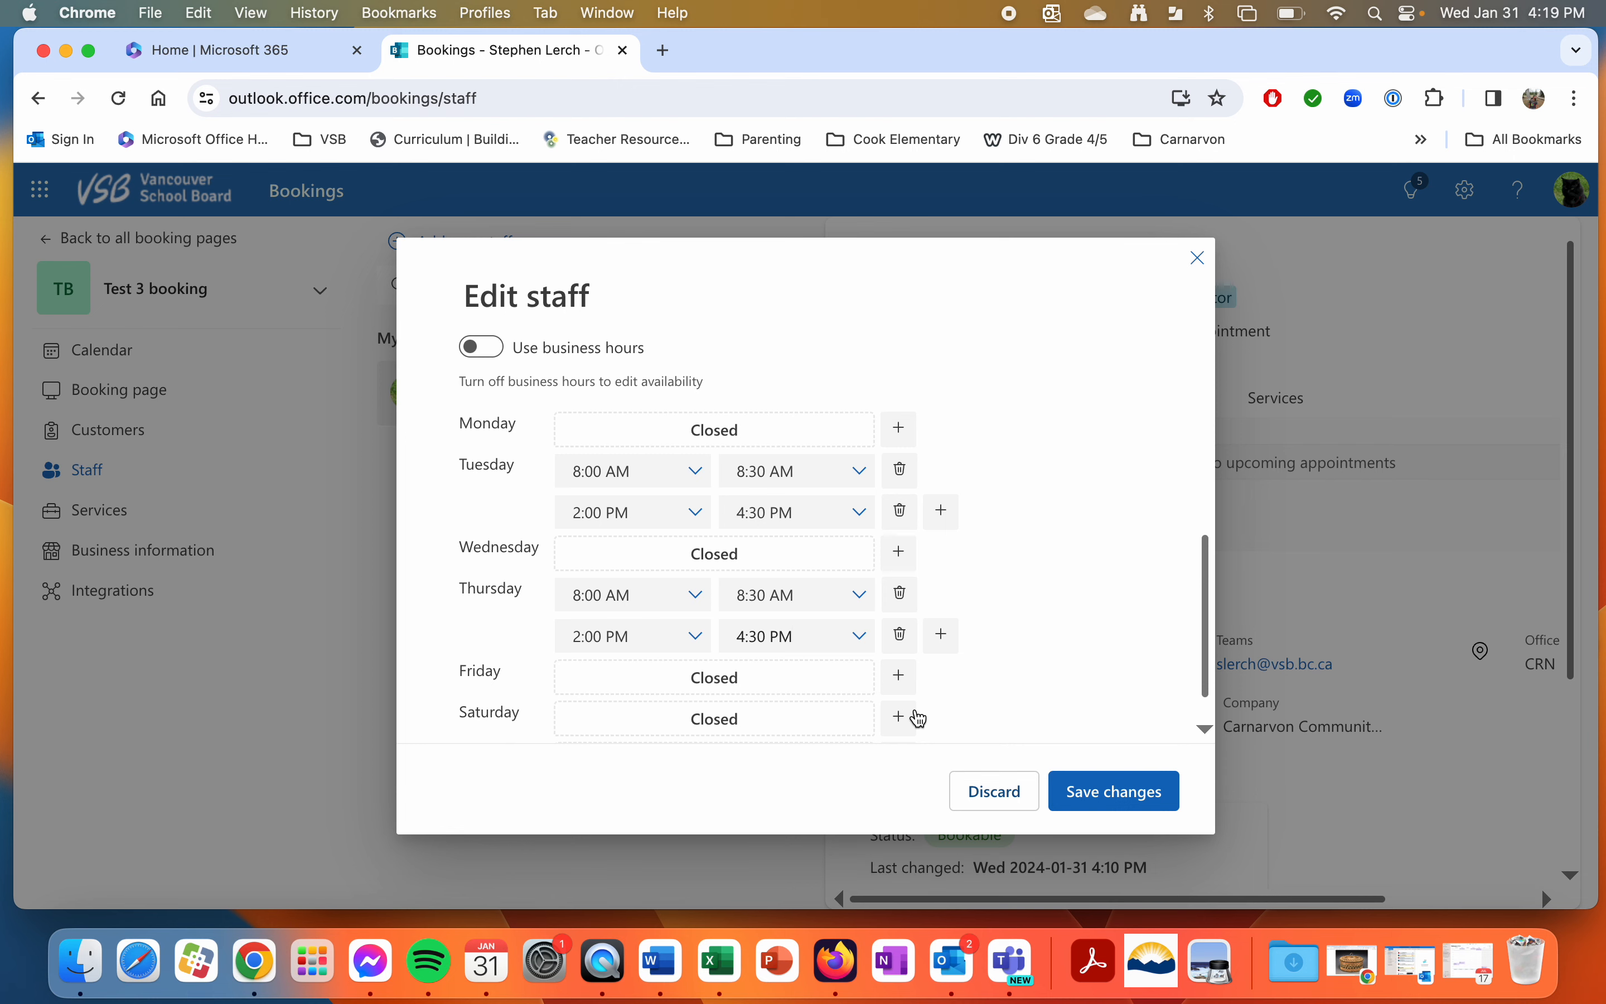
pyautogui.click(1095, 801)
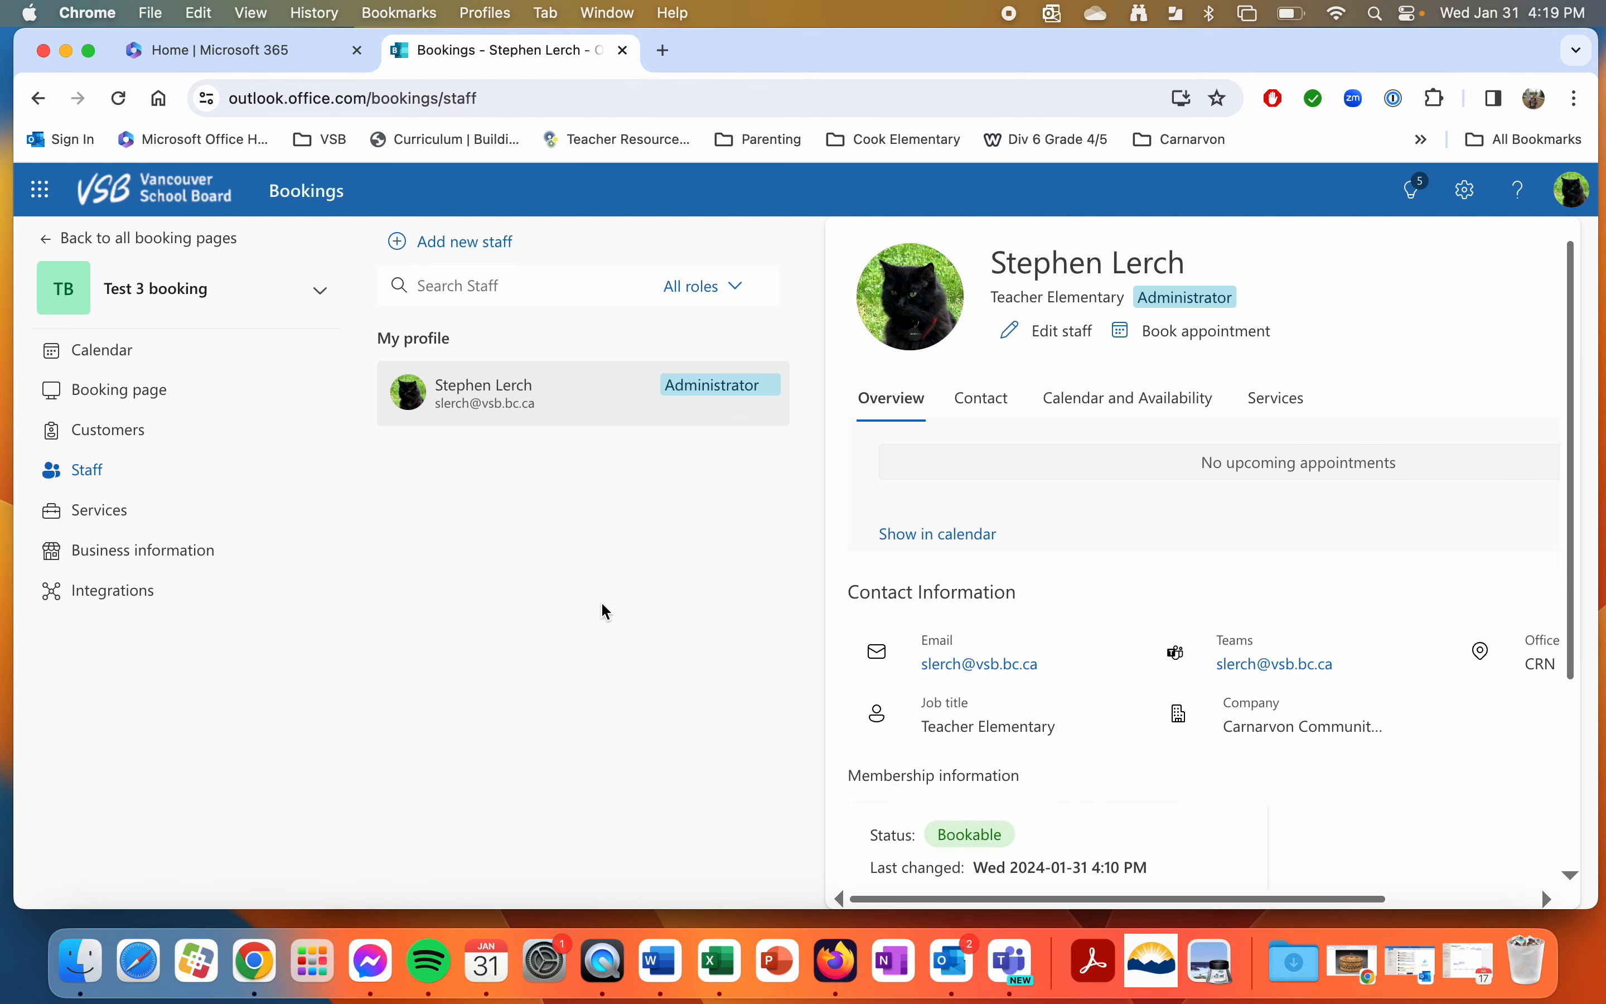
# Reopen the public booking page for Test 3 booking and check the time slots offered on February 13
pyautogui.click(149, 403)
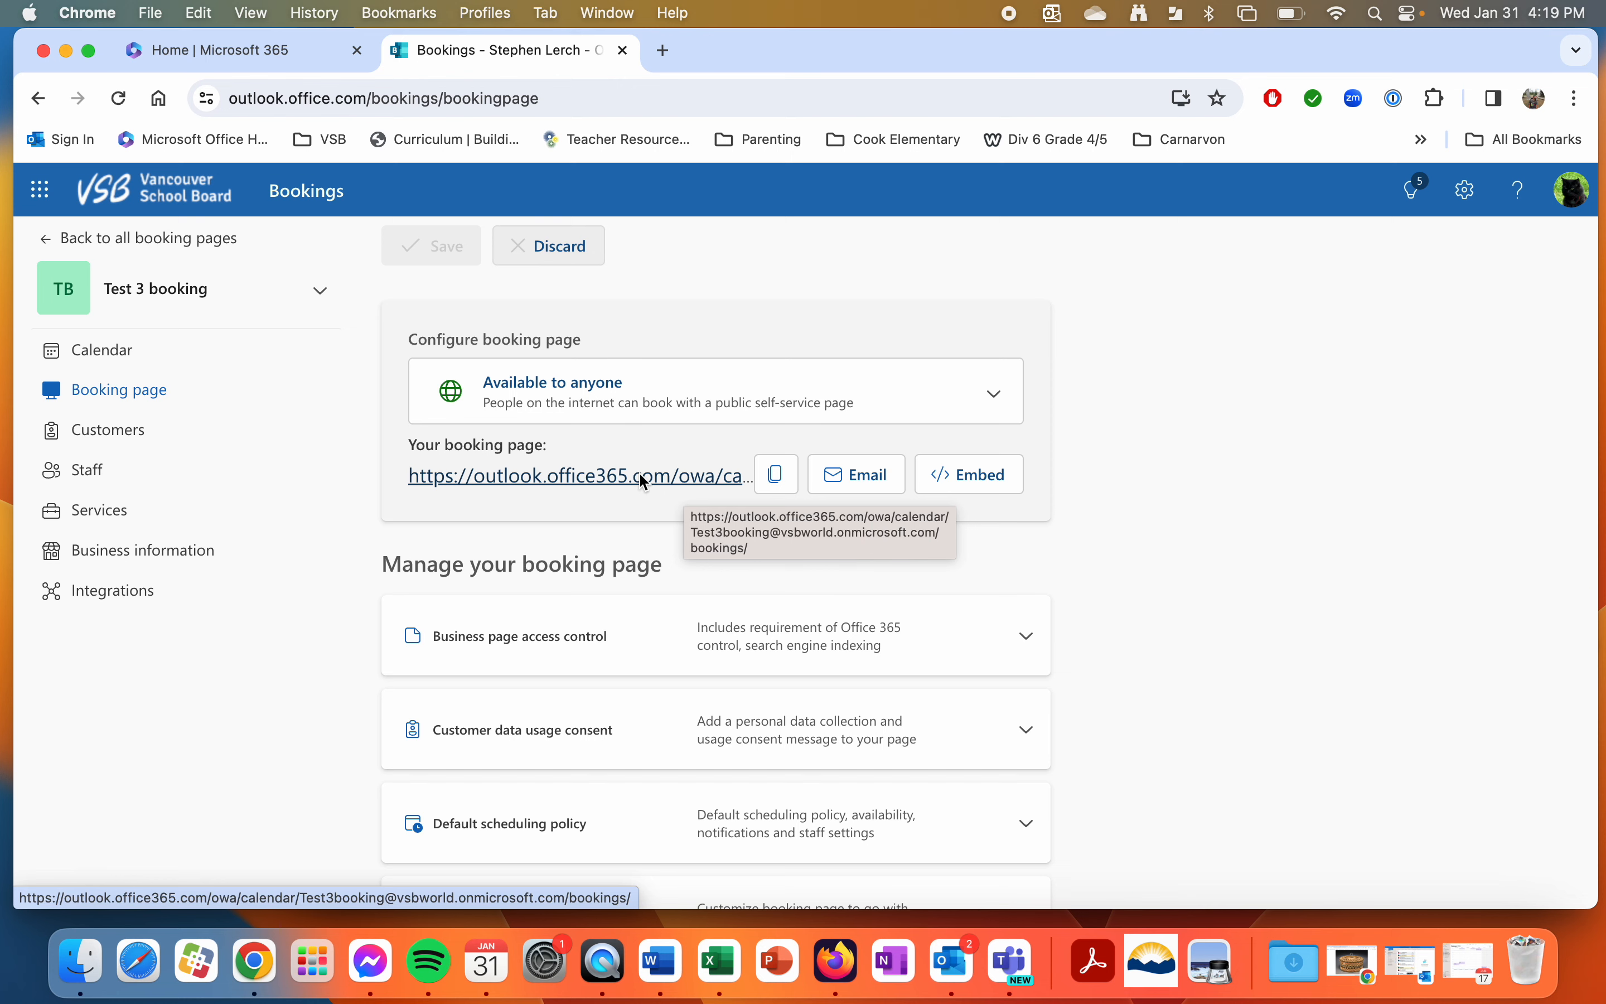
pyautogui.click(613, 482)
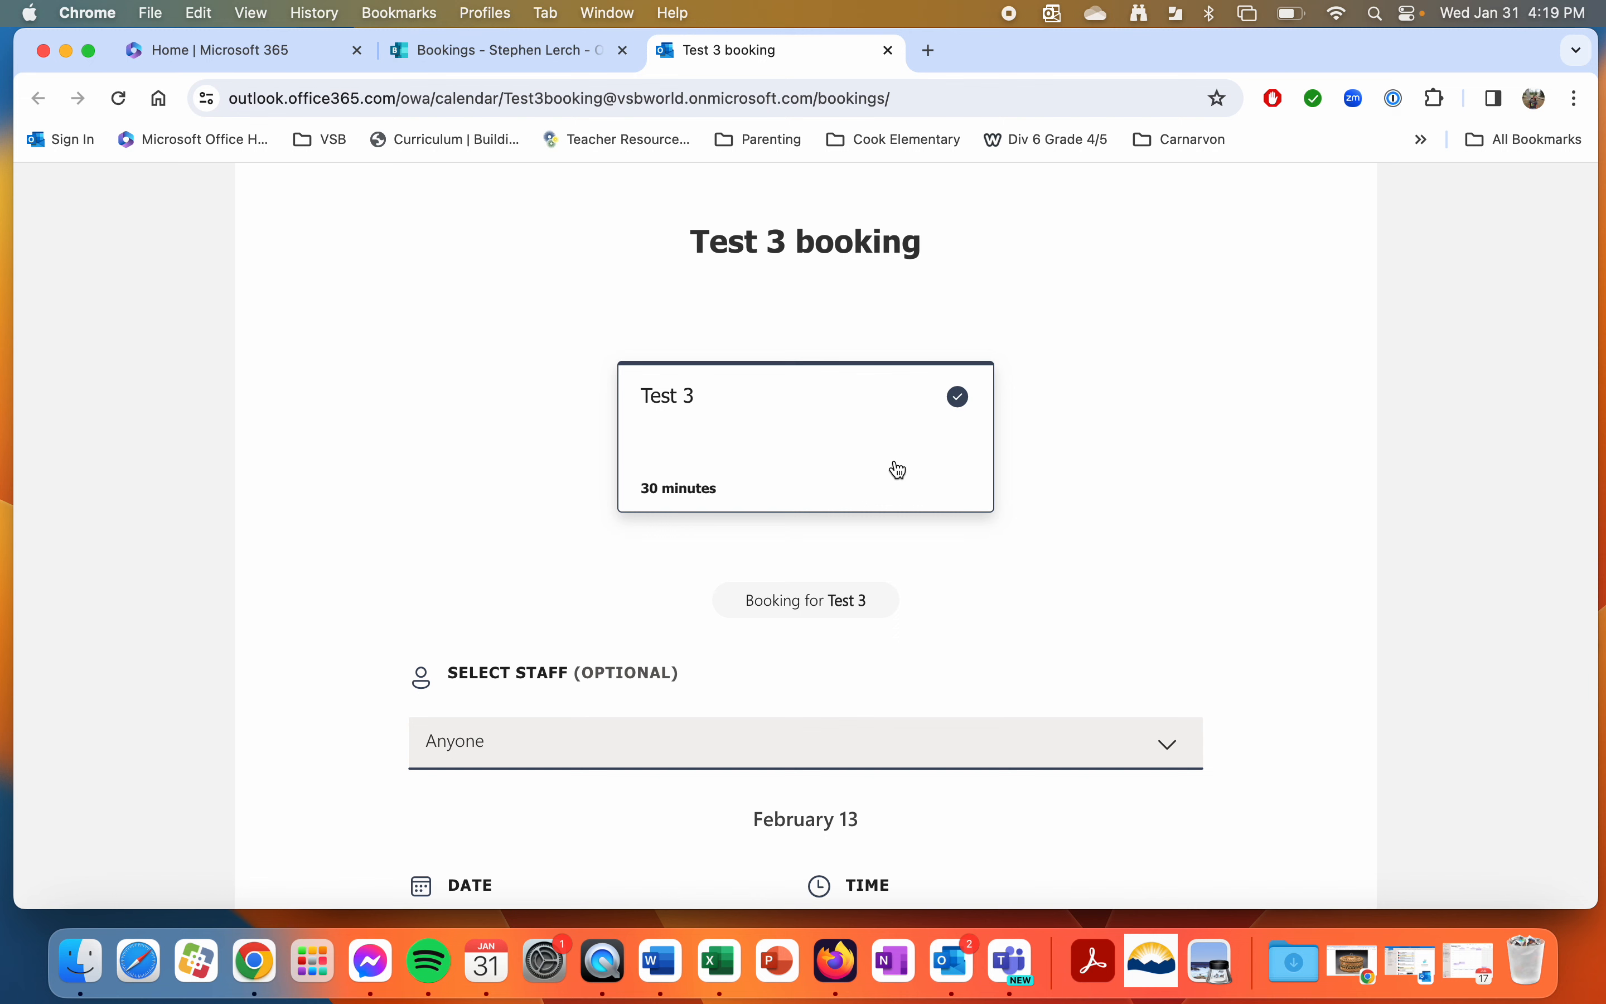
pyautogui.scroll(-3, 895, 467)
pyautogui.scroll(-2, 898, 470)
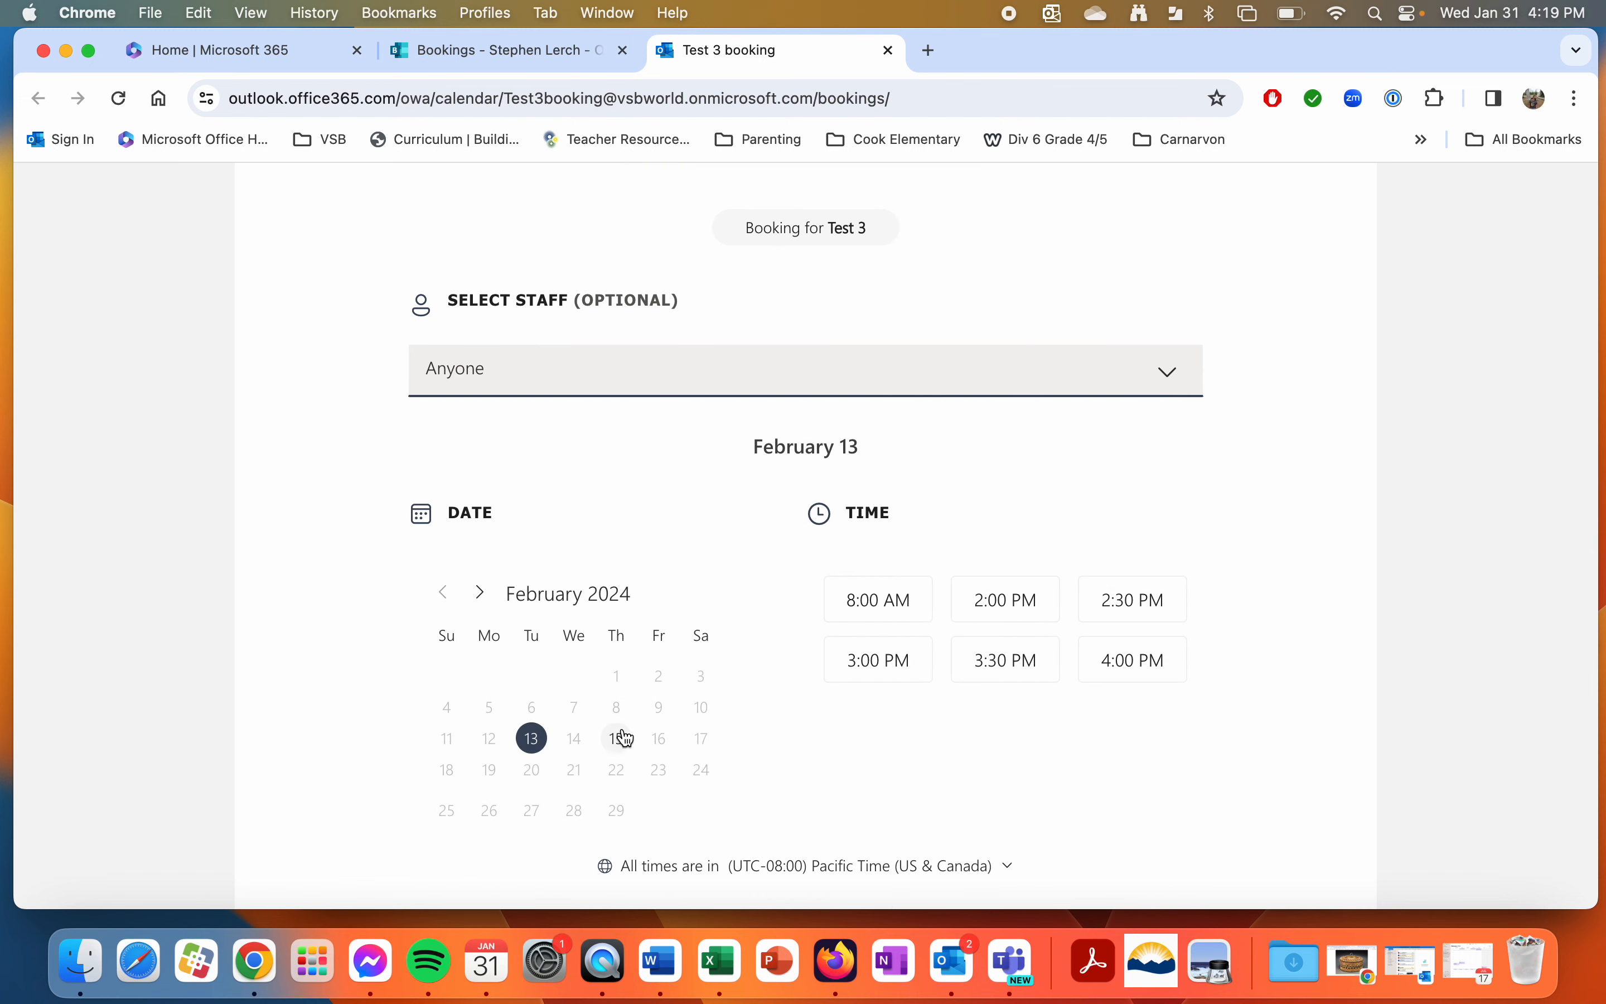
# Compare the time slots offered on February 15 with those on February 13
pyautogui.click(616, 739)
pyautogui.click(534, 742)
pyautogui.click(617, 740)
pyautogui.click(531, 738)
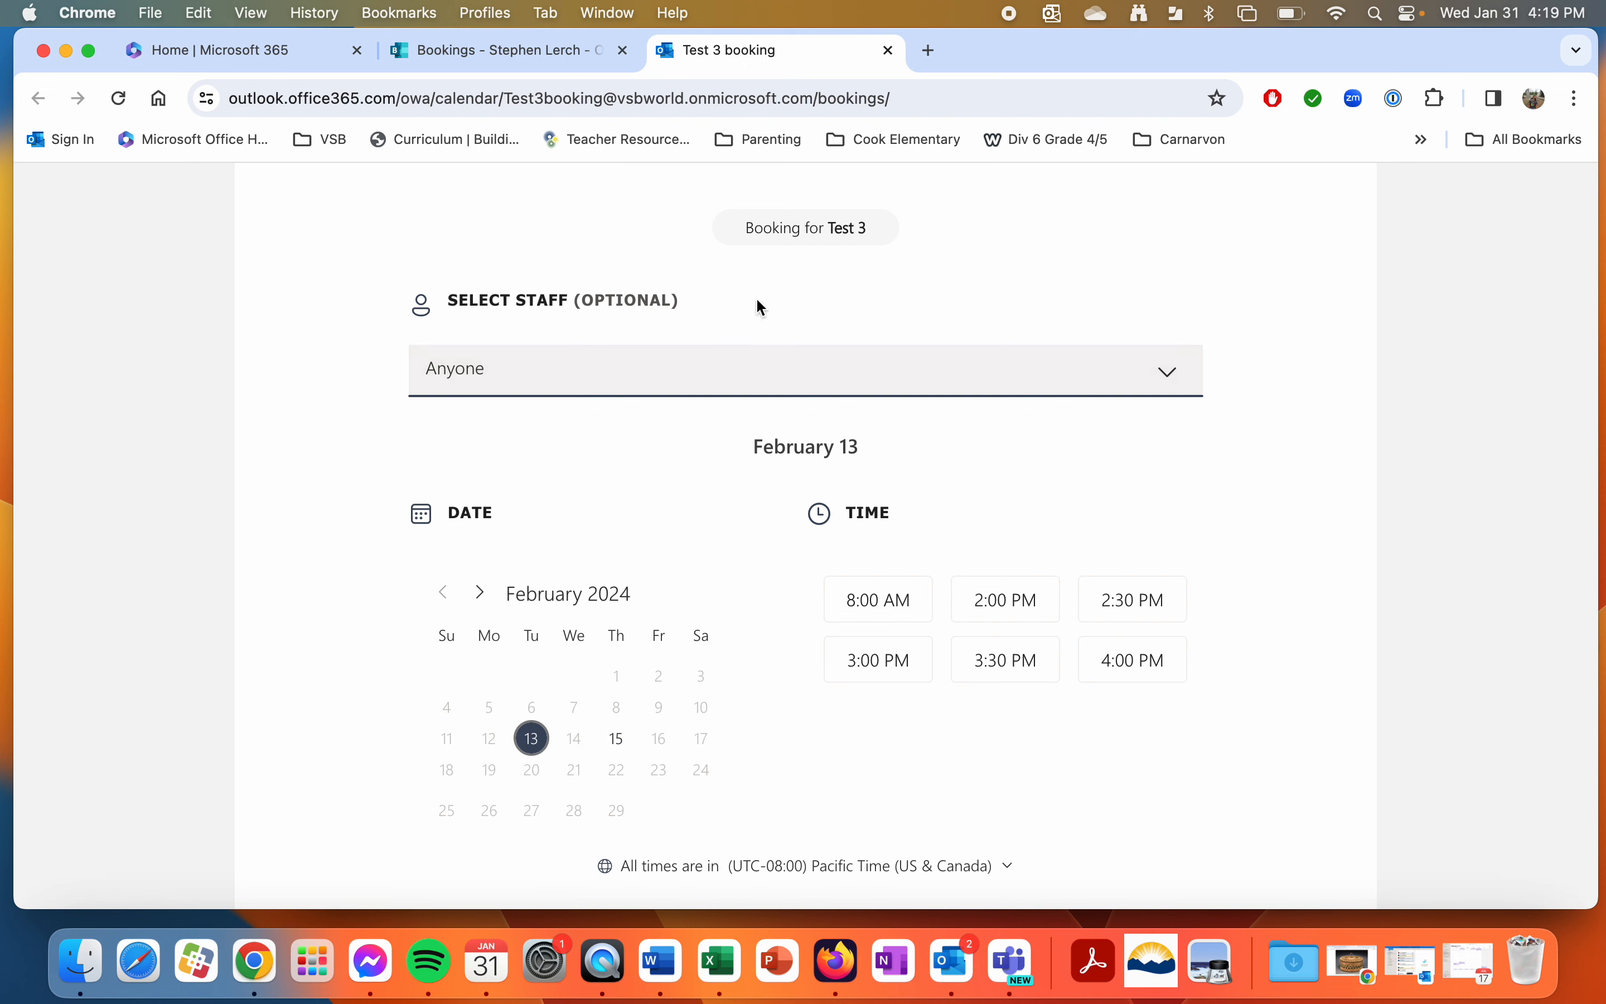
# Select the staff member and the 8:00 AM slot on February 13, and review the customer details section below
pyautogui.click(731, 376)
pyautogui.click(699, 471)
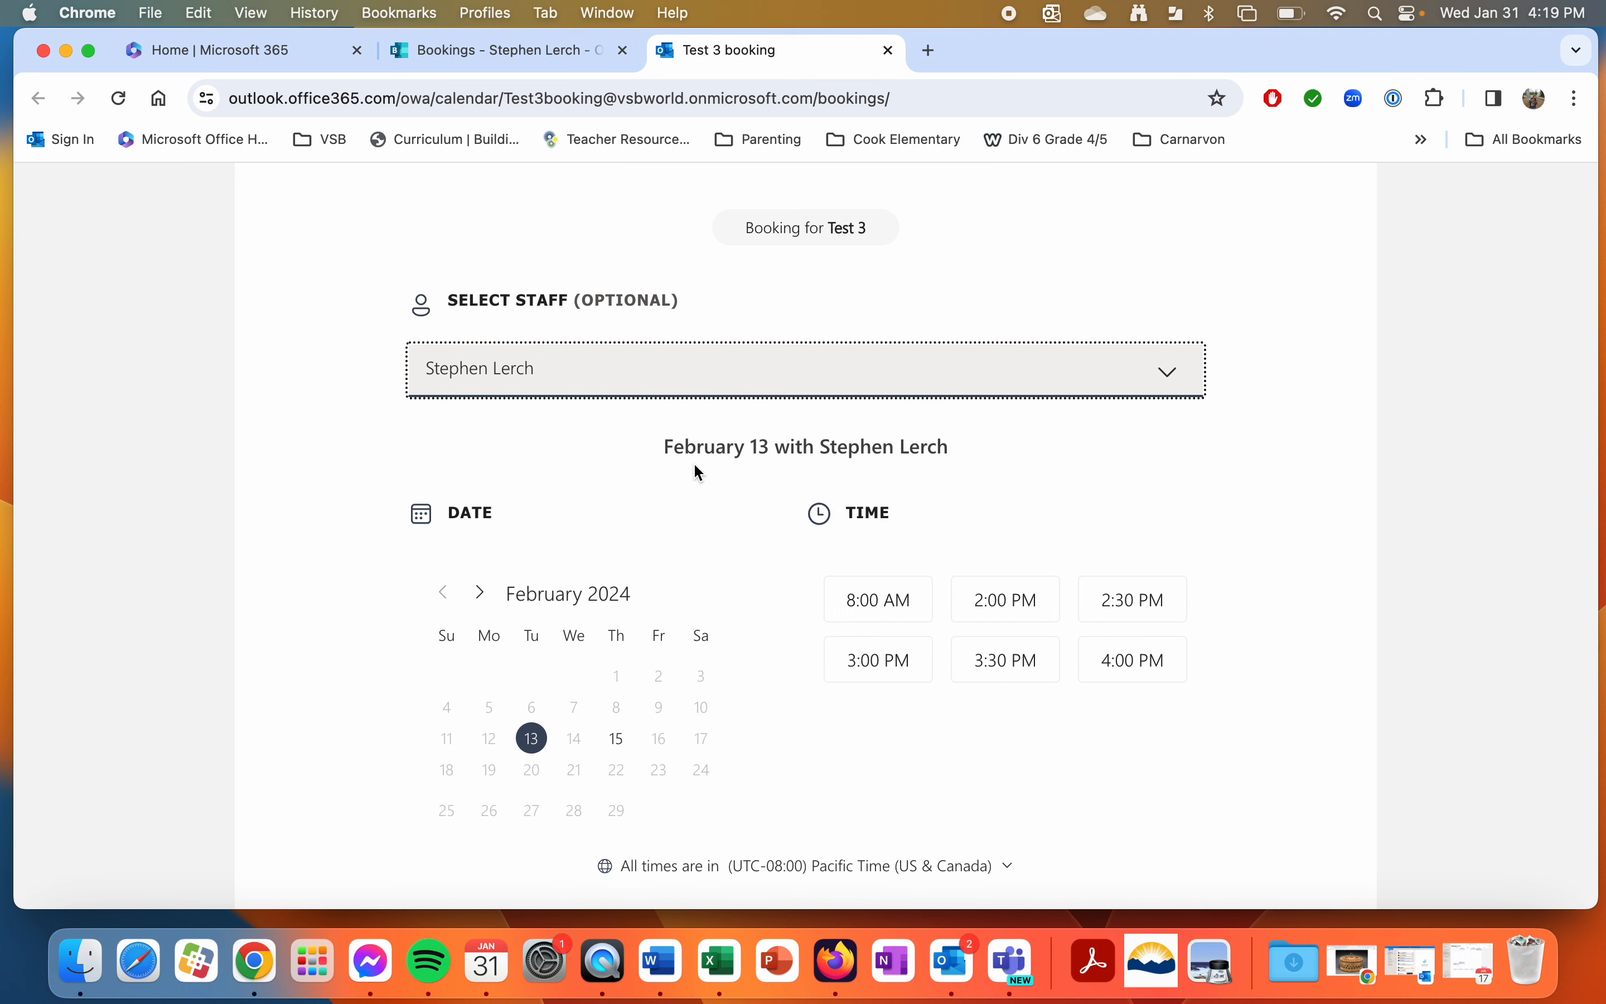
pyautogui.scroll(-2, 907, 571)
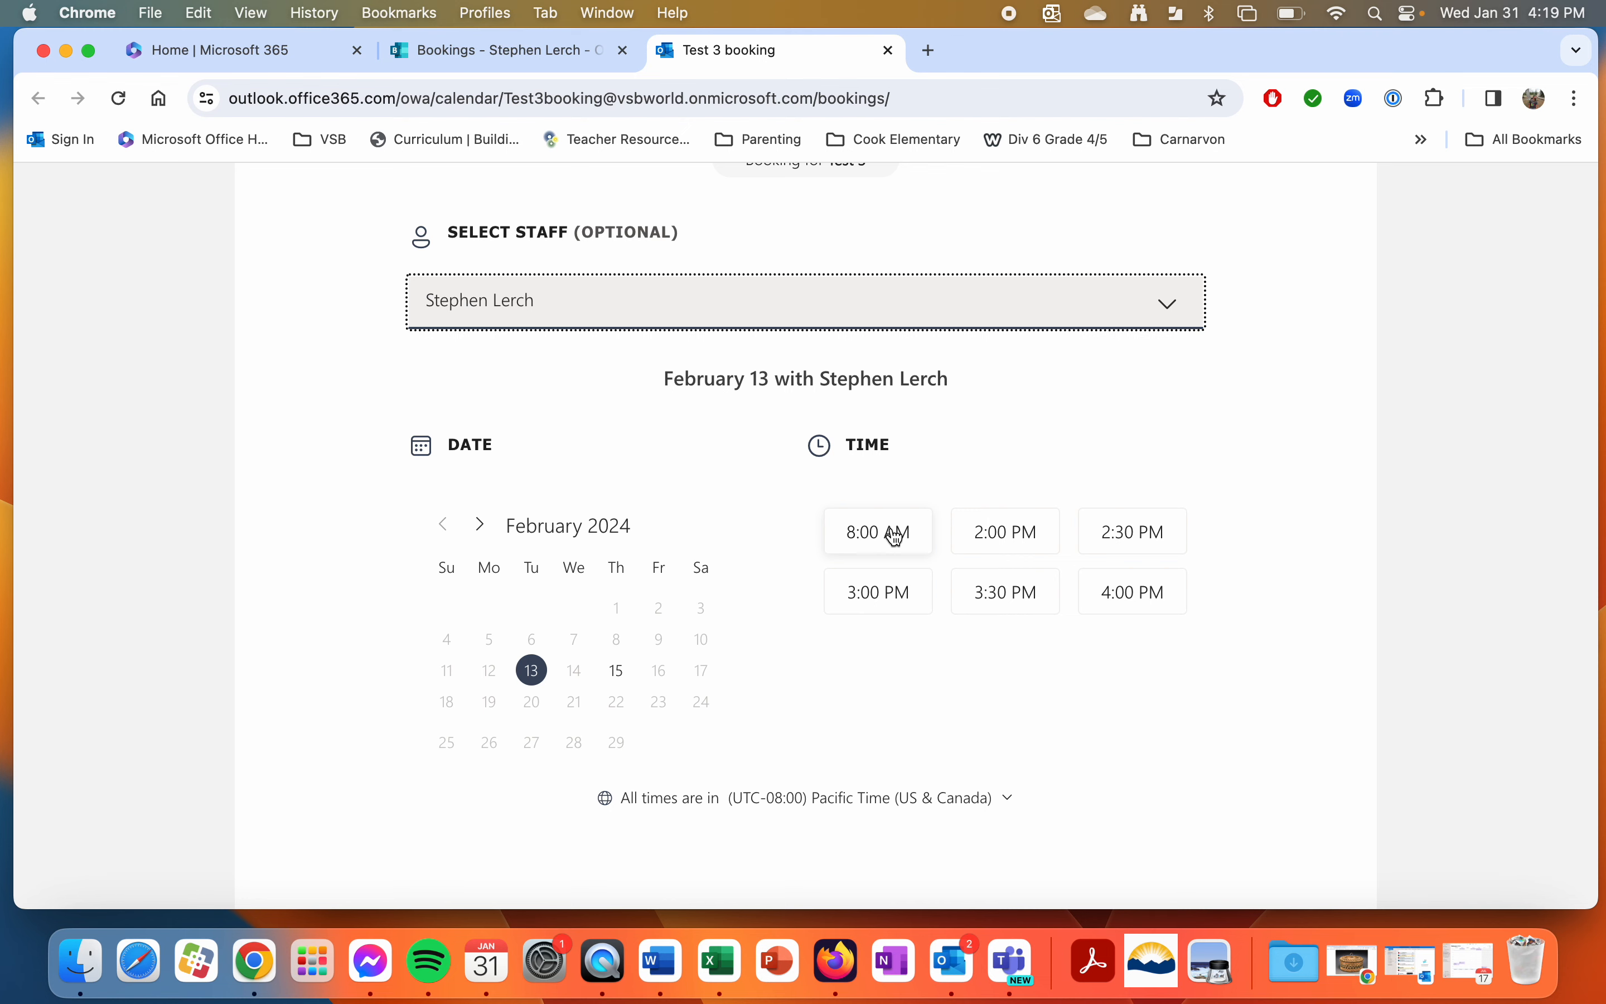
pyautogui.click(896, 535)
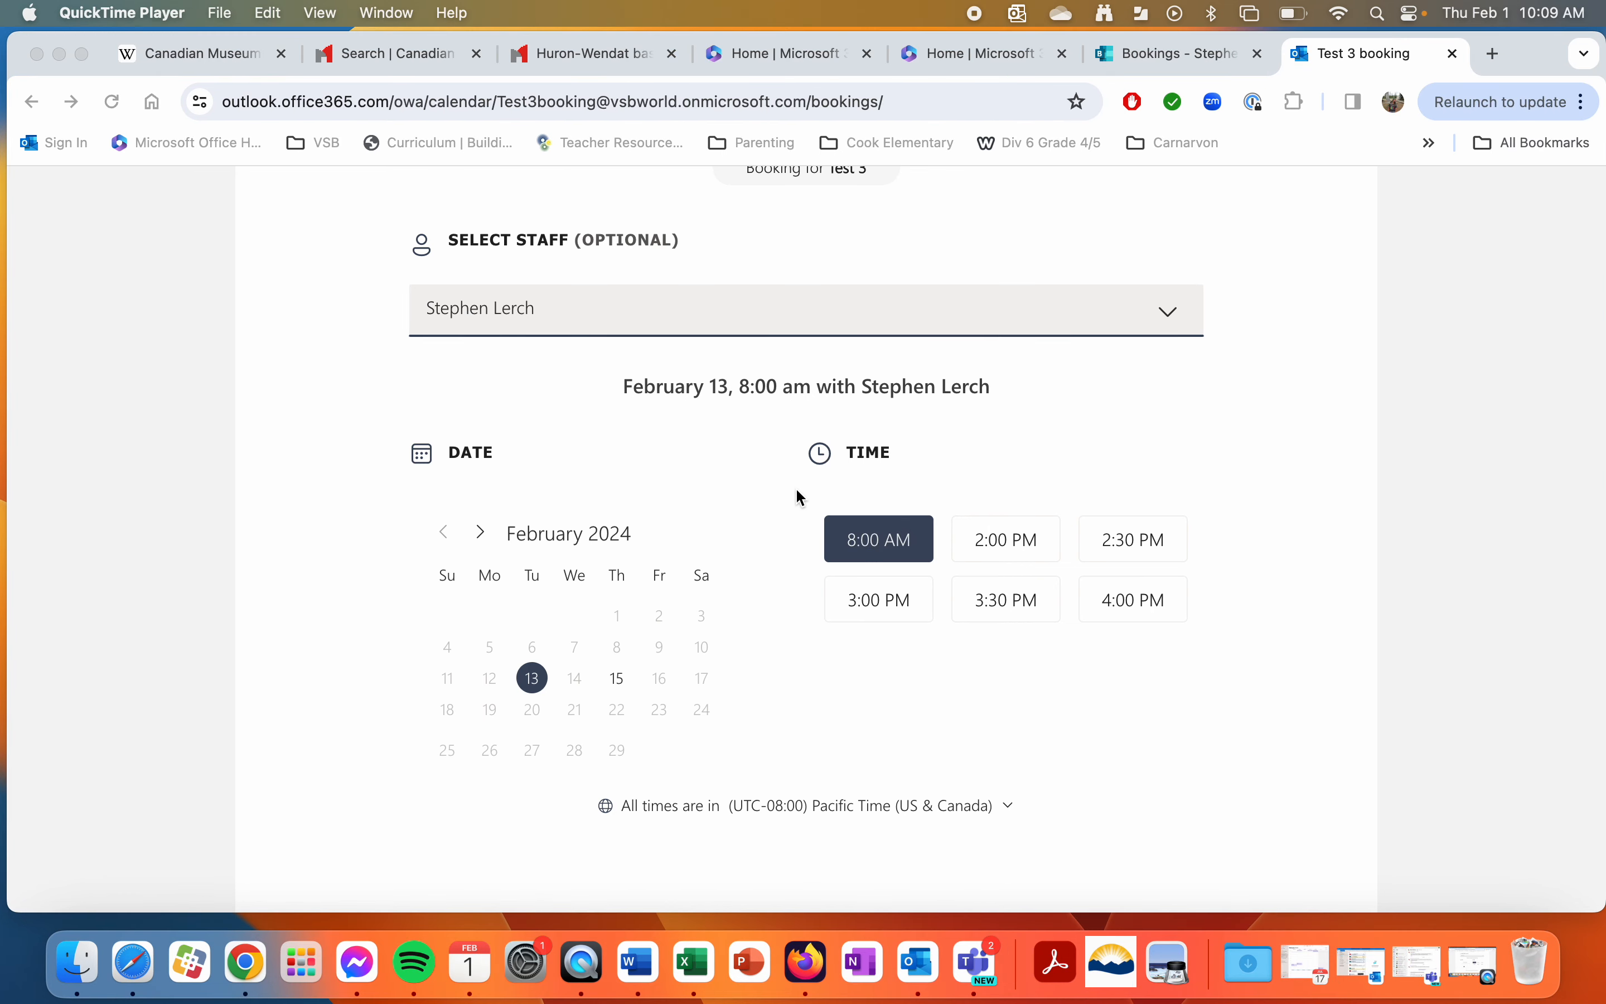
pyautogui.scroll(-7, 796, 495)
pyautogui.scroll(-1, 798, 524)
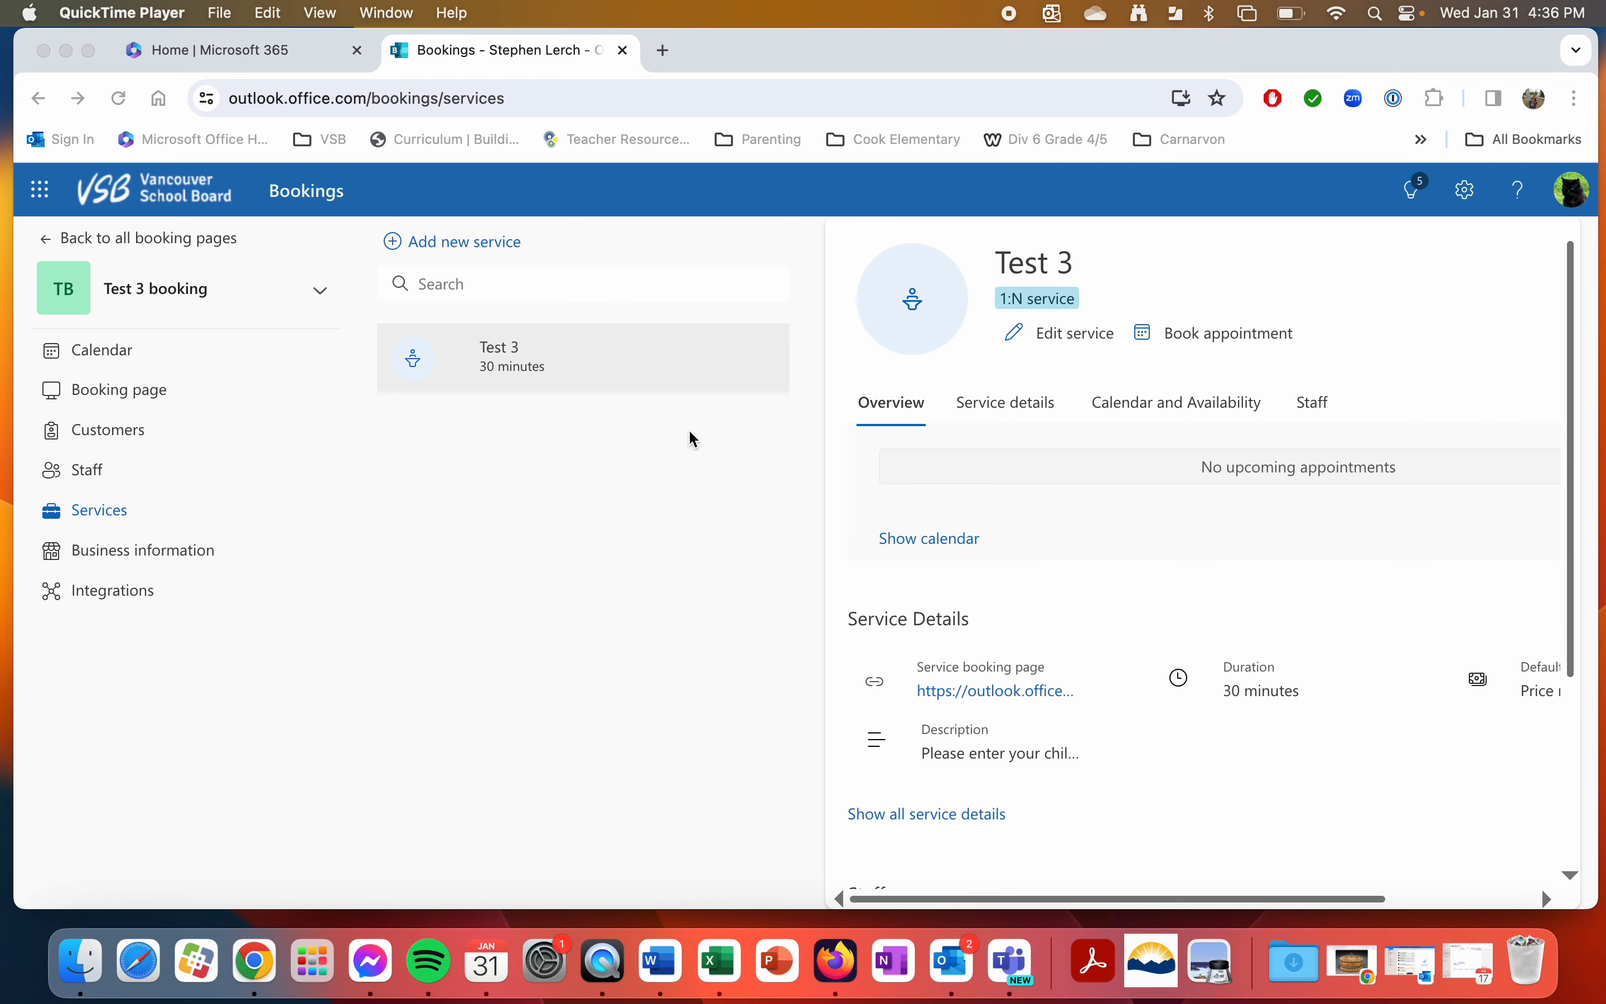
# Open the custom fields of the Test 3 service for editing and make customer notes optional
pyautogui.click(643, 391)
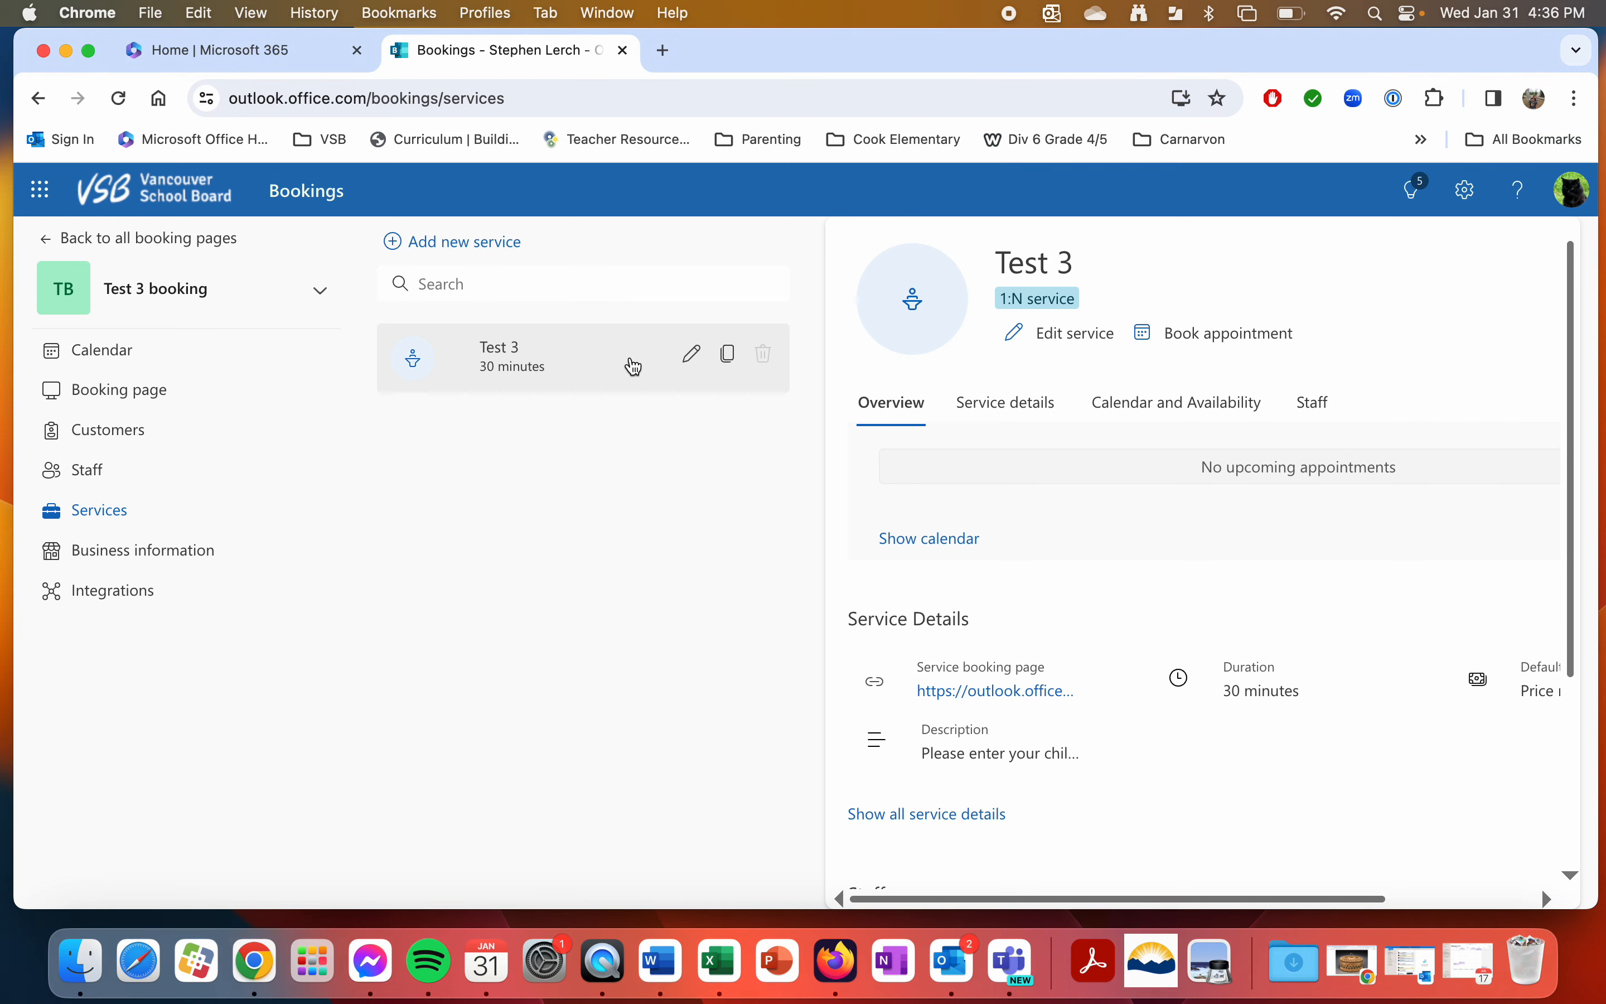
pyautogui.click(691, 355)
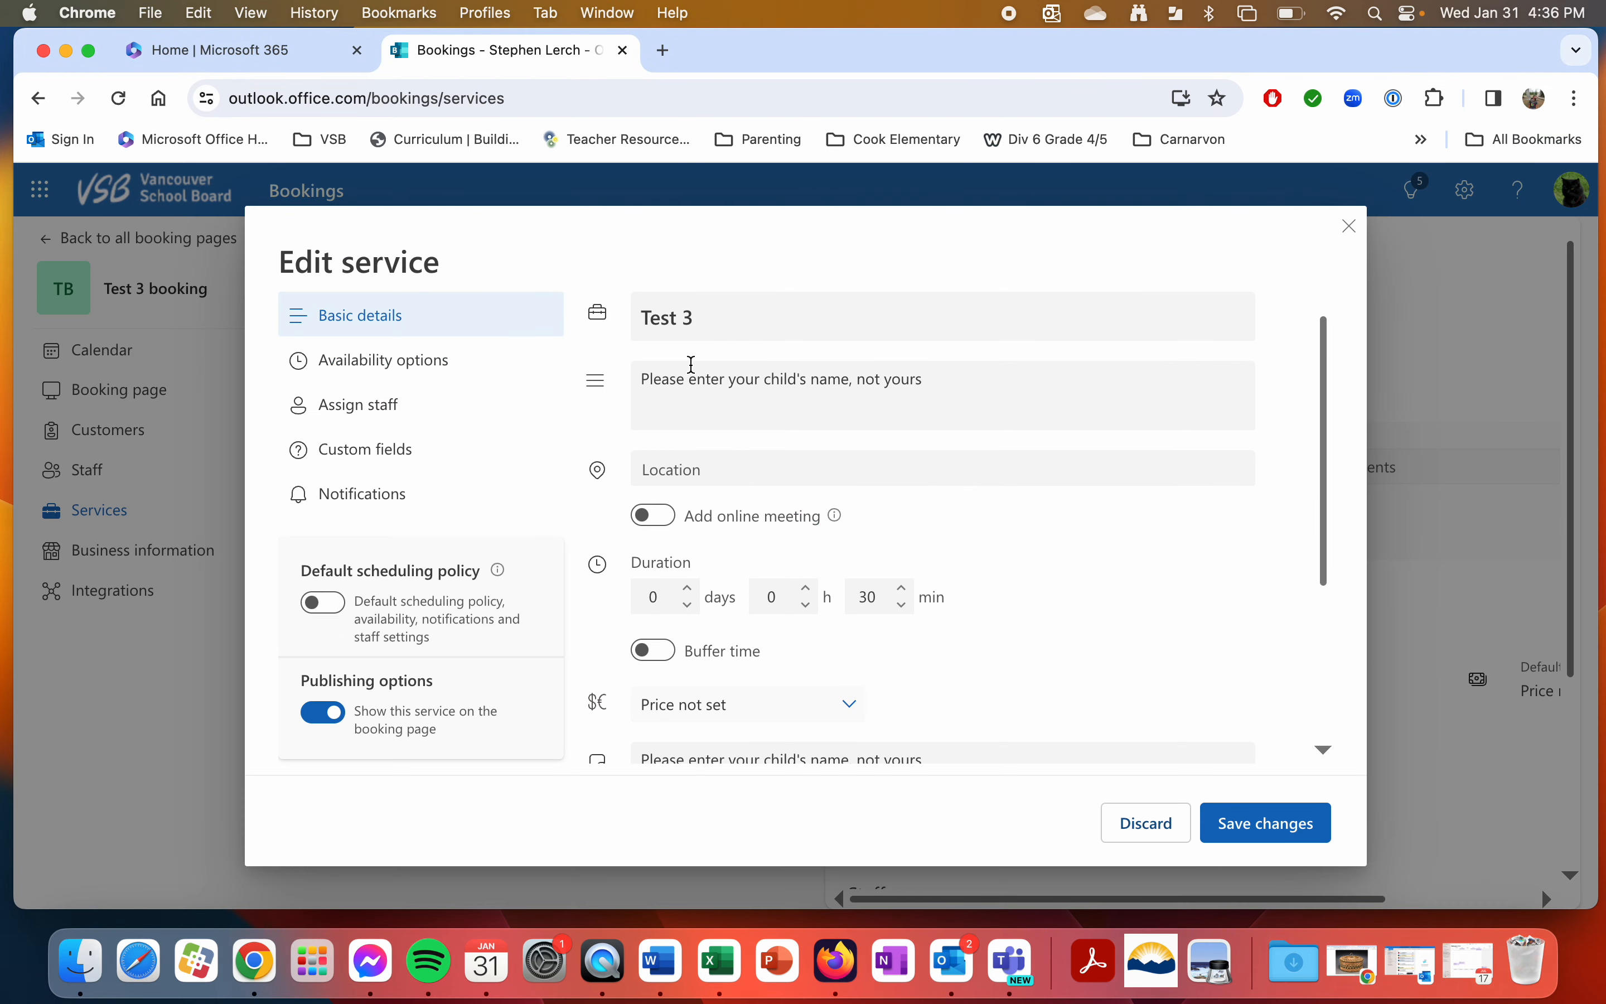
pyautogui.click(428, 376)
pyautogui.click(380, 444)
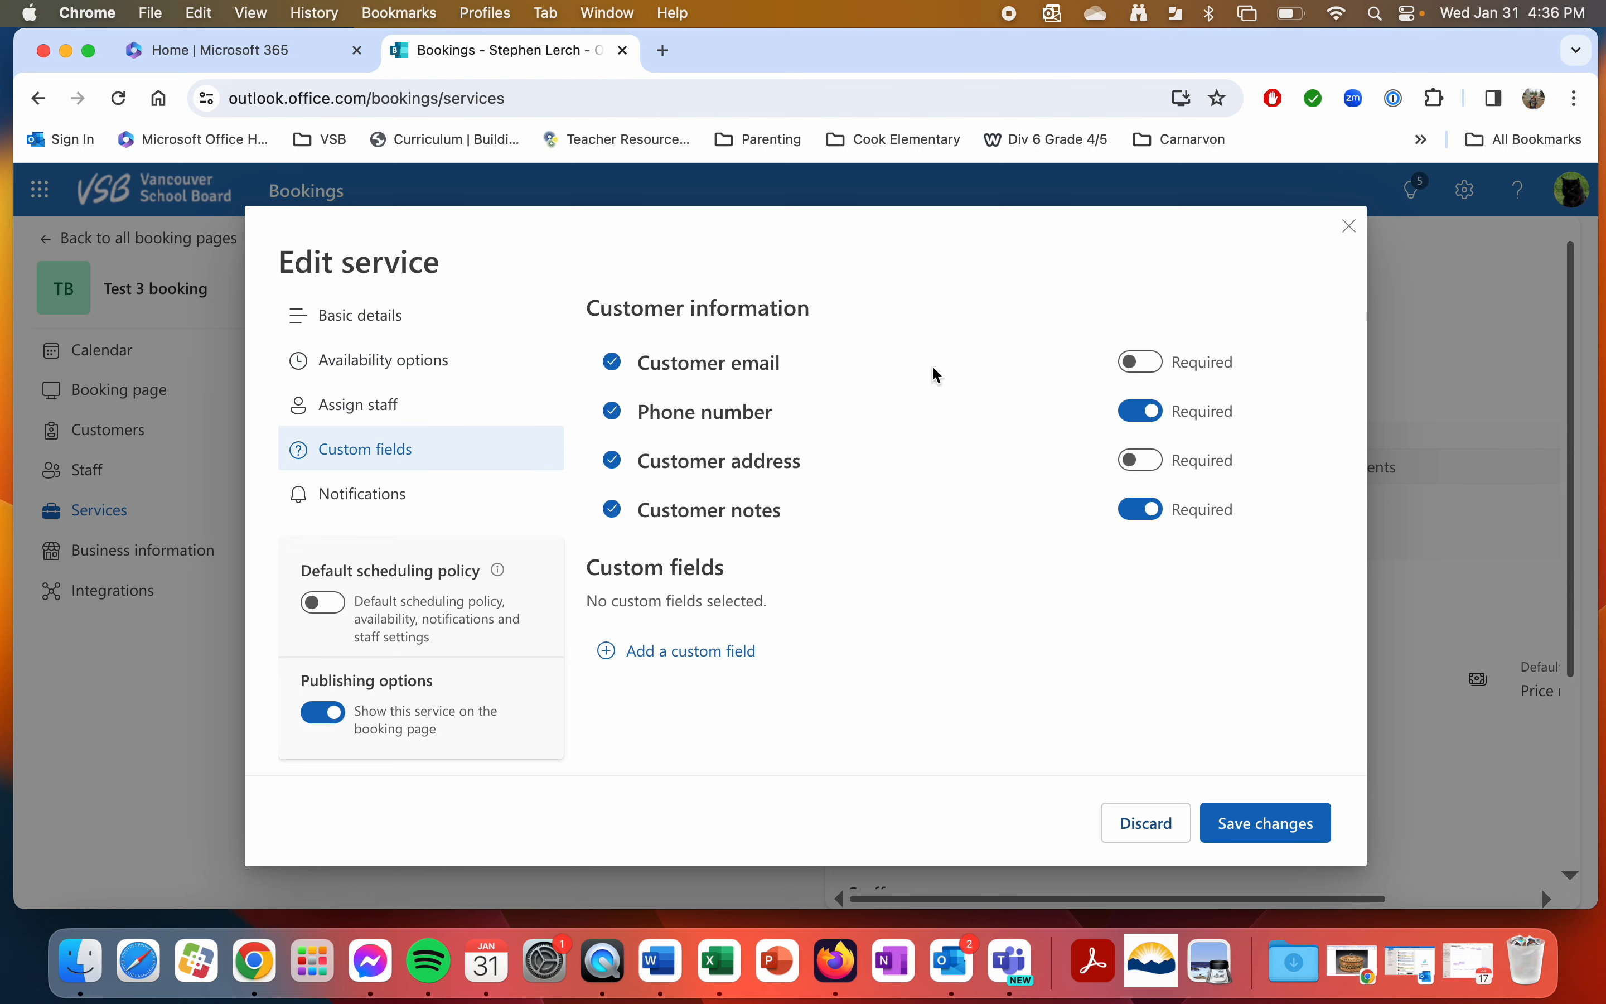
pyautogui.click(1142, 369)
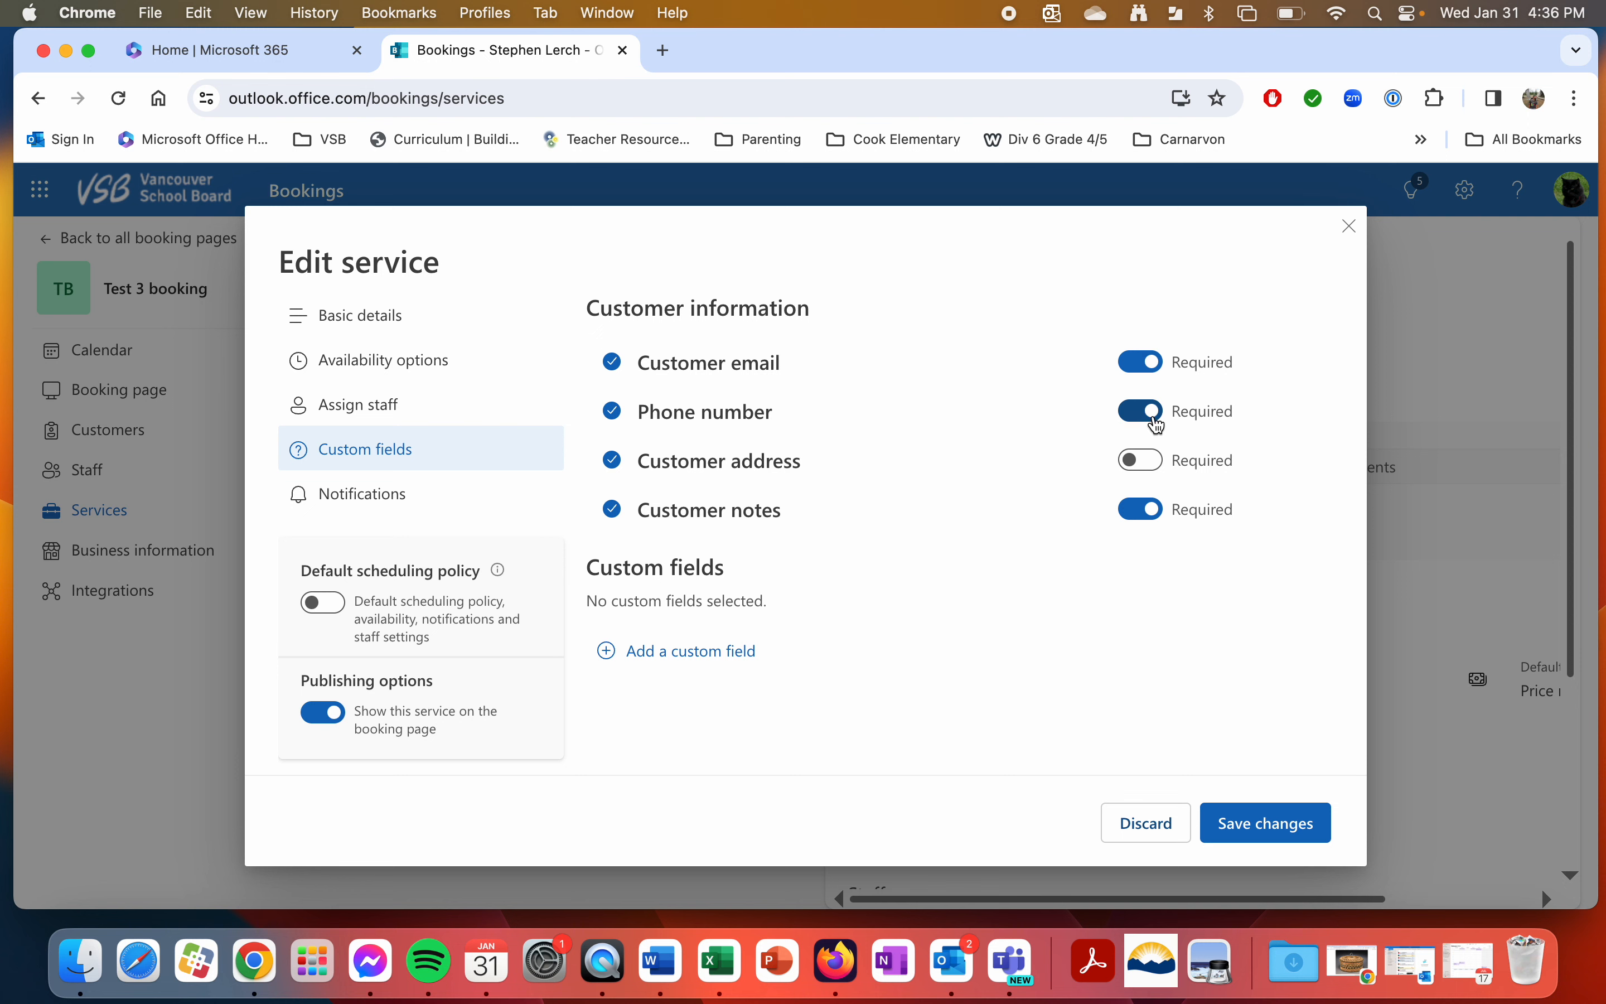
pyautogui.click(1151, 362)
pyautogui.click(1146, 509)
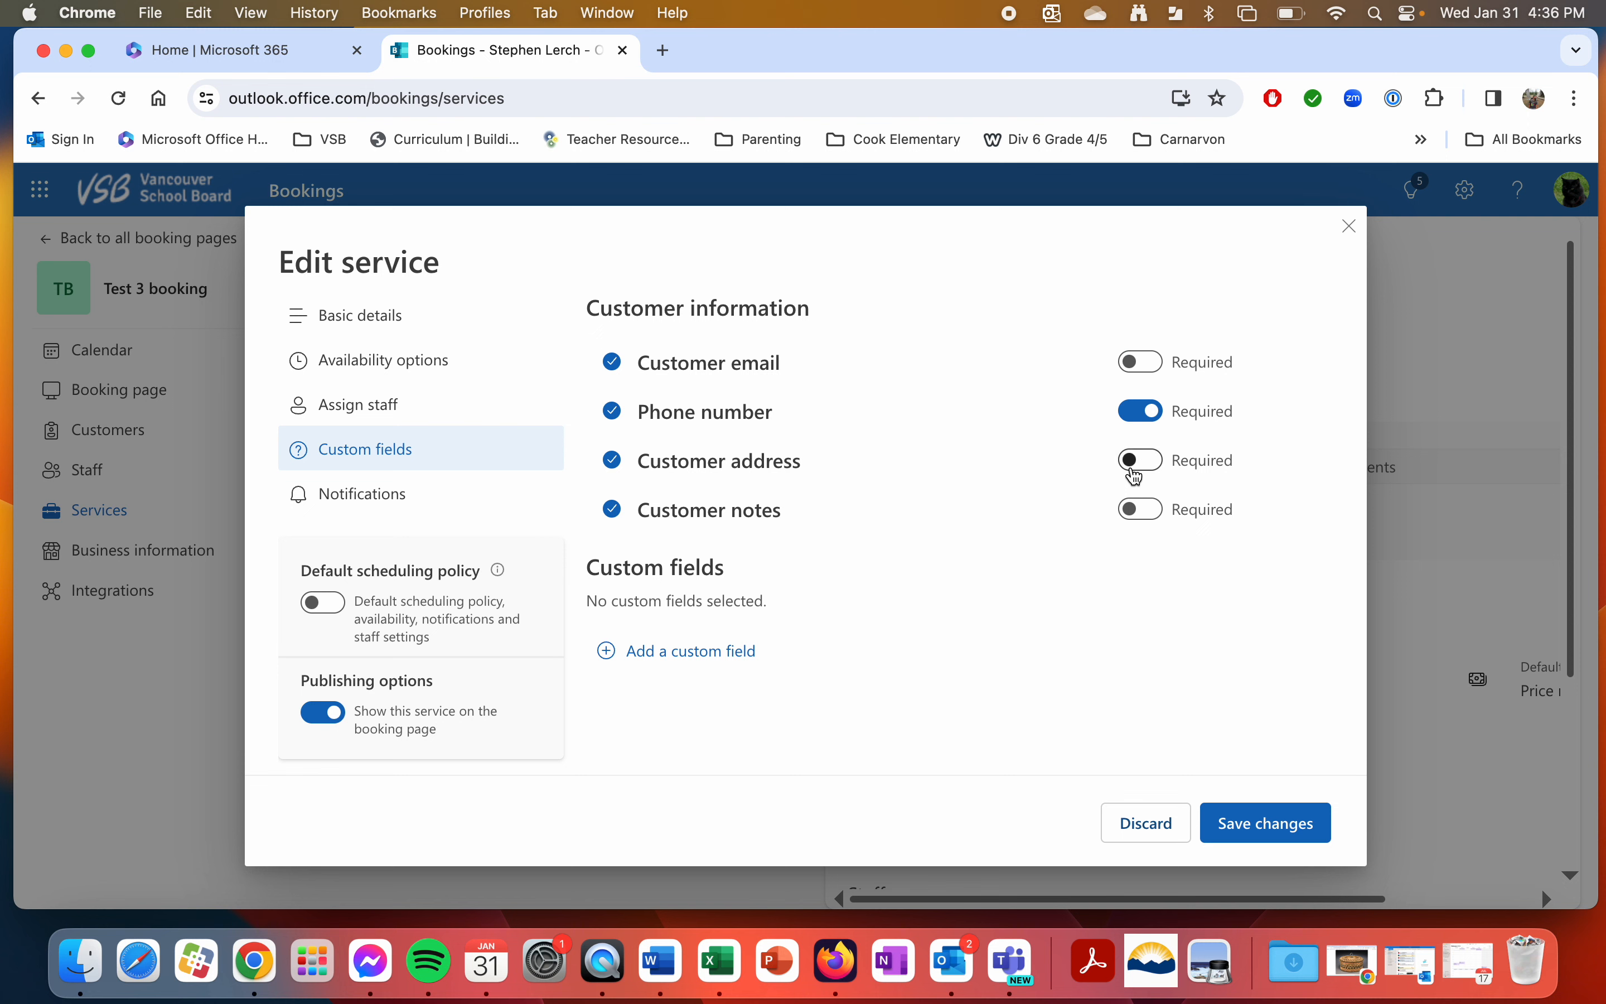
# Remove the customer address from the service's customer information, keep customer email included, and save the changes
pyautogui.click(614, 363)
pyautogui.click(614, 364)
pyautogui.click(617, 465)
pyautogui.click(1301, 833)
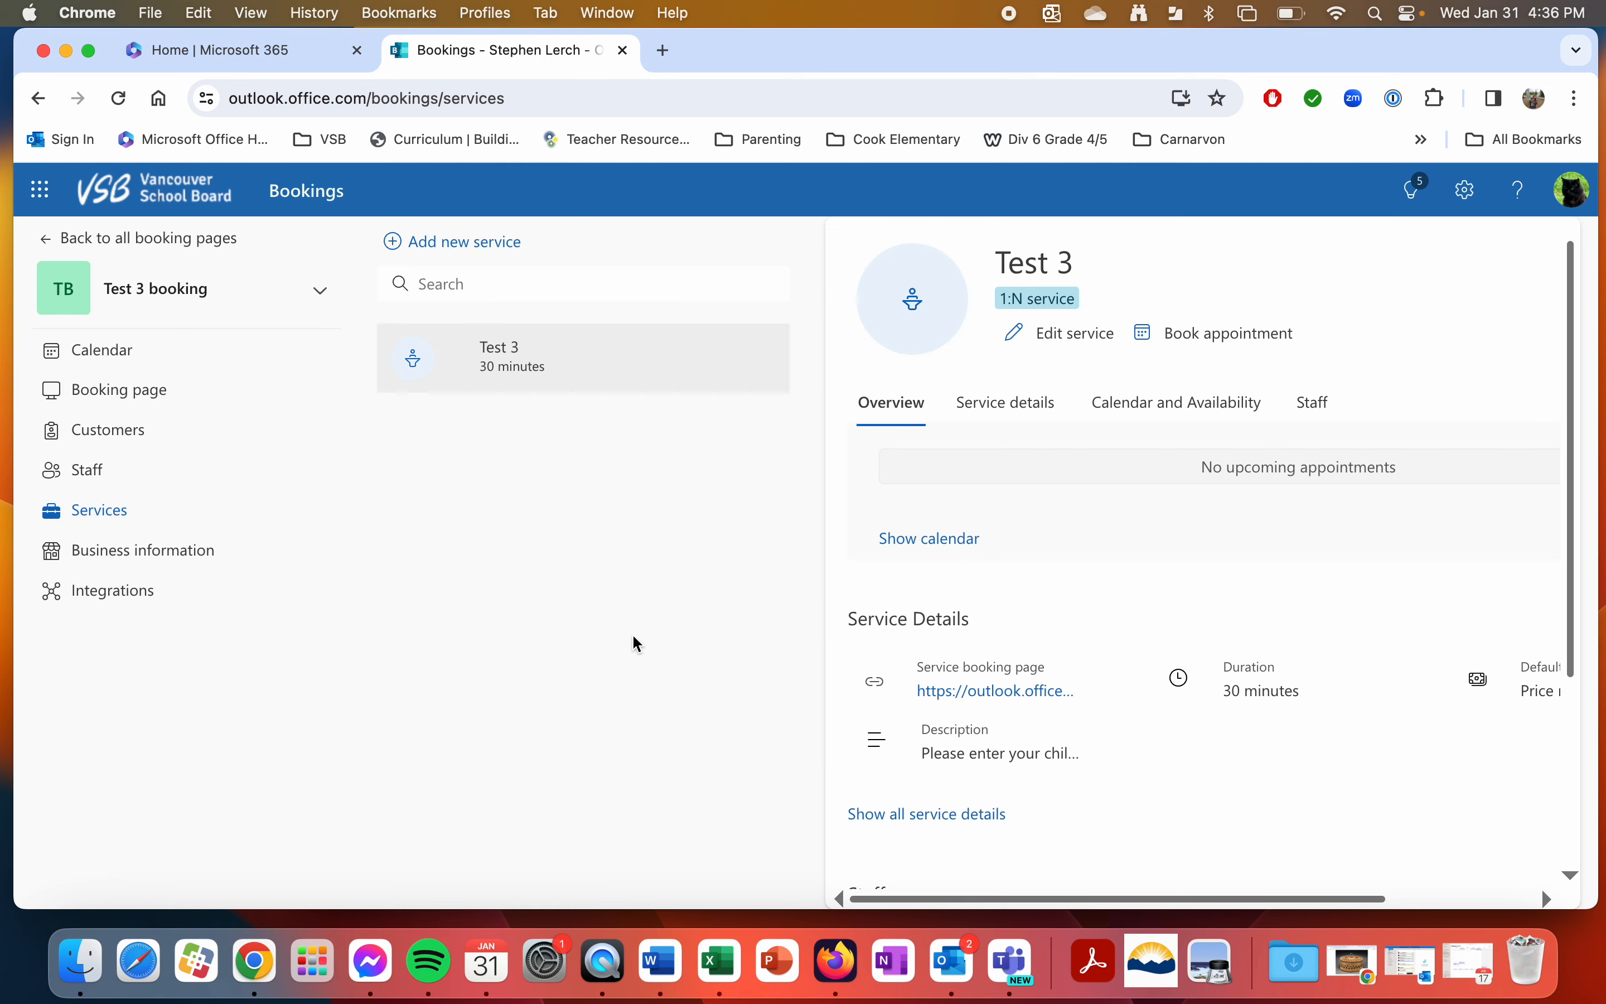
# Open the public booking page for Test 3 booking and choose the staff member for the appointment
pyautogui.click(140, 398)
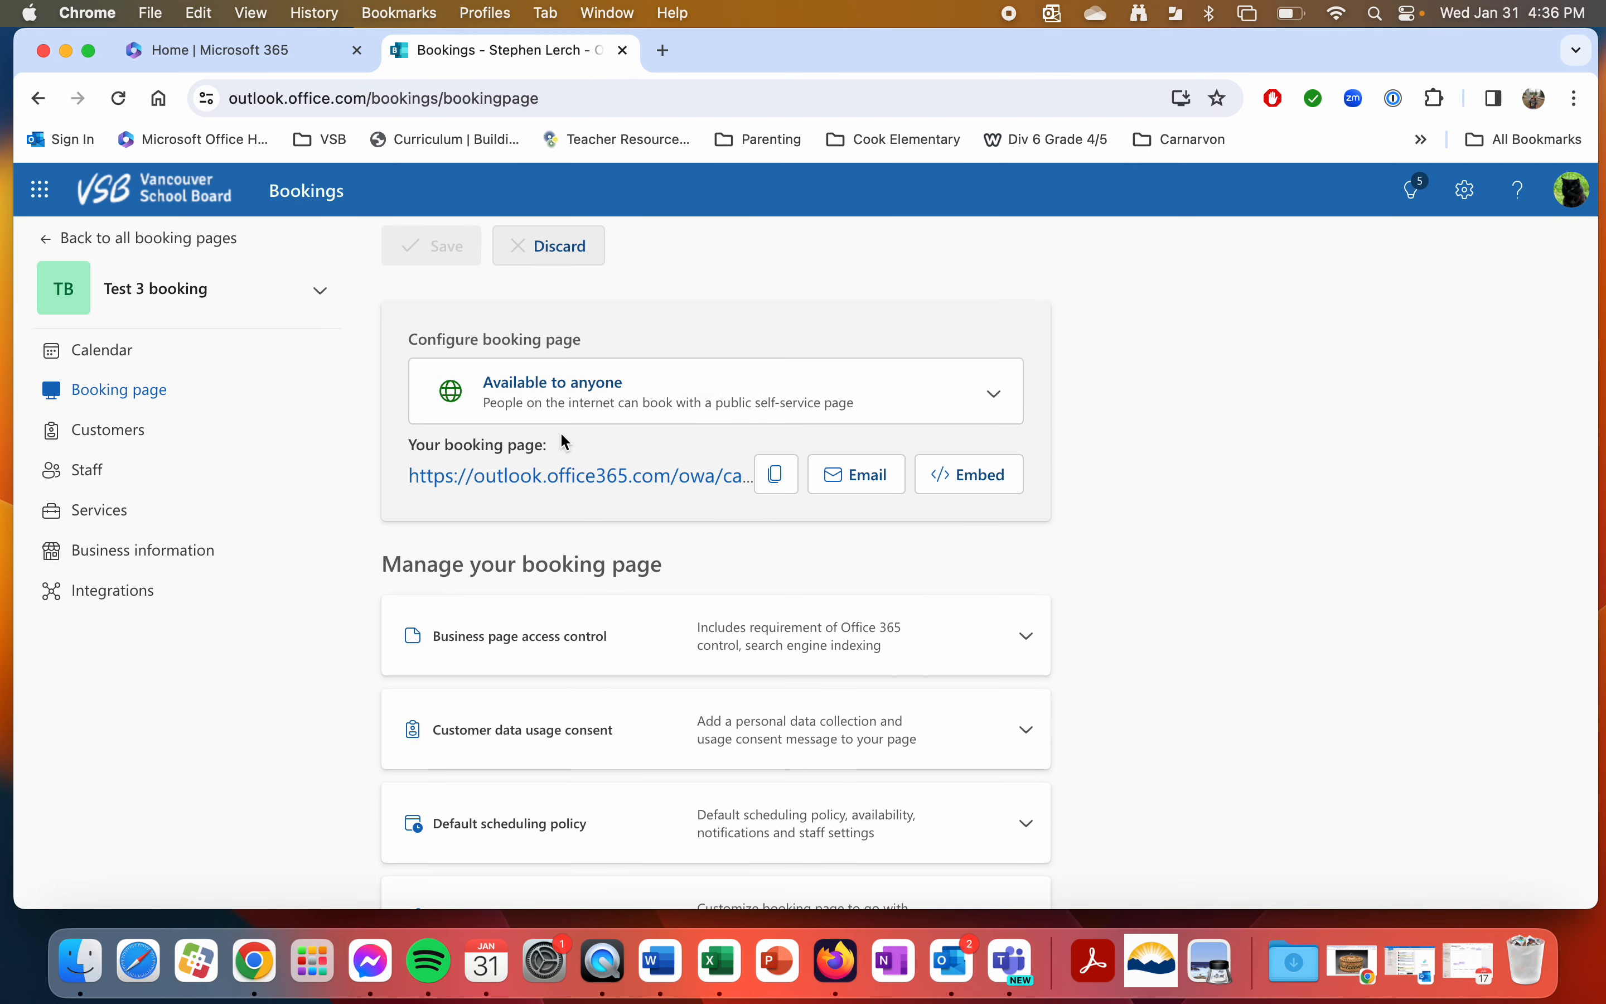
pyautogui.click(558, 477)
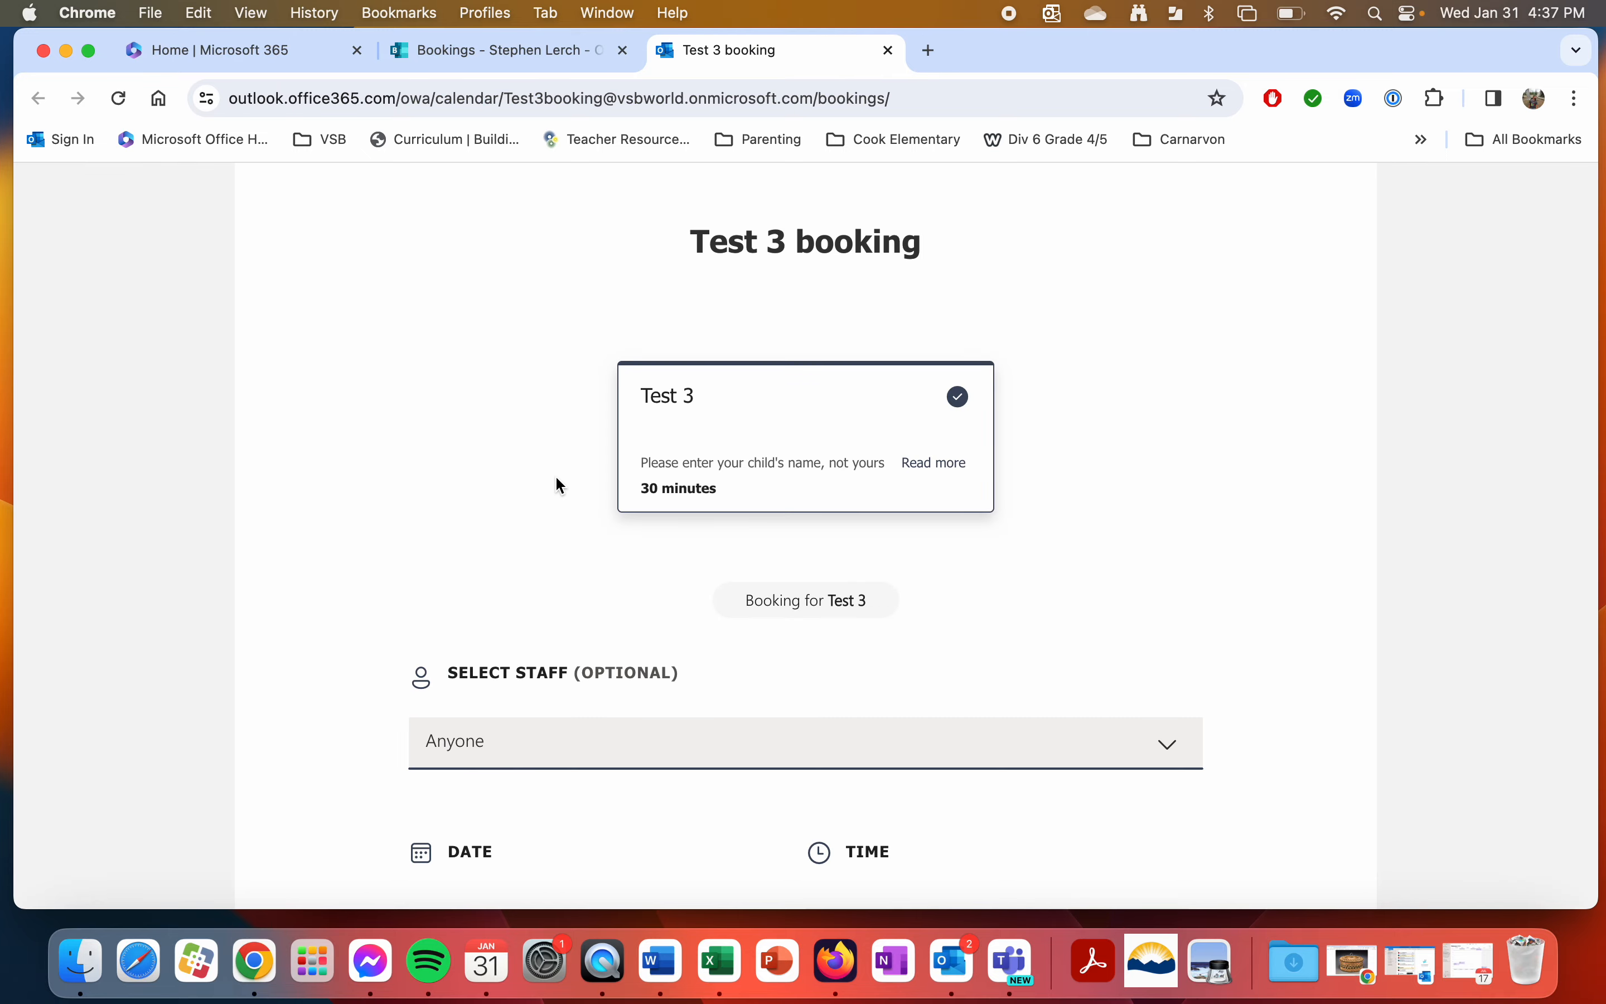
pyautogui.scroll(-5, 743, 494)
pyautogui.click(755, 458)
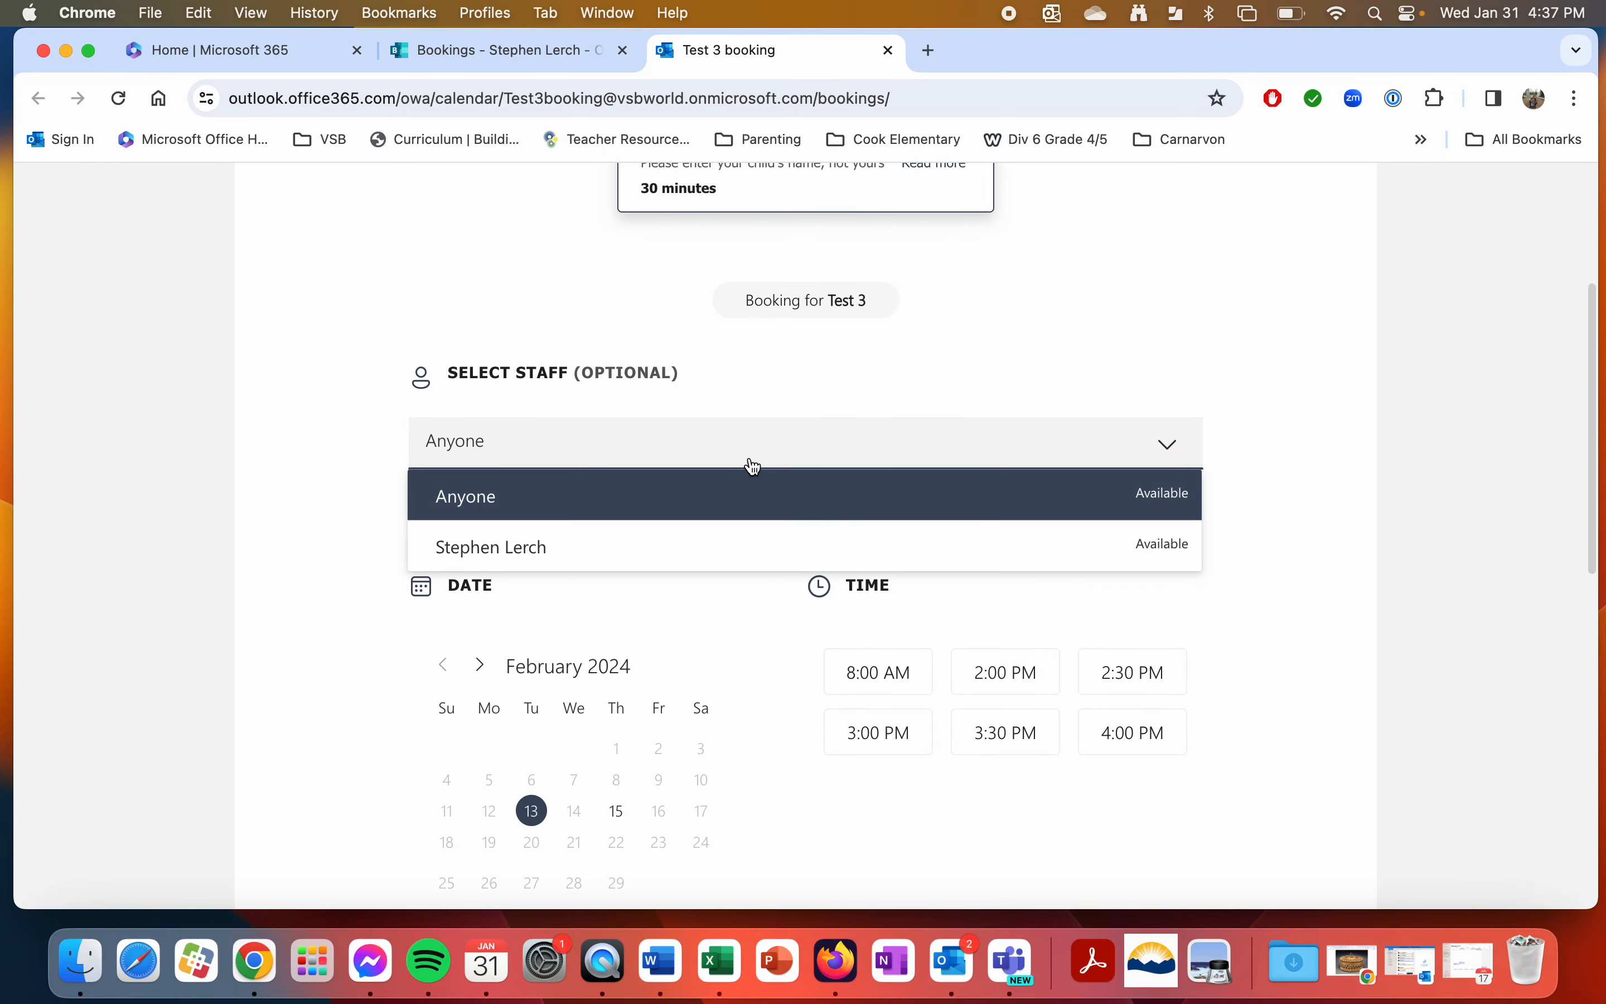
pyautogui.click(716, 545)
# Check the name, email, phone number and notes fields in the booking page's details form
pyautogui.scroll(-5, 850, 459)
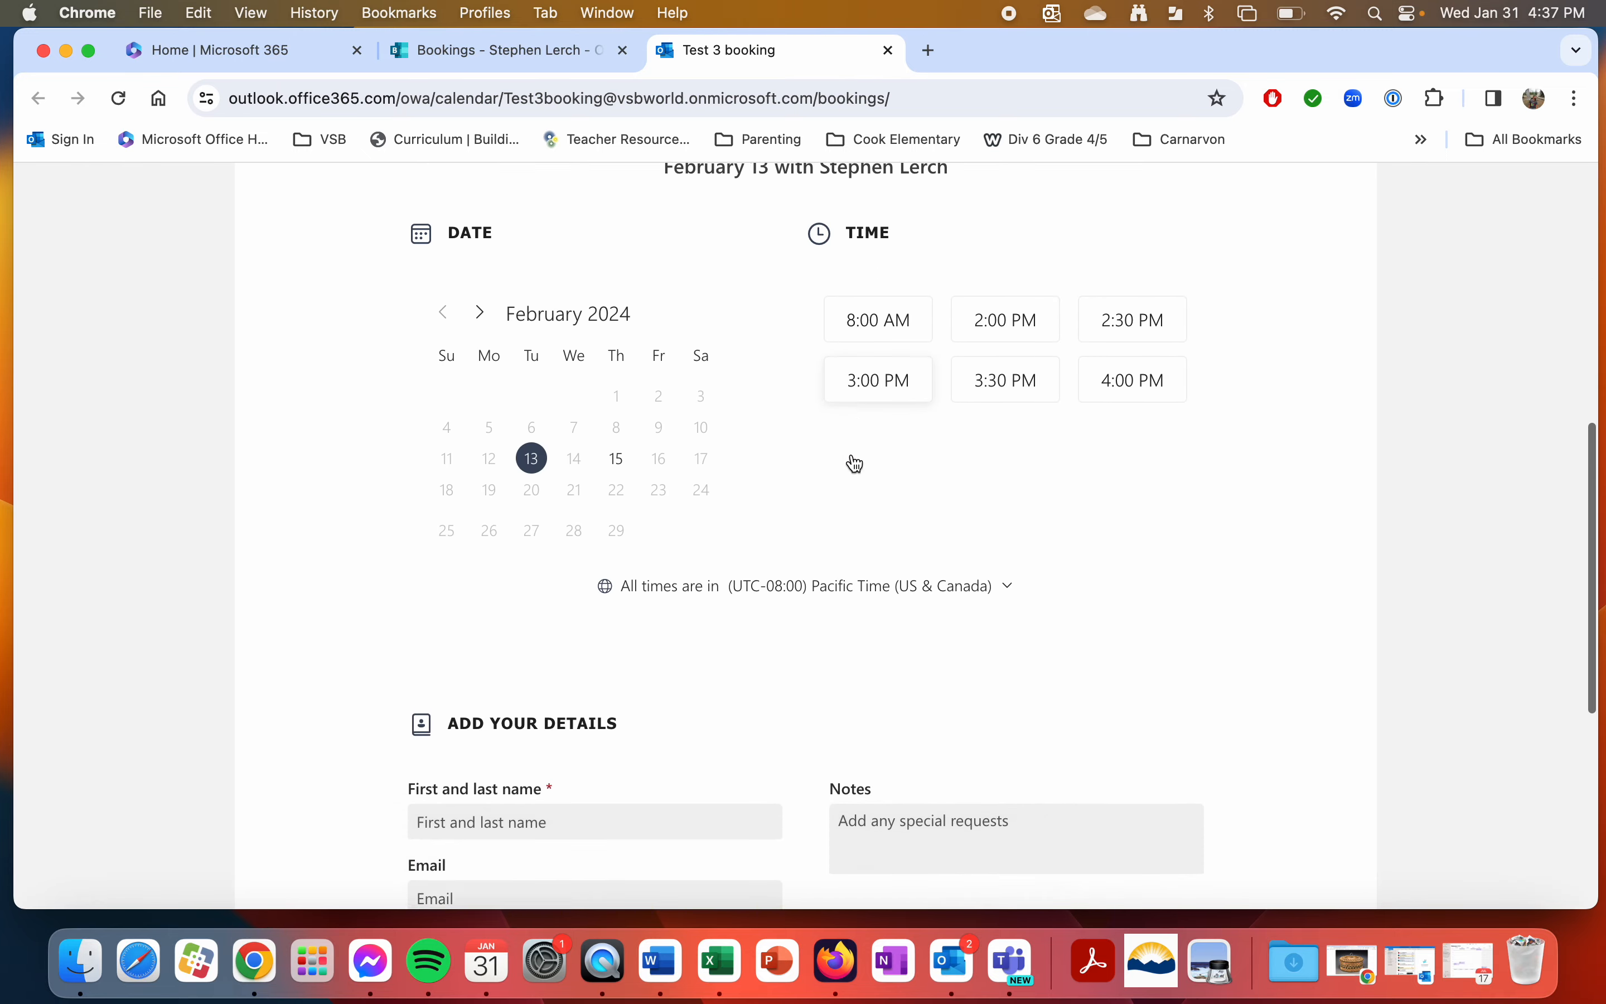
pyautogui.scroll(-5, 855, 463)
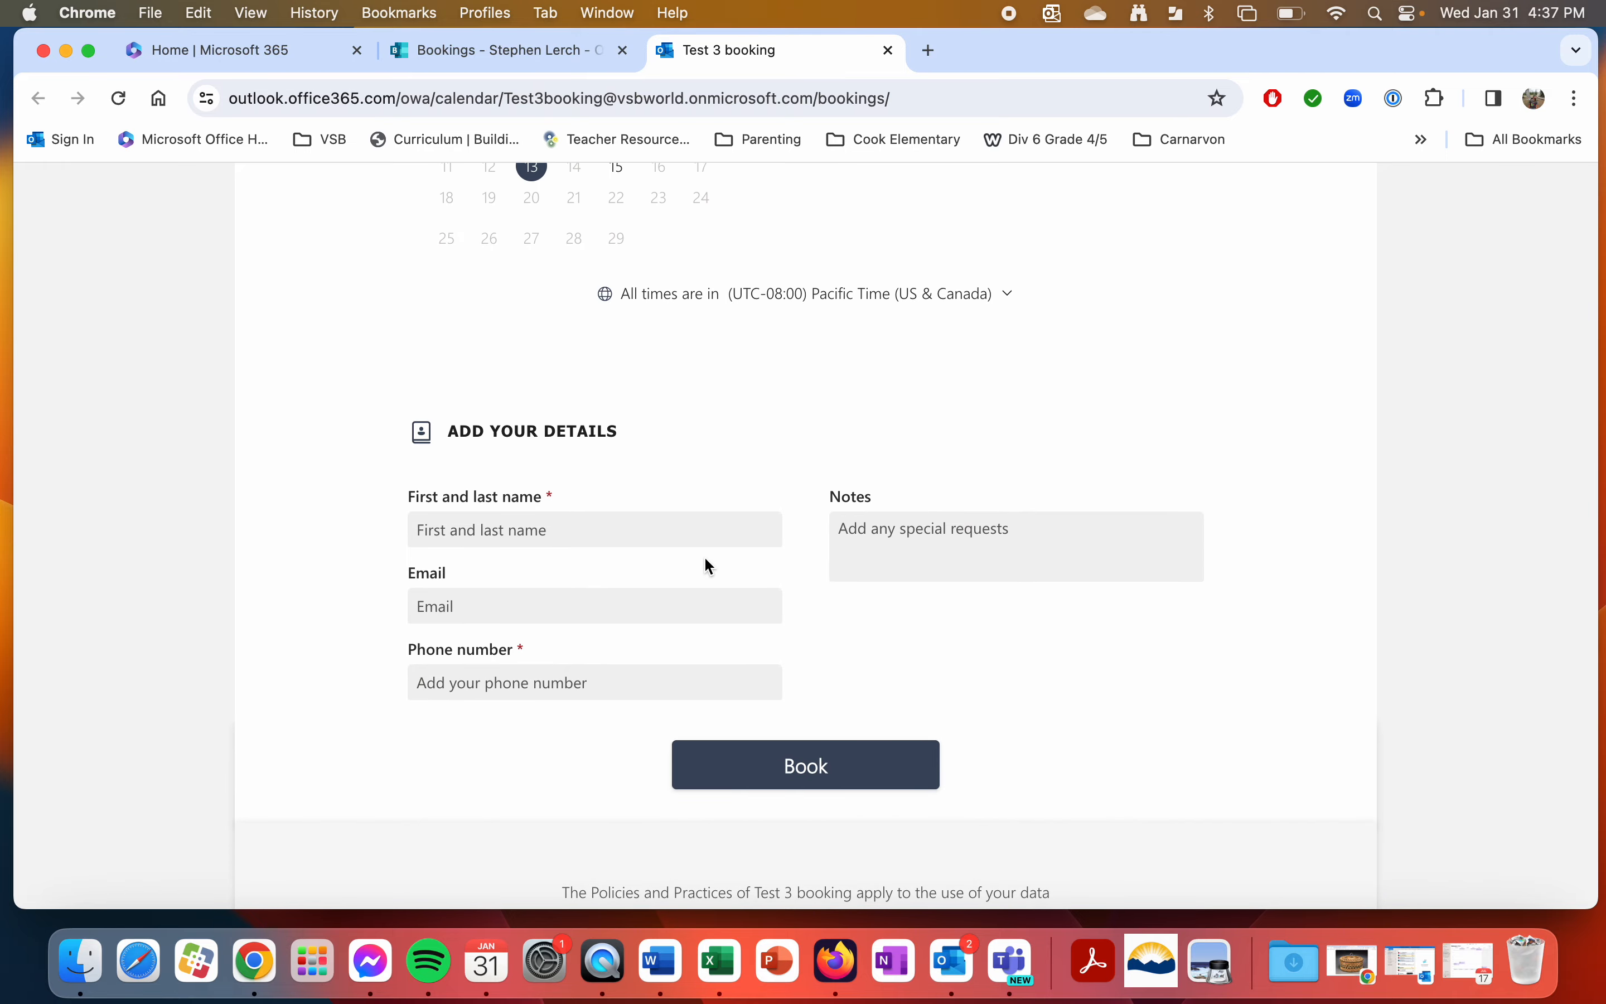
pyautogui.click(549, 529)
pyautogui.click(752, 605)
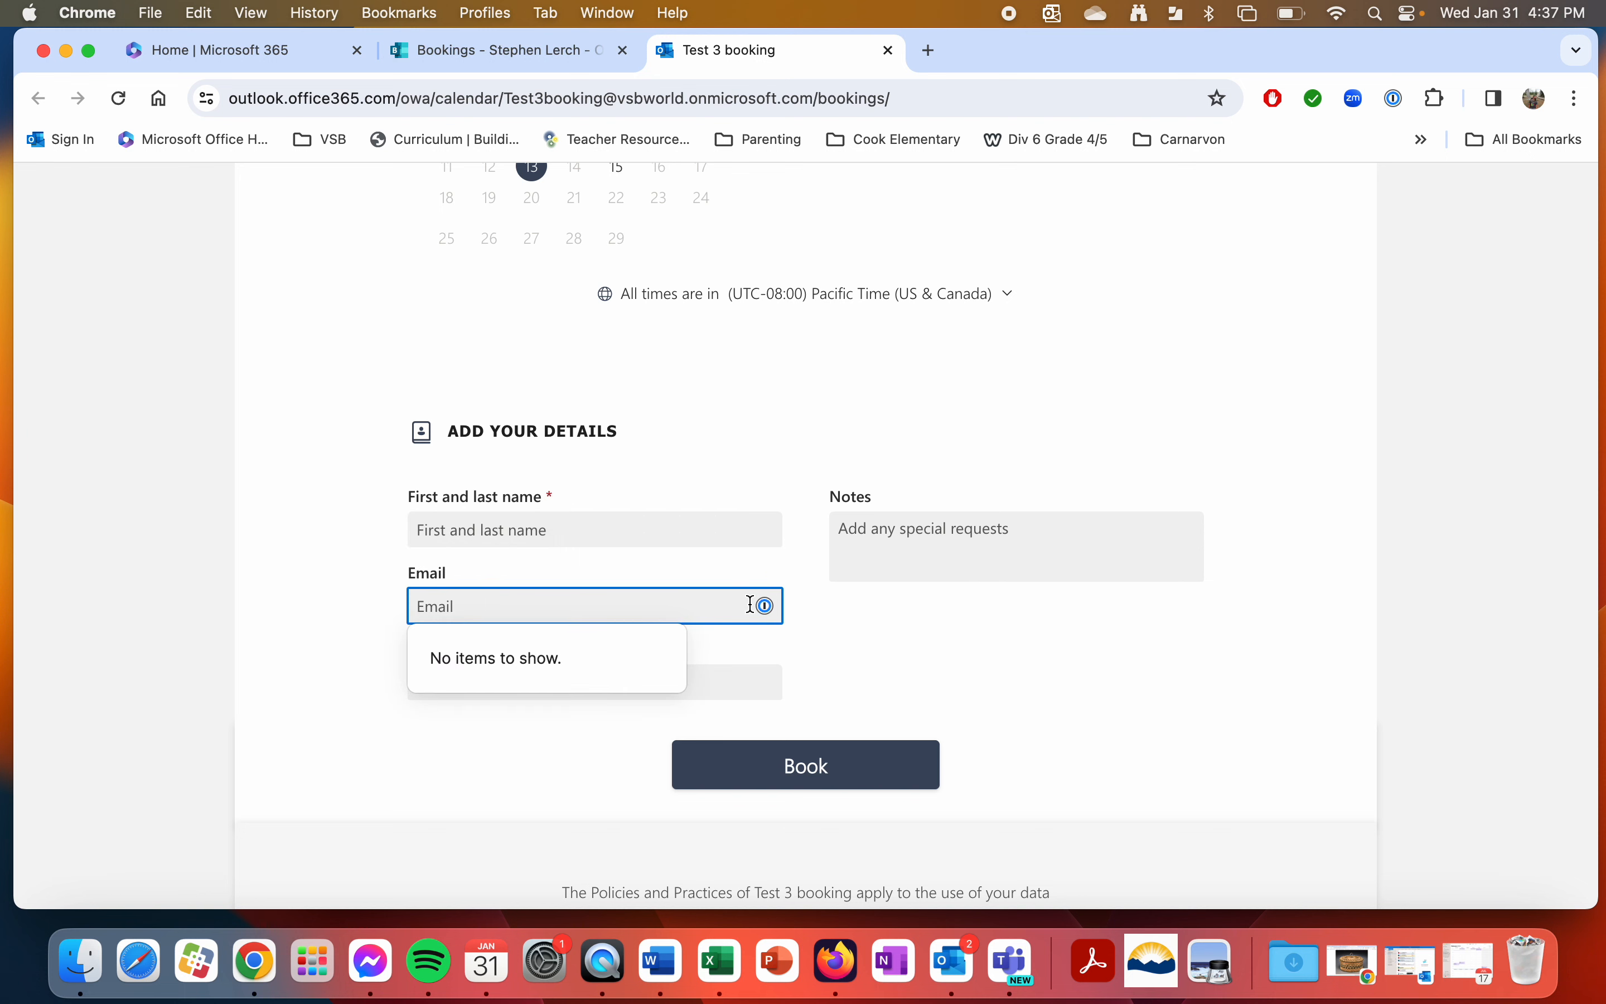
pyautogui.click(856, 616)
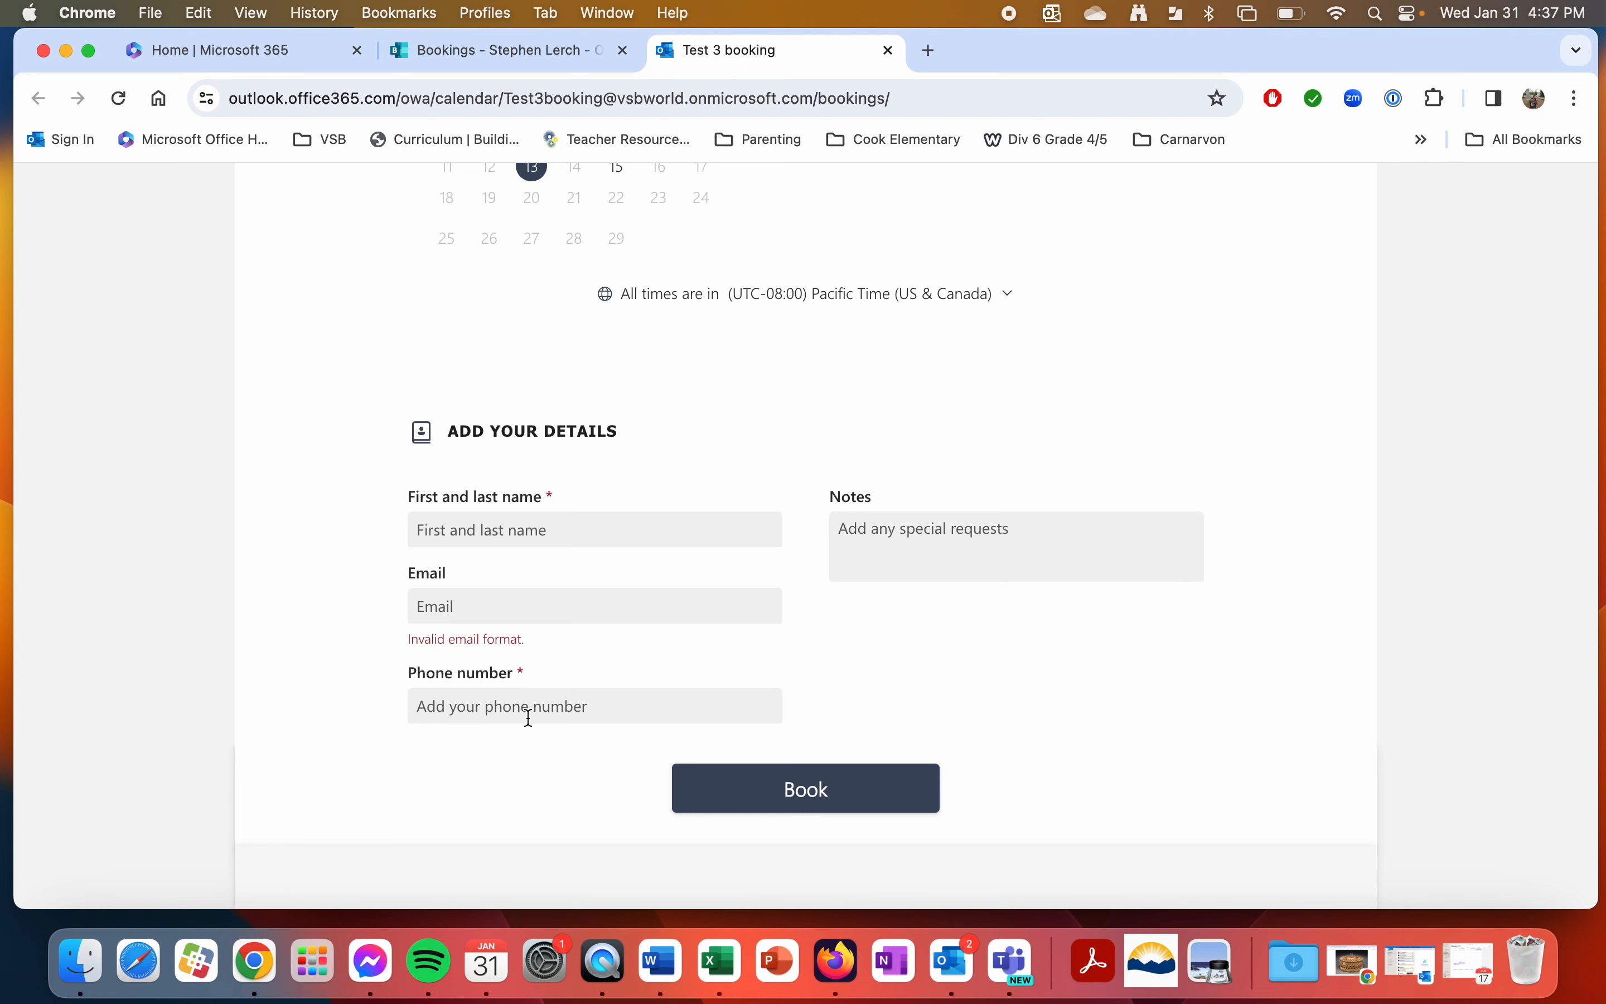
pyautogui.click(912, 542)
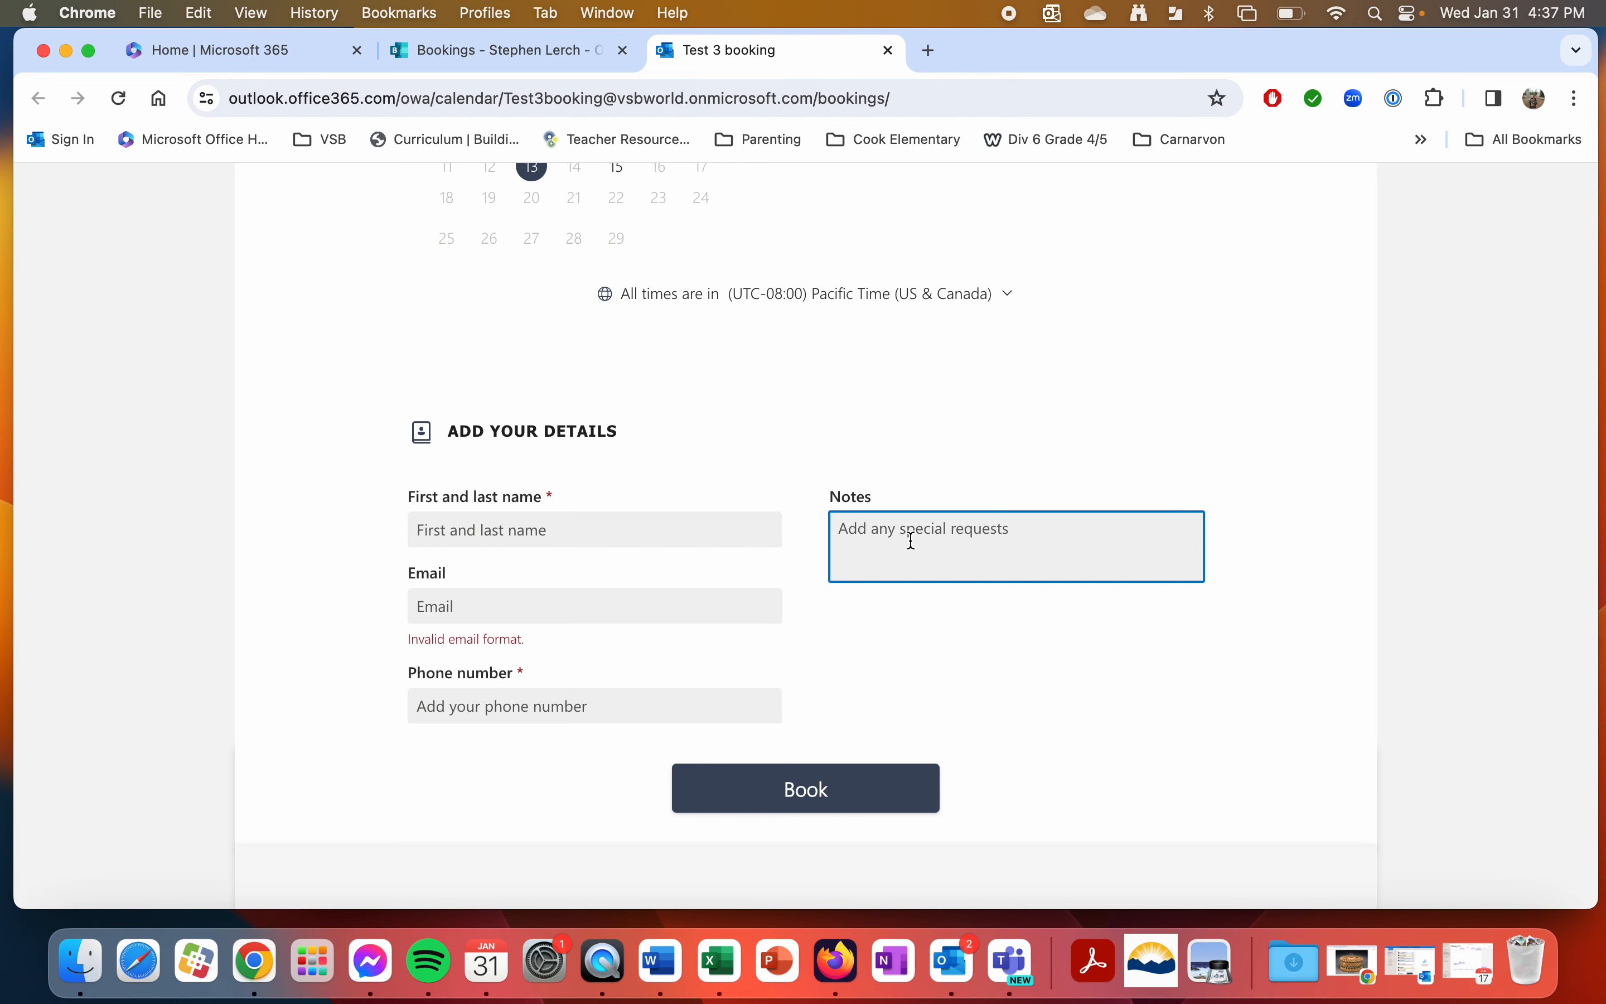
# Choose the 8:00 AM slot on February 15 and return to the customer details form
pyautogui.scroll(4, 909, 443)
pyautogui.click(617, 452)
pyautogui.click(880, 314)
pyautogui.scroll(-5, 907, 530)
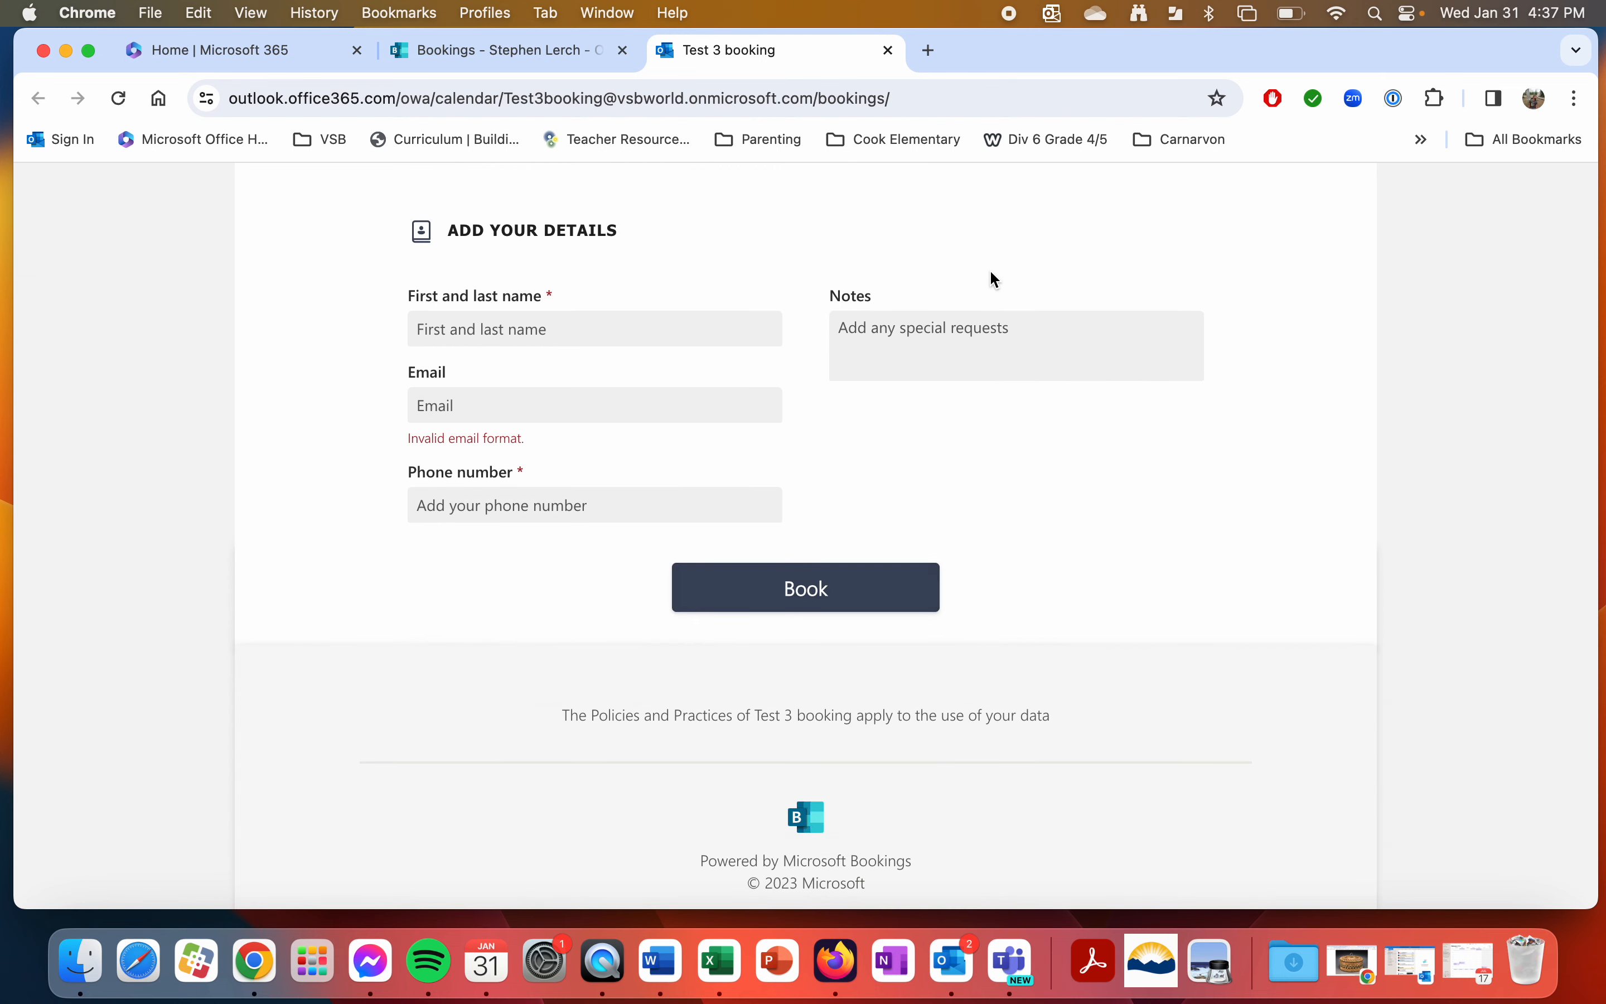